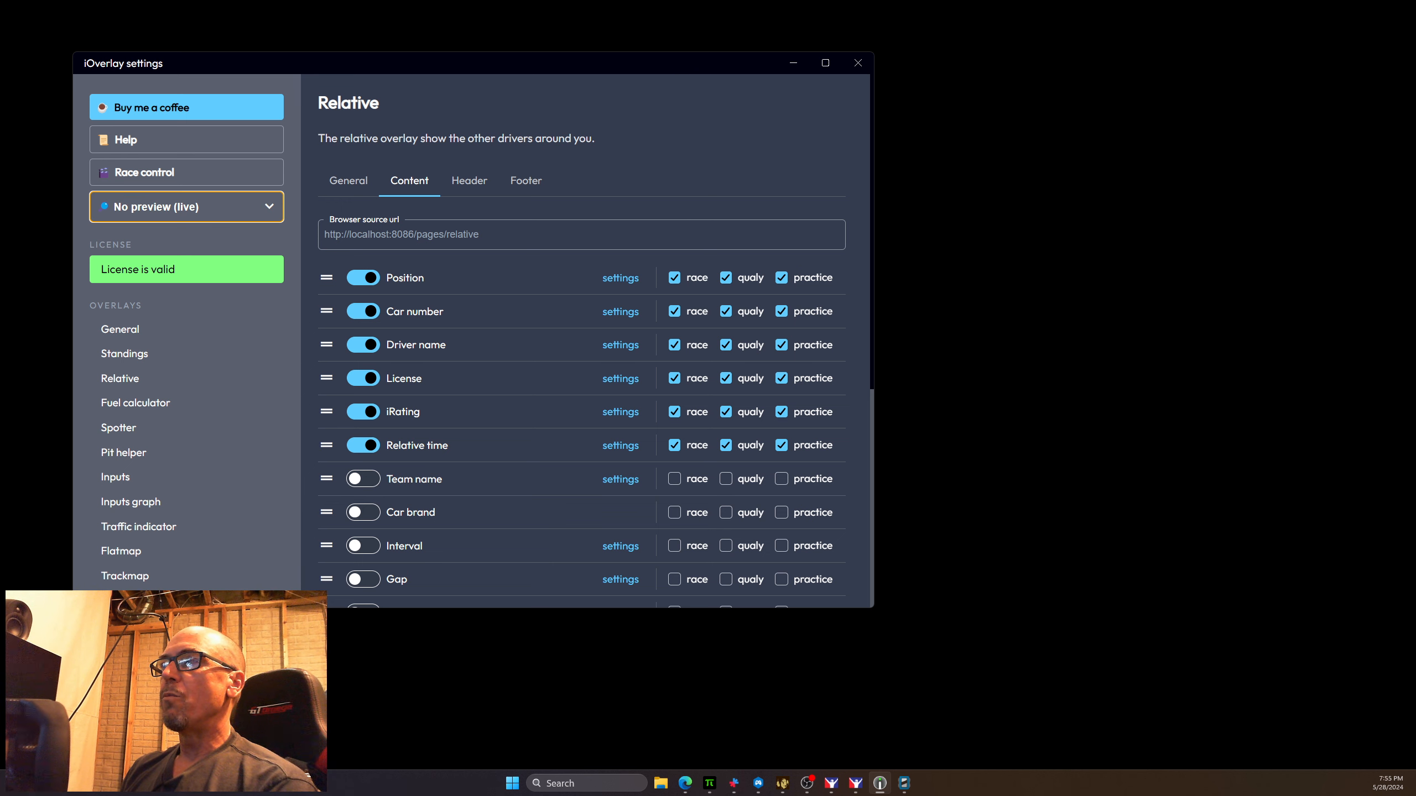
left_click(904, 784)
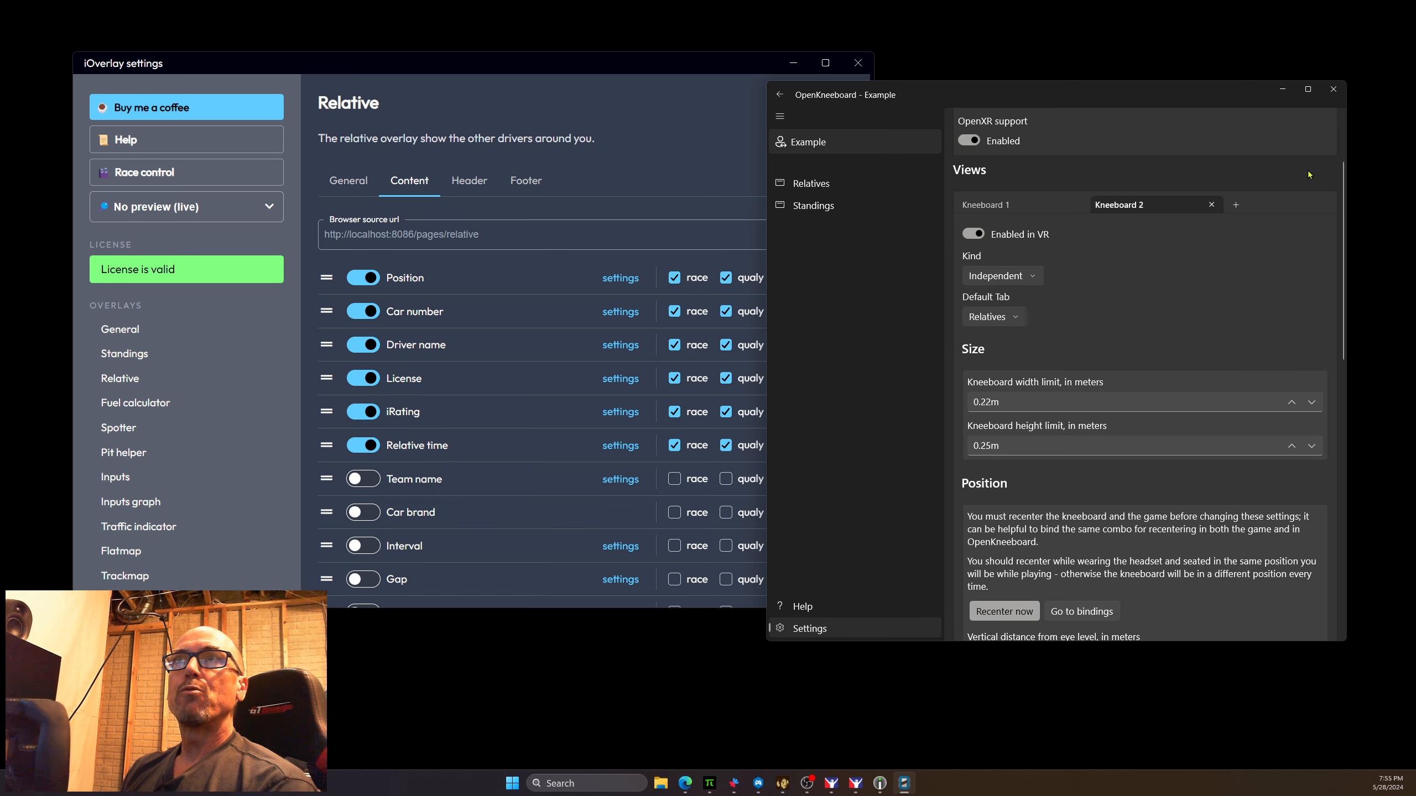
left_click(1278, 91)
left_click_drag(560, 69, 782, 98)
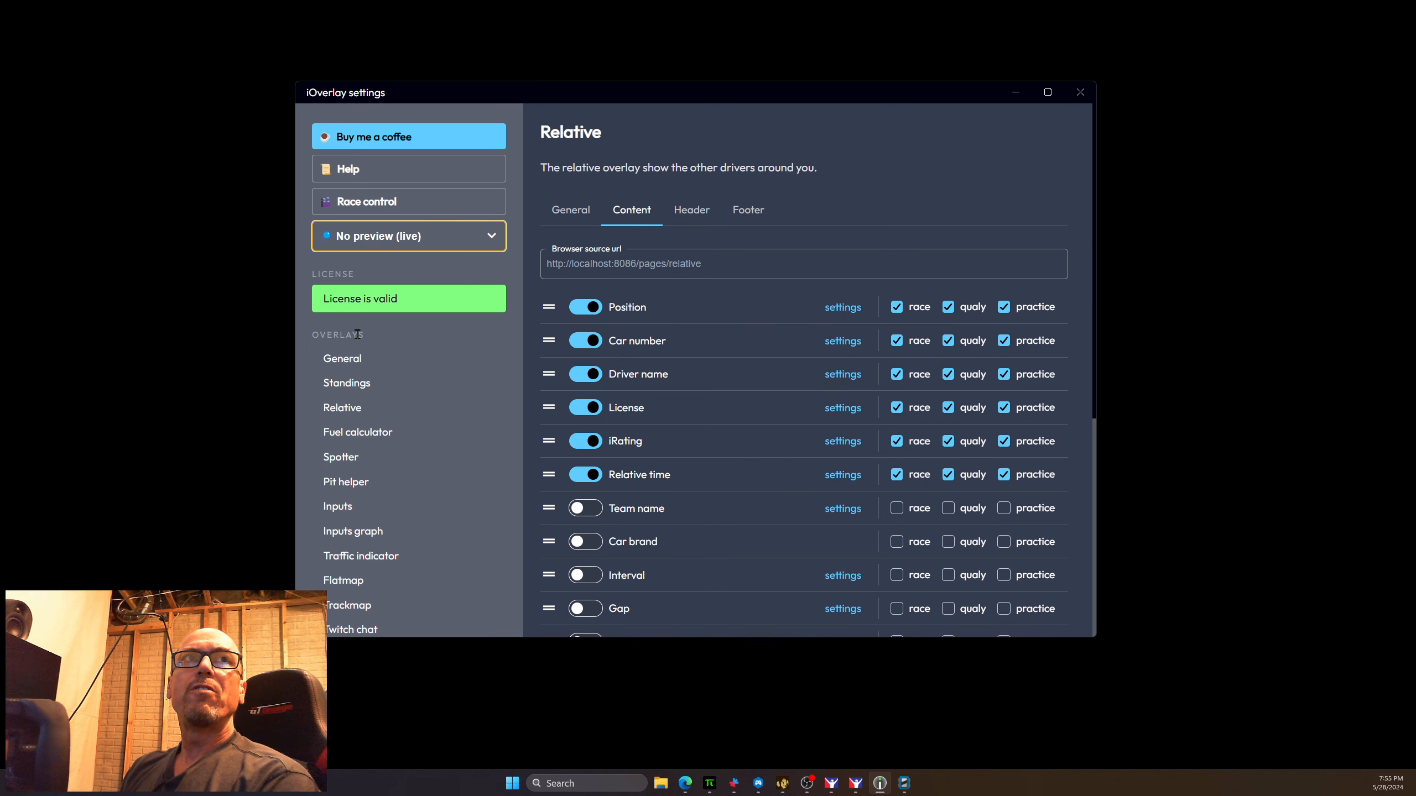
Step: Examine the lists of available overlays and streaming pages in the iOverlay settings
scroll(386, 360, "down", 3)
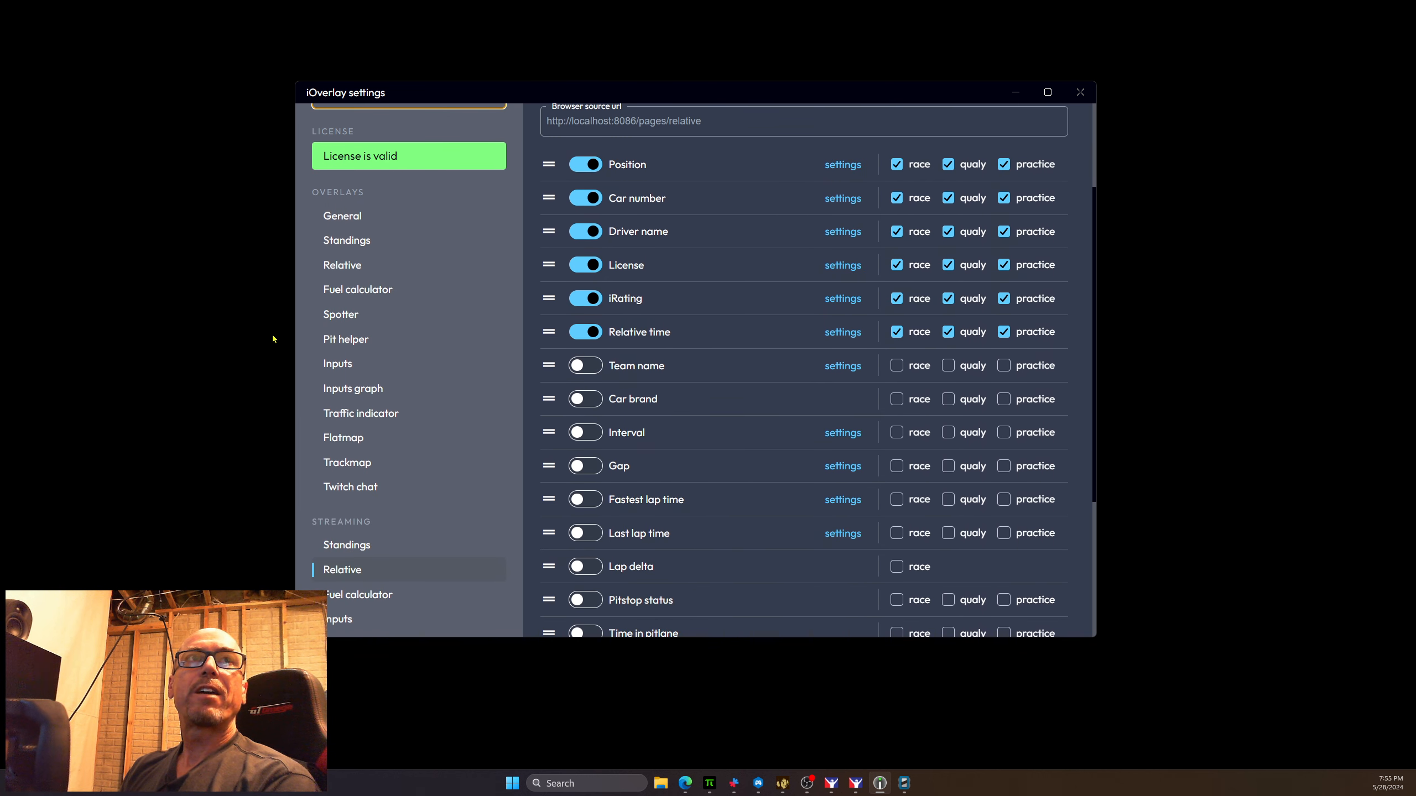
scroll(499, 432, "up", 1)
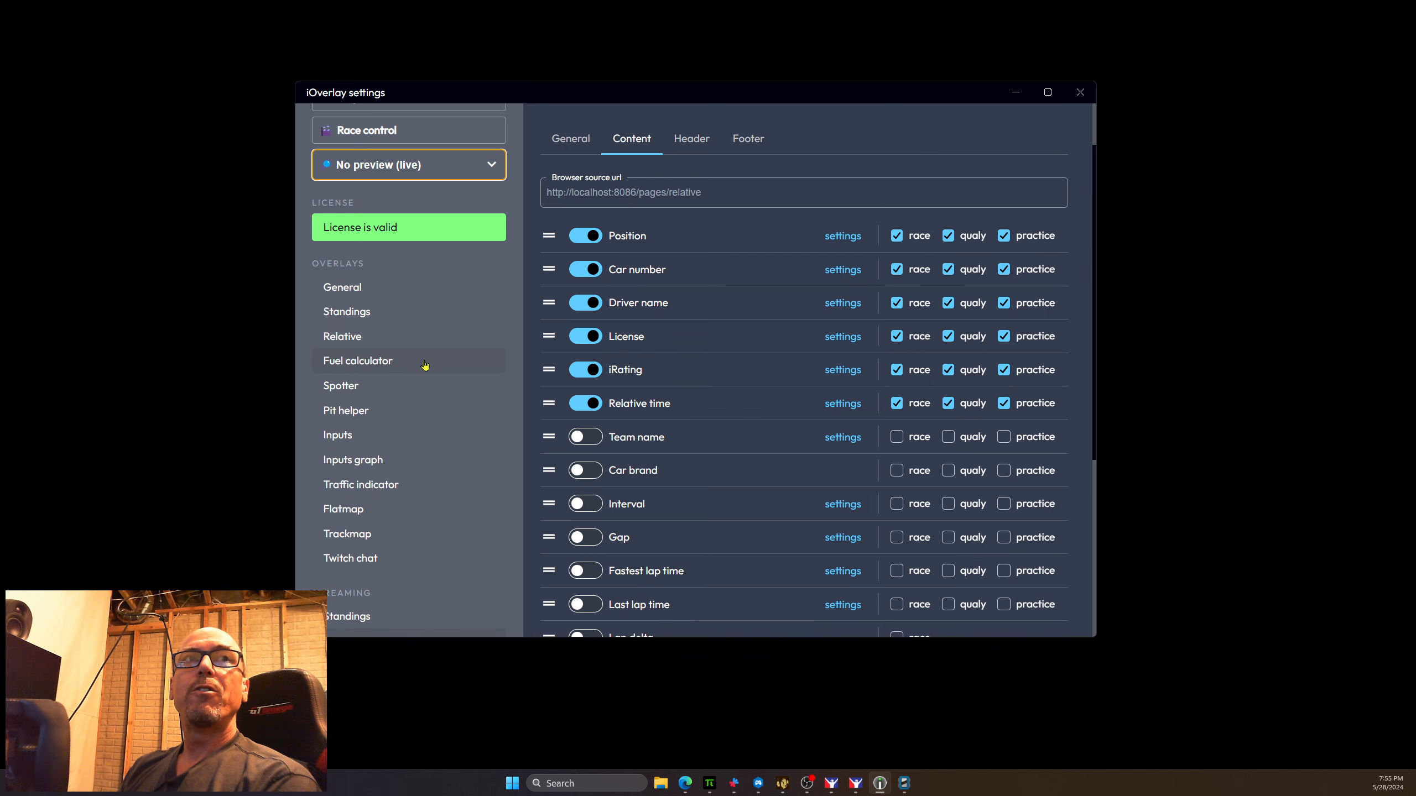
scroll(425, 366, "down", 5)
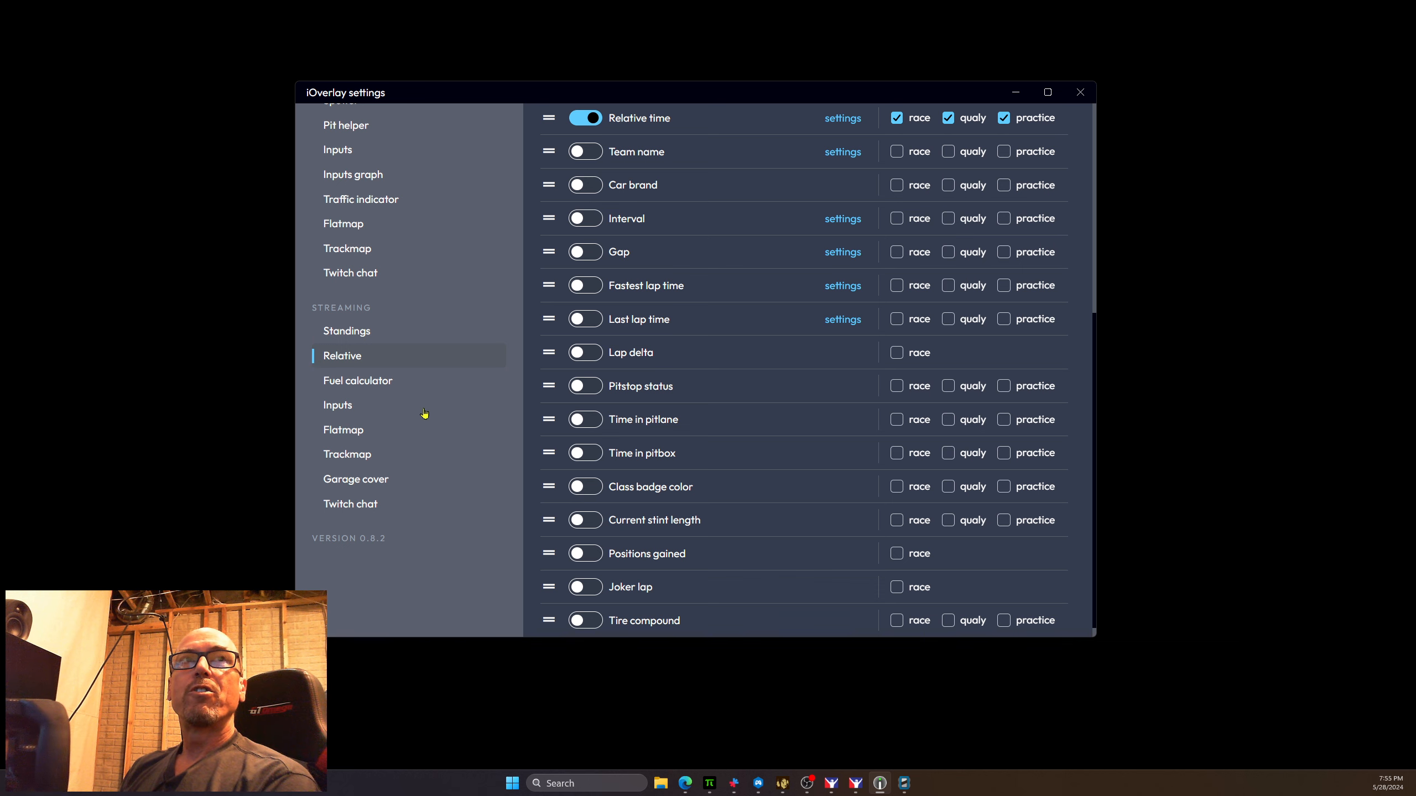
scroll(428, 401, "up", 3)
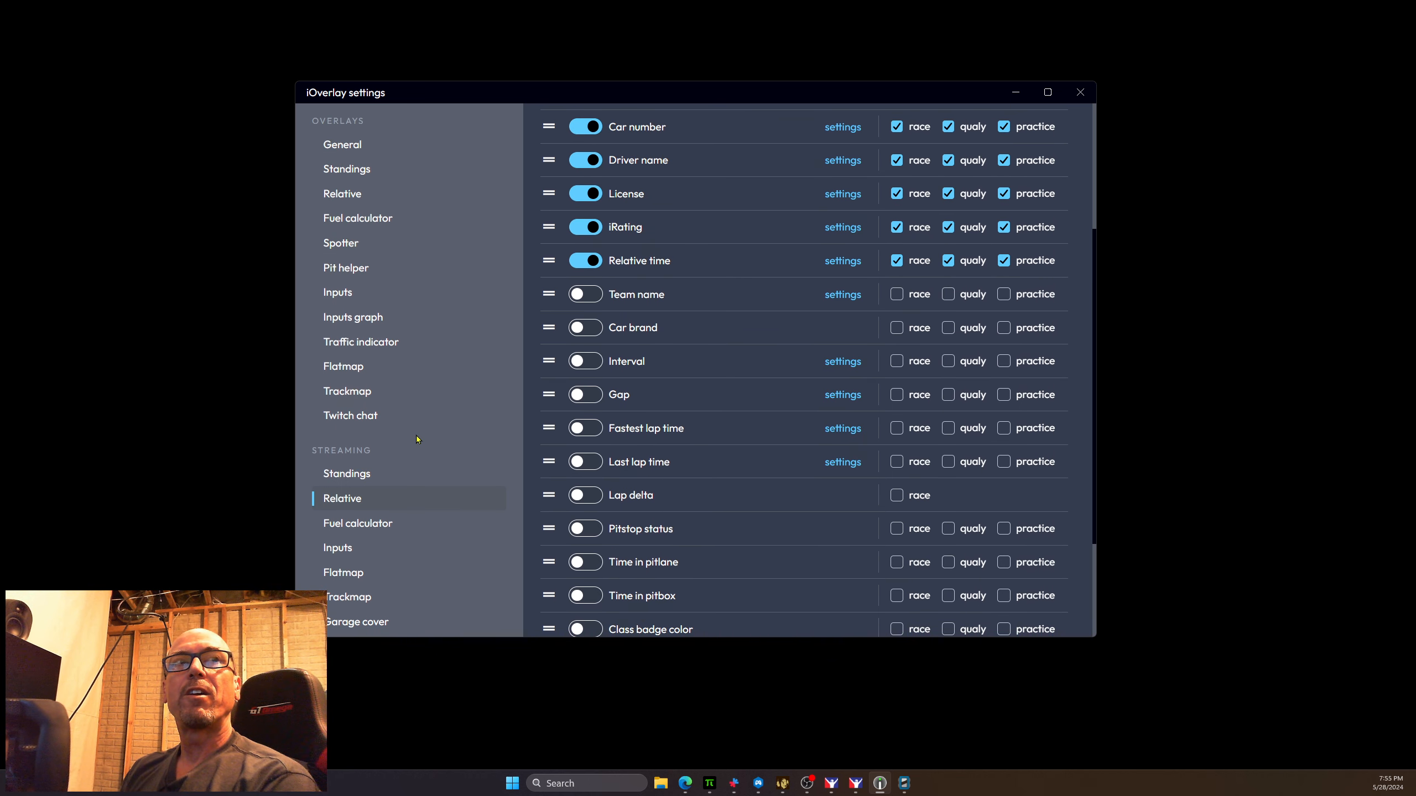
scroll(416, 439, "down", 3)
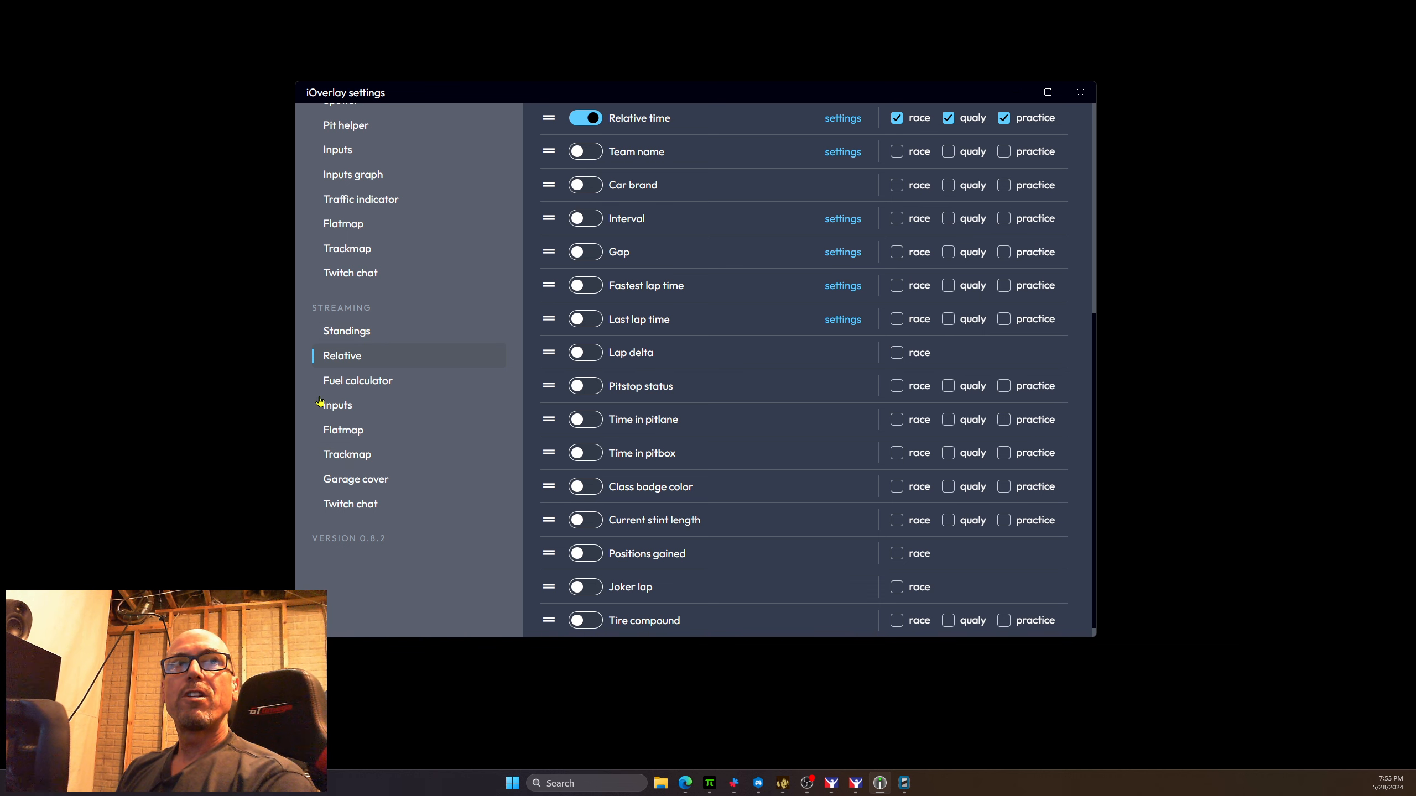
scroll(388, 390, "up", 3)
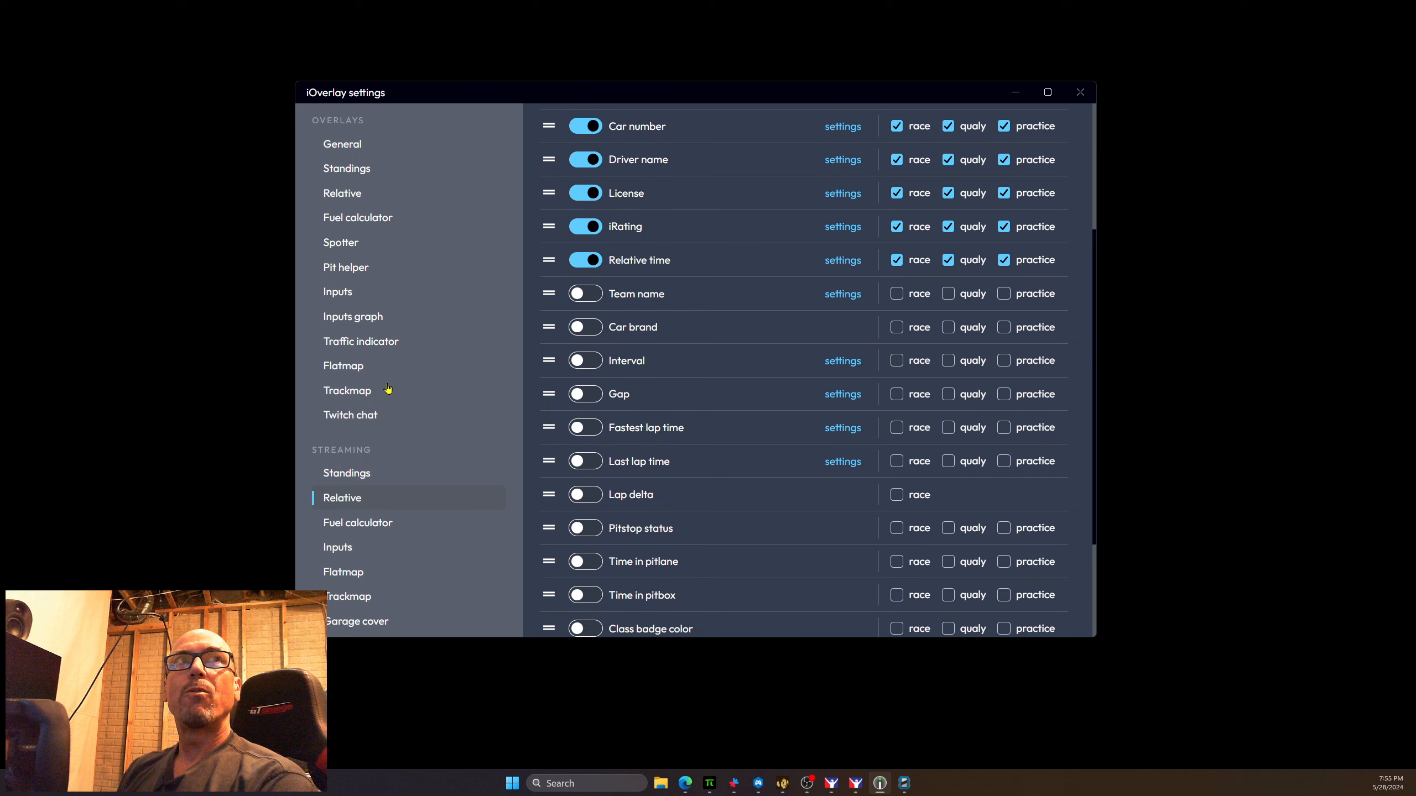
scroll(402, 256, "up", 3)
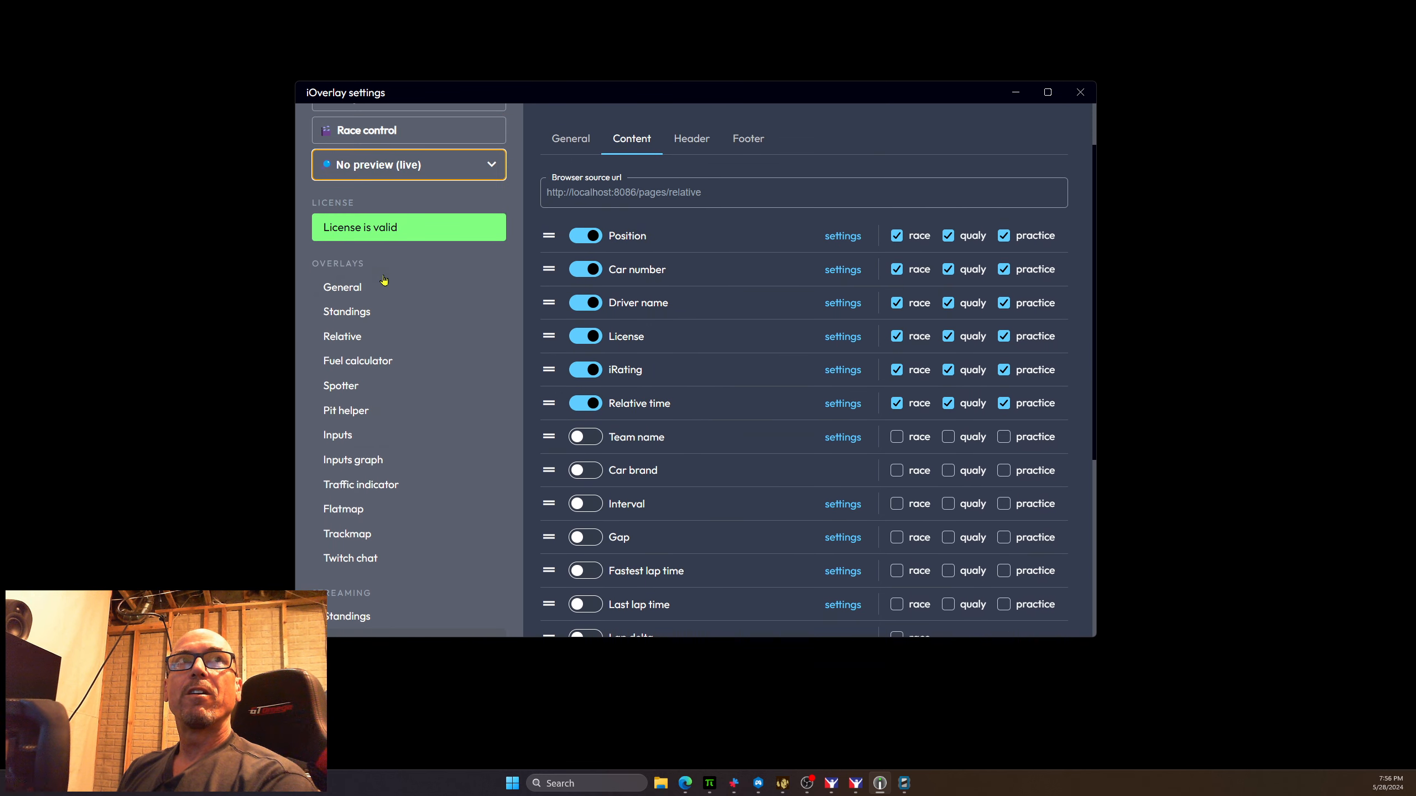
scroll(373, 396, "down", 2)
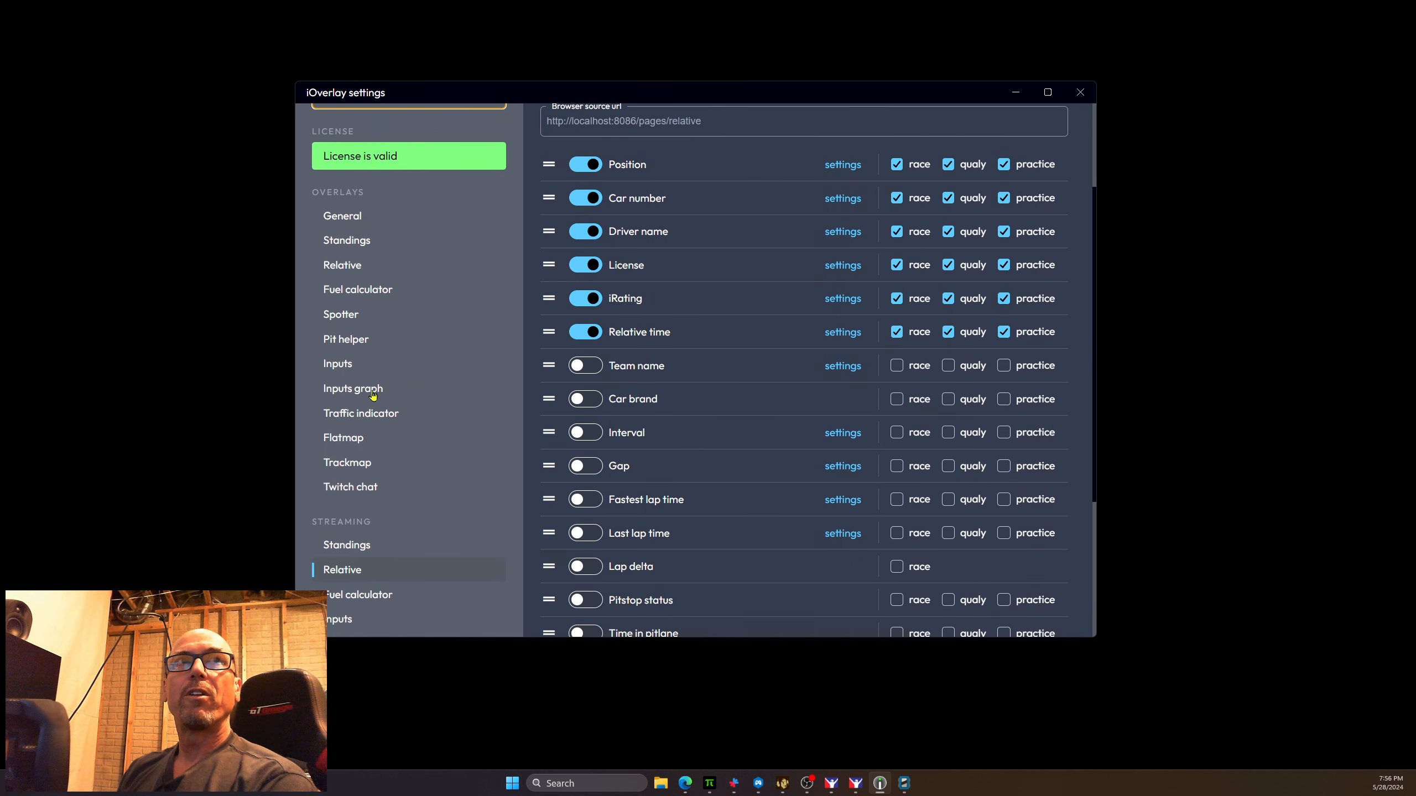
scroll(372, 395, "up", 2)
Step: Open the General overlay settings and review the font, size, opacity, color and startup options
left_click(342, 284)
scroll(357, 313, "up", 2)
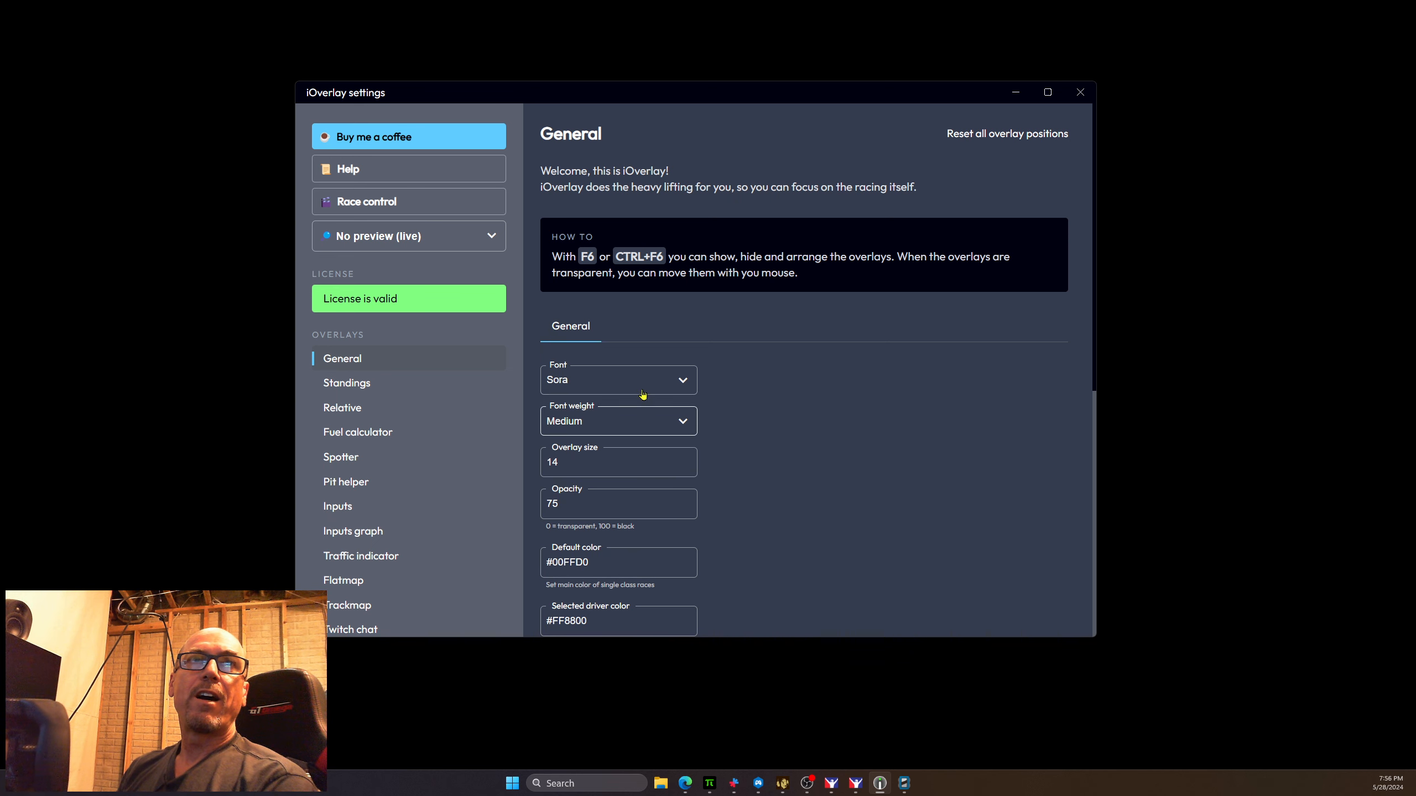
scroll(725, 491, "down", 3)
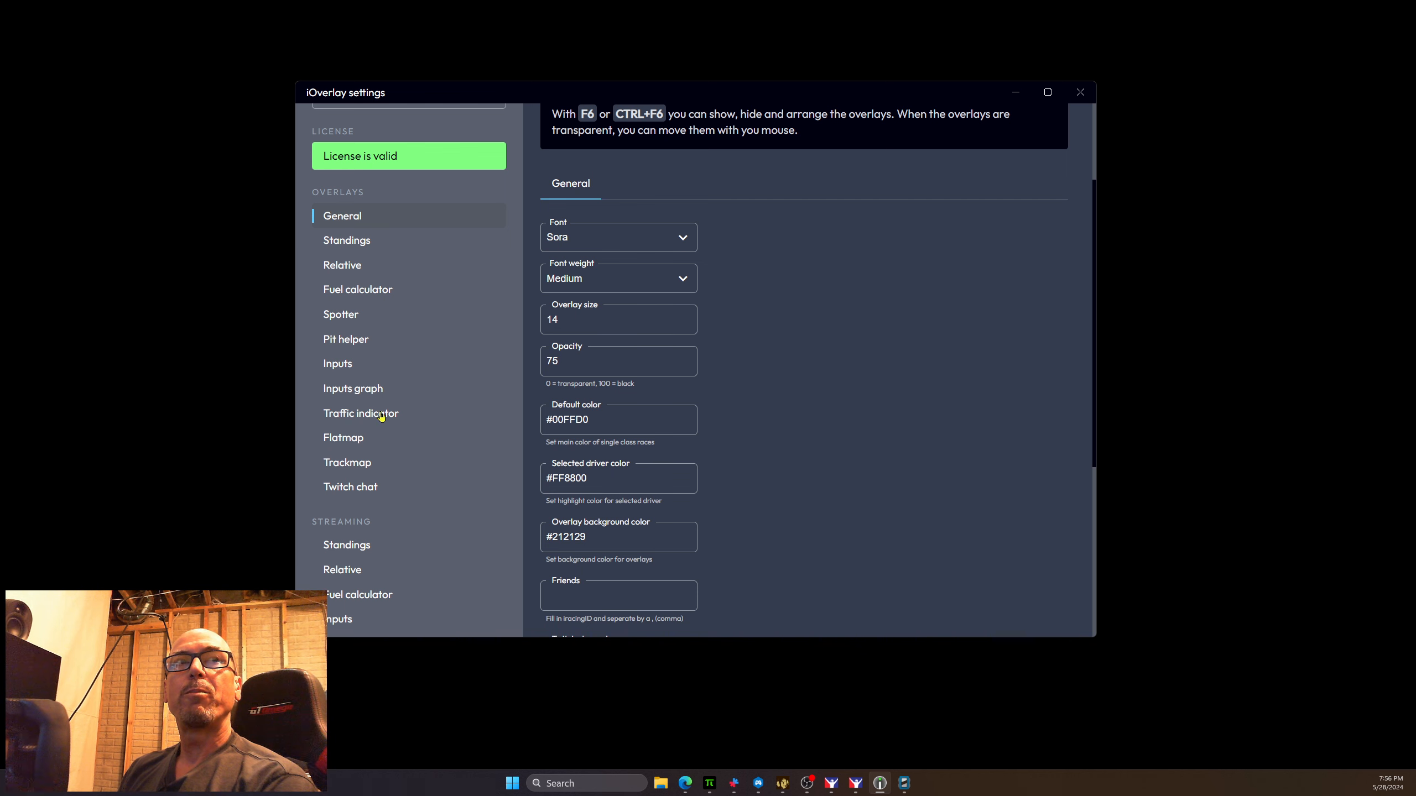
scroll(379, 446, "down", 3)
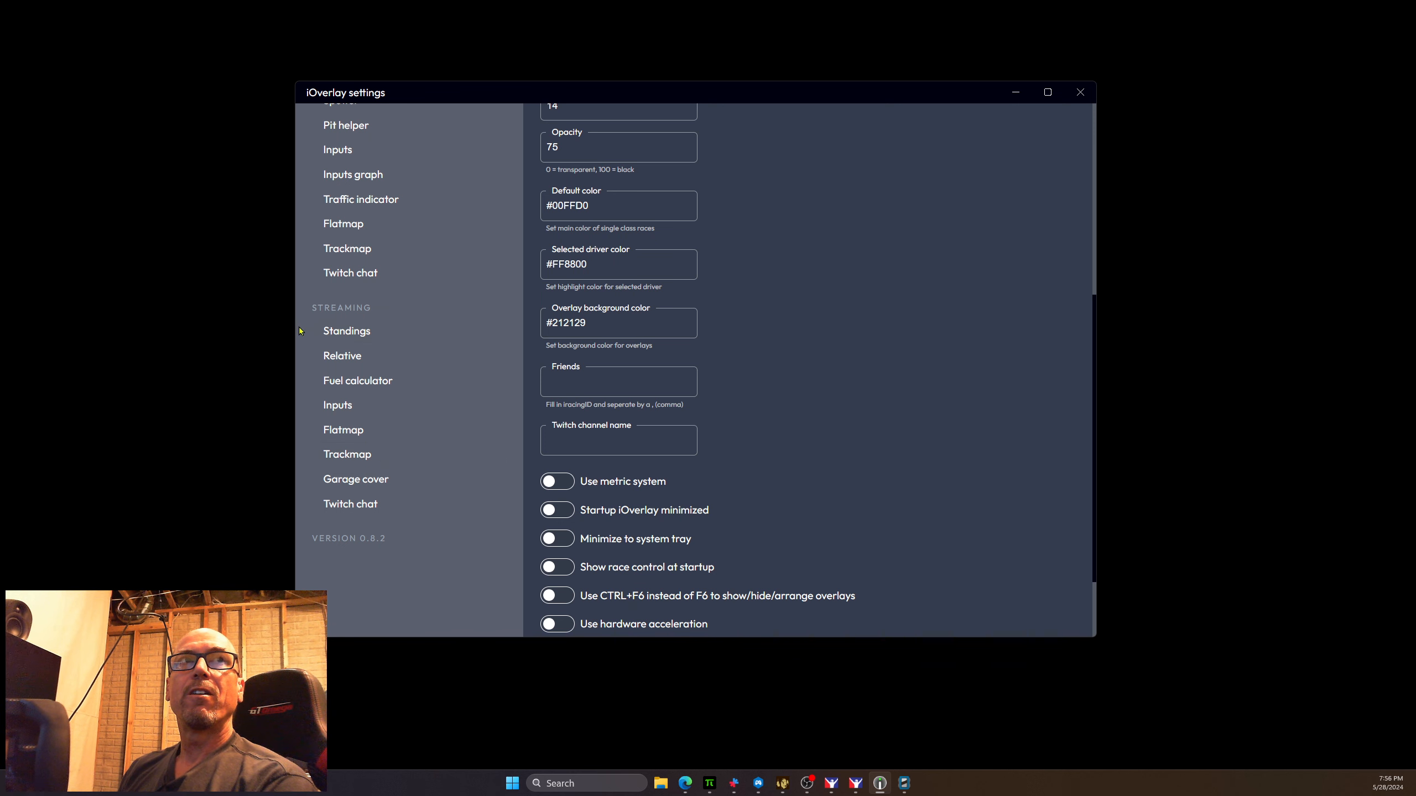
scroll(410, 390, "up", 2)
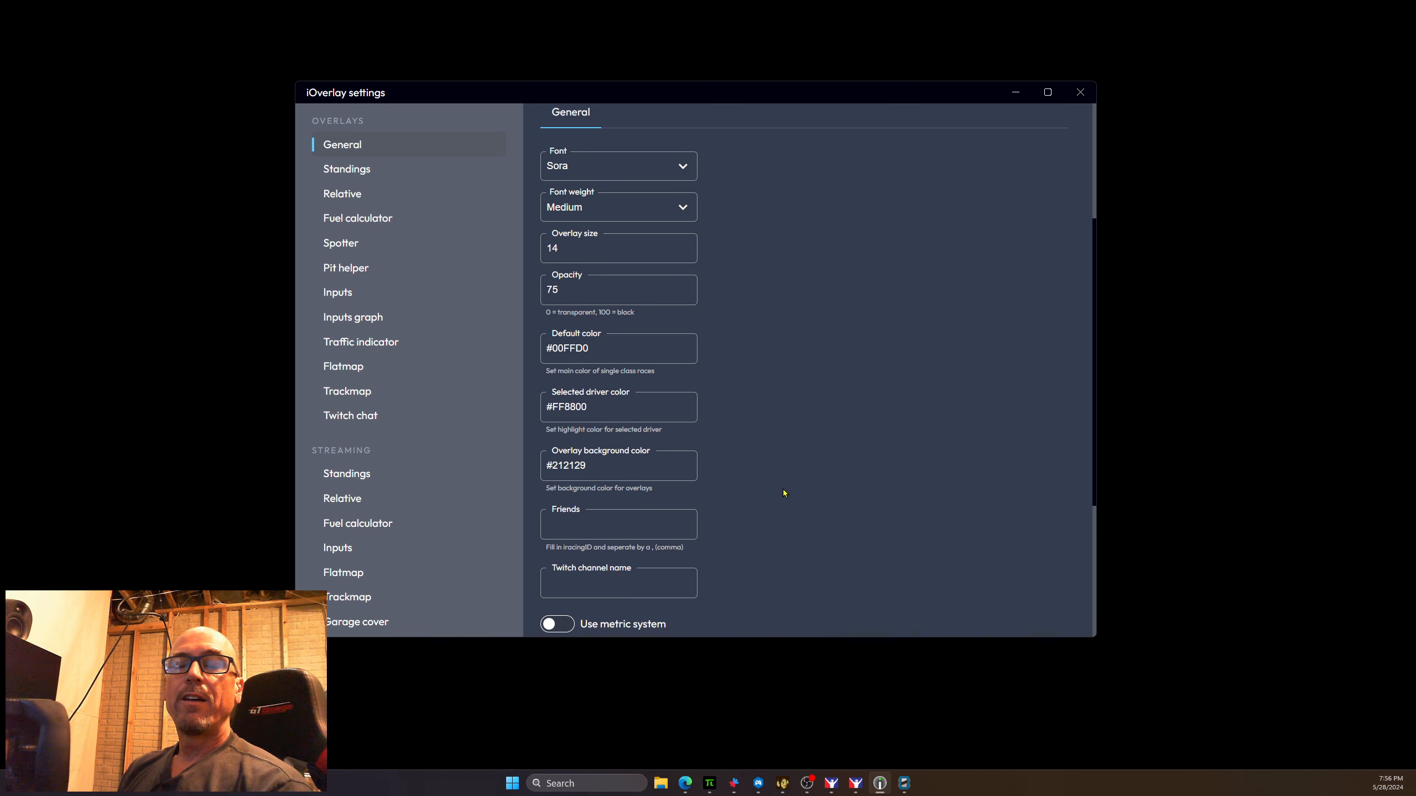
scroll(774, 542, "up", 2)
scroll(775, 542, "up", 1)
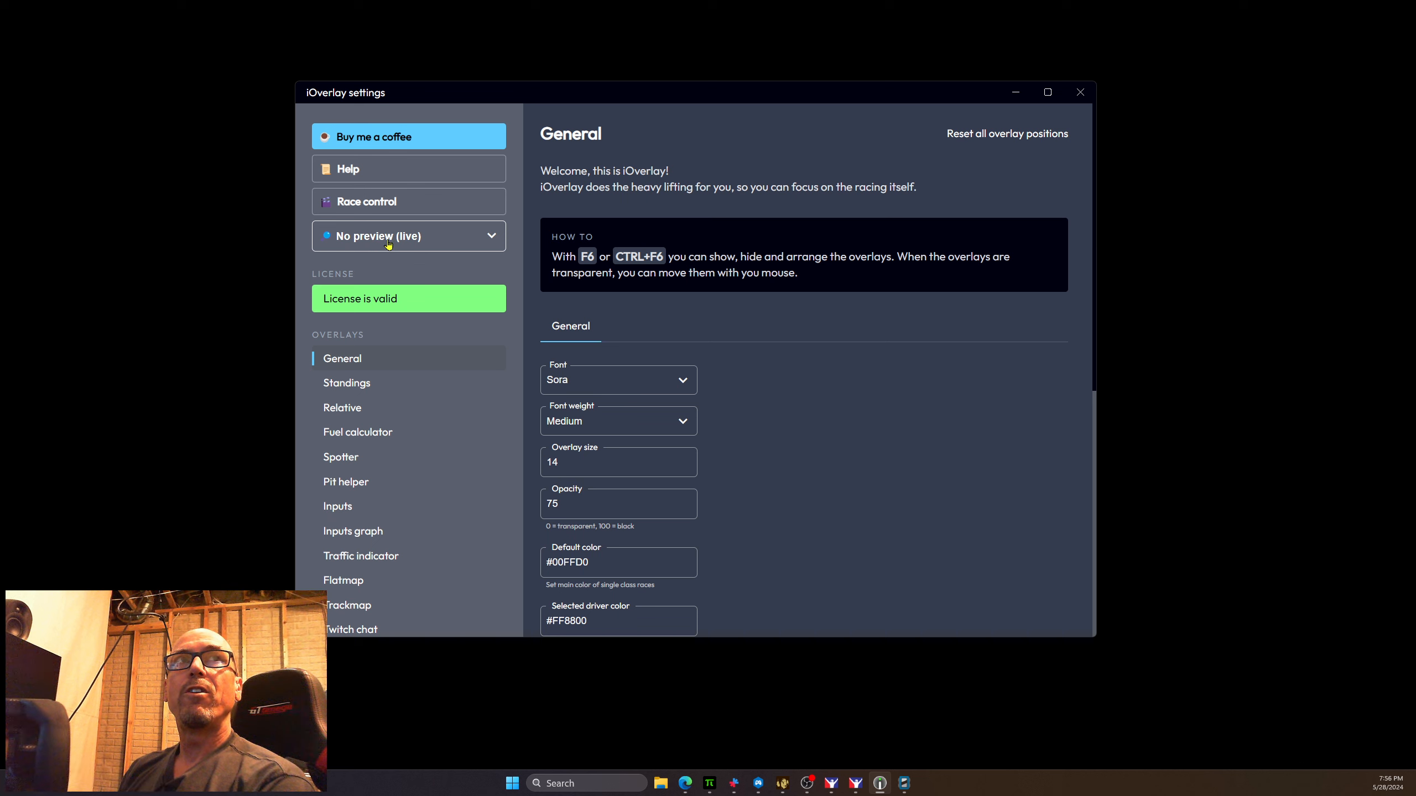
Step: Change the overlay preview mode from live to Race preview
left_click(466, 242)
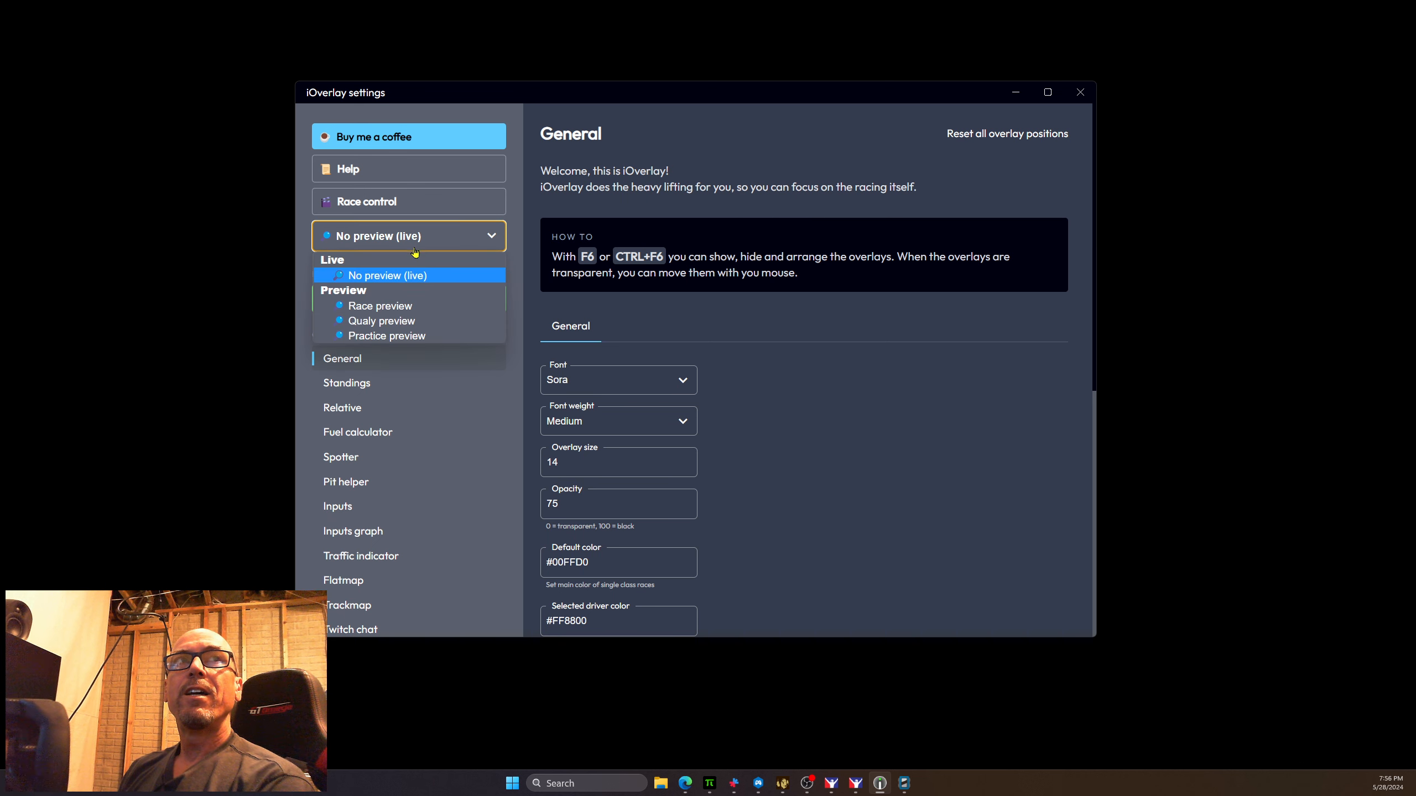
left_click(379, 307)
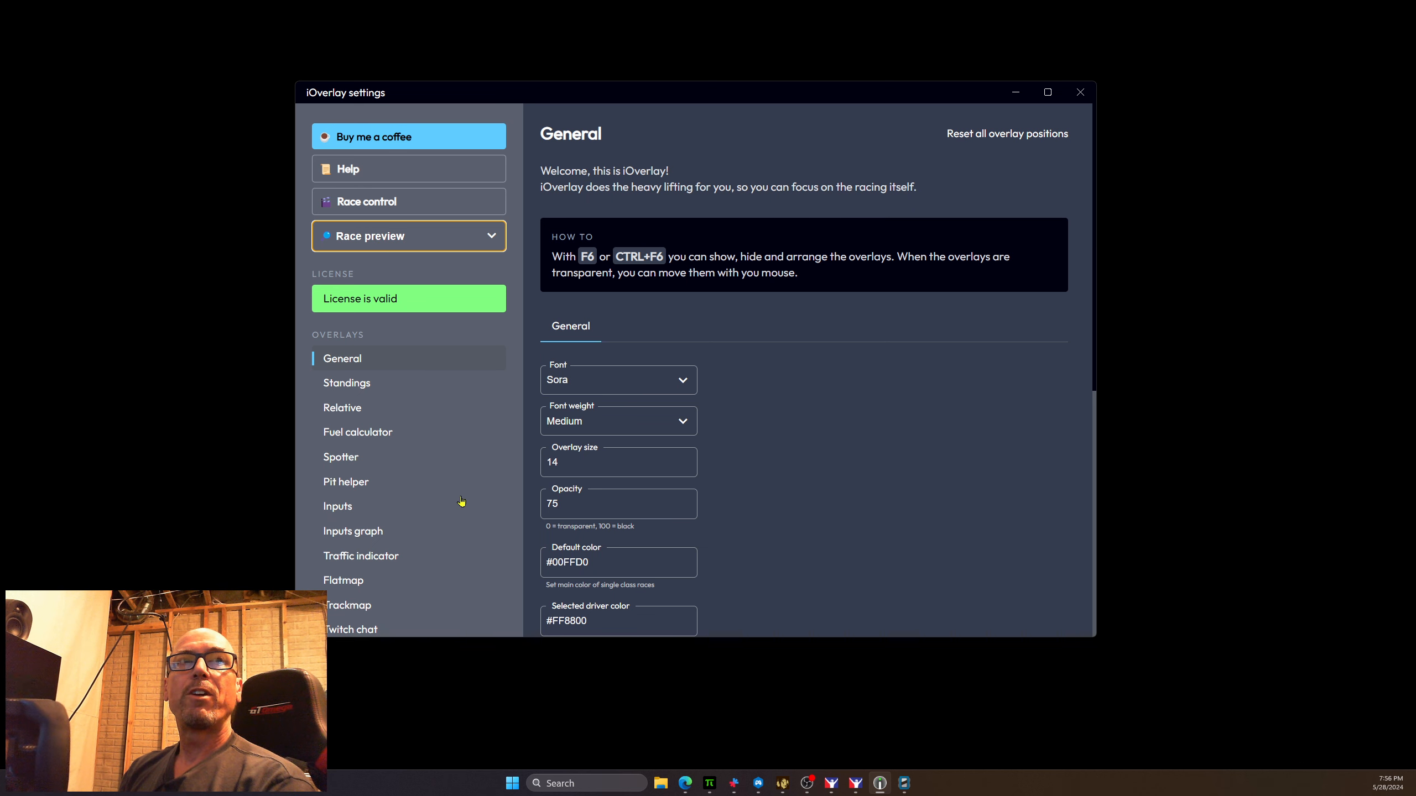
scroll(447, 423, "down", 5)
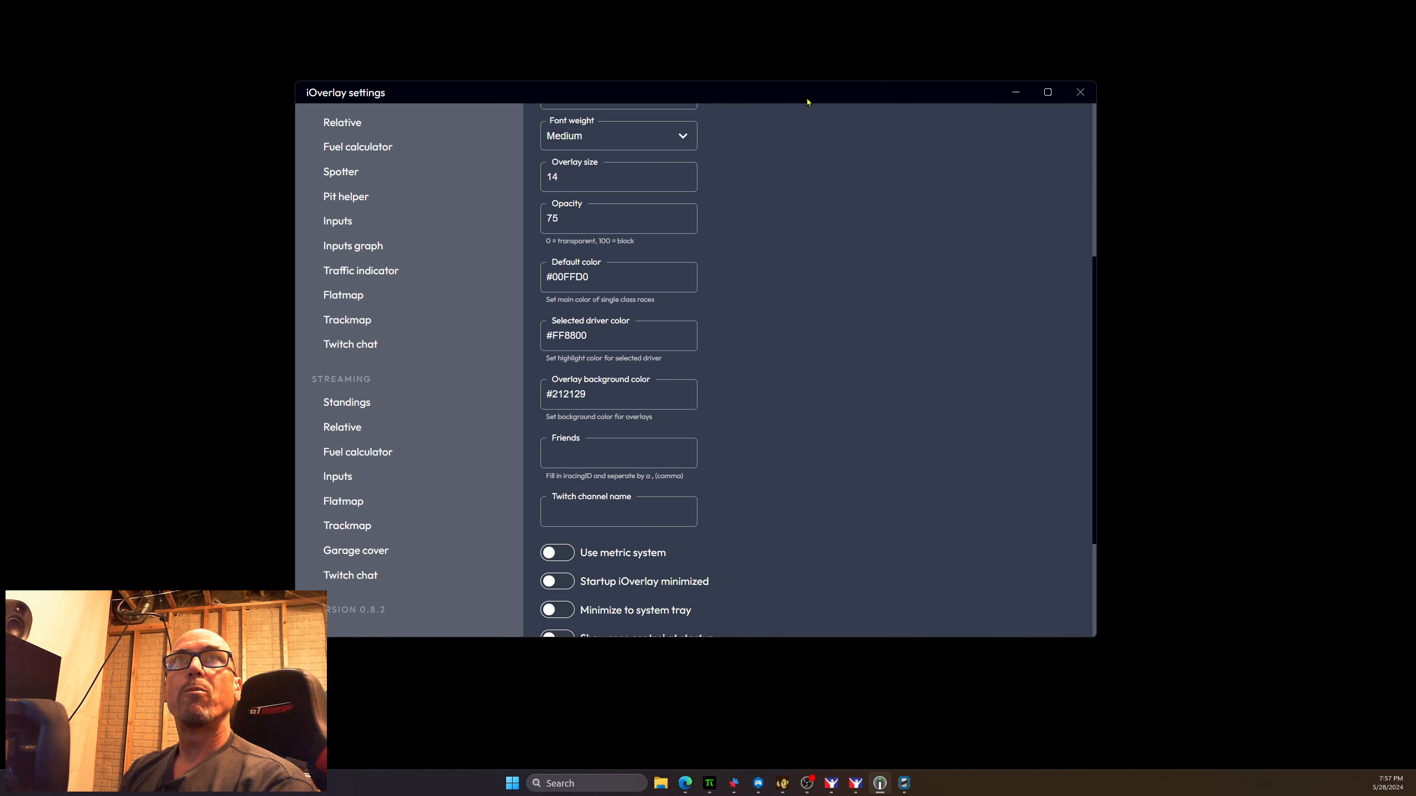
Step: Move the iOverlay settings window aside, switch to OpenKneeboard and create a profile named "Example 2"
left_click_drag(807, 103, 584, 92)
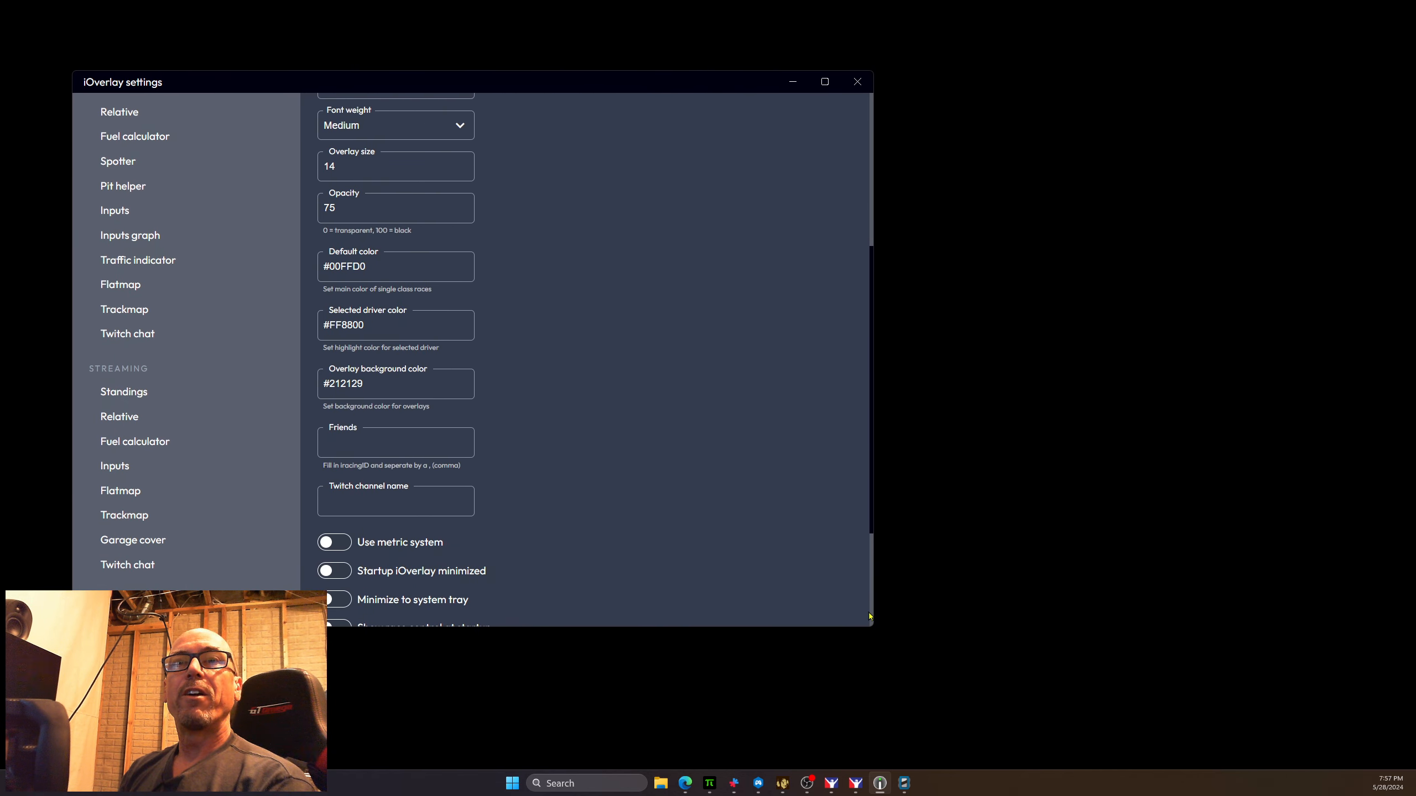
left_click(904, 783)
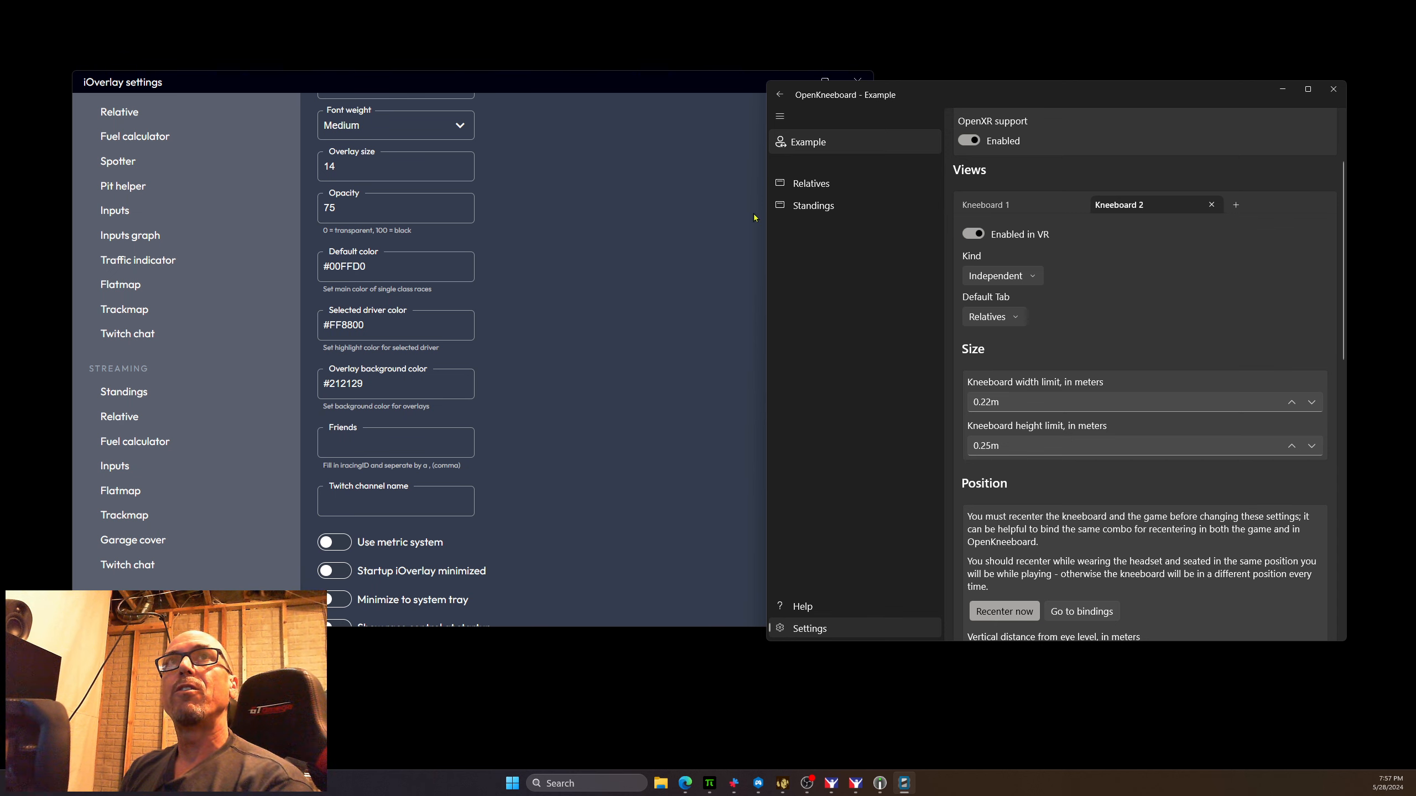
left_click(808, 143)
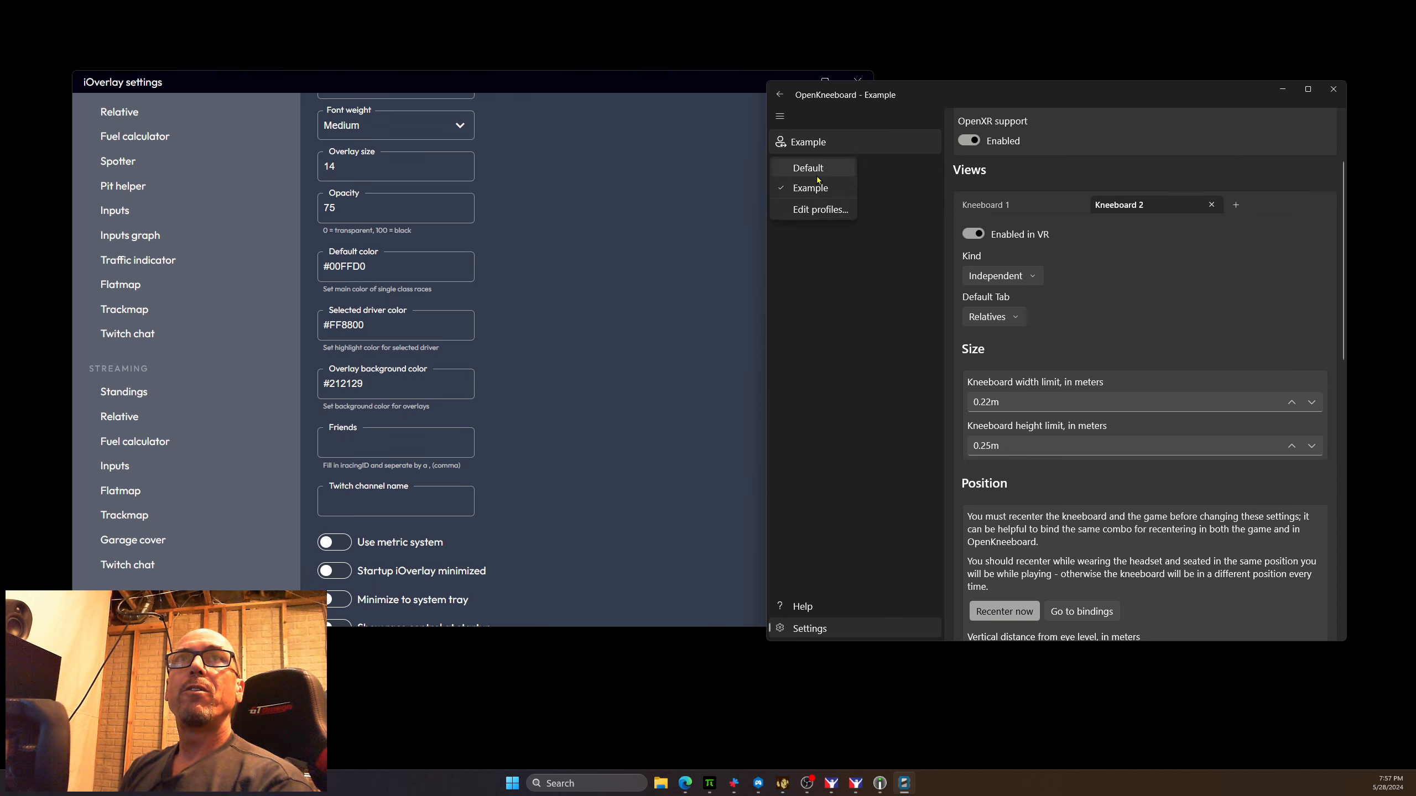
left_click(821, 210)
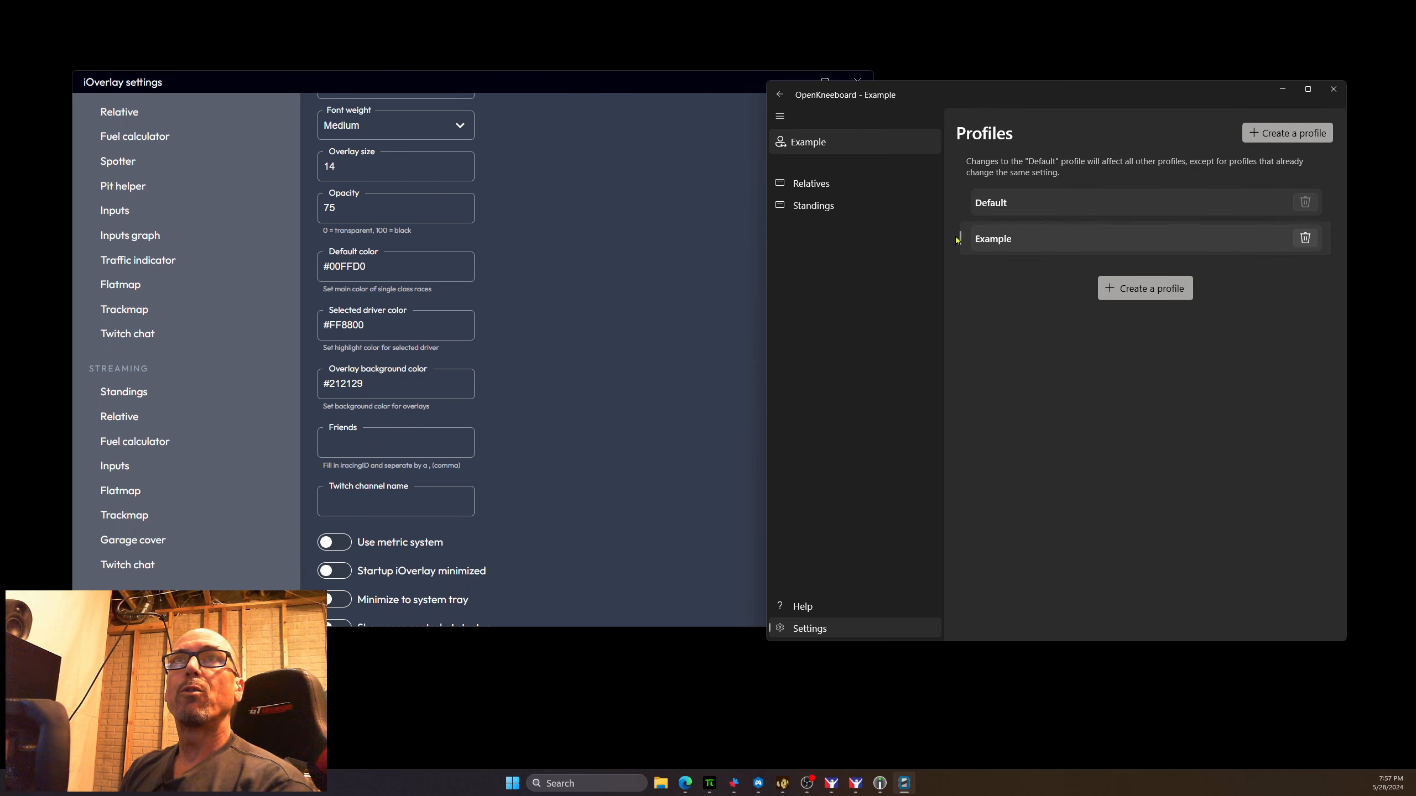
left_click(1140, 288)
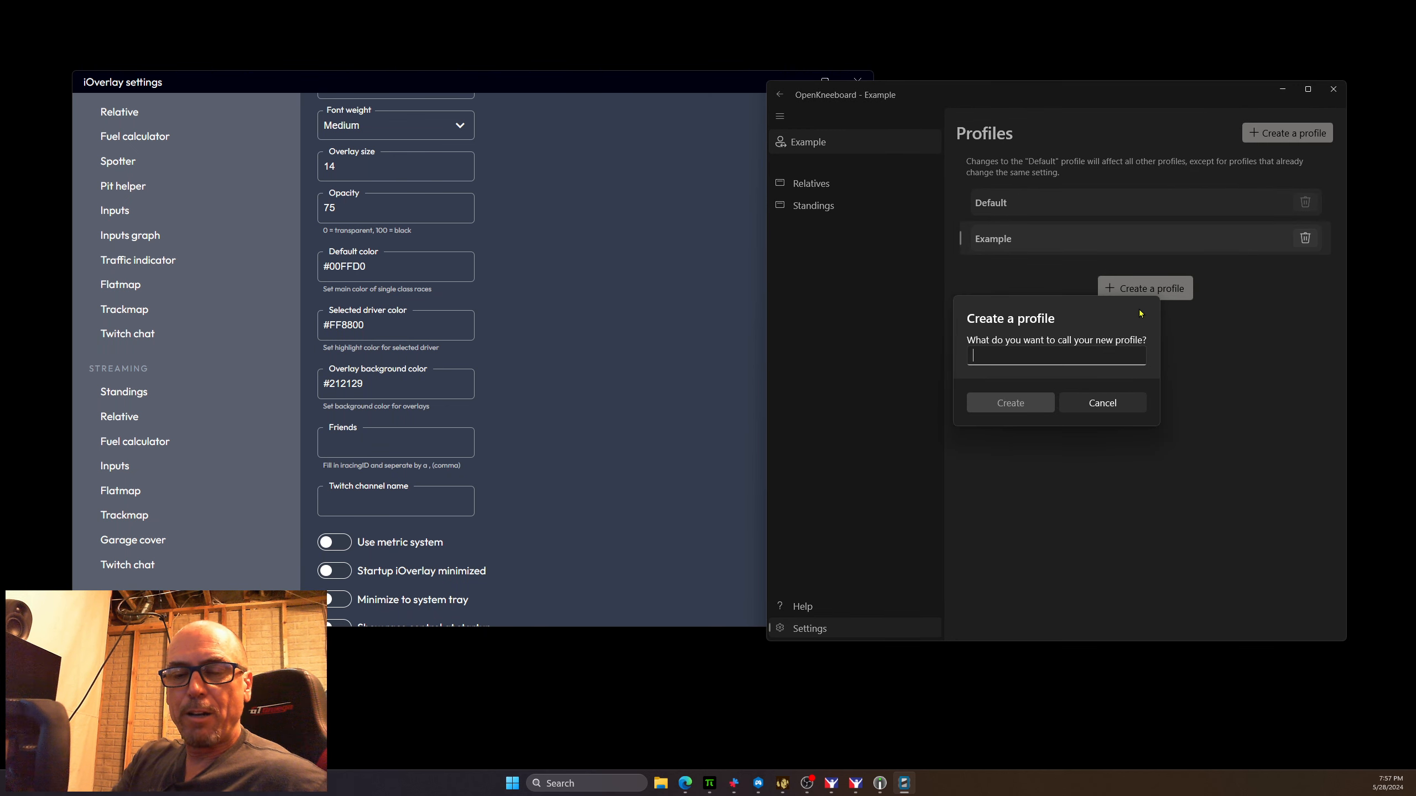
type("Example 2")
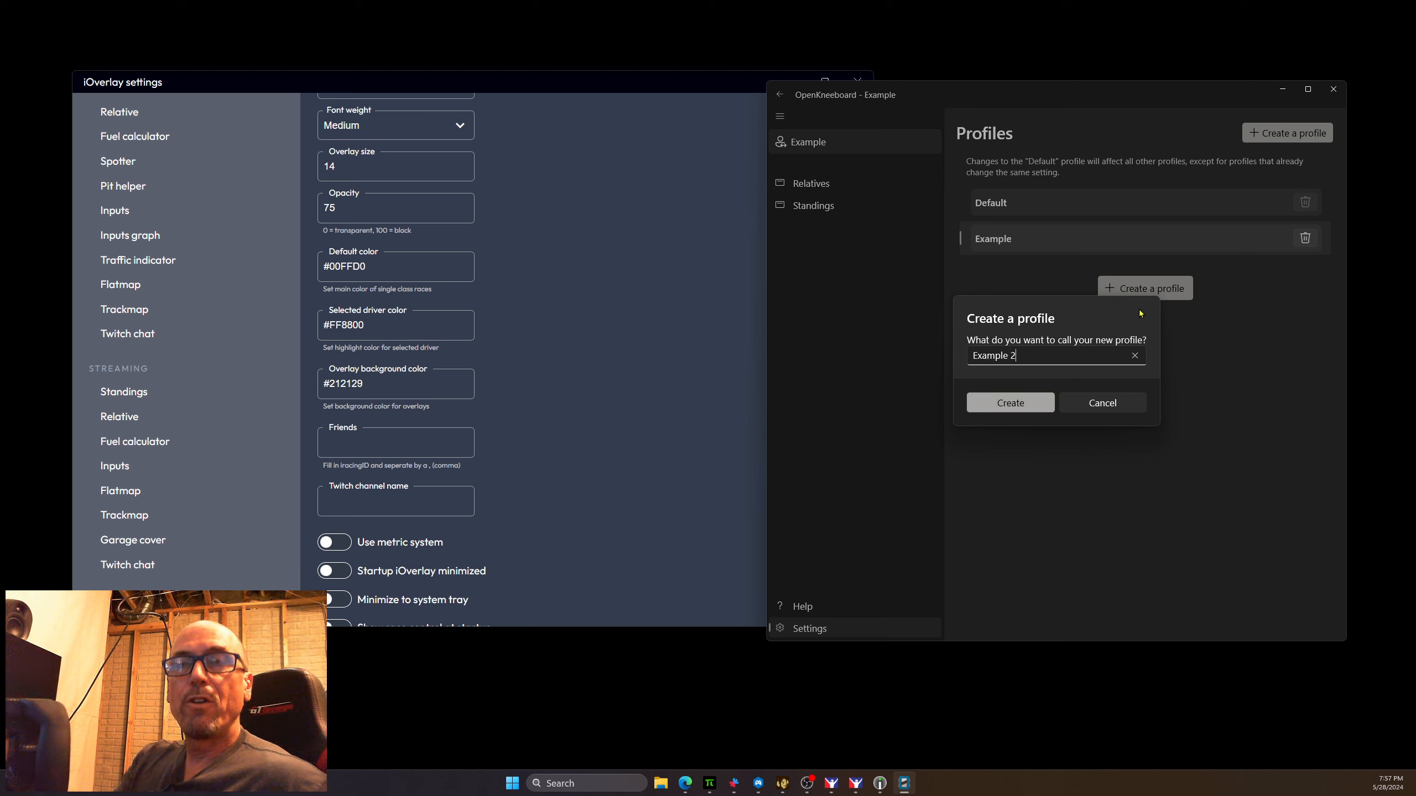
left_click(1033, 404)
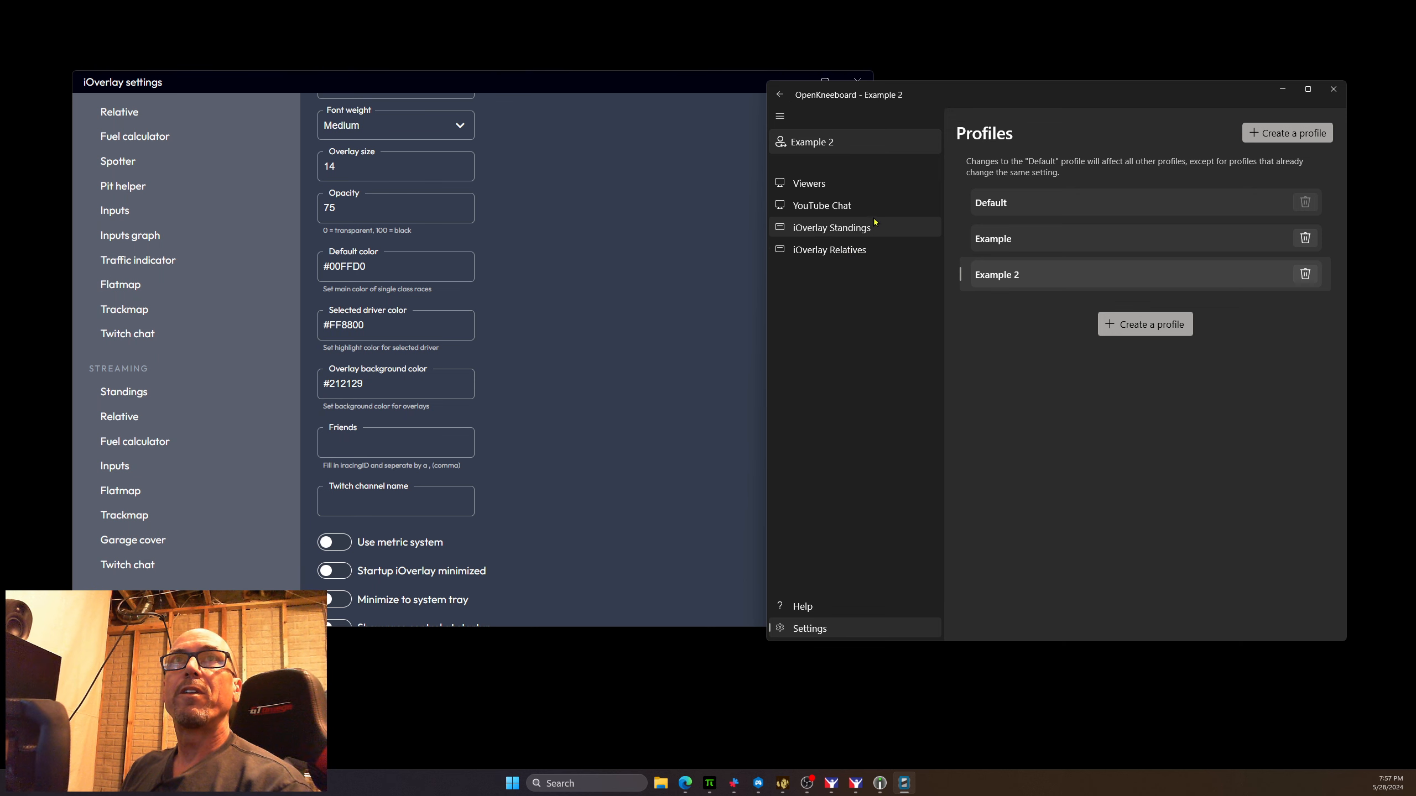
Step: Remove the Viewers tab from the Example 2 profile in the tab settings
left_click(888, 189)
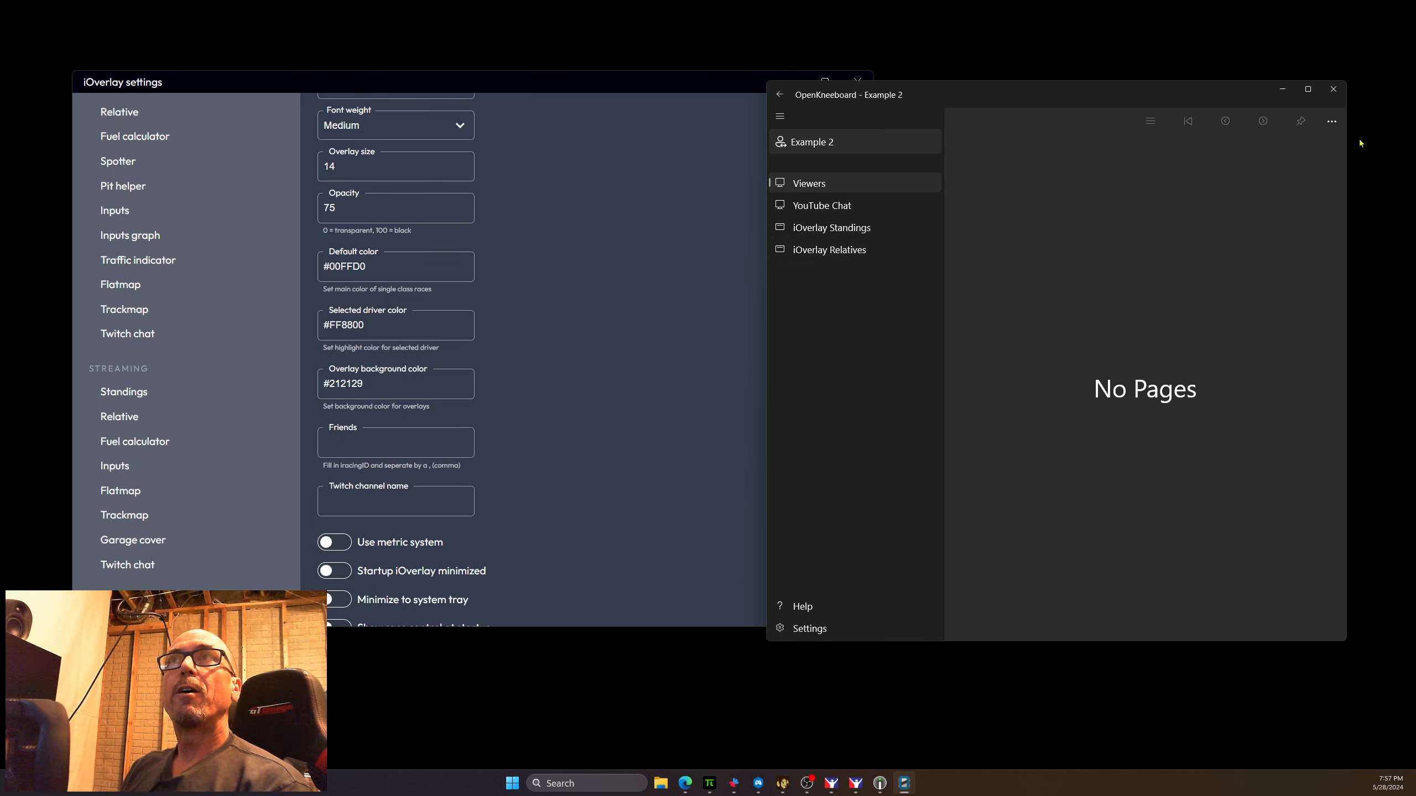
left_click(809, 628)
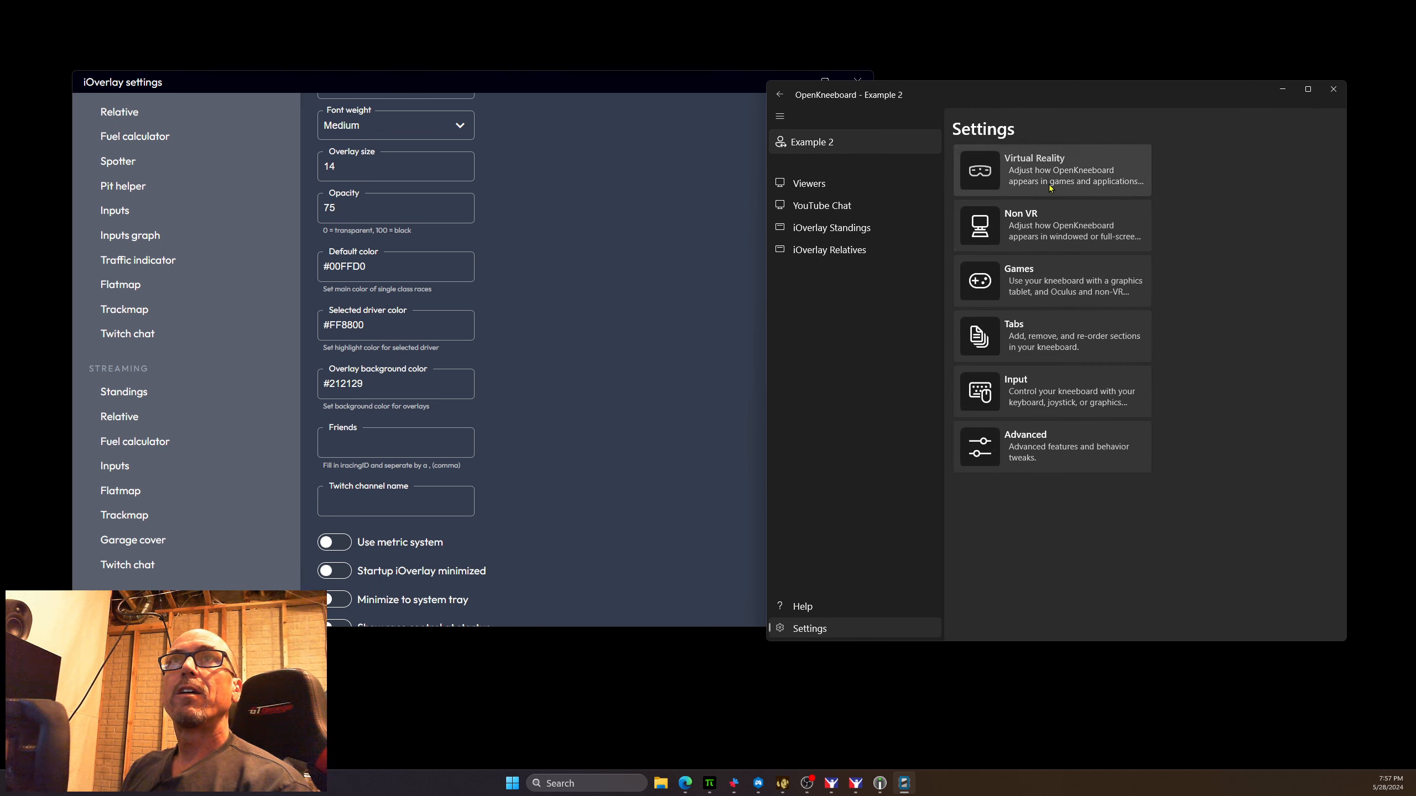
left_click(836, 184)
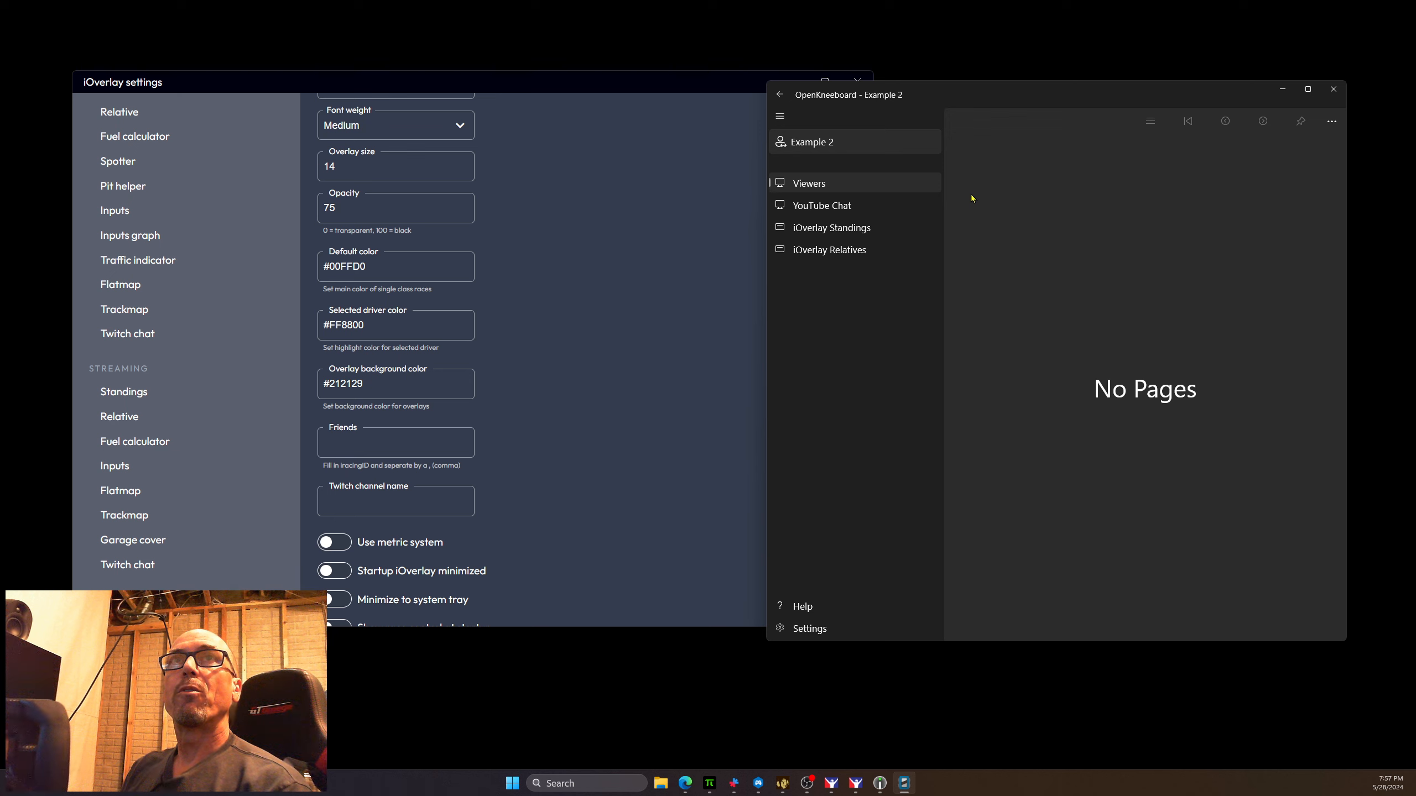
left_click(844, 637)
left_click(1006, 328)
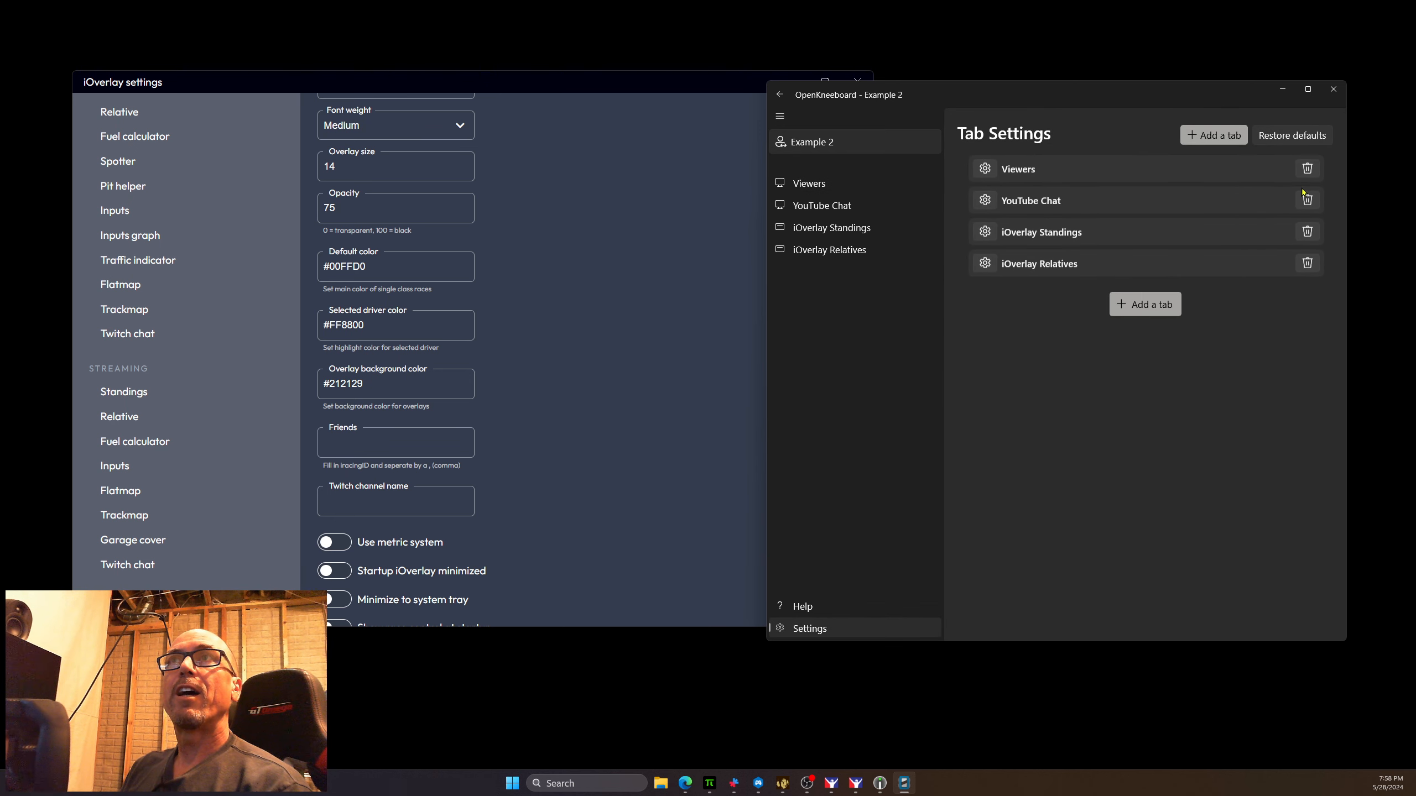
left_click(1307, 169)
left_click(1039, 394)
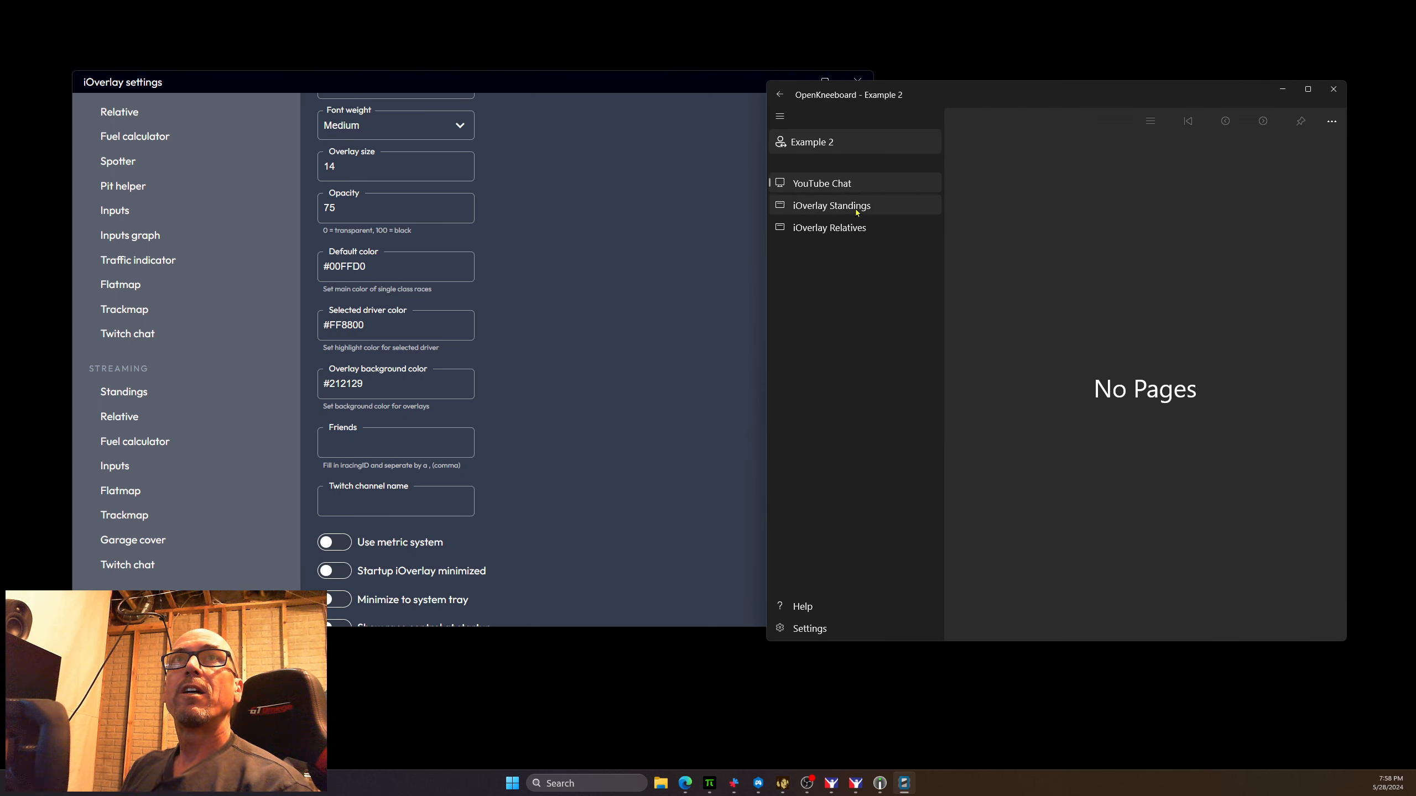
Step: Remove the YouTube Chat tab from the Example 2 profile
left_click(802, 606)
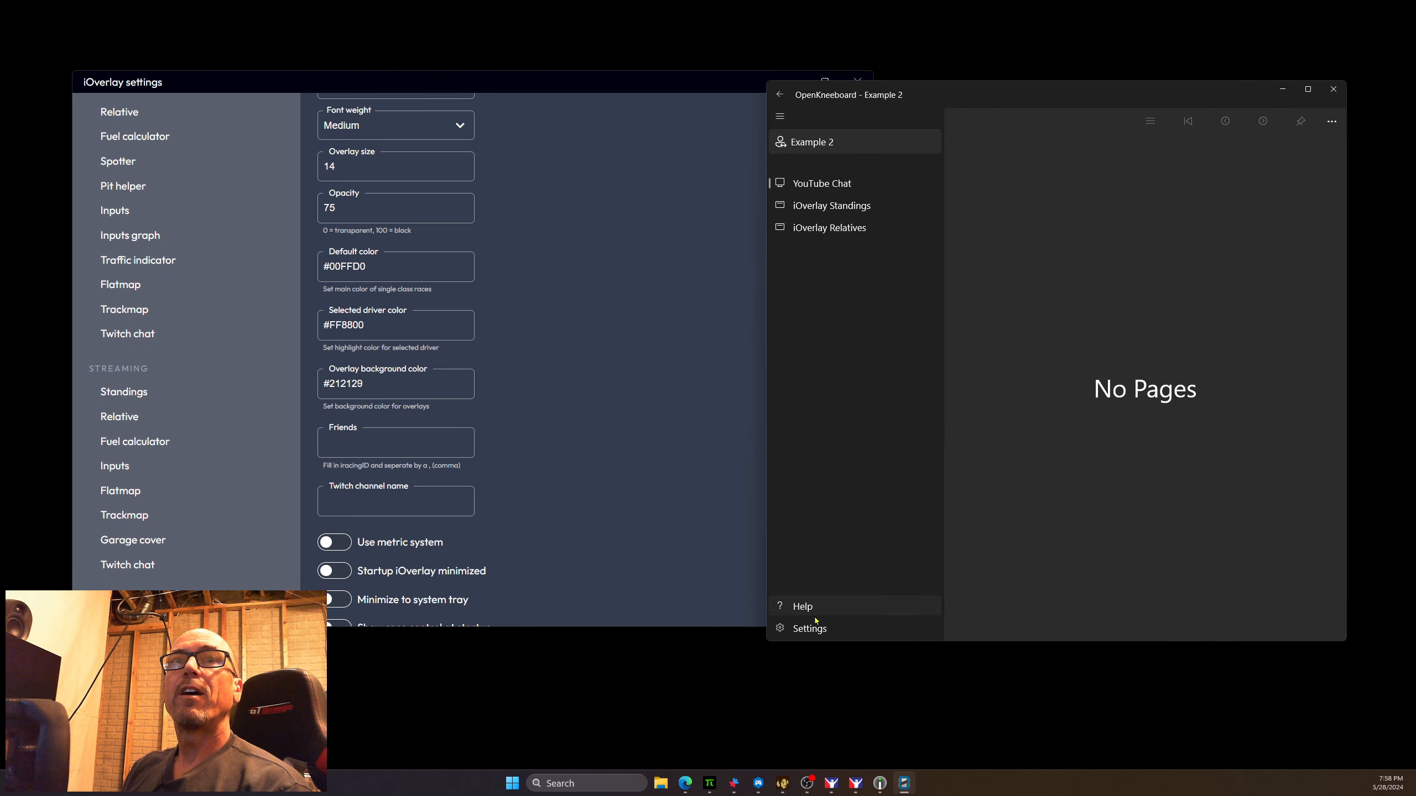
left_click(809, 628)
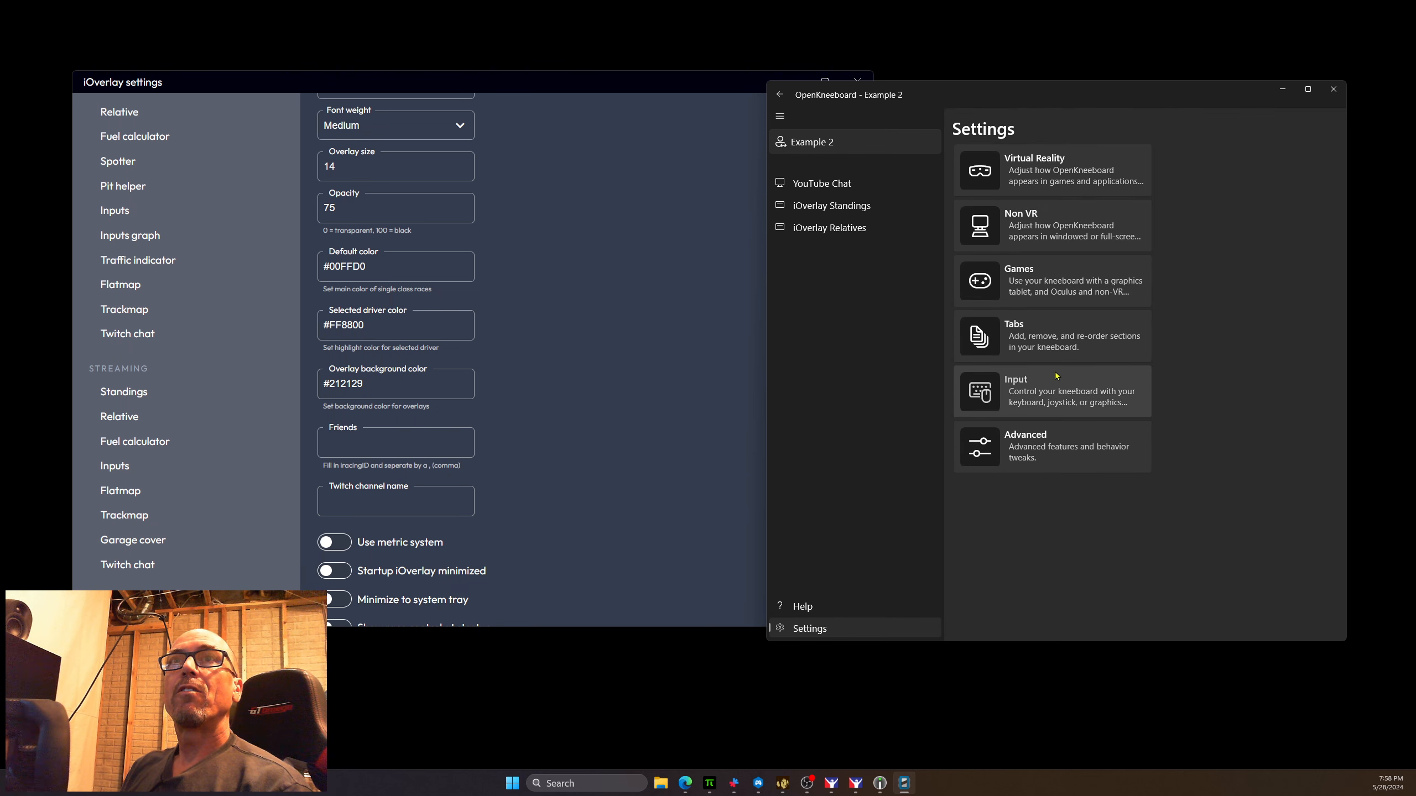
left_click(1053, 349)
left_click(1307, 169)
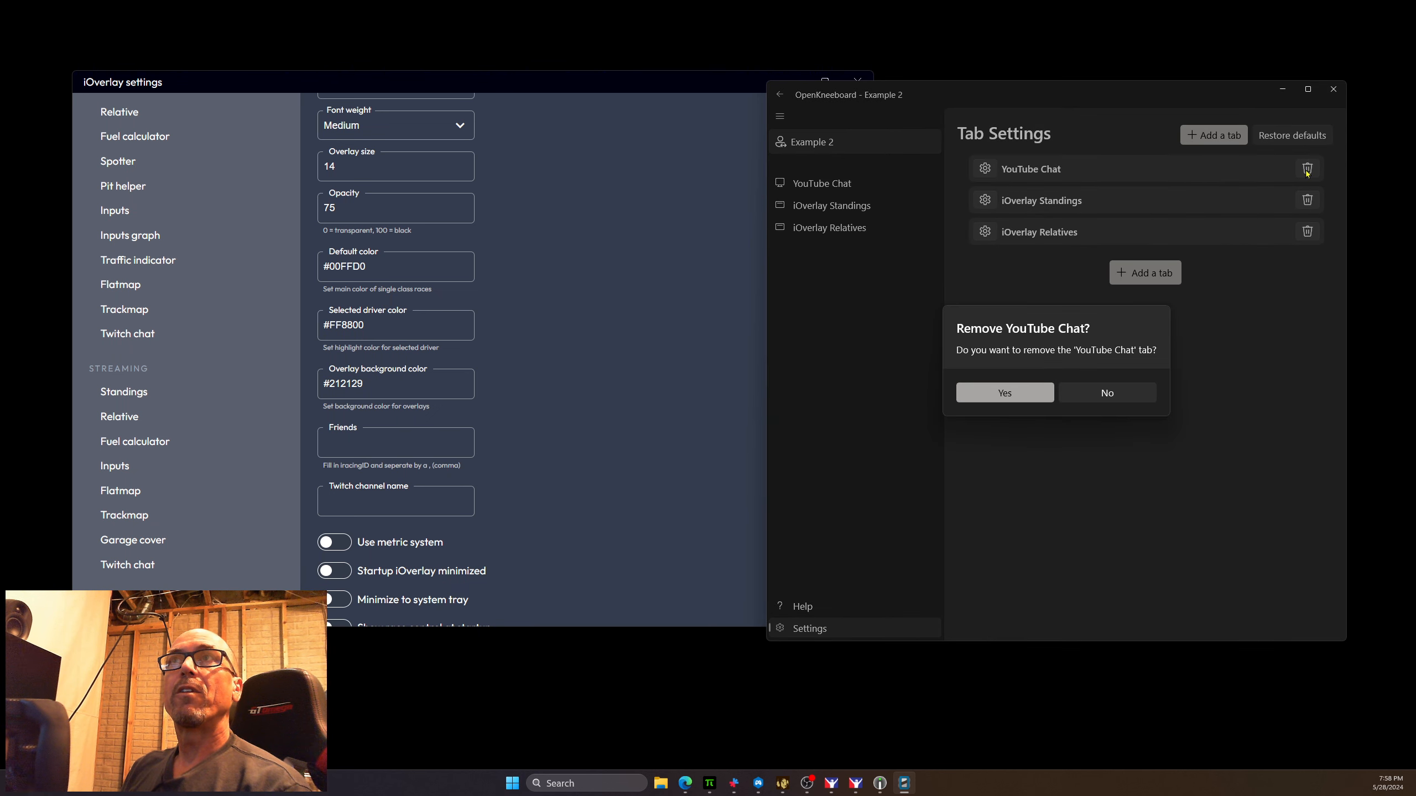
left_click(1002, 393)
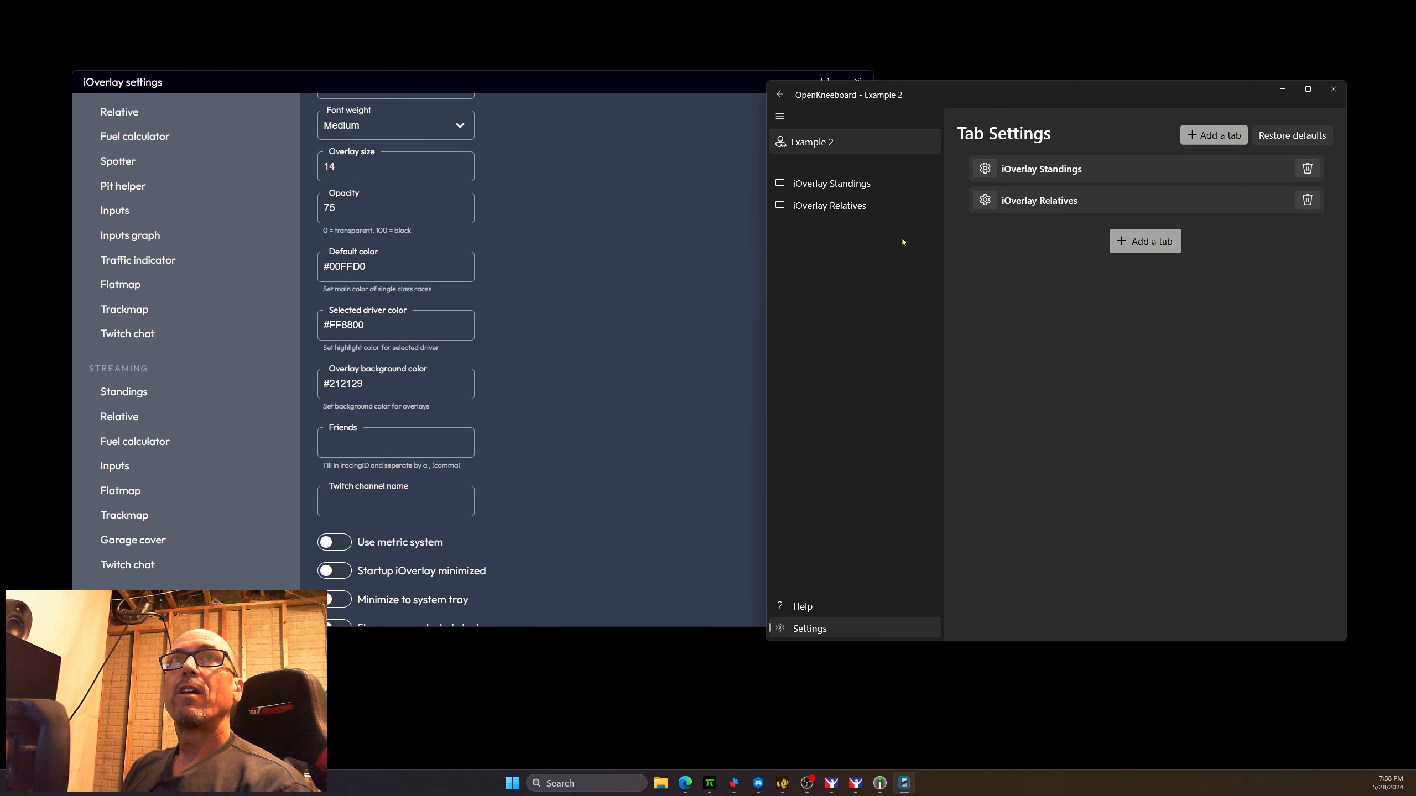
Step: Remove the iOverlay Standings and iOverlay Relatives tabs from the Example 2 profile
left_click(1029, 392)
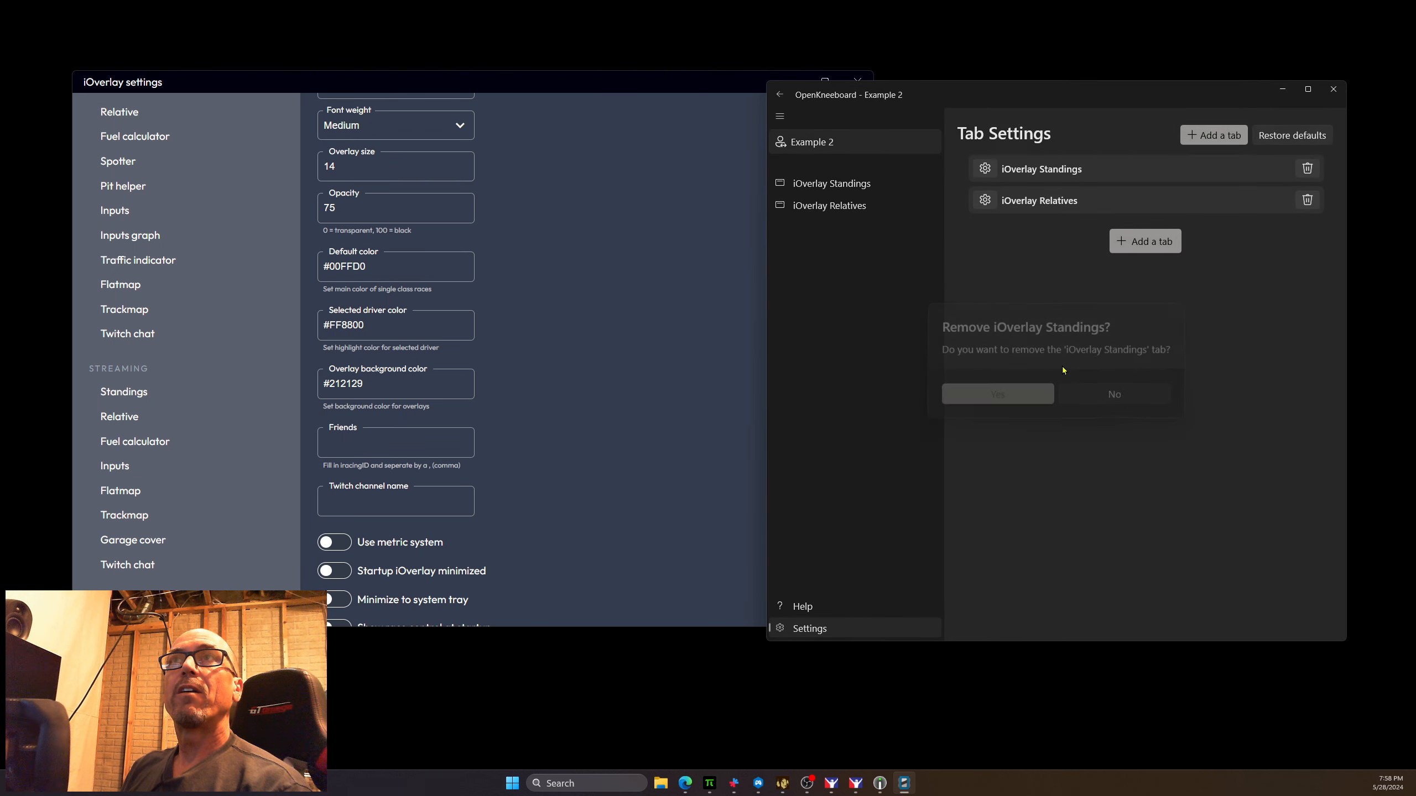
left_click(1307, 169)
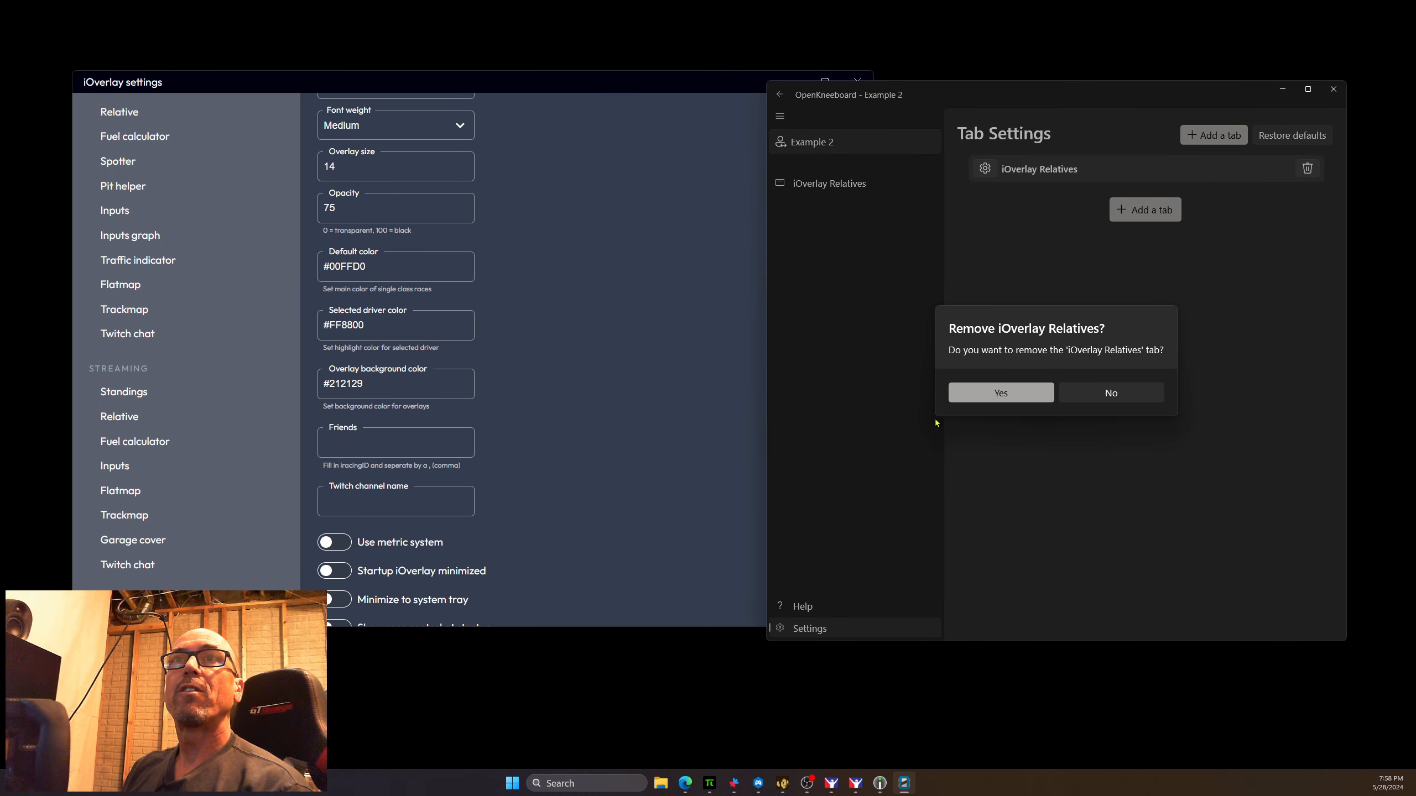
left_click(999, 393)
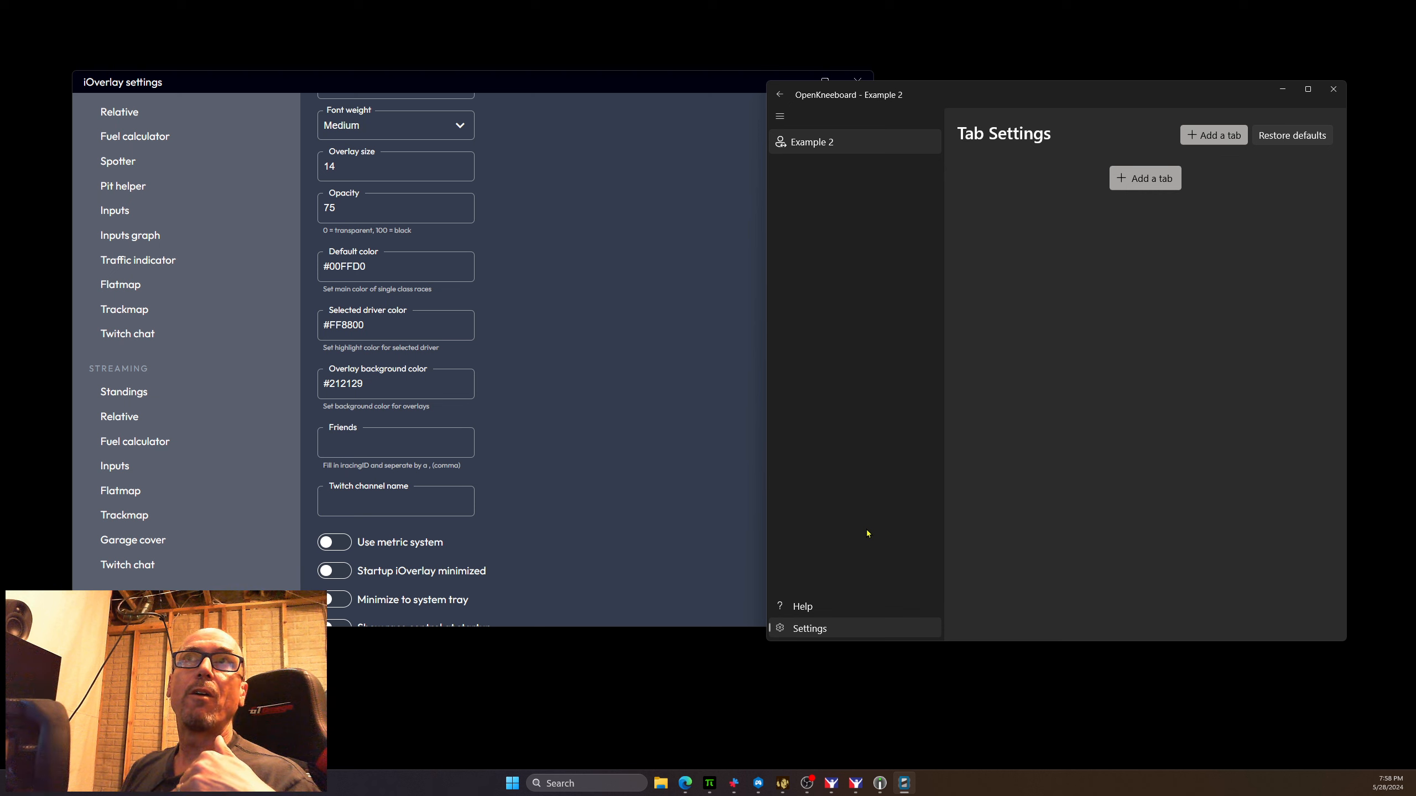
Step: Switch to the Default profile to view its tabs, and return to the Example 2 profile
left_click(813, 147)
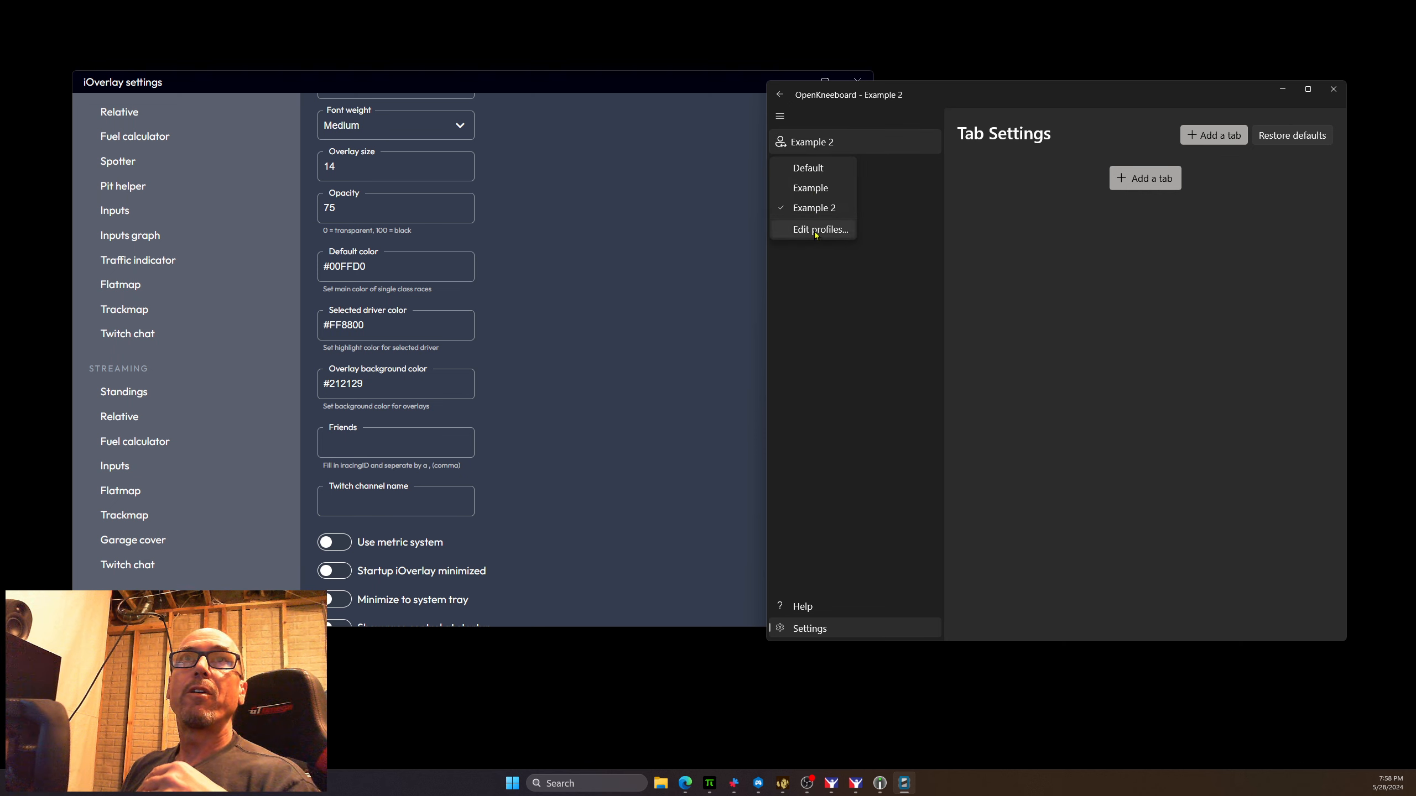
left_click(812, 168)
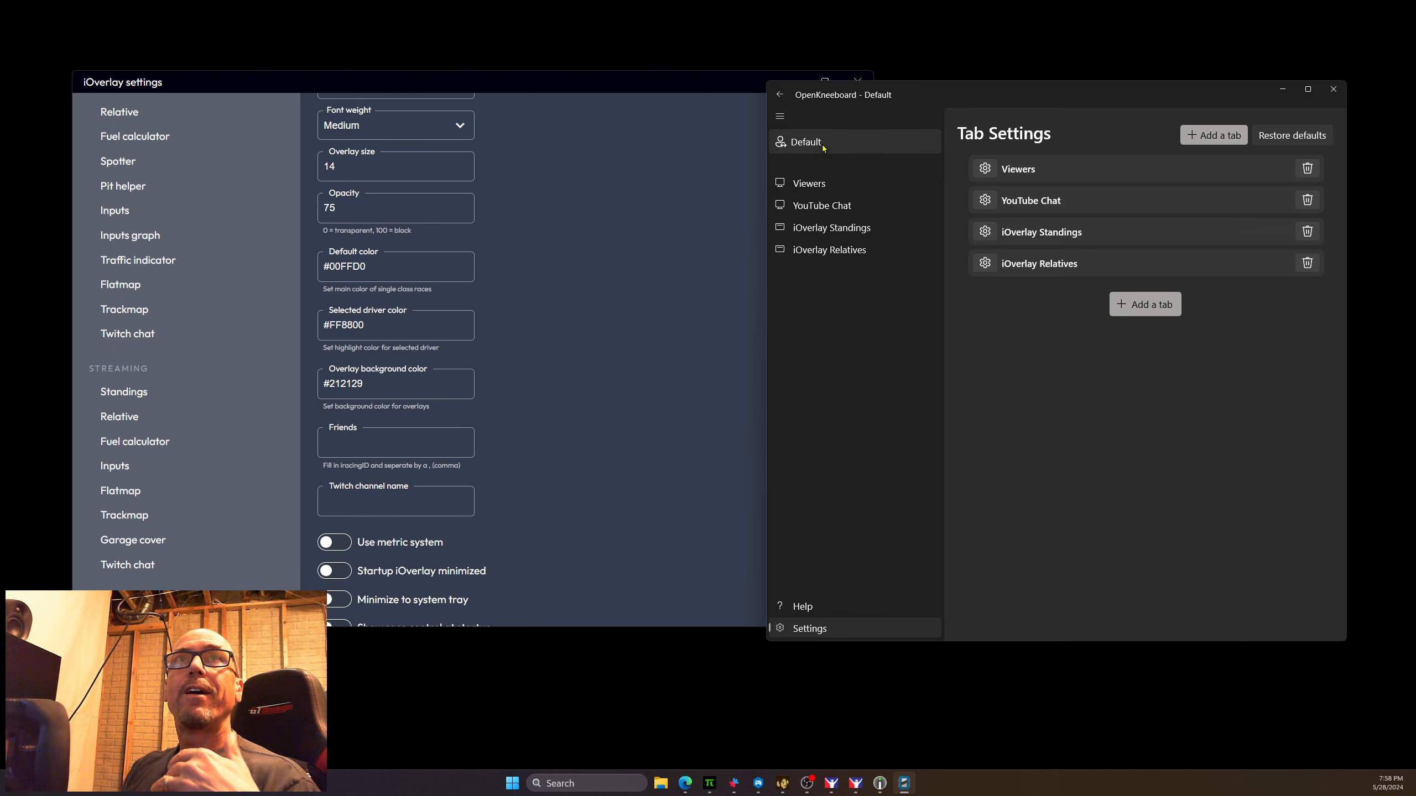
left_click(802, 142)
left_click(813, 207)
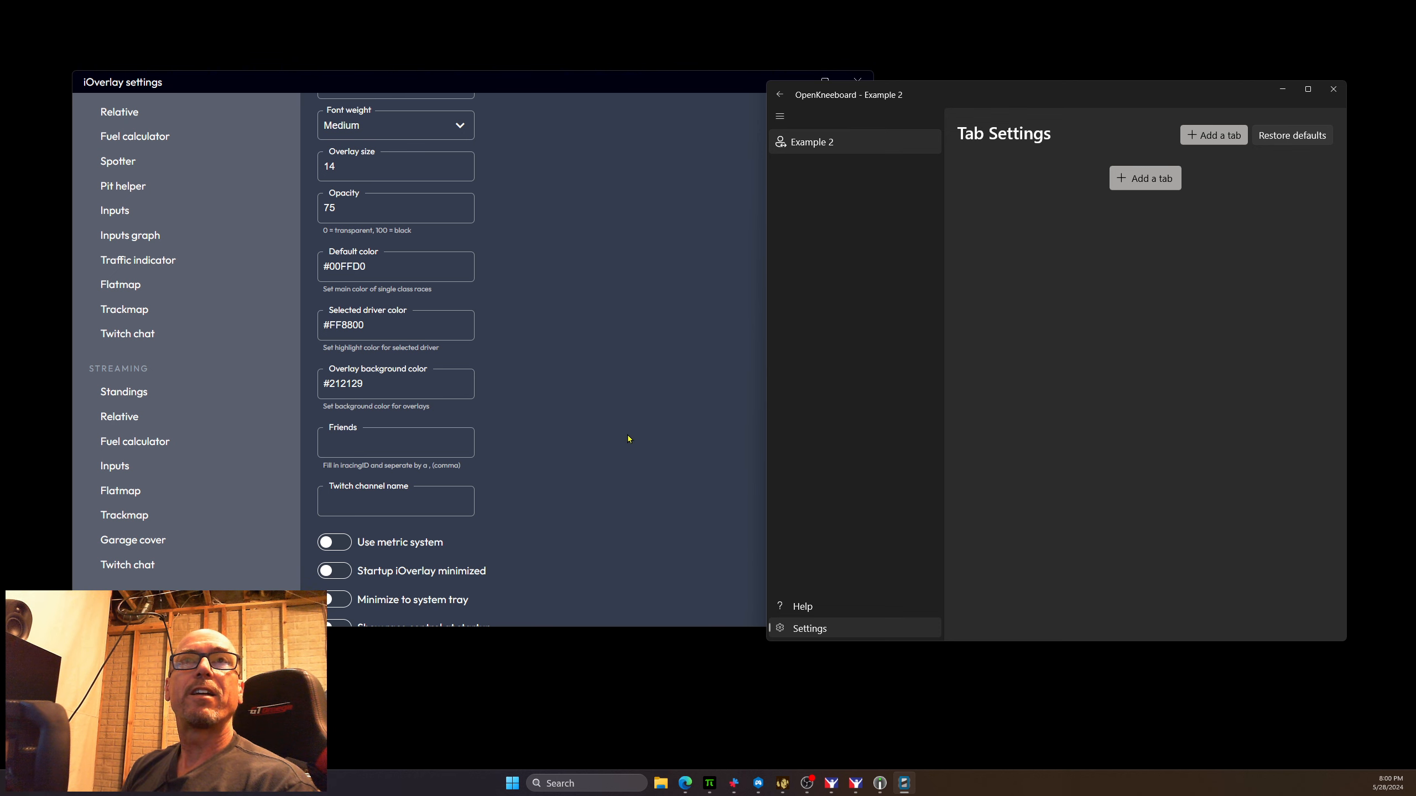
Step: Switch to the iOverlay settings window, reposition it, and examine the Standings overlay options under Streaming
left_click(625, 414)
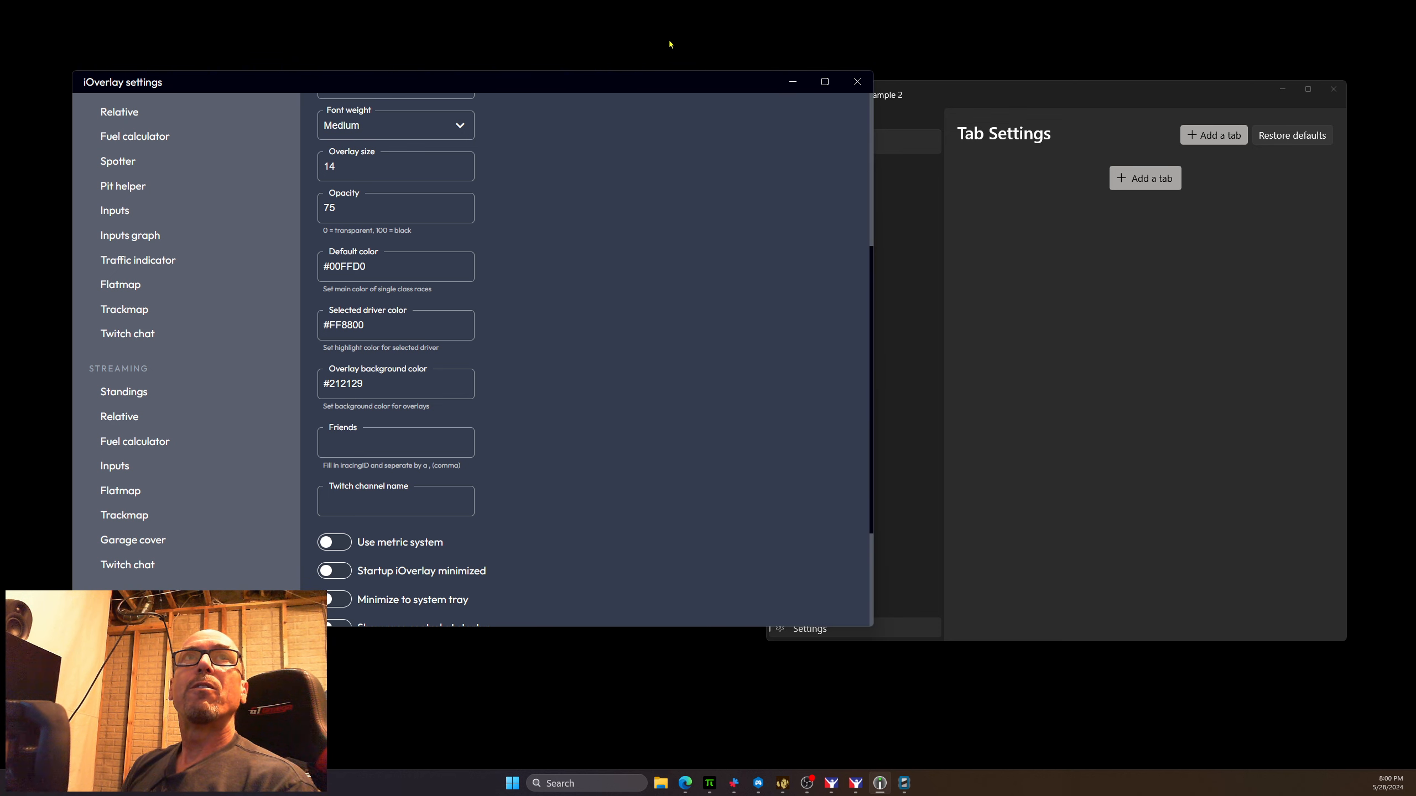
left_click_drag(654, 89, 744, 115)
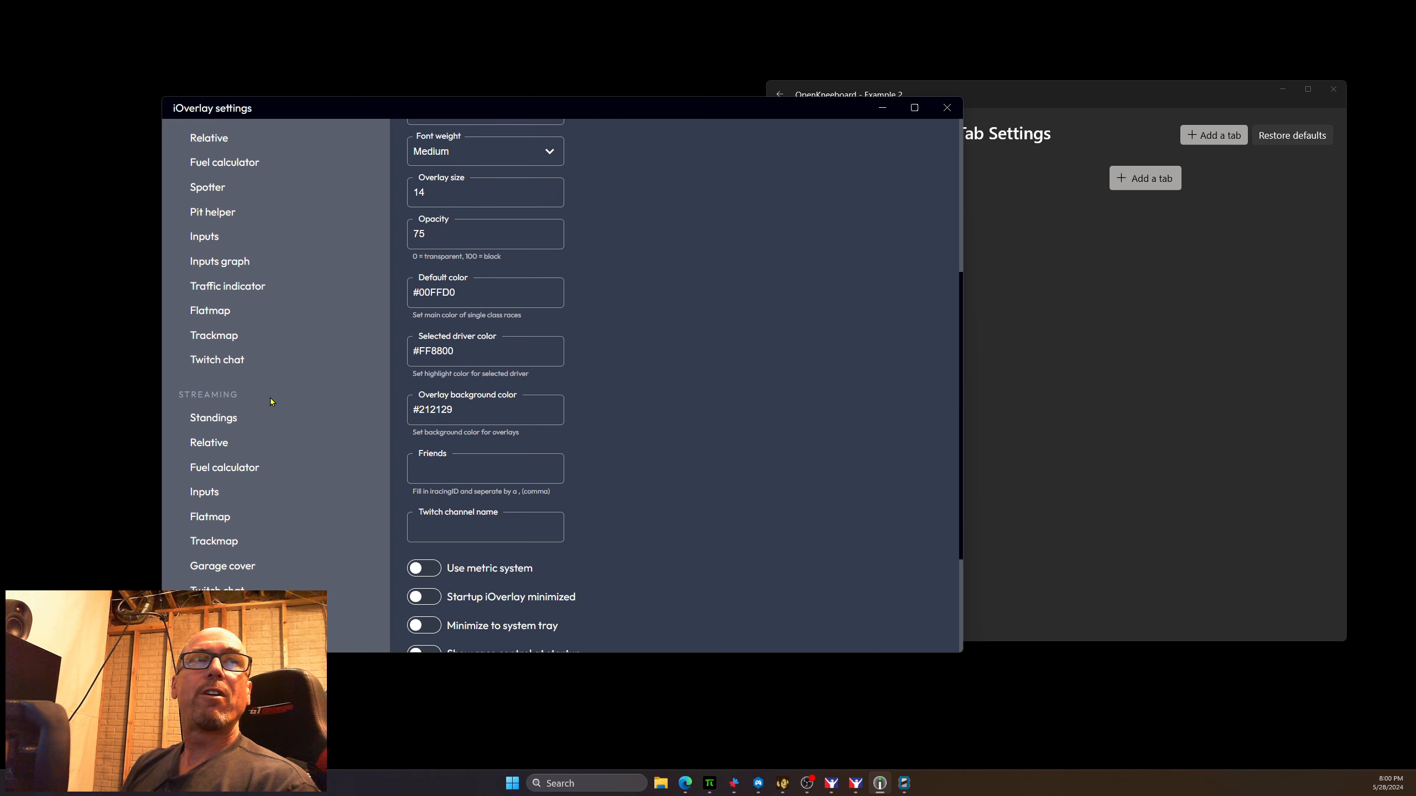
scroll(271, 407, "down", 3)
scroll(294, 500, "up", 5)
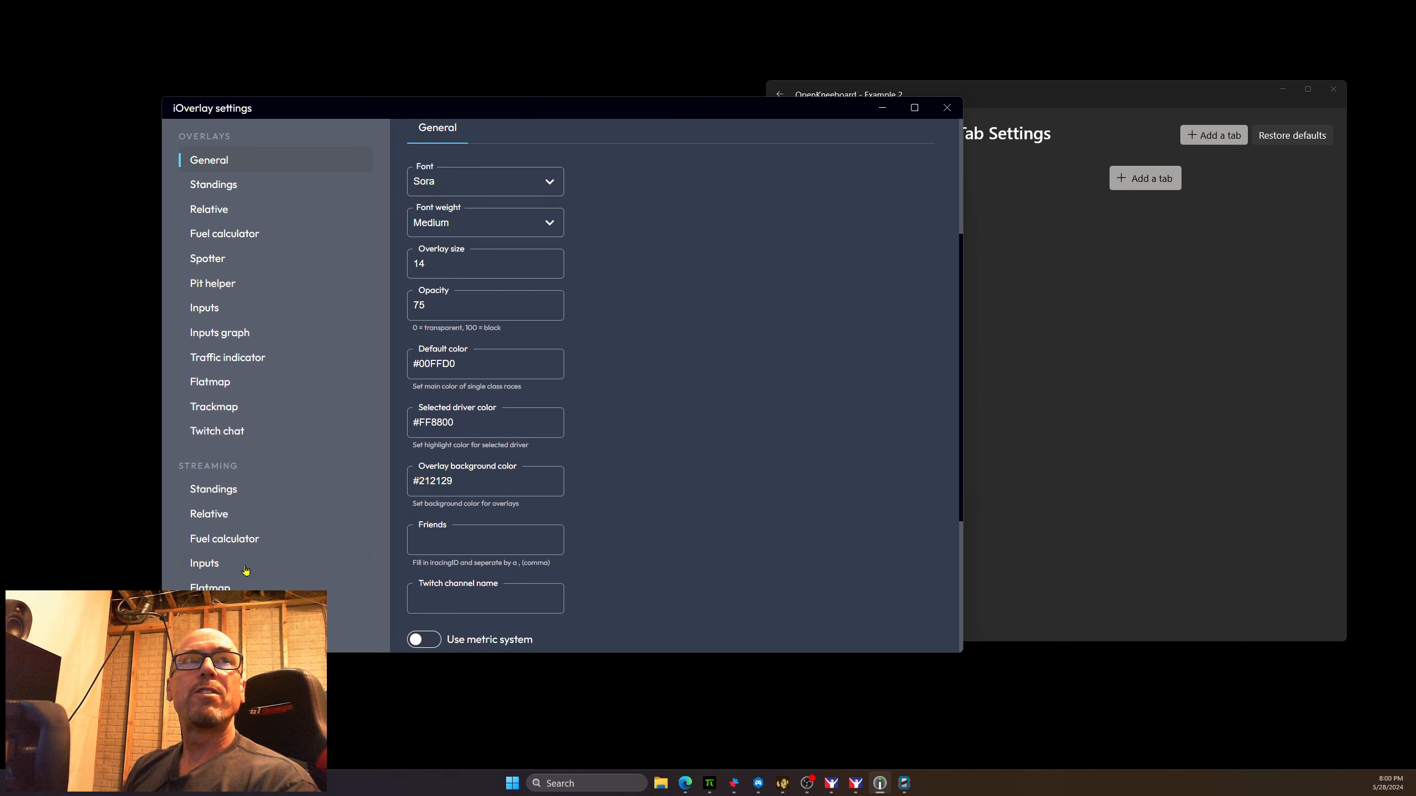
left_click(210, 489)
scroll(334, 523, "up", 3)
scroll(278, 473, "down", 3)
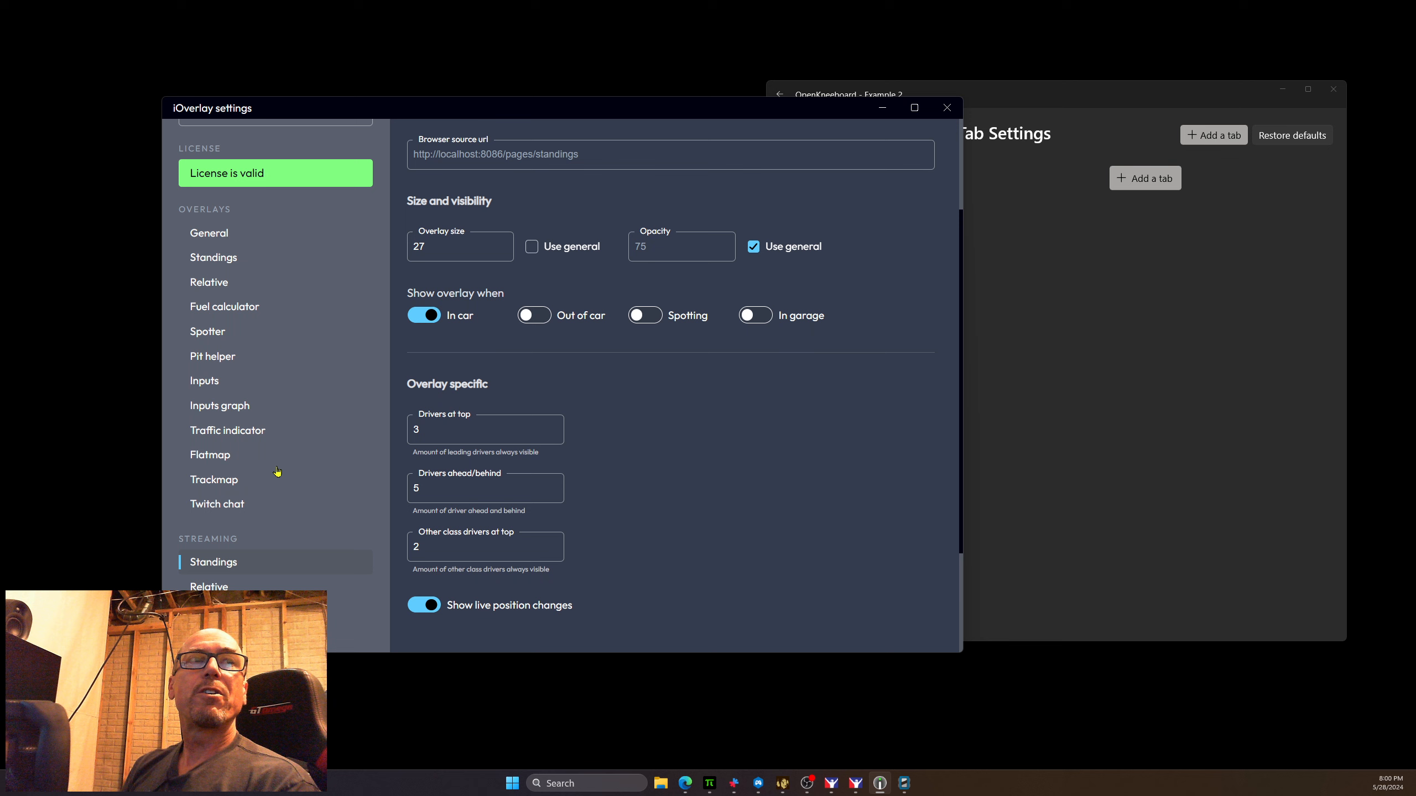
scroll(294, 539, "down", 3)
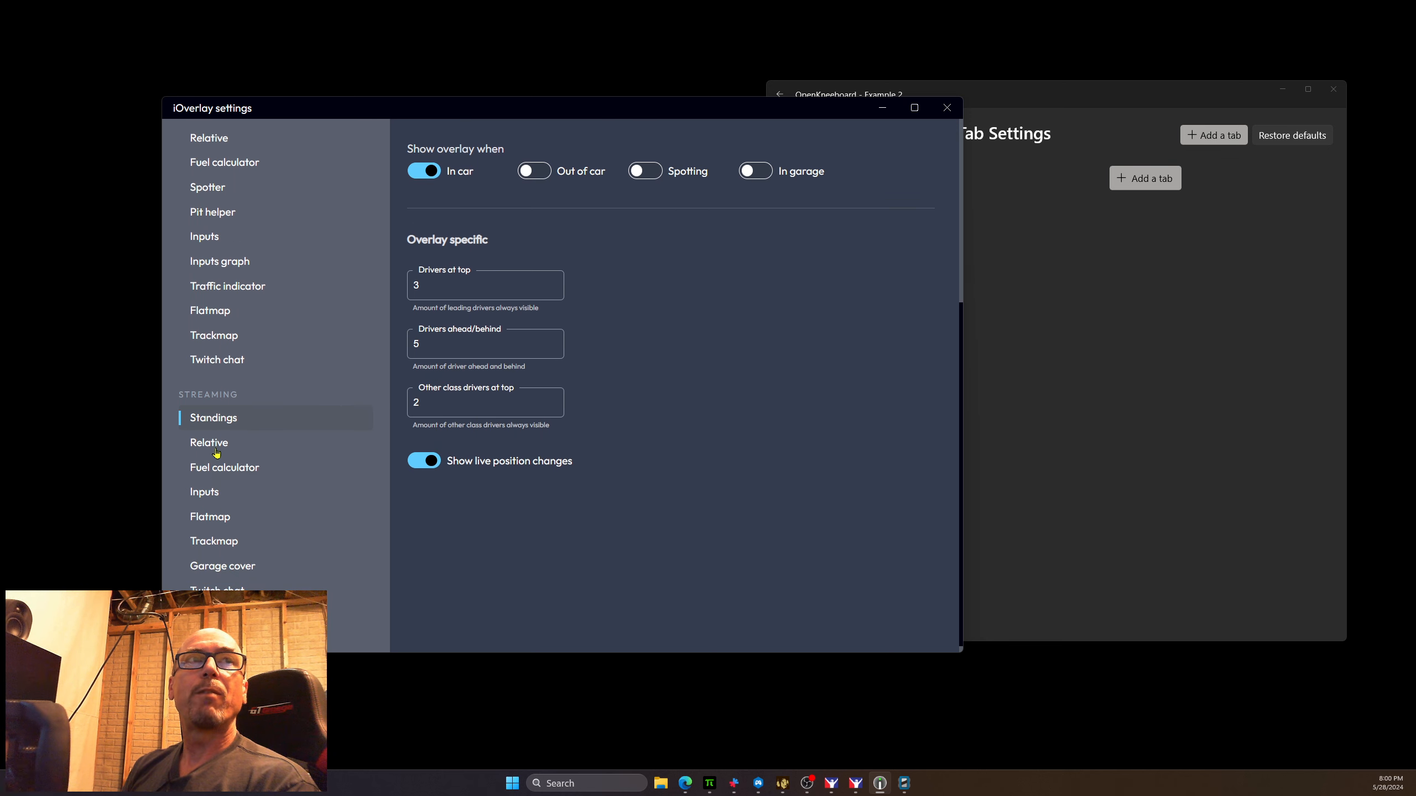
Step: Examine the Relative and Fuel calculator overlay pages under Streaming, including their browser source URL and visibility options
left_click(216, 452)
scroll(323, 489, "up", 2)
scroll(321, 487, "up", 3)
scroll(290, 502, "down", 3)
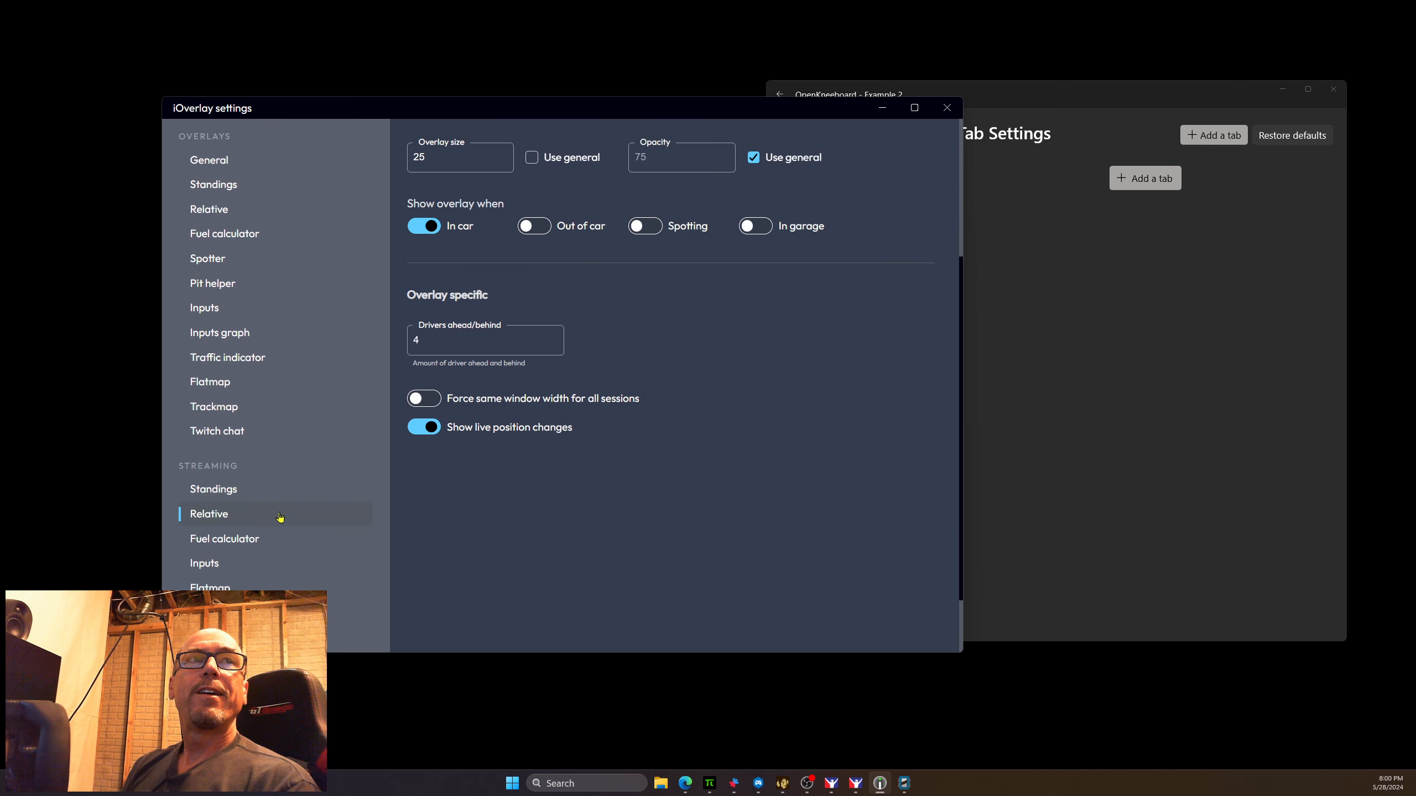
left_click(225, 540)
scroll(296, 557, "up", 3)
scroll(297, 463, "down", 4)
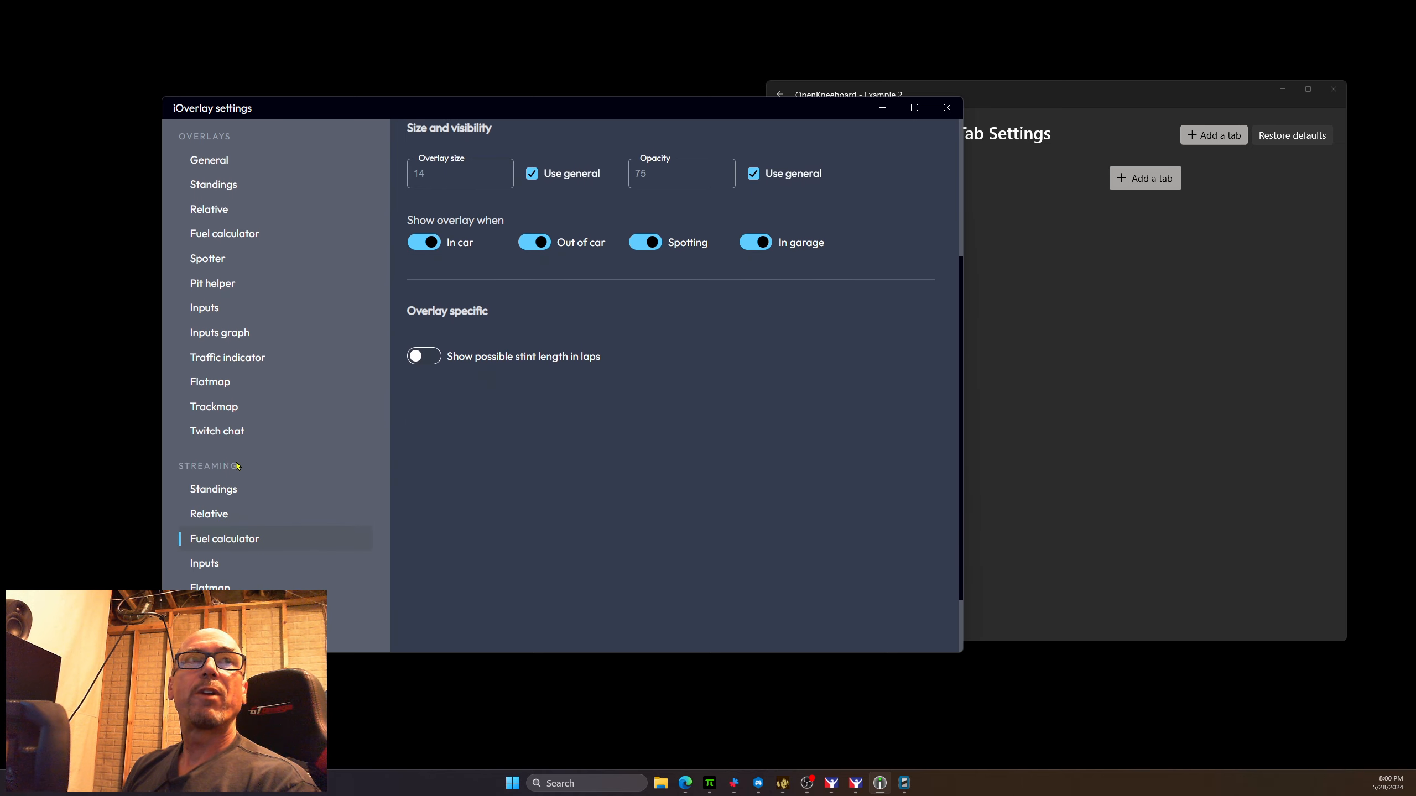
scroll(613, 287, "up", 2)
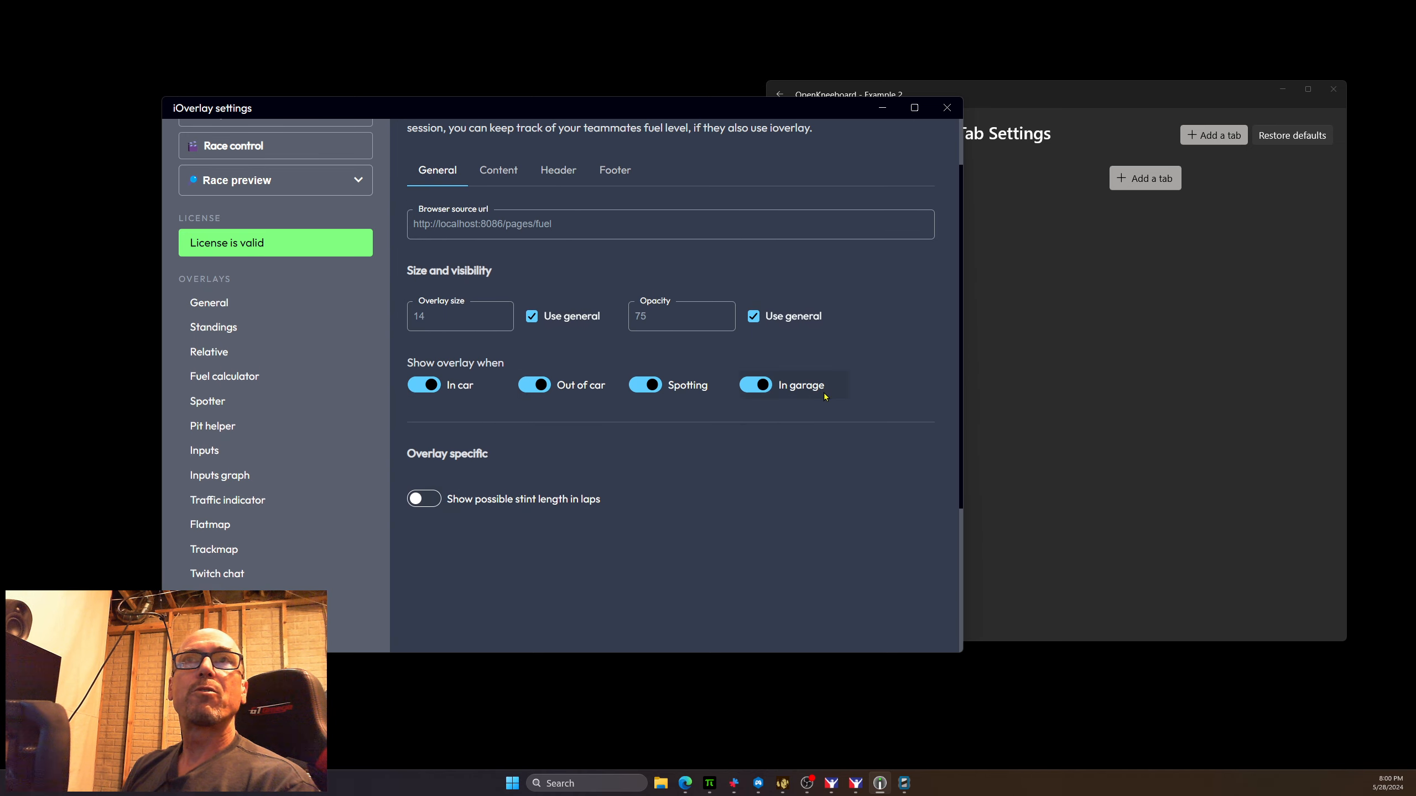
scroll(797, 362, "up", 1)
scroll(345, 544, "down", 4)
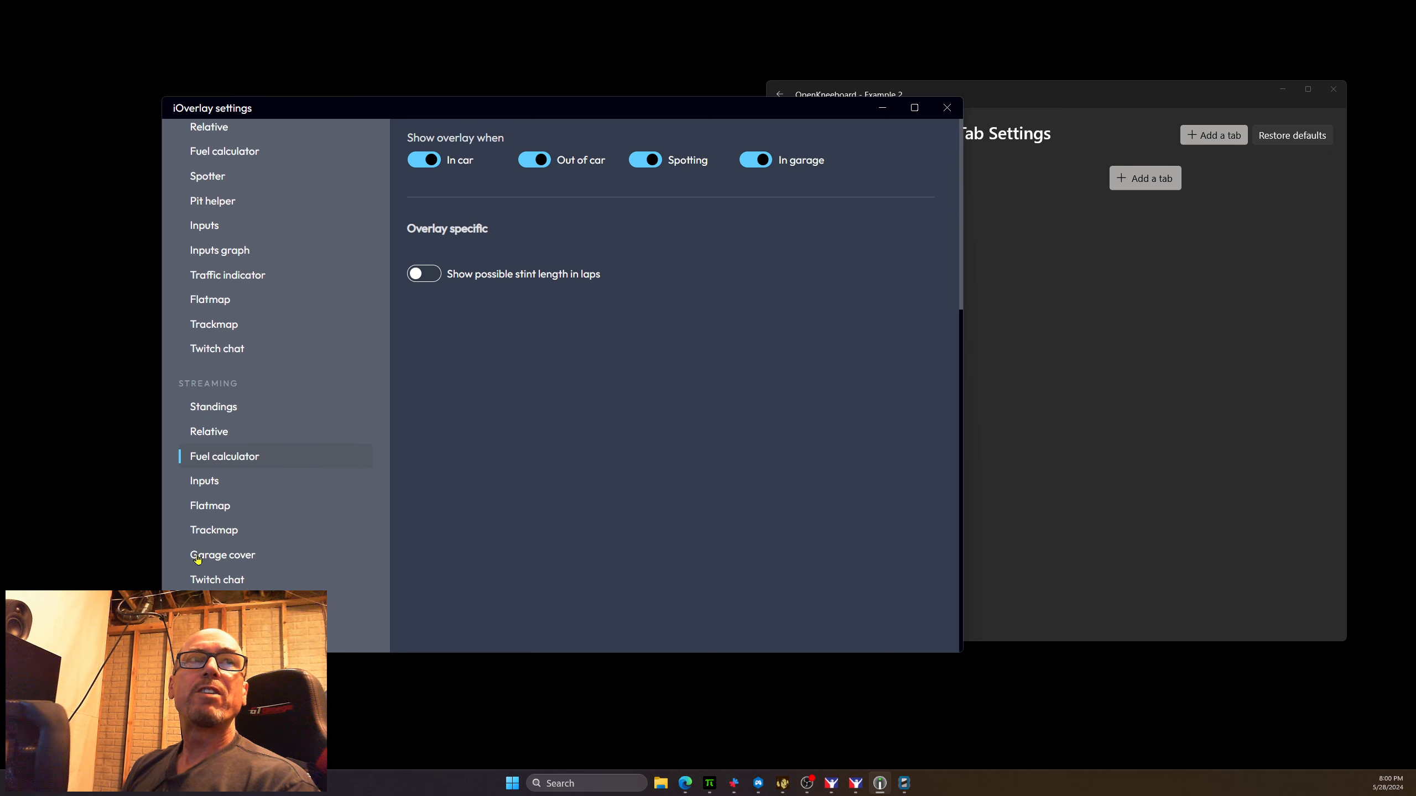
left_click(225, 407)
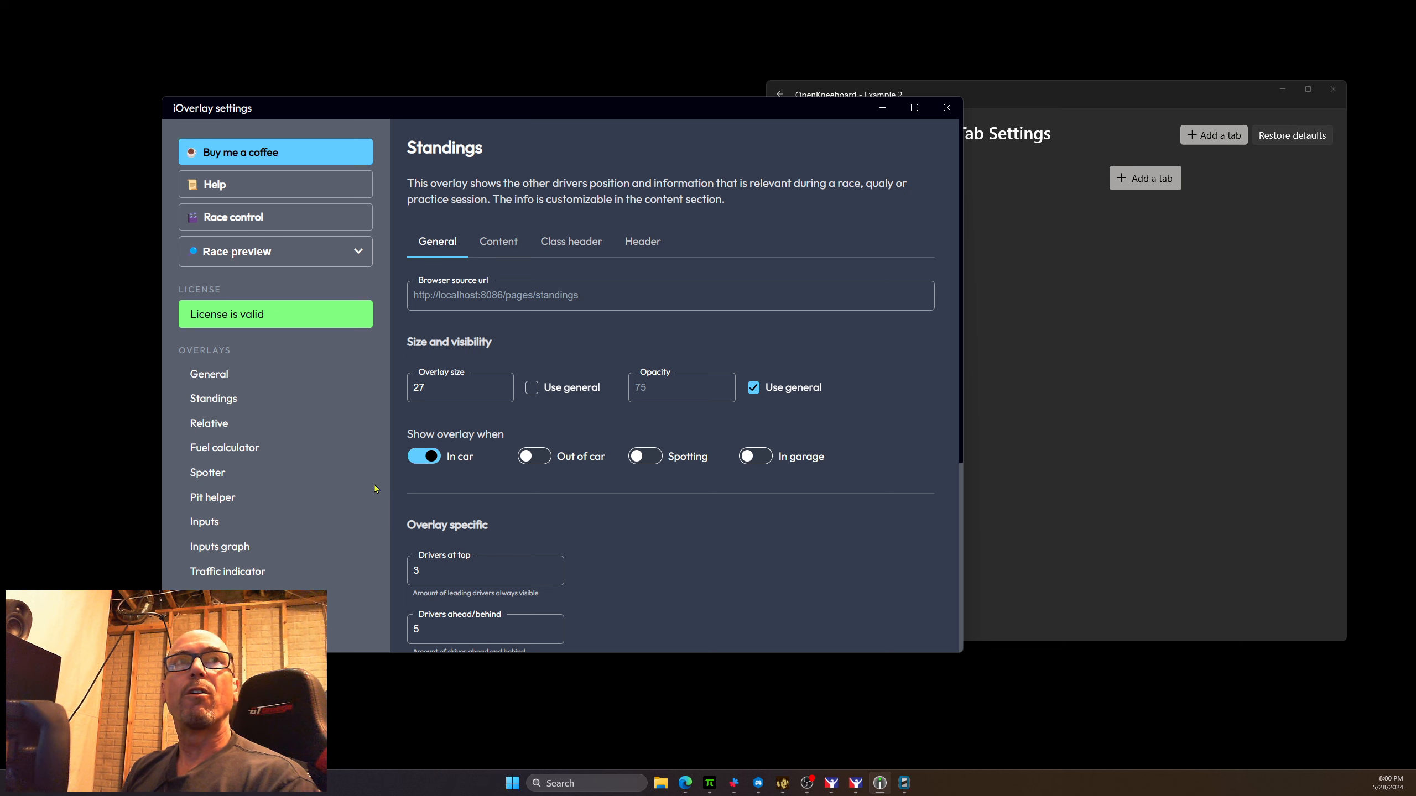
scroll(290, 543, "down", 3)
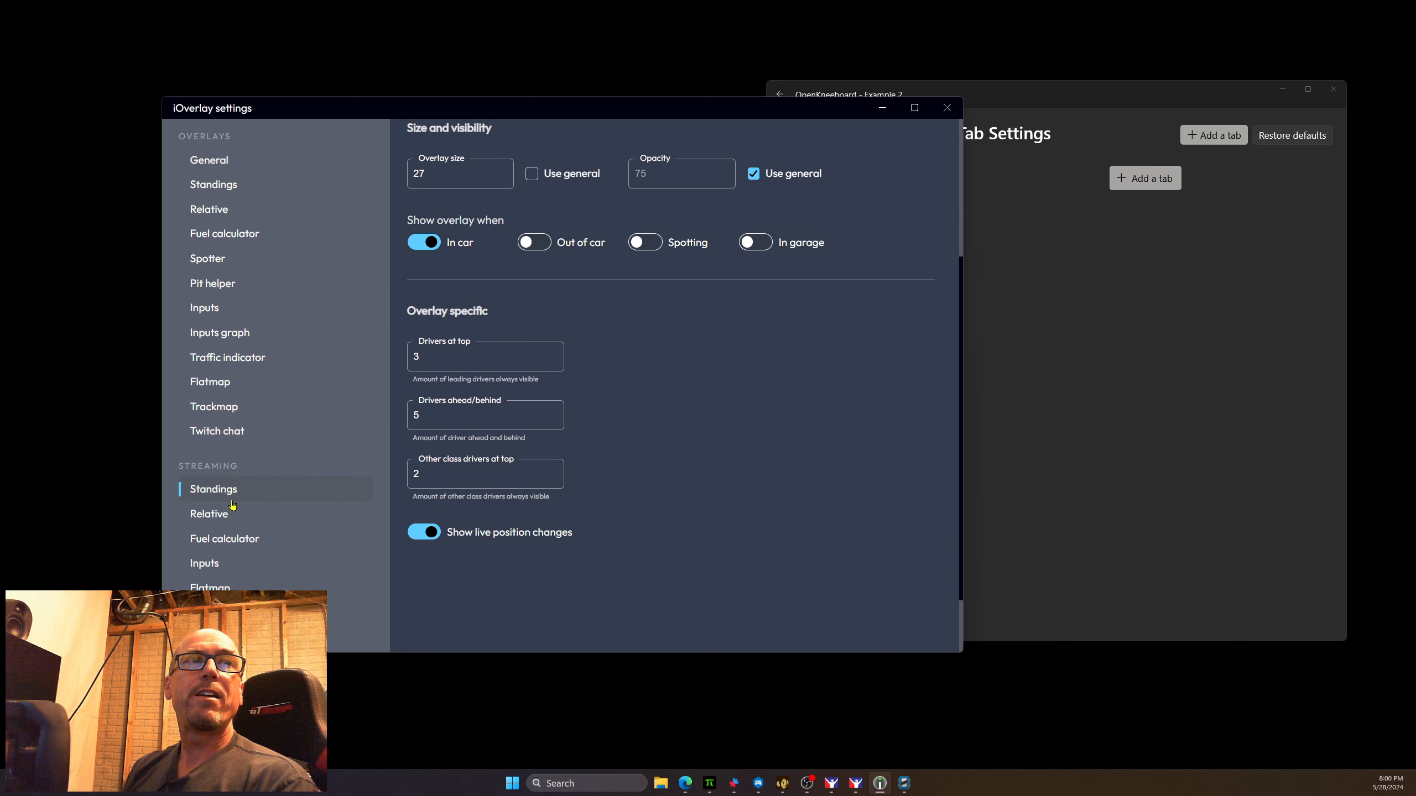
scroll(612, 478, "up", 1)
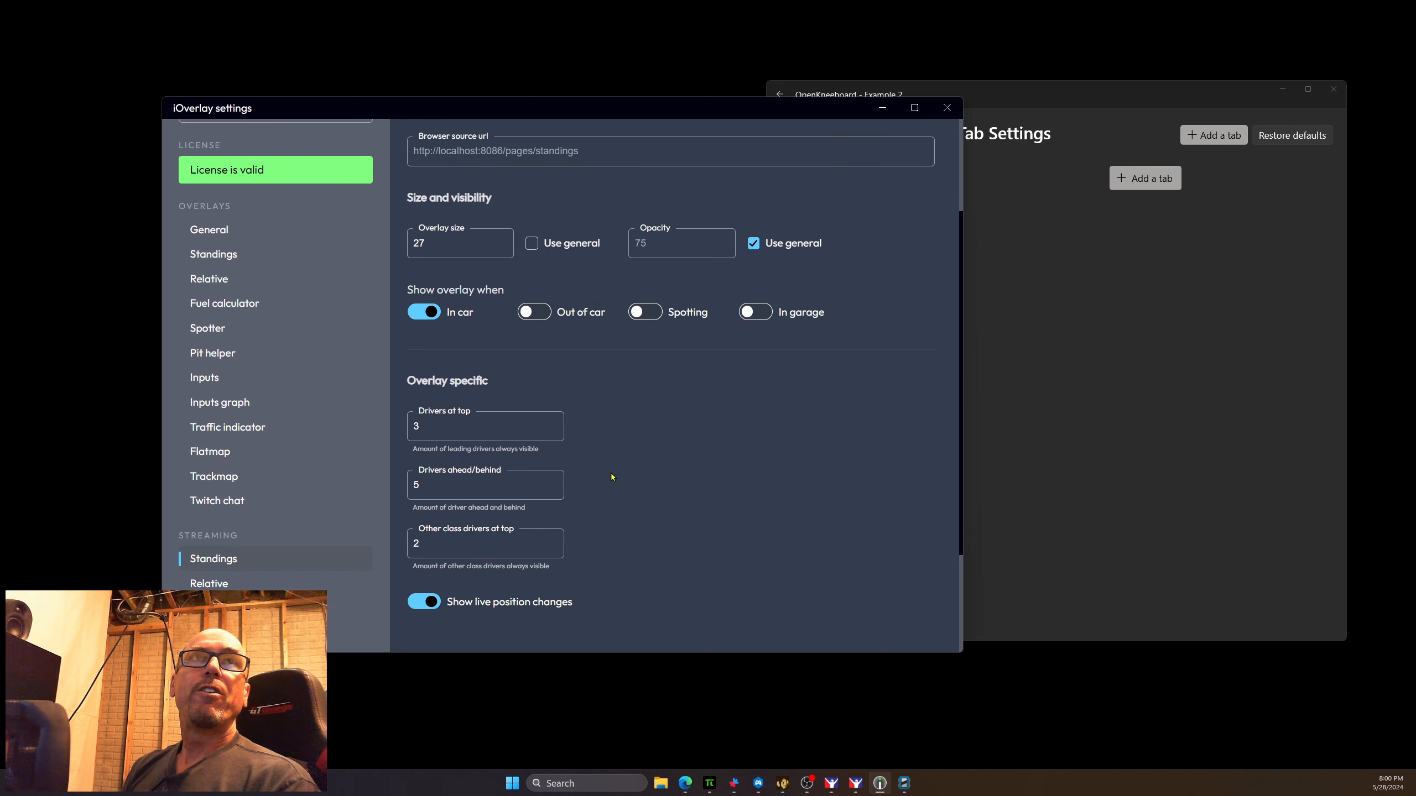
scroll(611, 477, "up", 2)
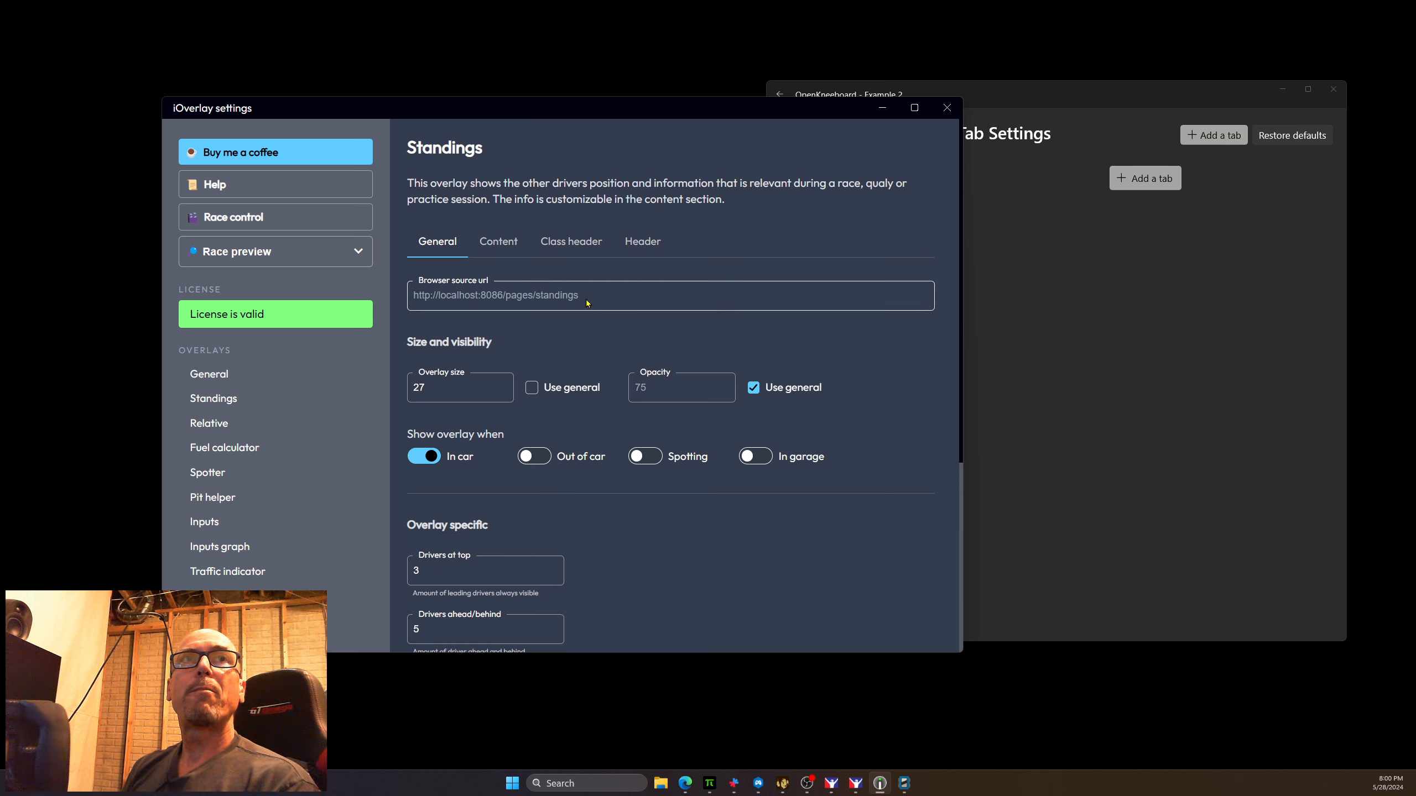
left_click_drag(586, 303, 417, 302)
key("ctrl+c")
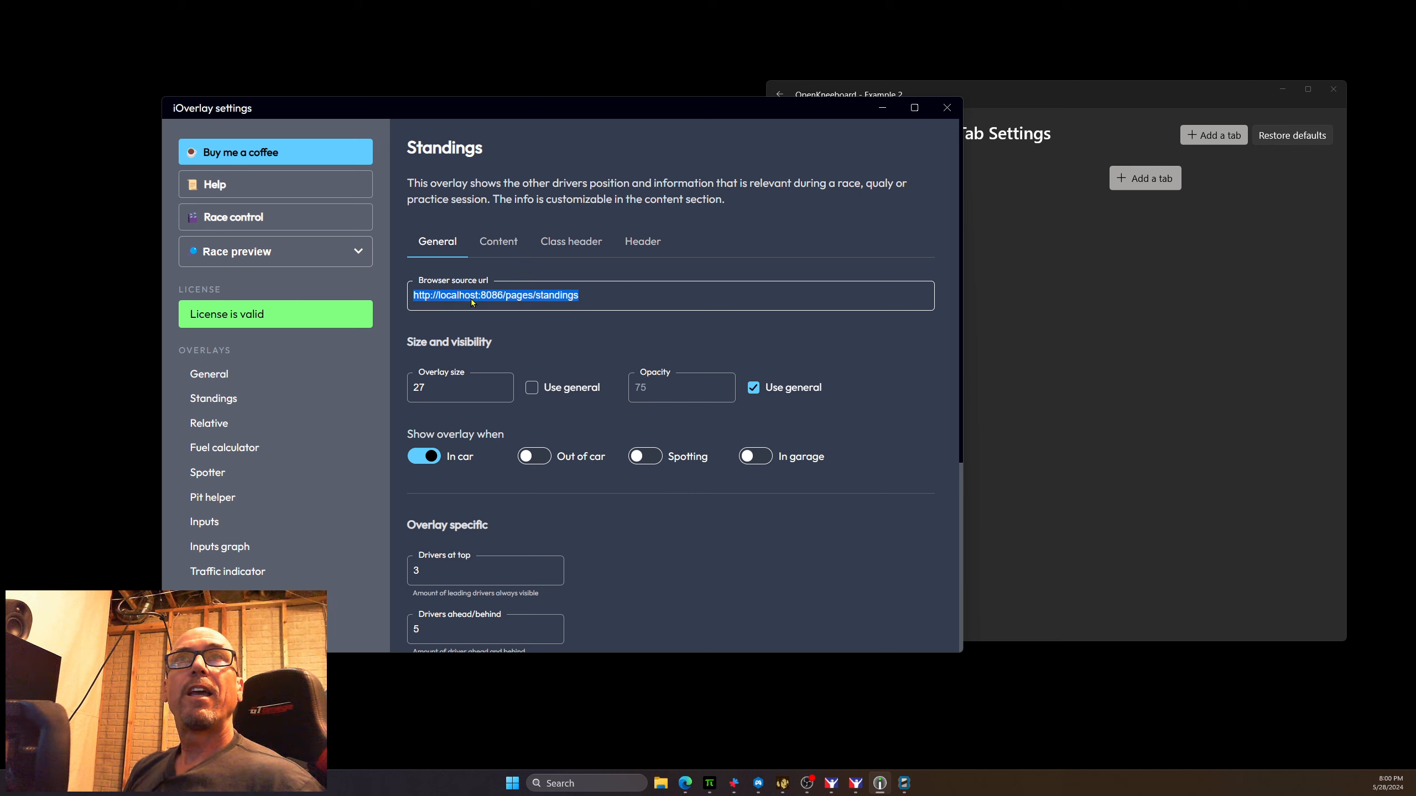
left_click(1119, 310)
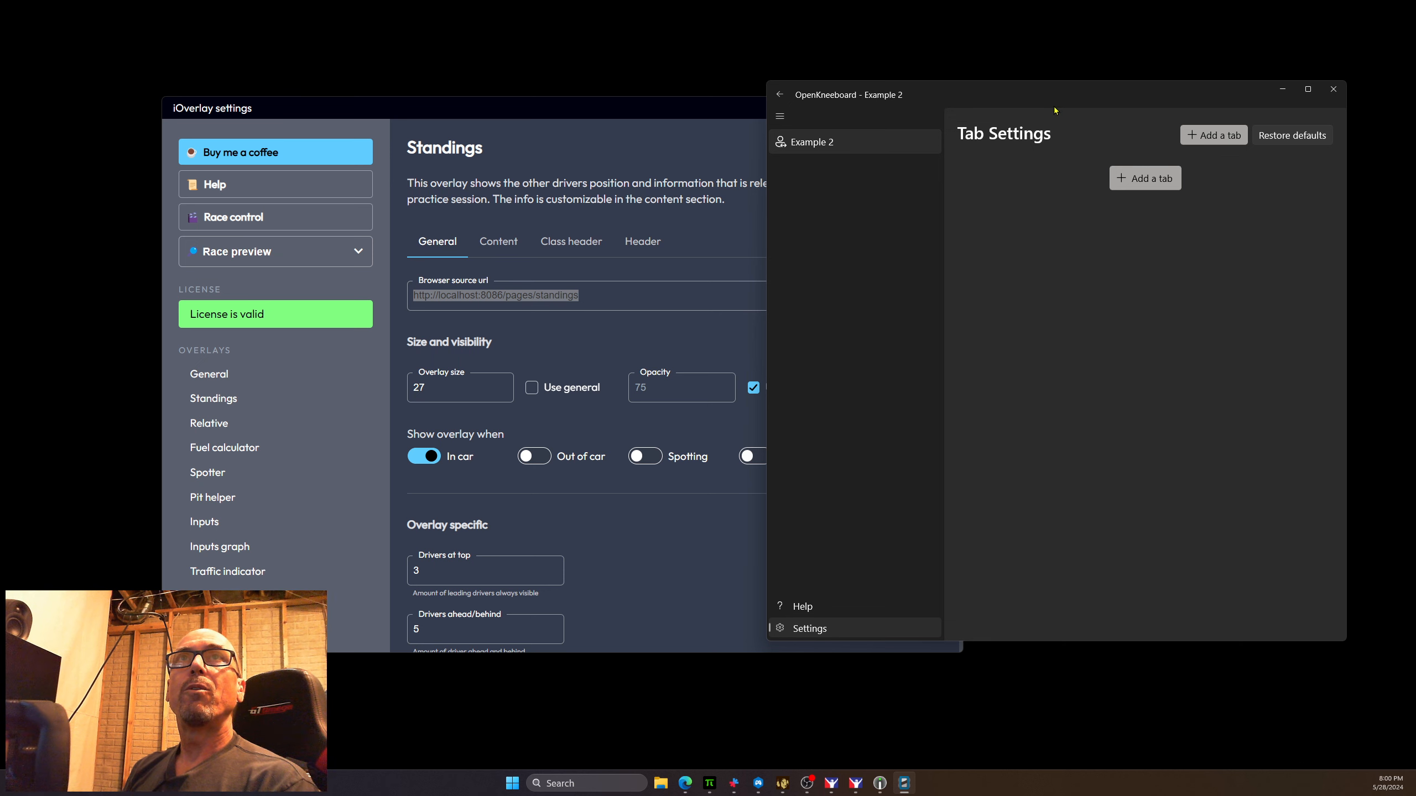
left_click_drag(1066, 94, 925, 122)
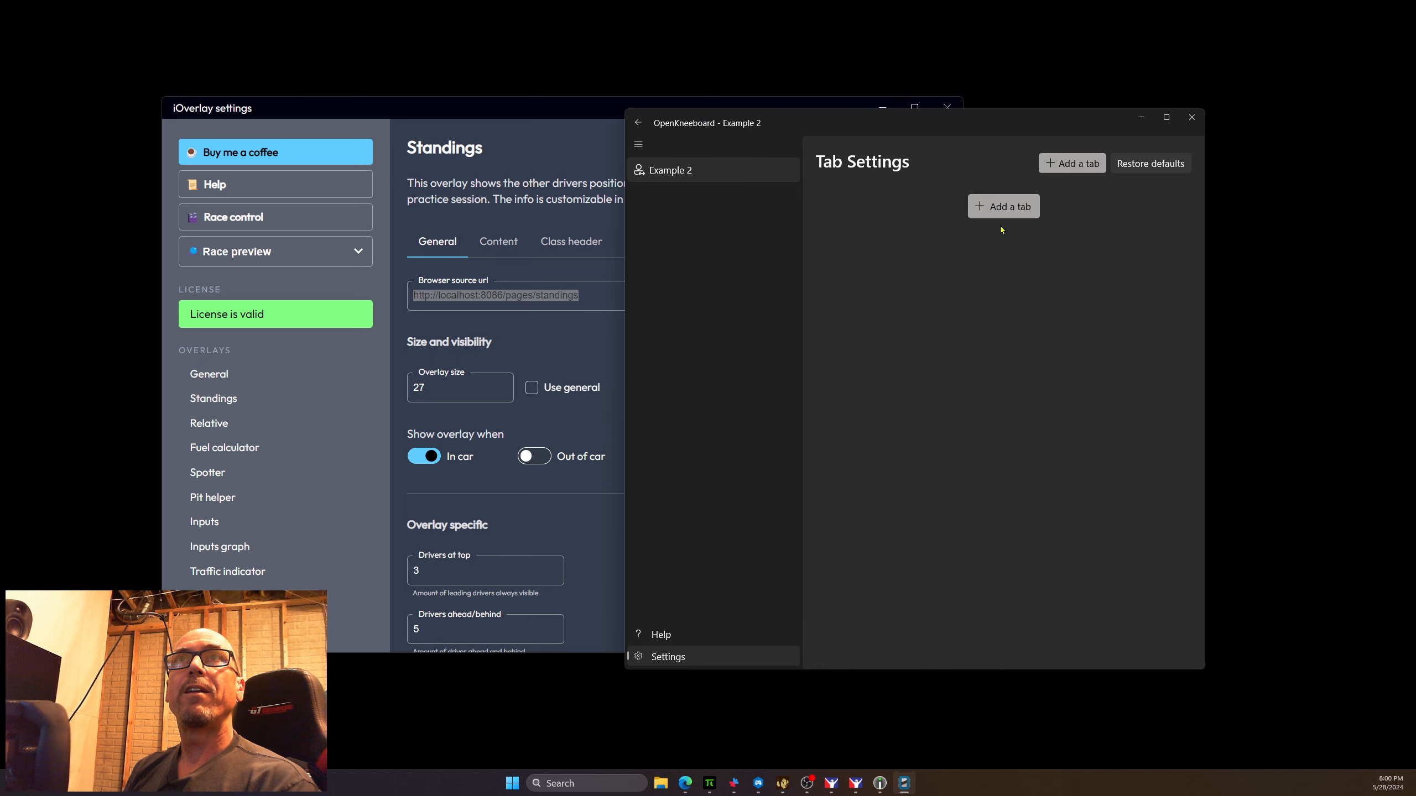
left_click(1000, 207)
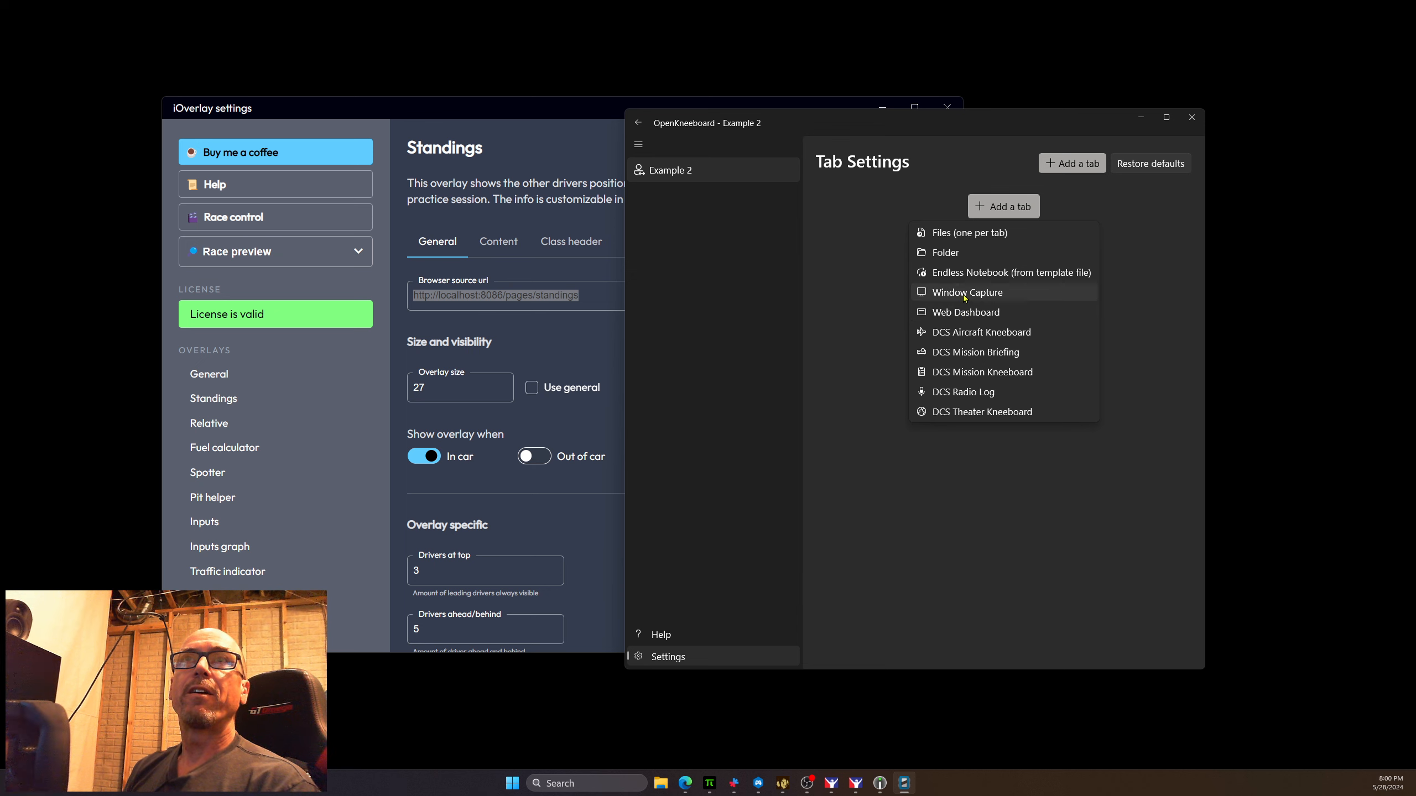
left_click(961, 316)
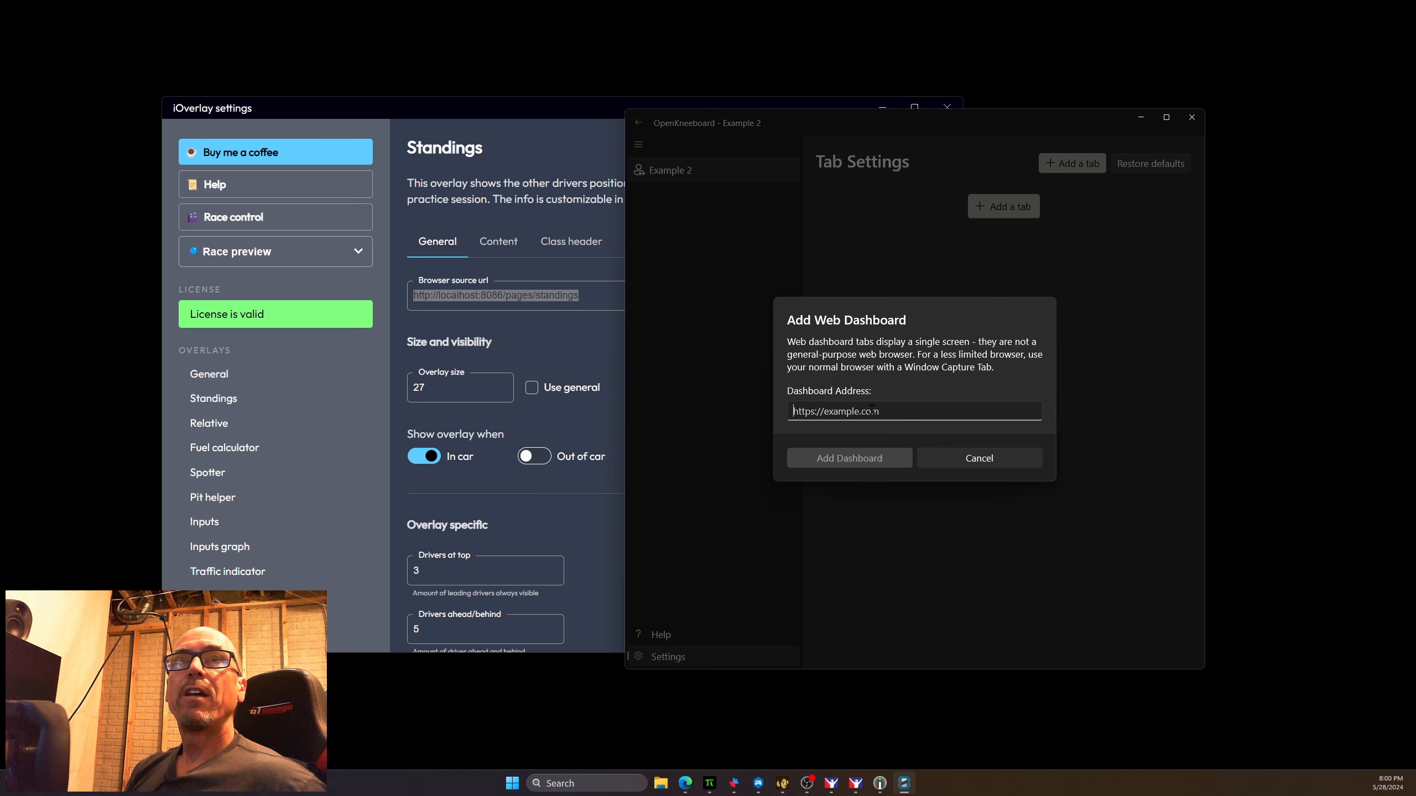
key("ctrl+v")
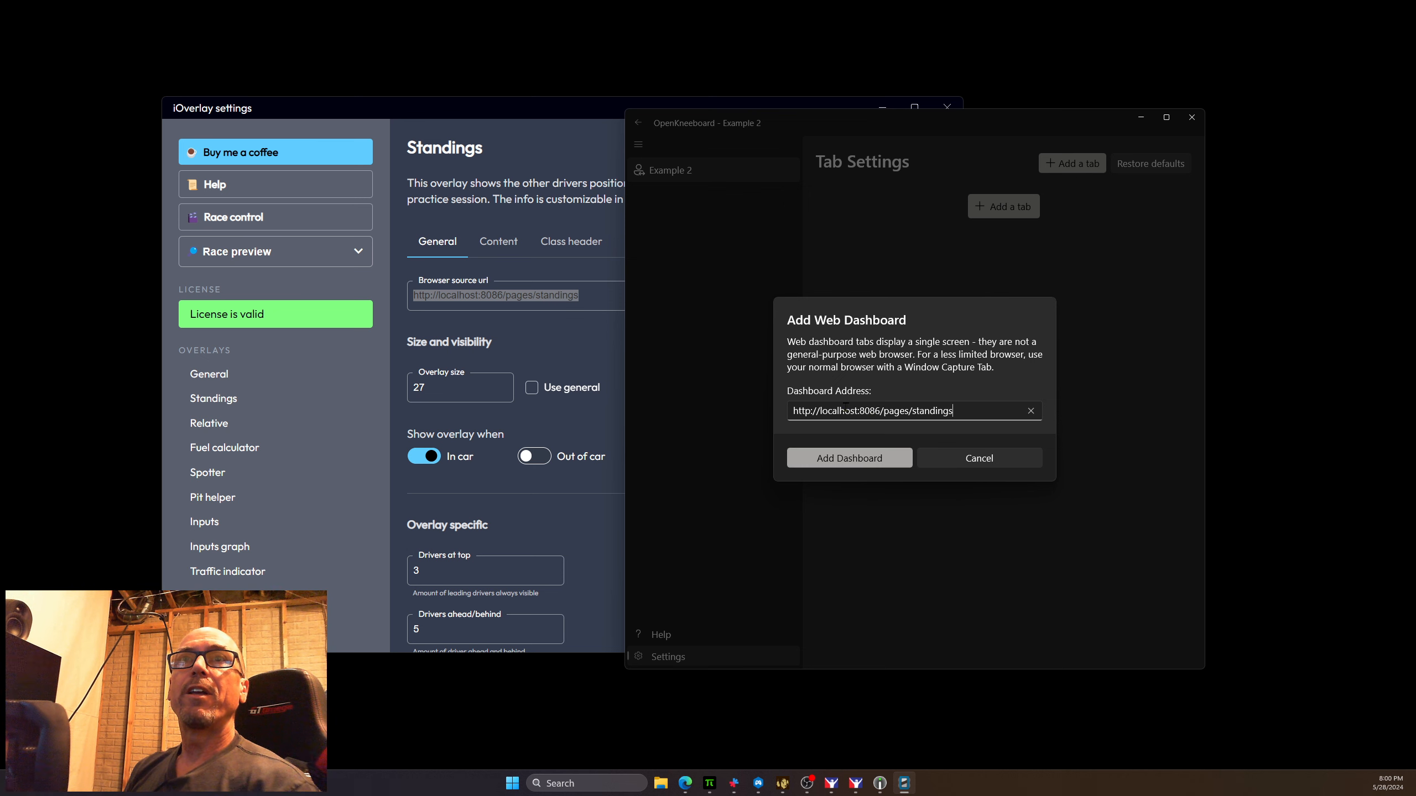
left_click(848, 463)
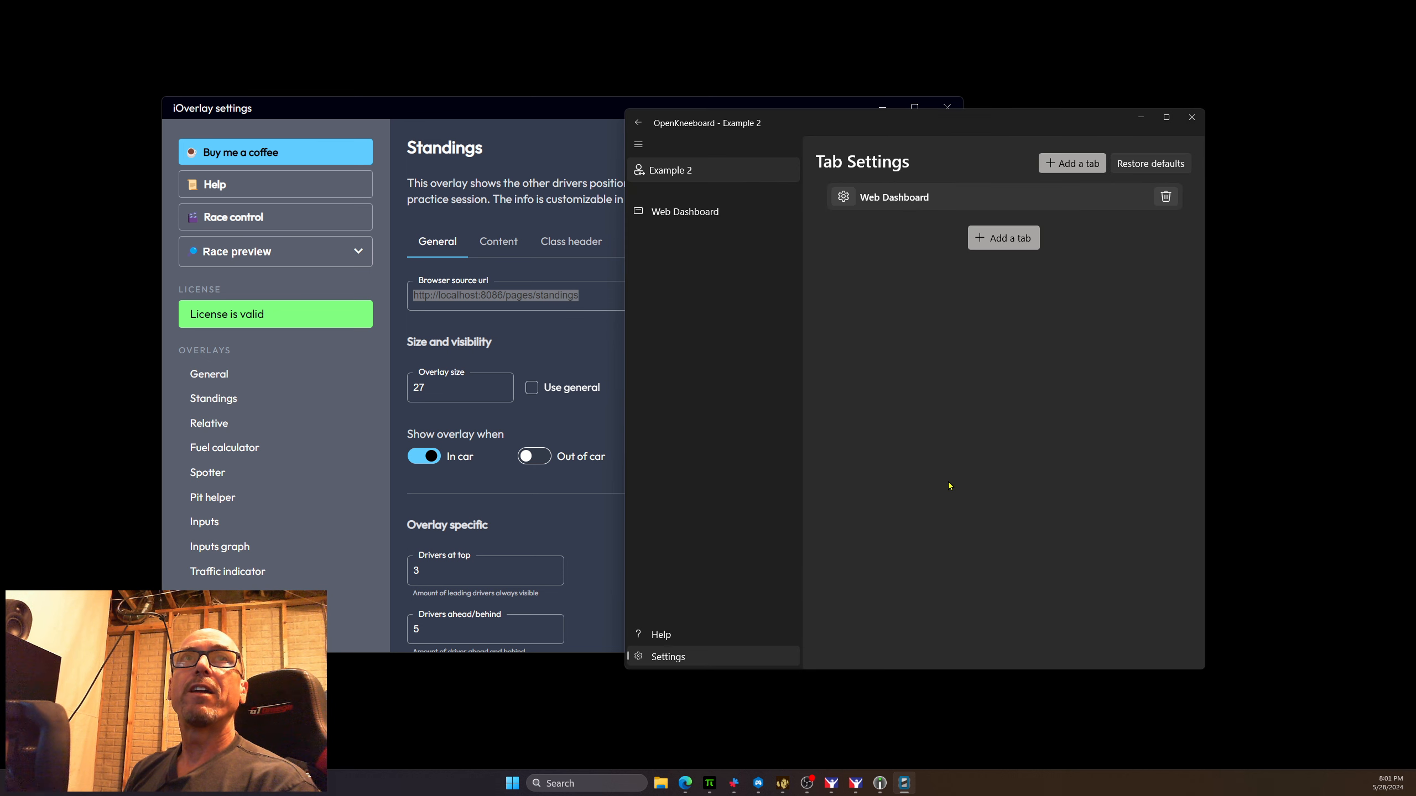
Step: Rename the Web Dashboard tab as "Standings"
right_click(694, 214)
left_click(730, 223)
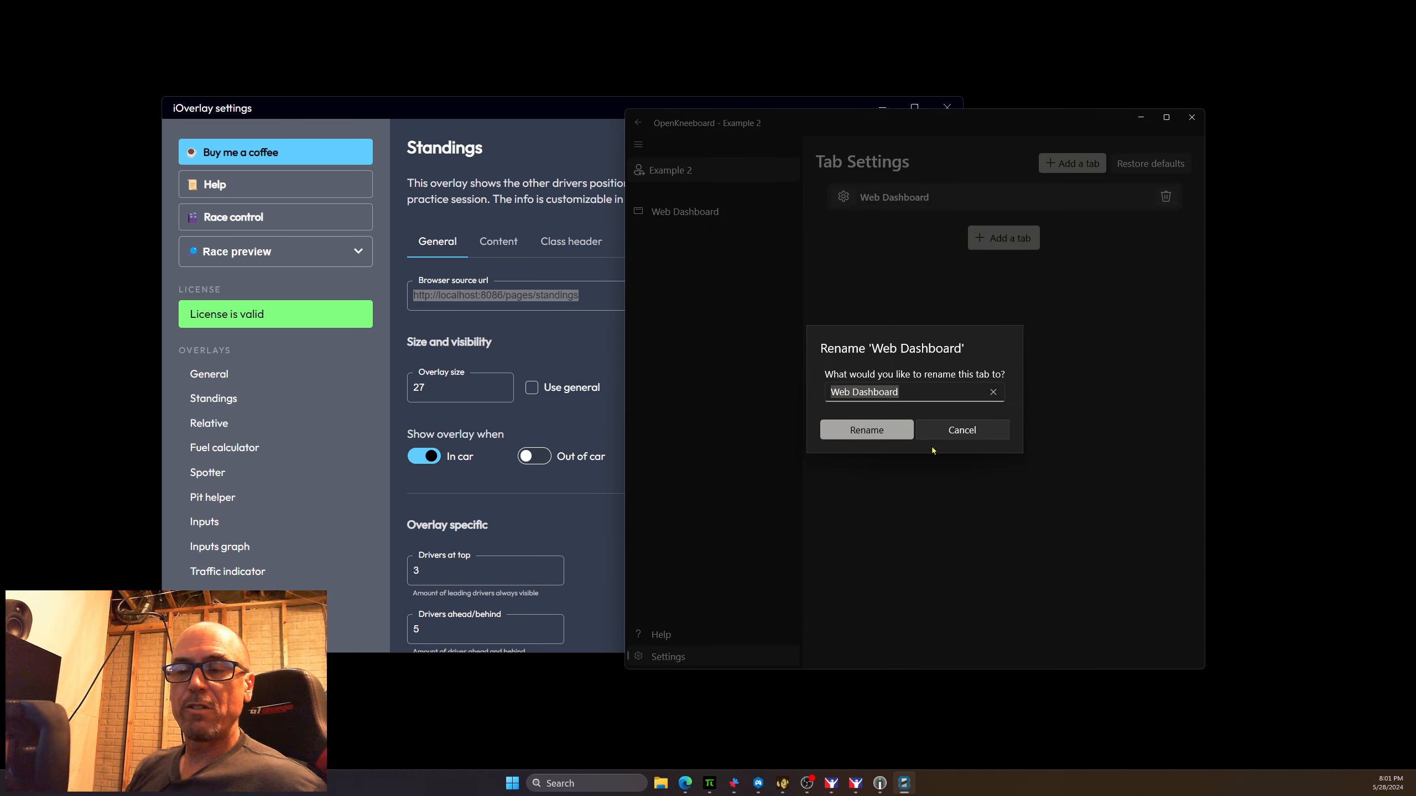
type("Stands")
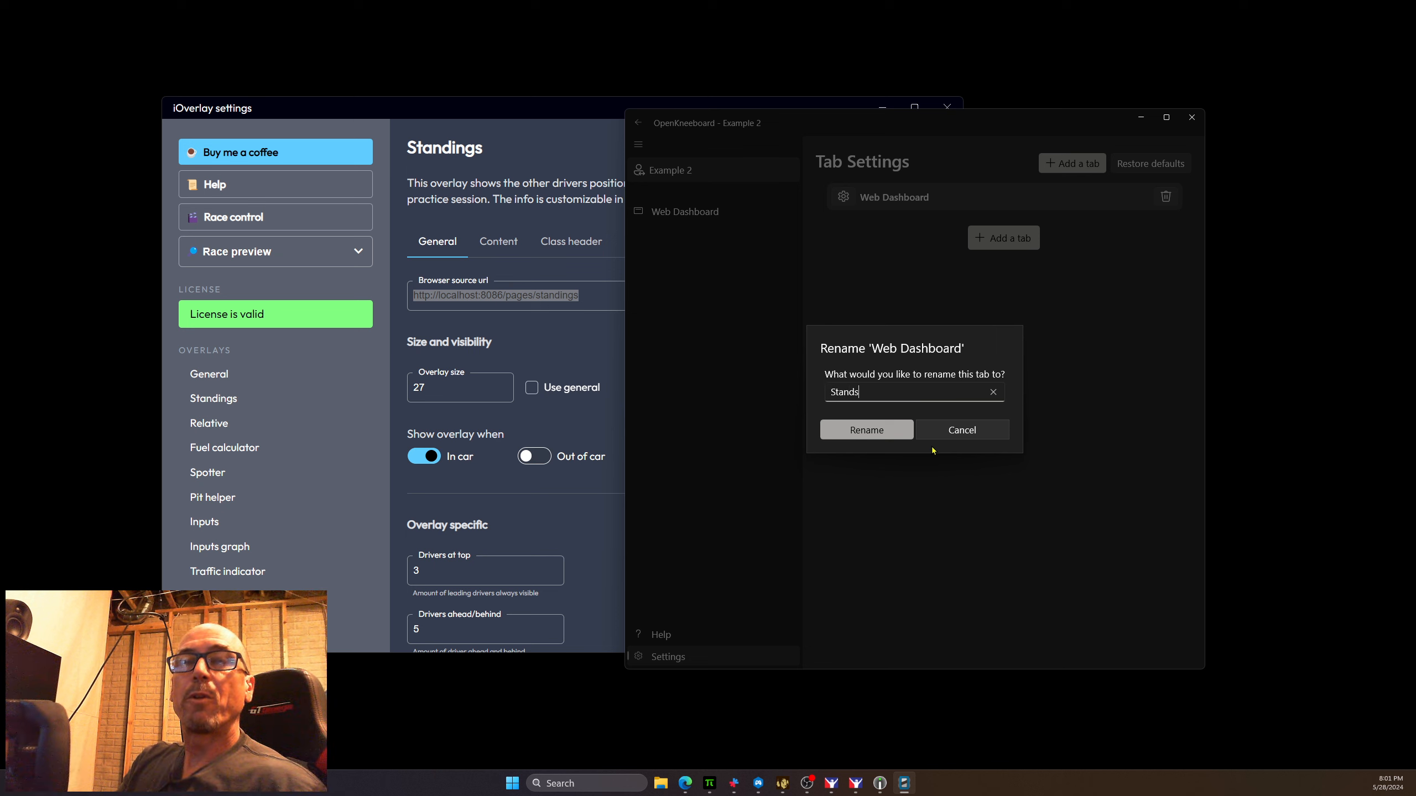
key("BackSpace")
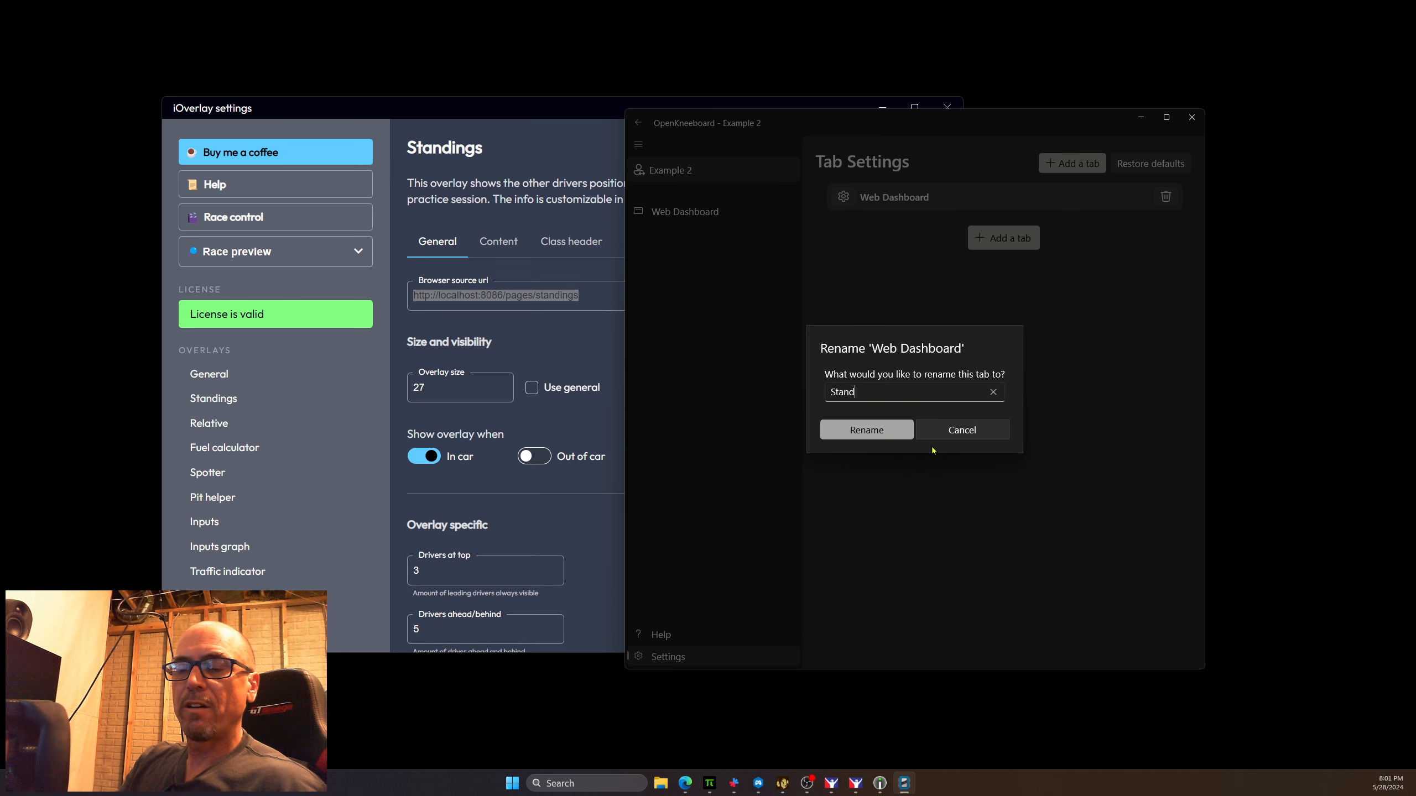
type("ings")
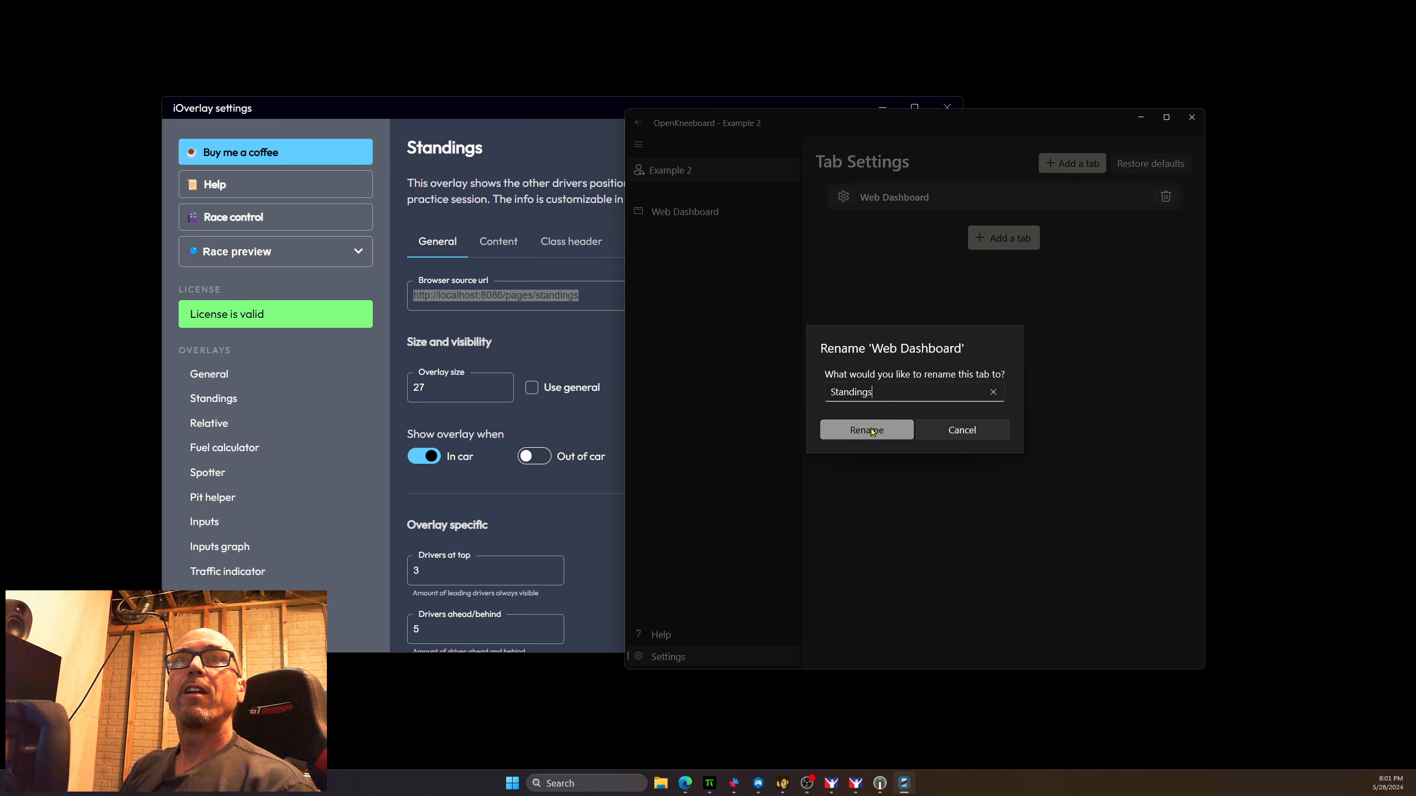
left_click(892, 436)
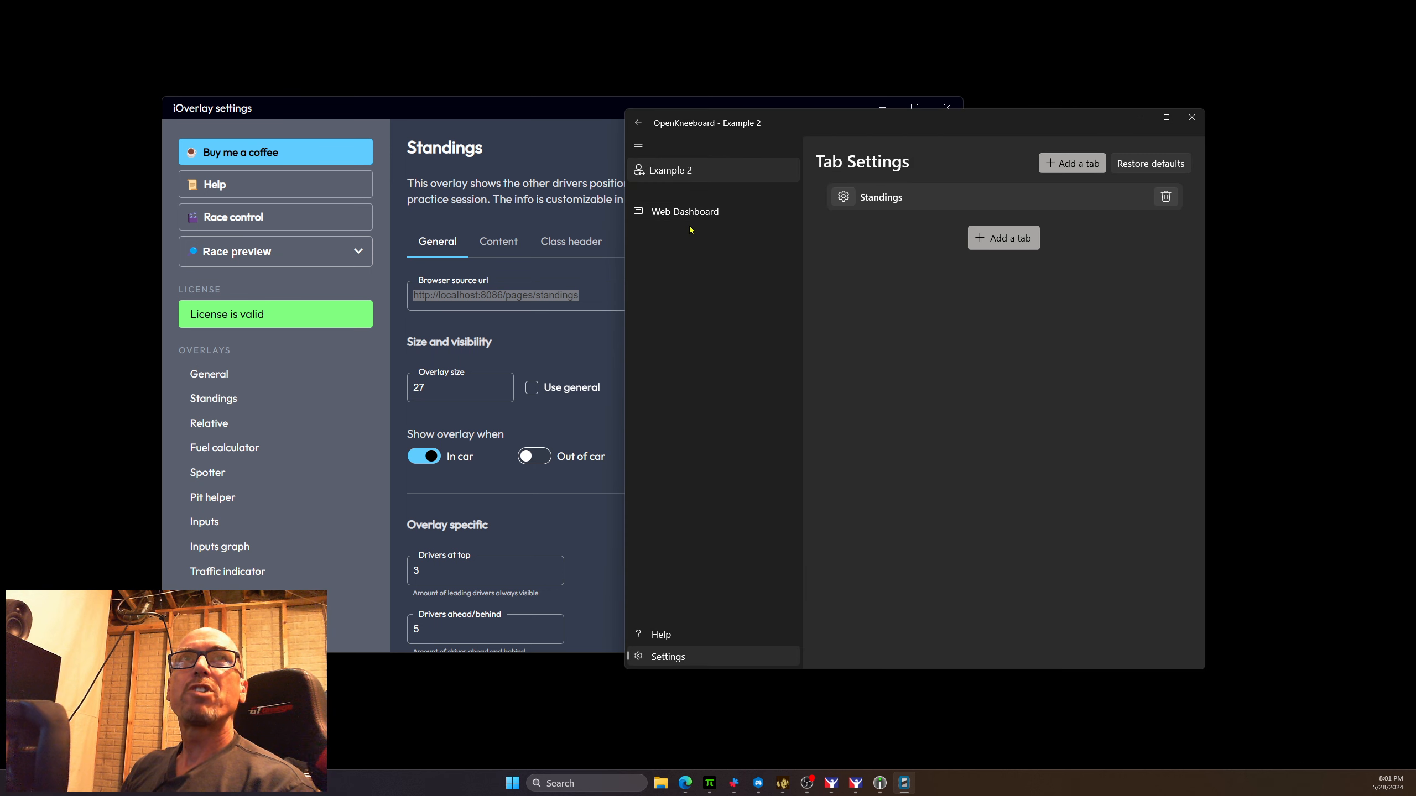
Step: Switch to the Example profile and back to Example 2 to refresh the tab name in the profile's tab list
left_click(669, 174)
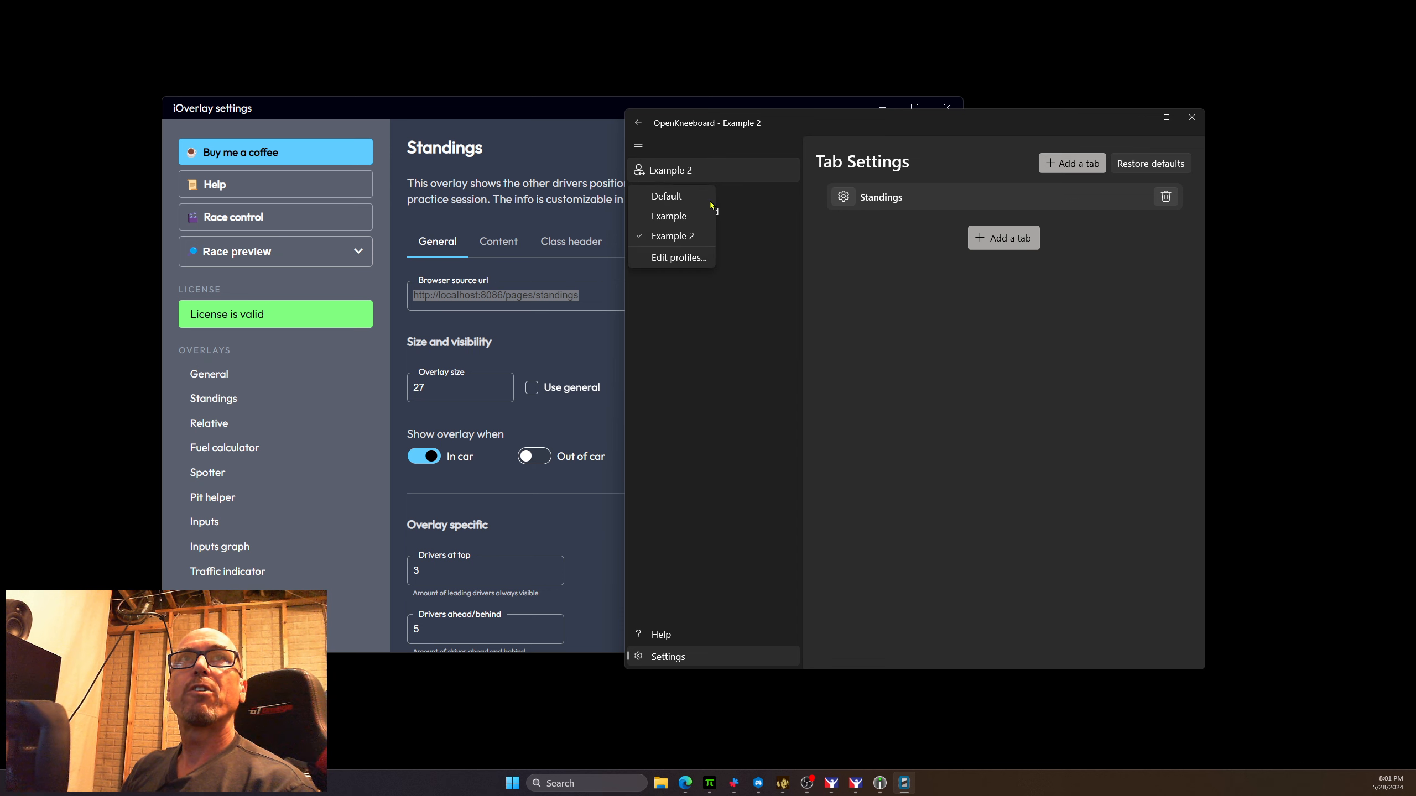
left_click(683, 220)
left_click(702, 174)
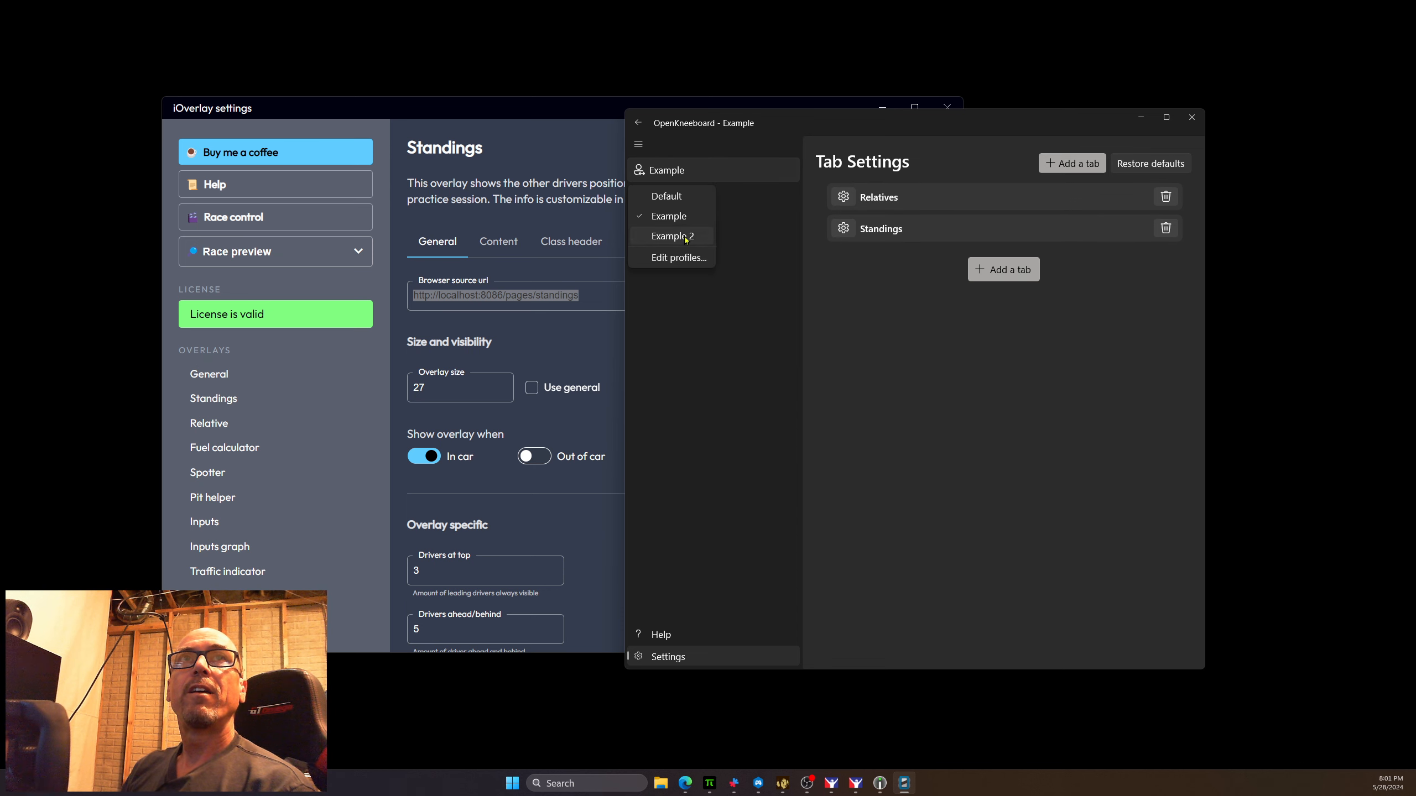
left_click(689, 238)
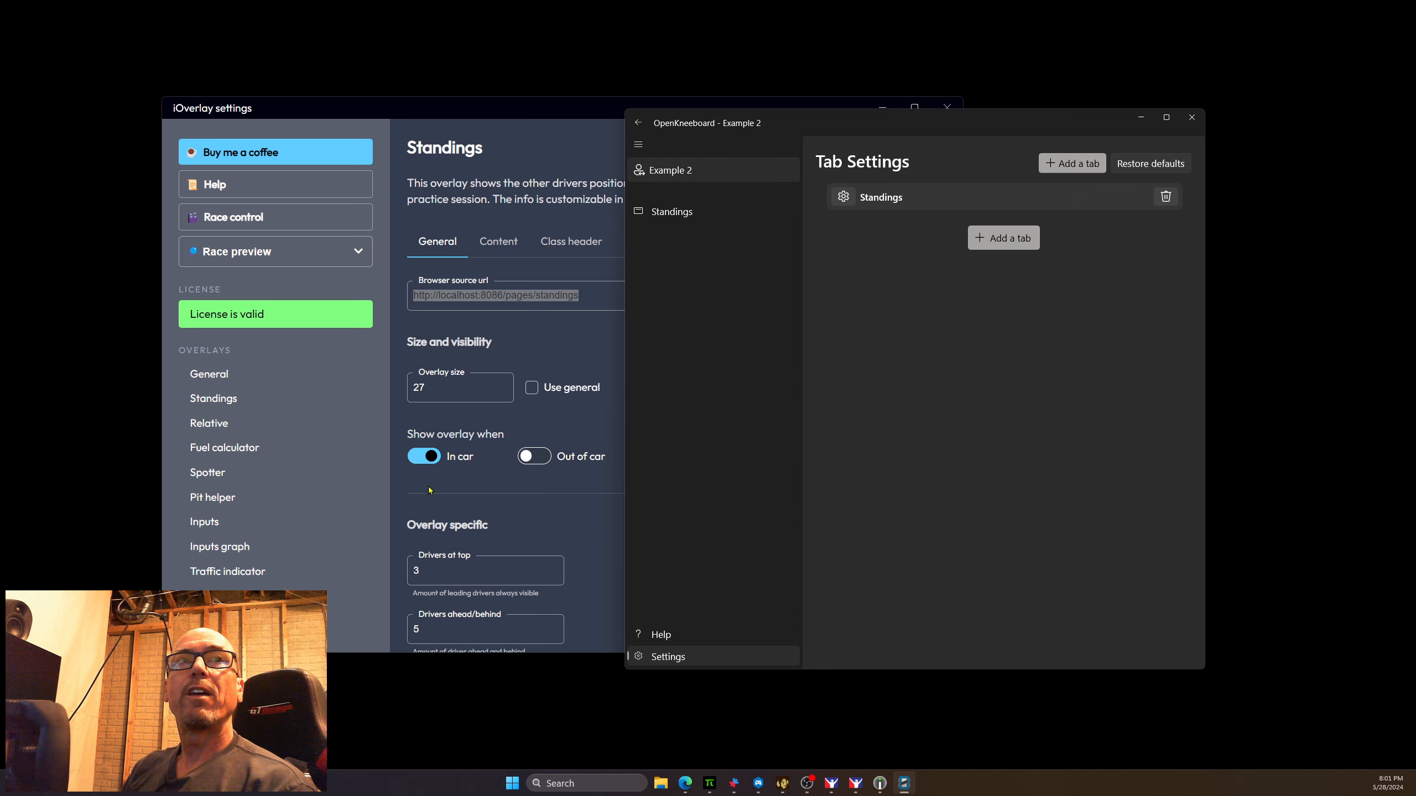
scroll(429, 489, "down", 3)
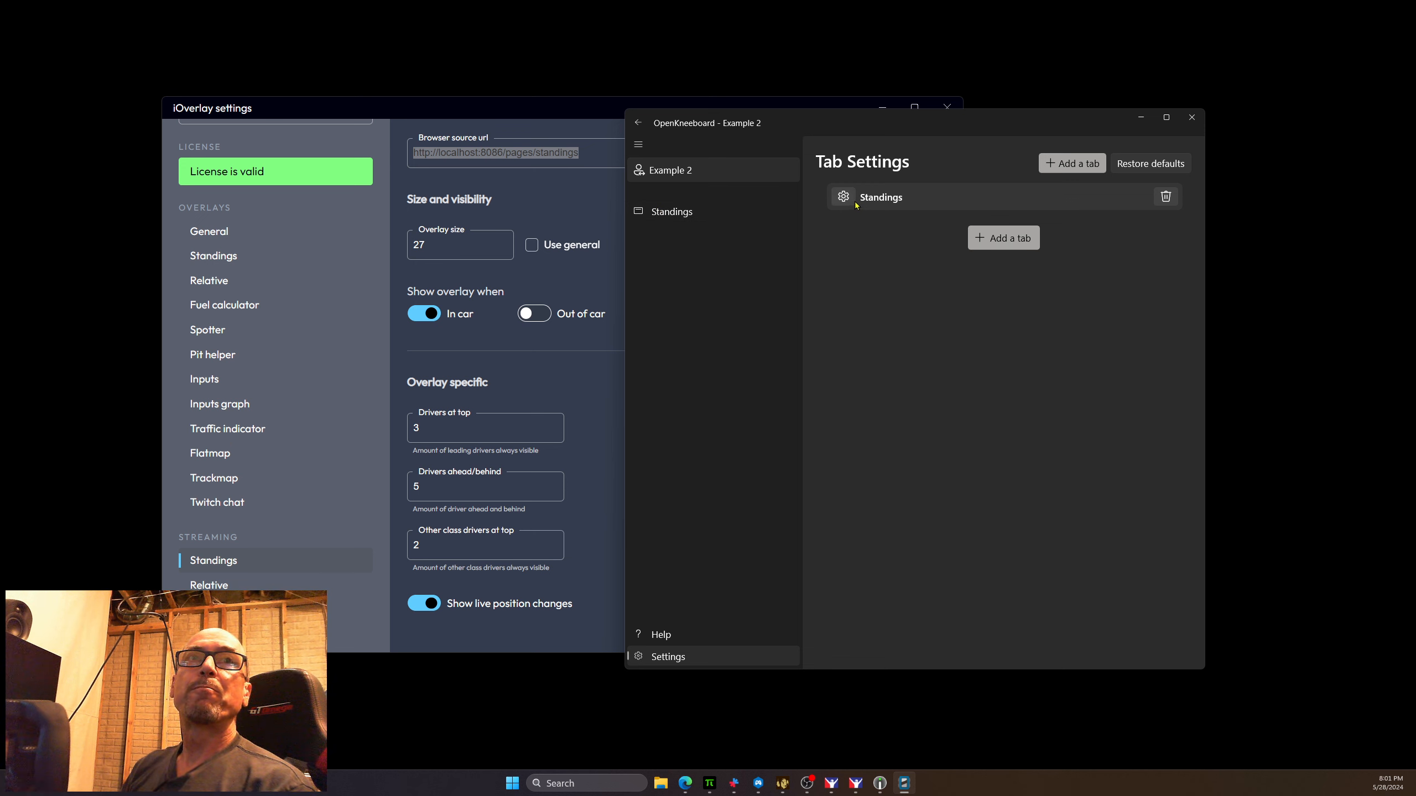
Step: Move the OpenKneeboard window away from the iOverlay settings and display the Standings tab
left_click_drag(981, 124, 1082, 182)
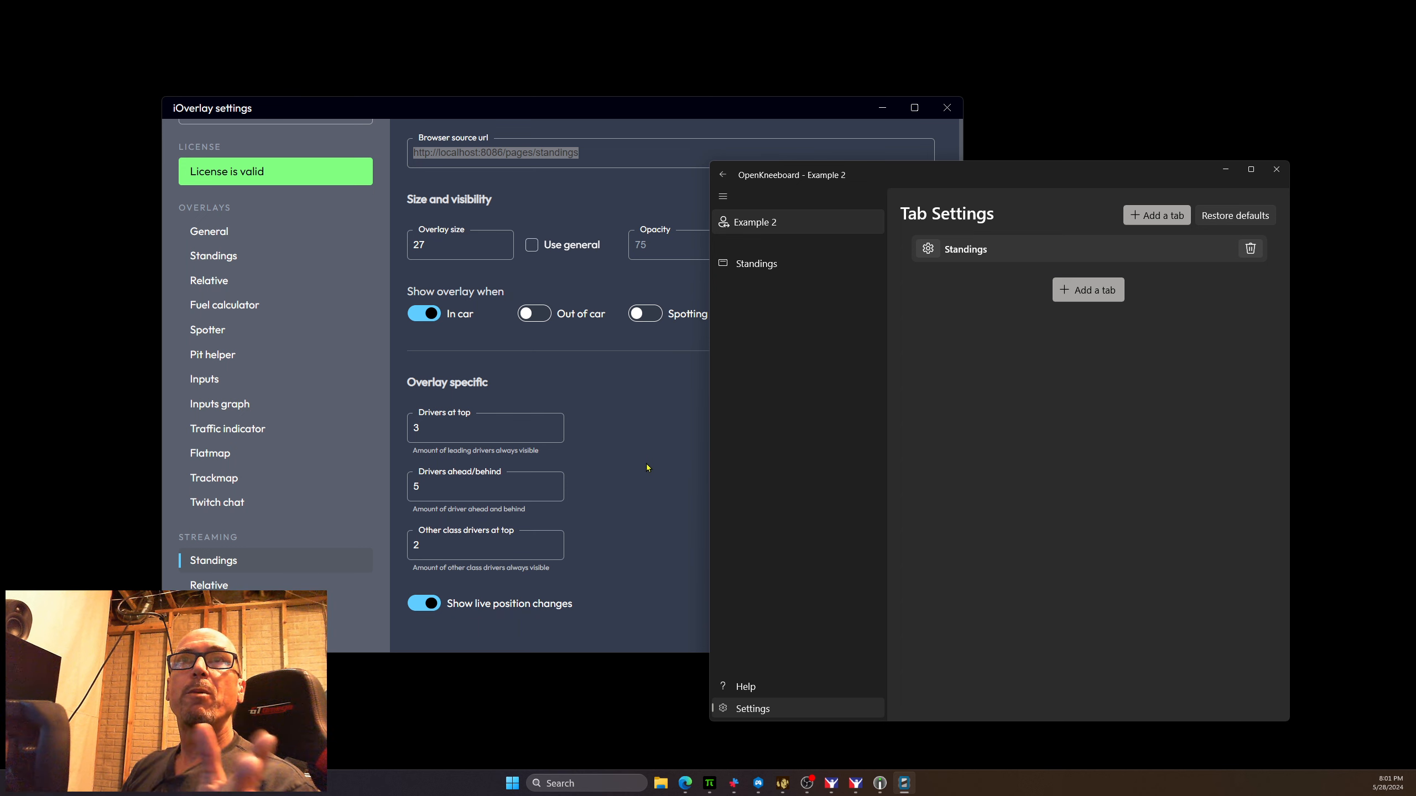
left_click(775, 267)
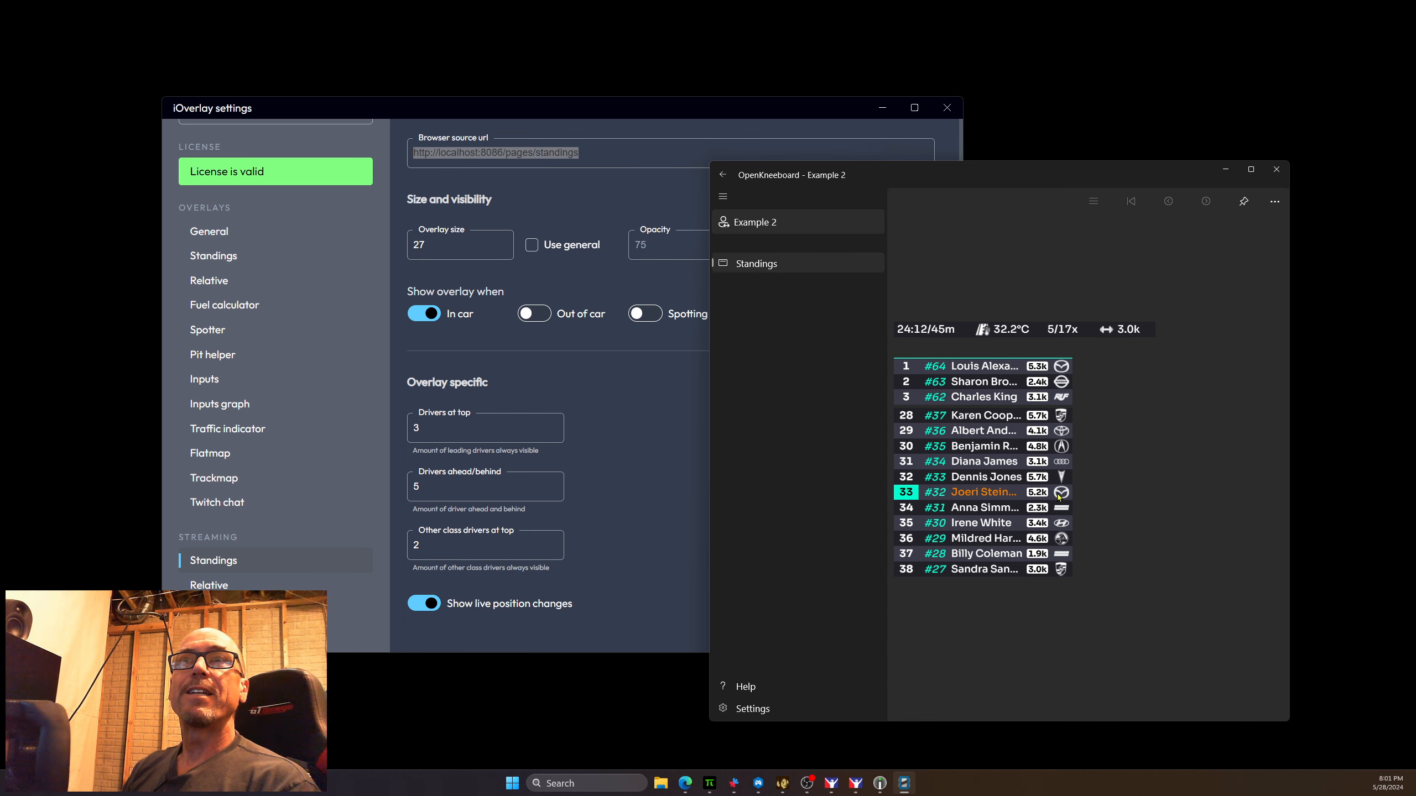
Step: Switch iOverlay from Race preview to No preview (live) and back to Race preview, checking the Standings tab in OpenKneeboard
scroll(245, 245, "up", 3)
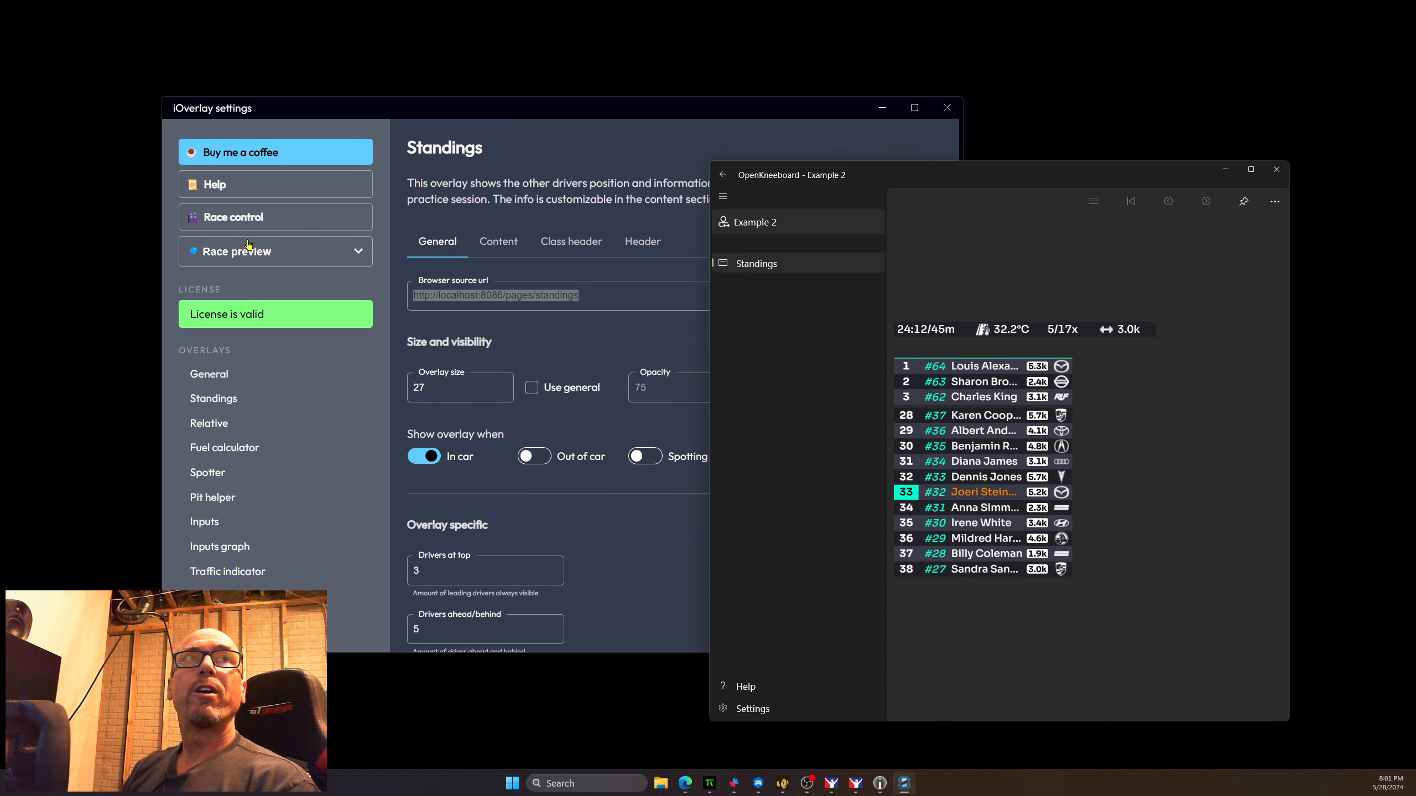
left_click(320, 262)
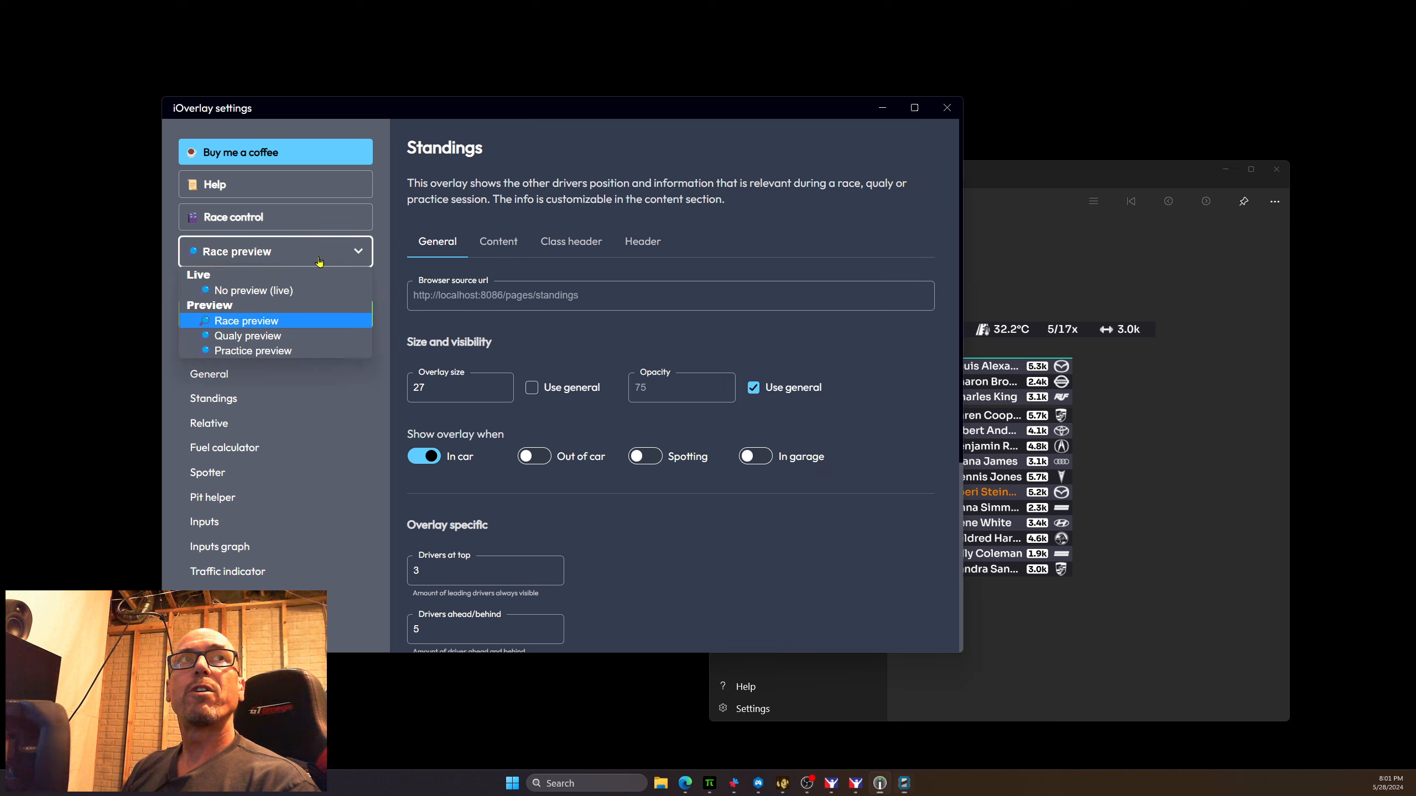
left_click(253, 290)
left_click(1053, 385)
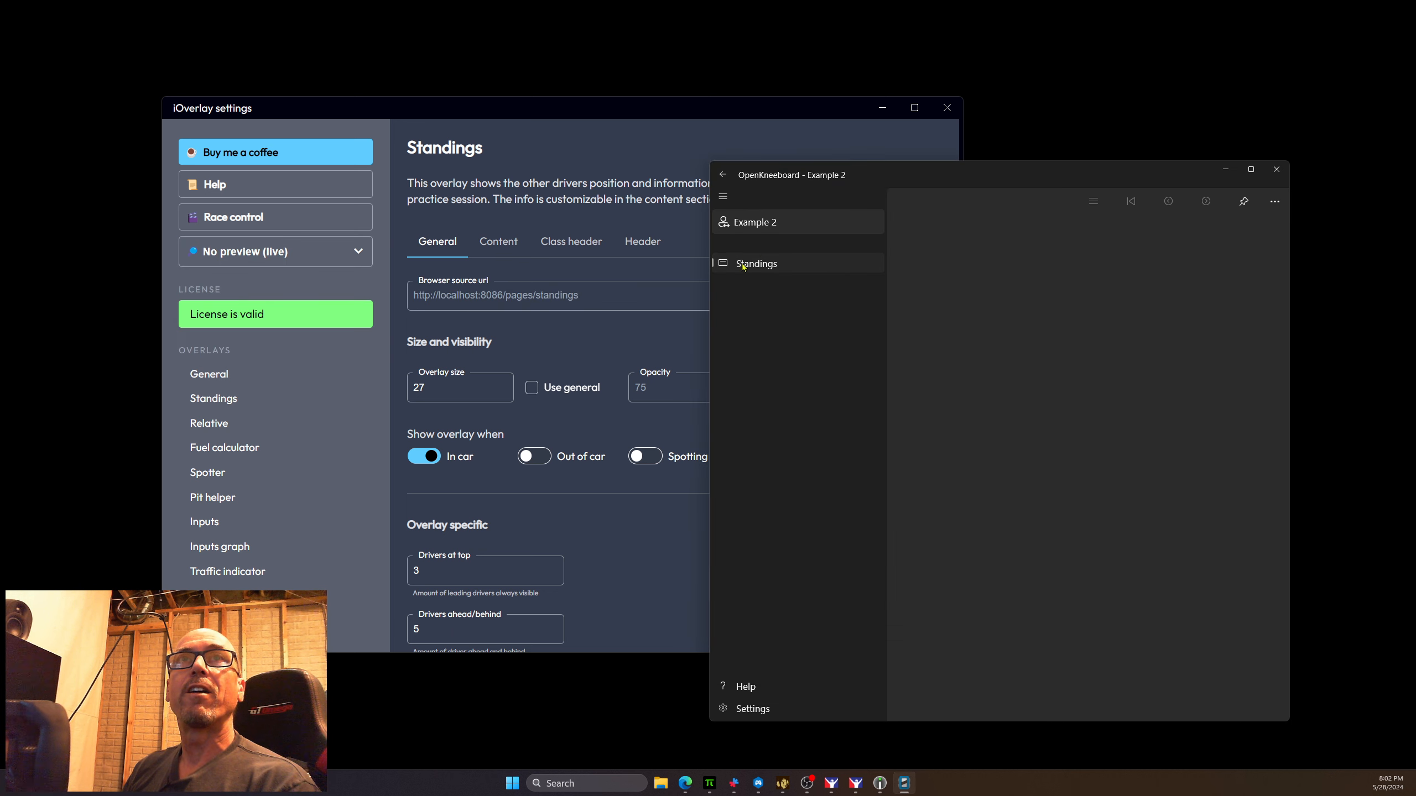
left_click(264, 251)
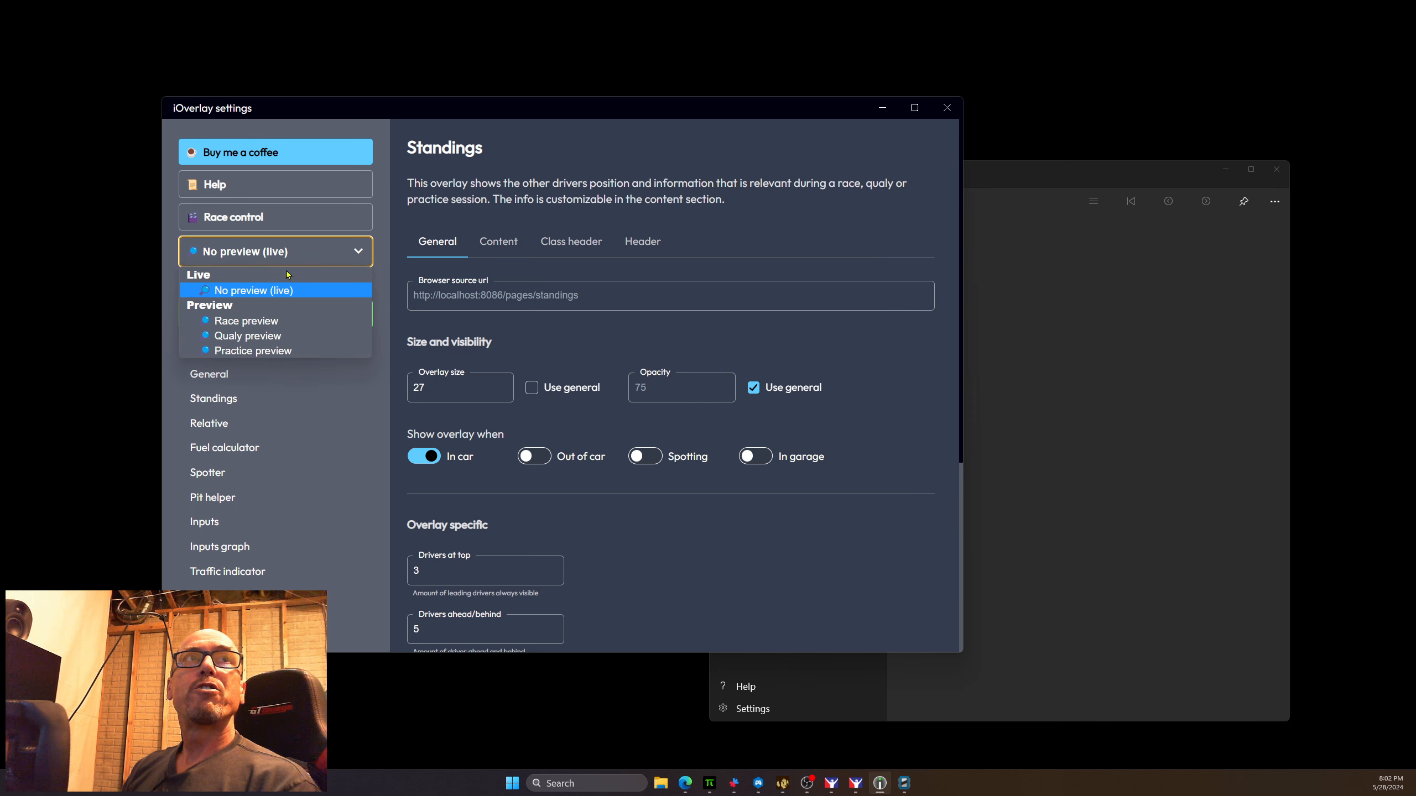
left_click(277, 329)
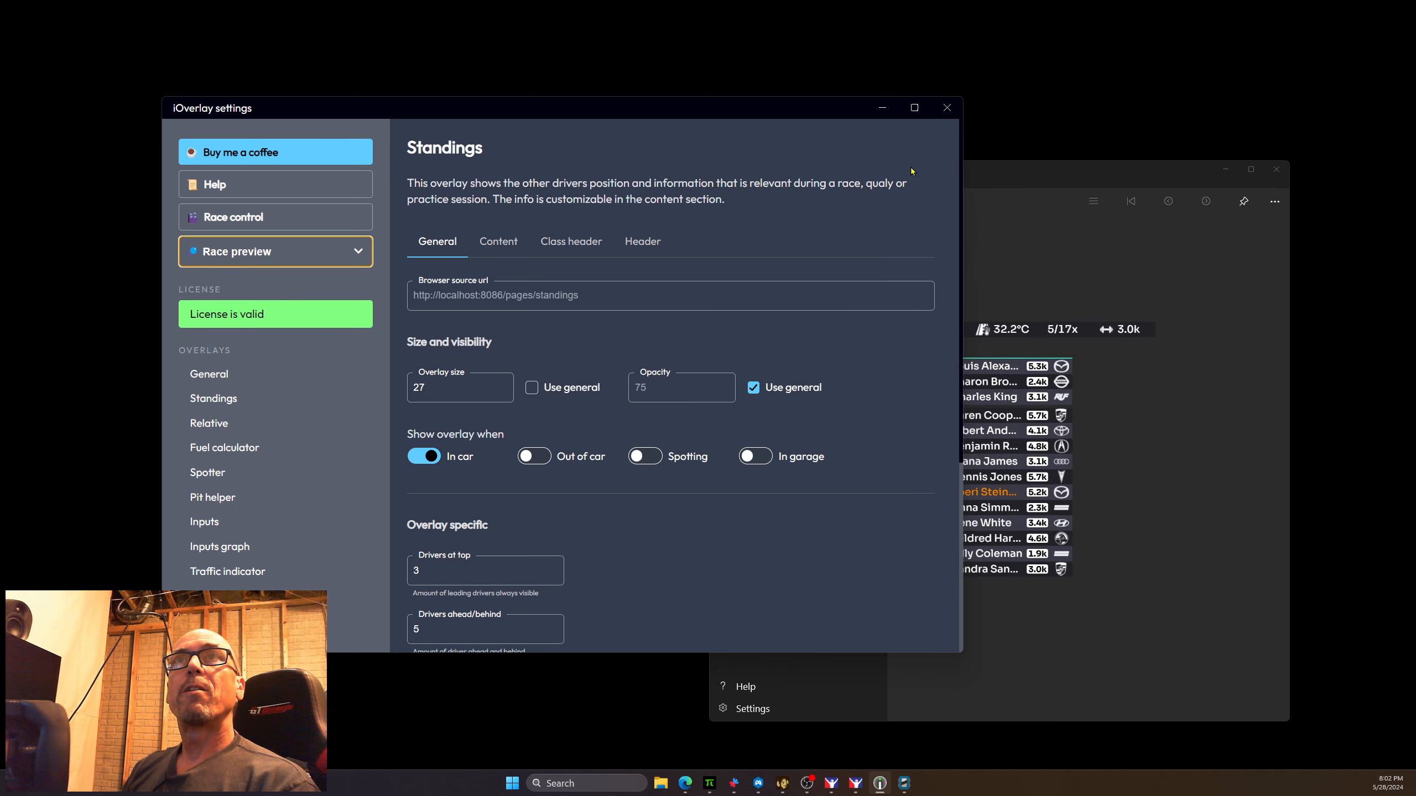
left_click(1054, 264)
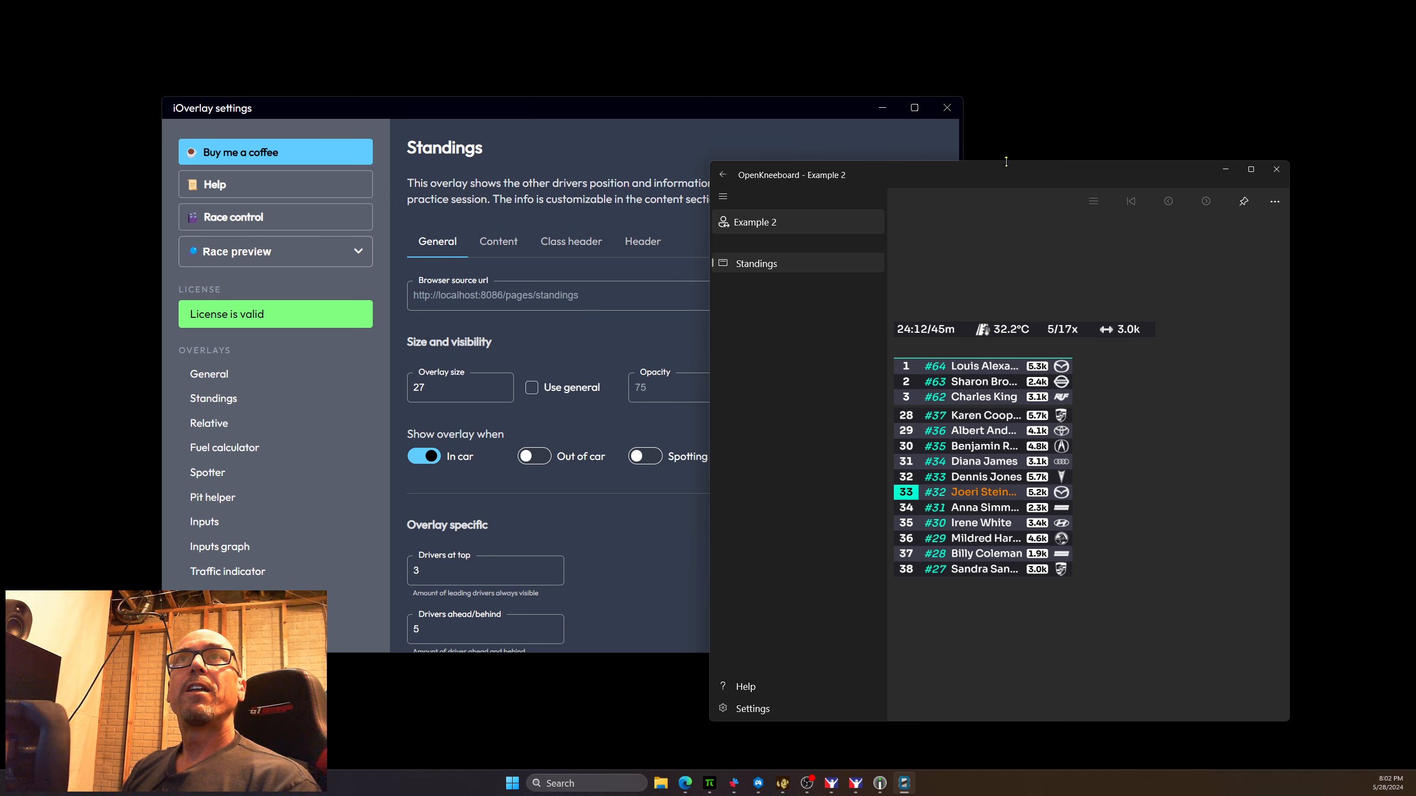
Step: Arrange the iOverlay settings and OpenKneeboard windows side by side without overlap
left_click_drag(1011, 176, 1125, 131)
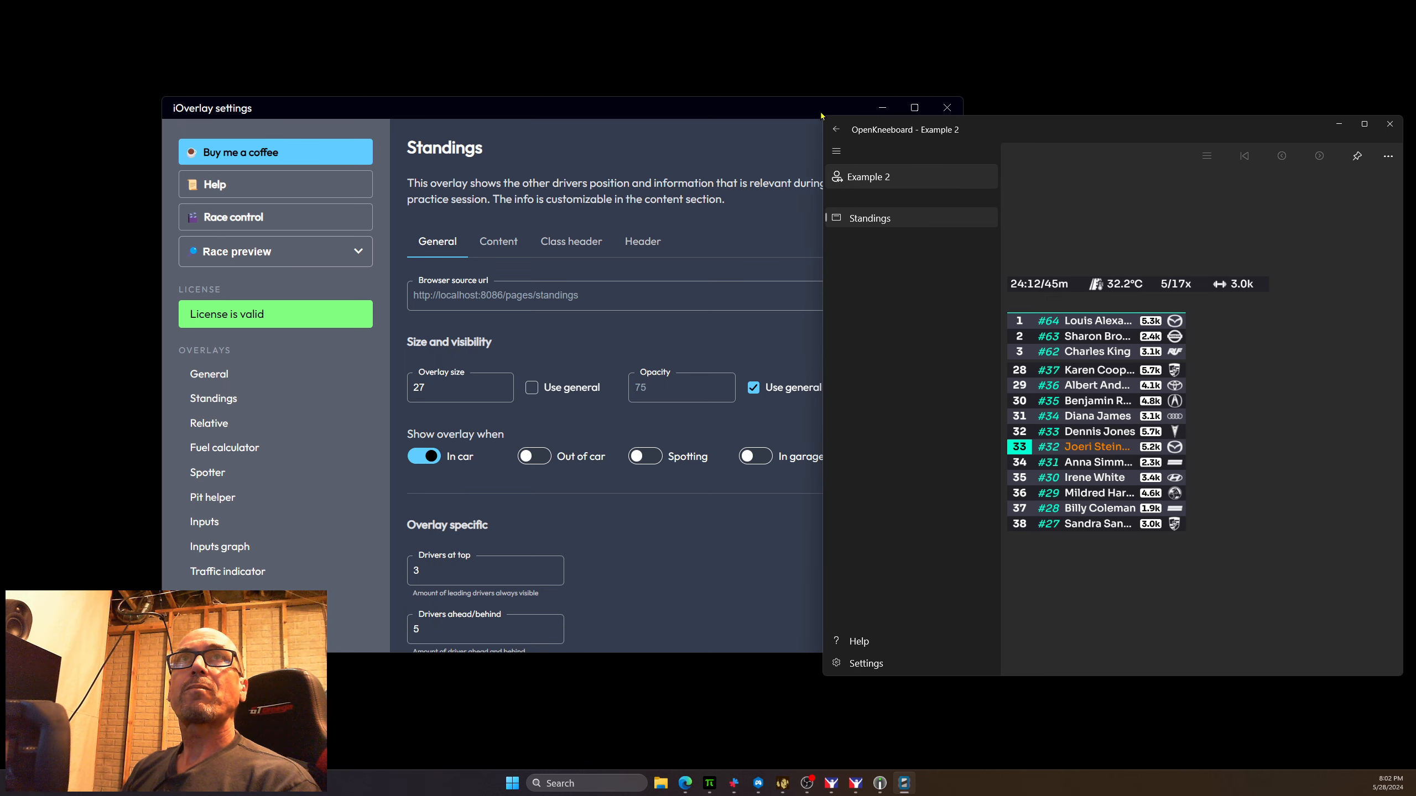
left_click_drag(822, 116, 679, 120)
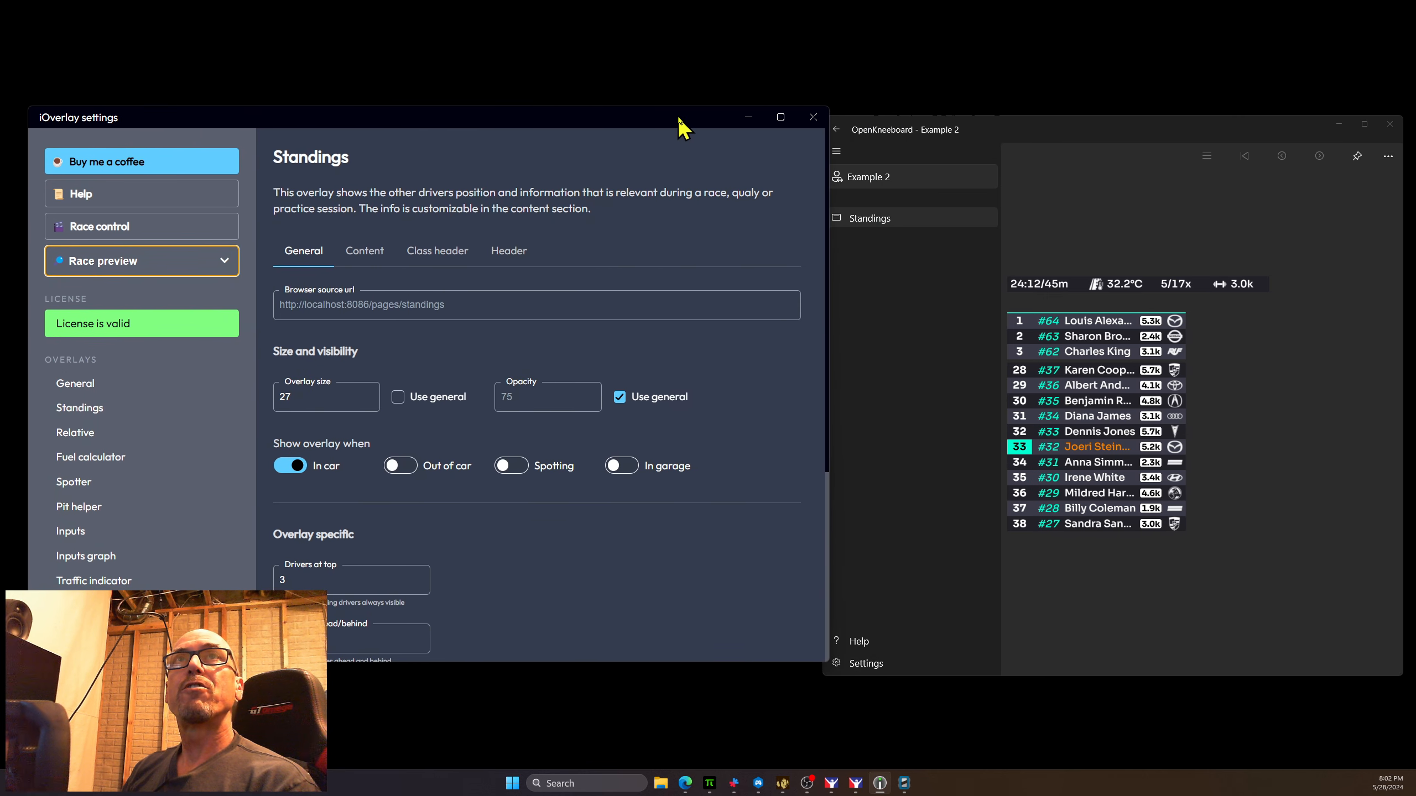
mouse_move(1090, 131)
left_mouse_down()
mouse_move(1112, 127)
mouse_move(1100, 127)
left_mouse_up()
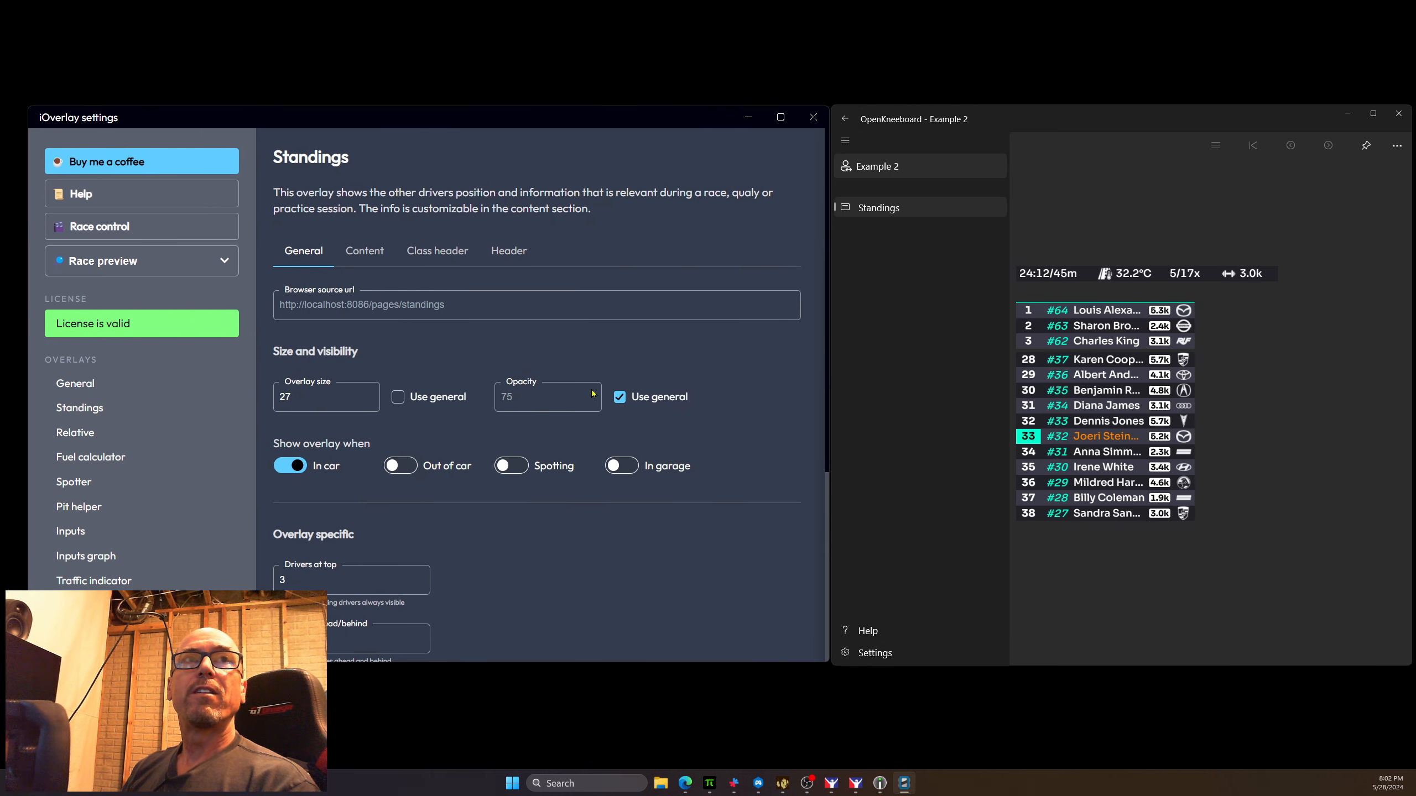
Step: Open the content settings of the streaming Standings overlay and look through the available columns
scroll(134, 414, "down", 5)
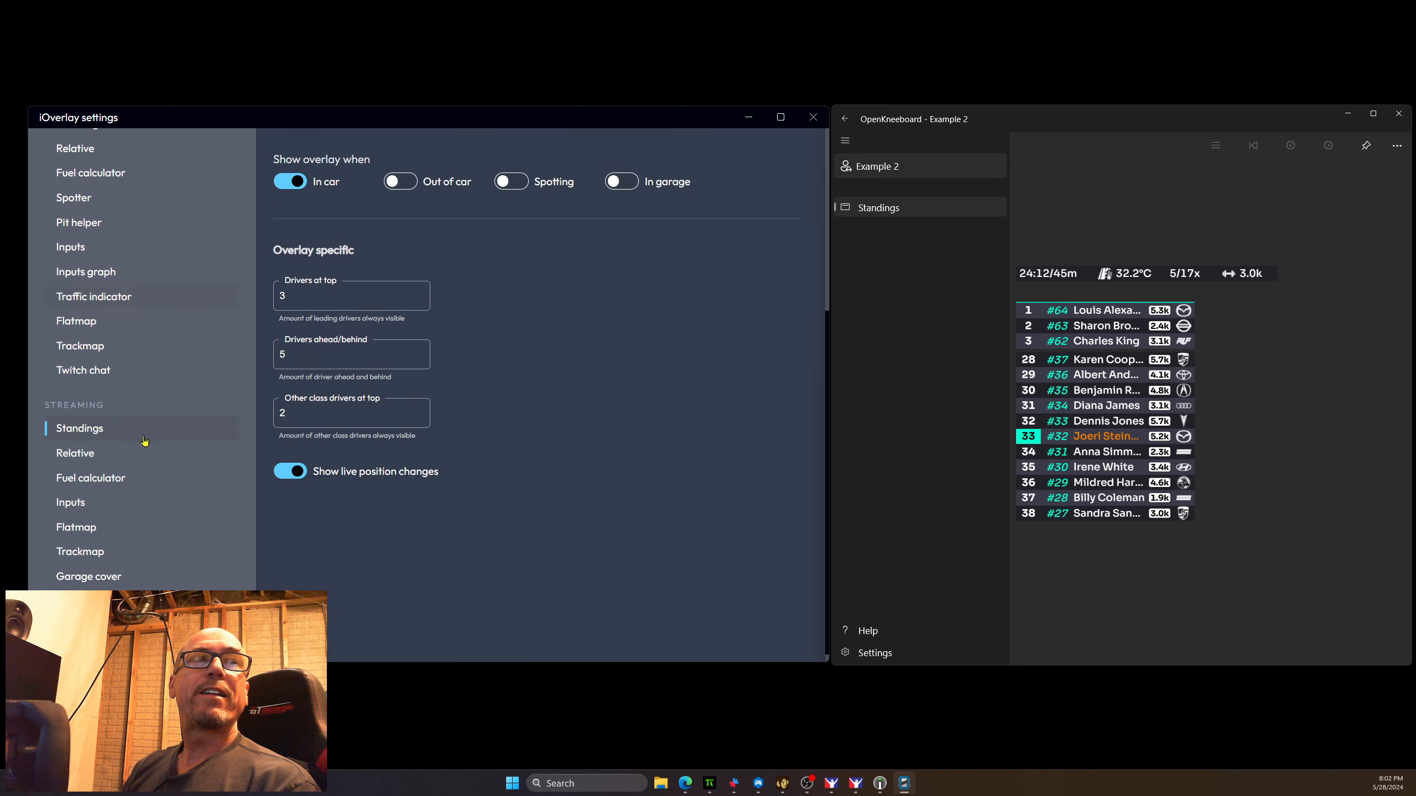
left_click(139, 114)
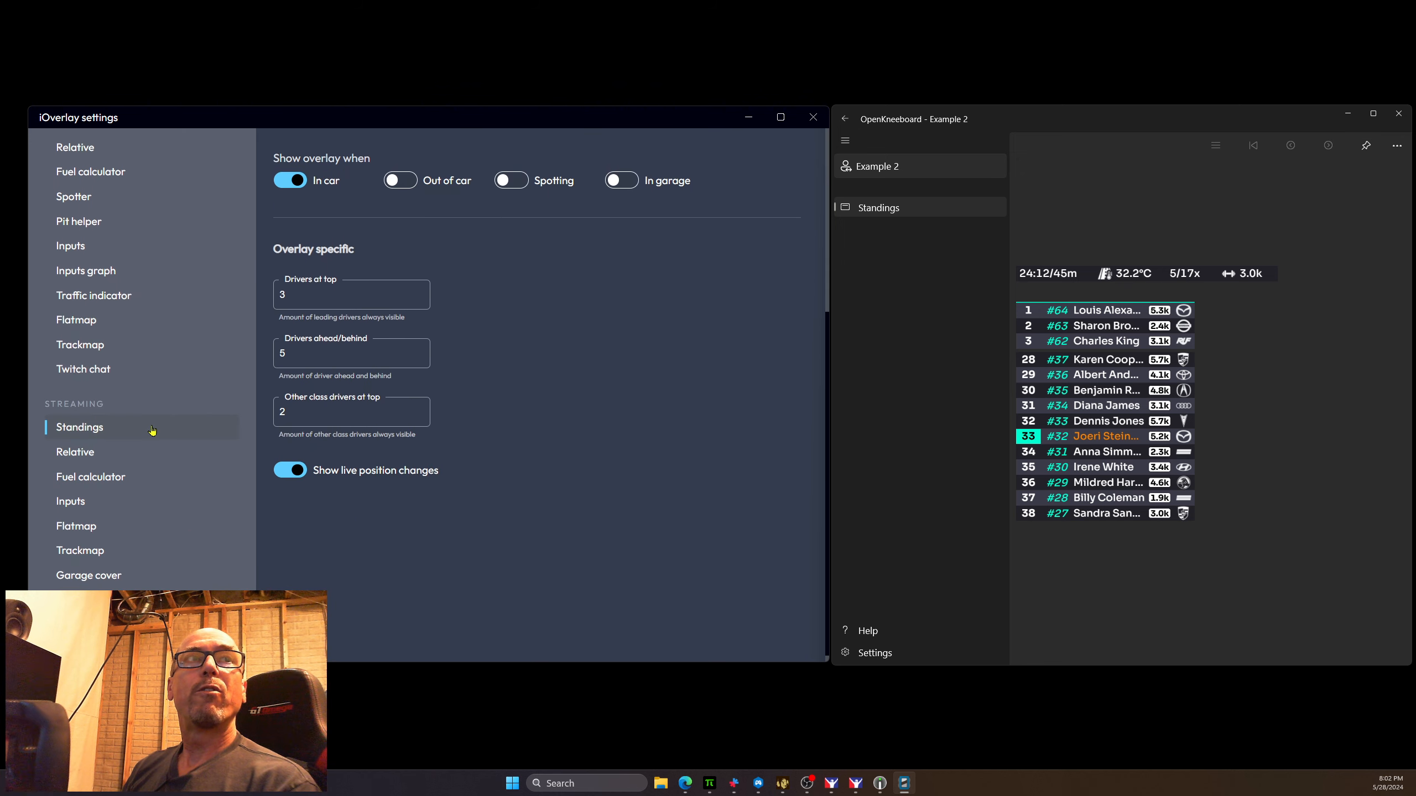
left_click(73, 430)
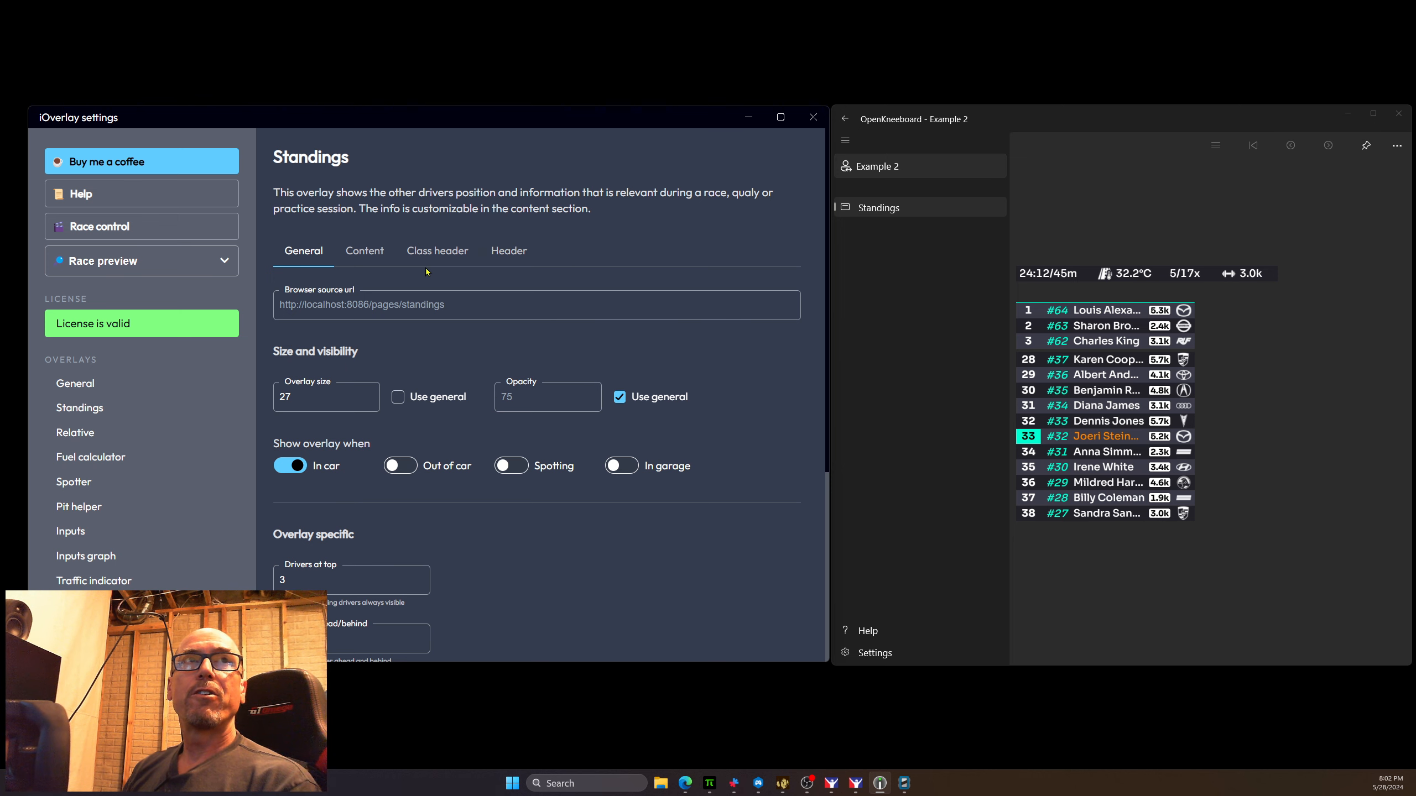
left_click(359, 252)
scroll(451, 401, "down", 7)
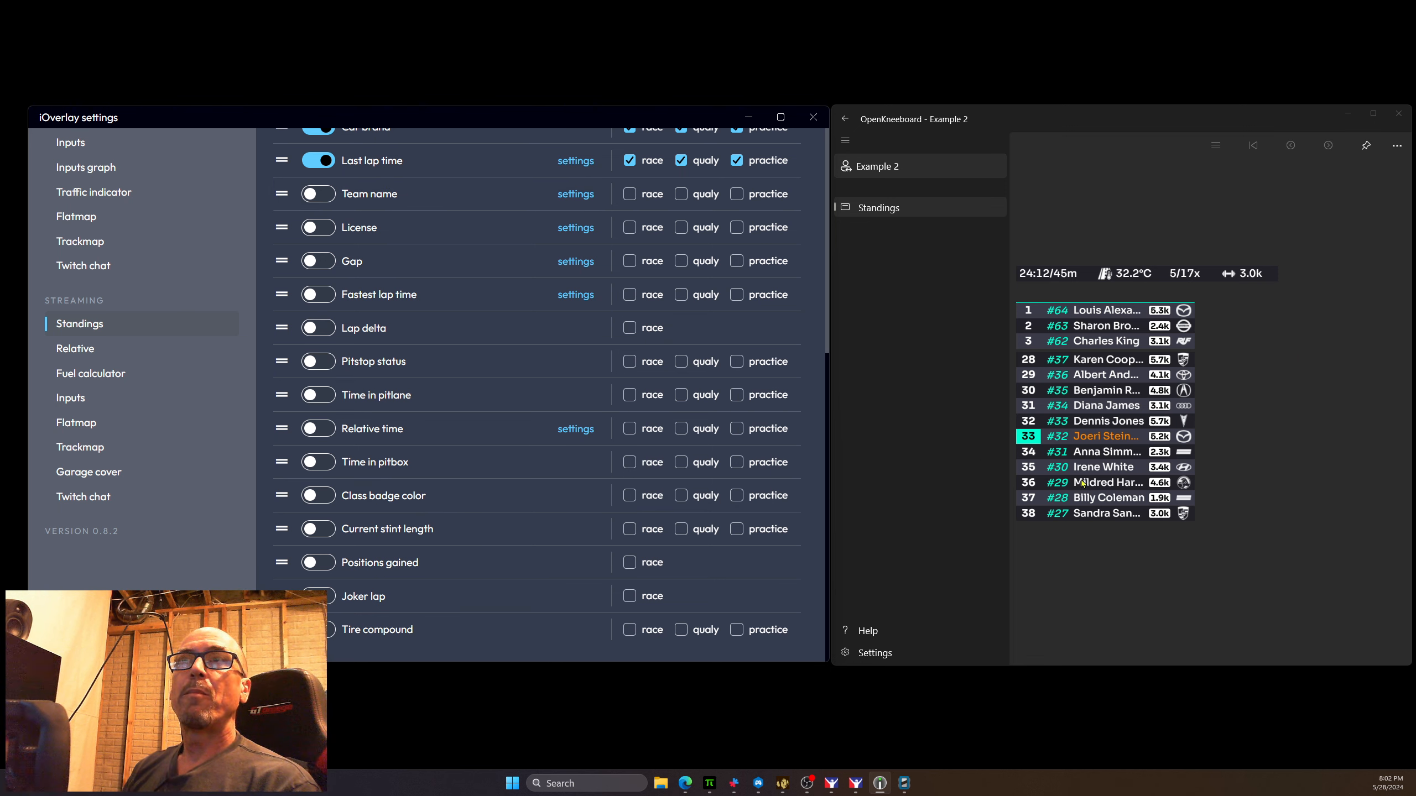
scroll(519, 441, "up", 1)
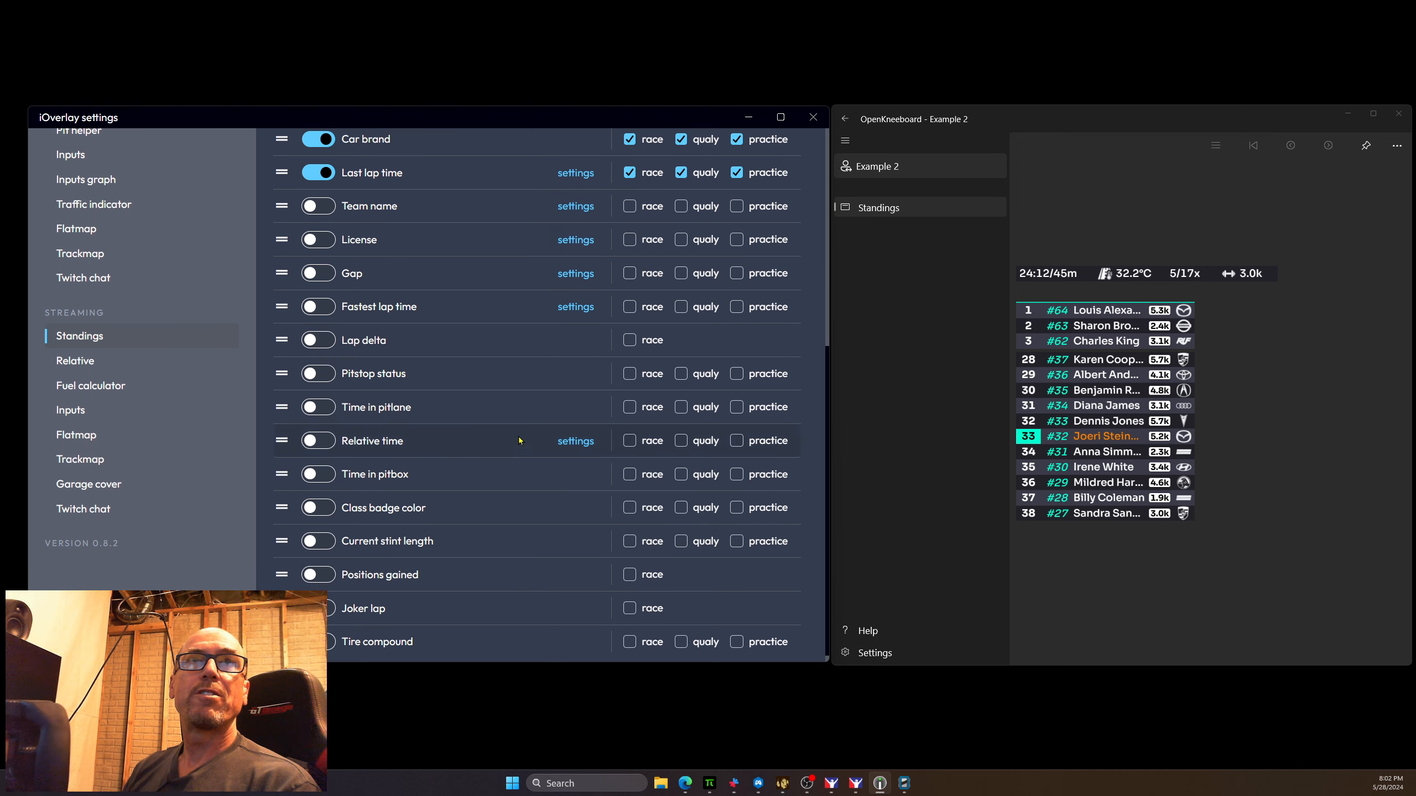
scroll(519, 440, "up", 2)
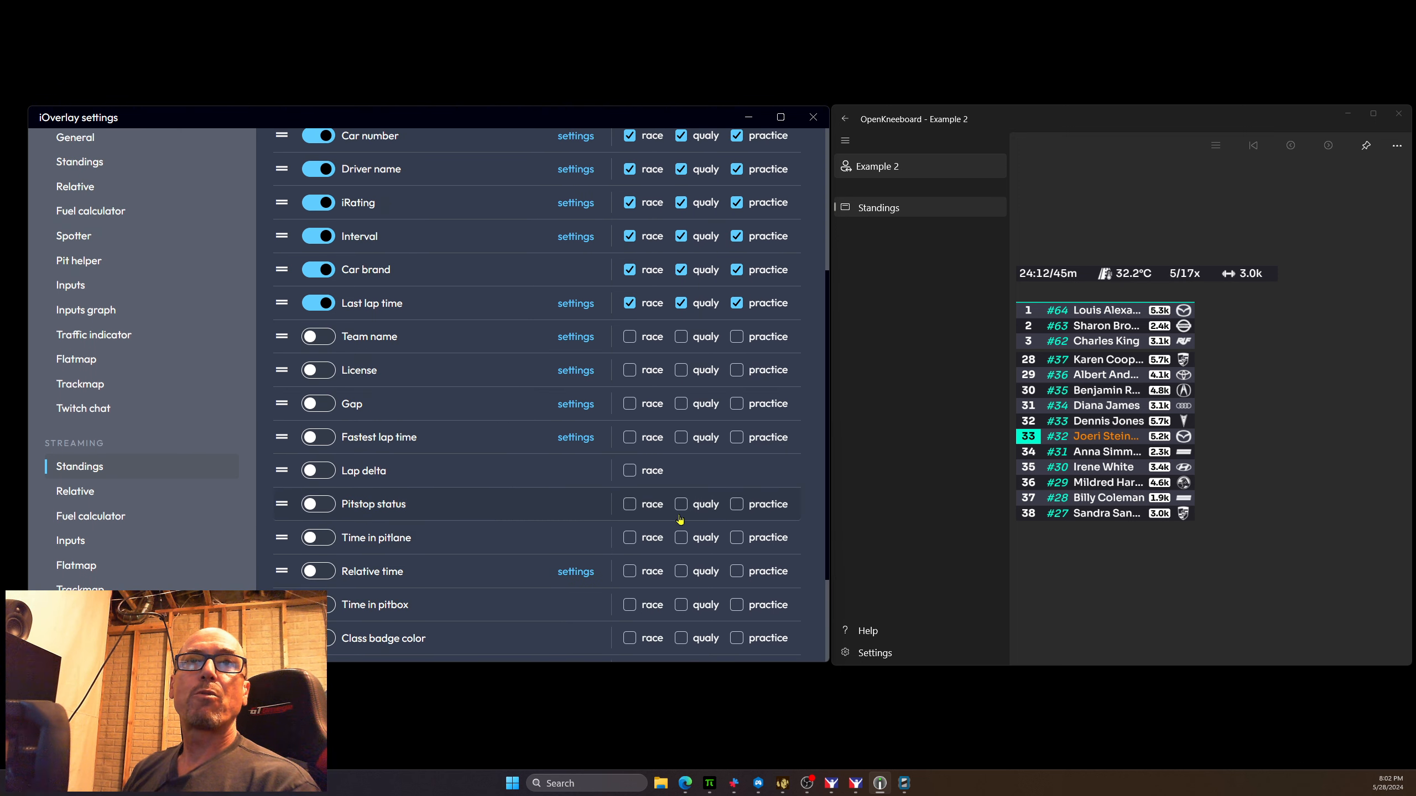
scroll(680, 511, "up", 3)
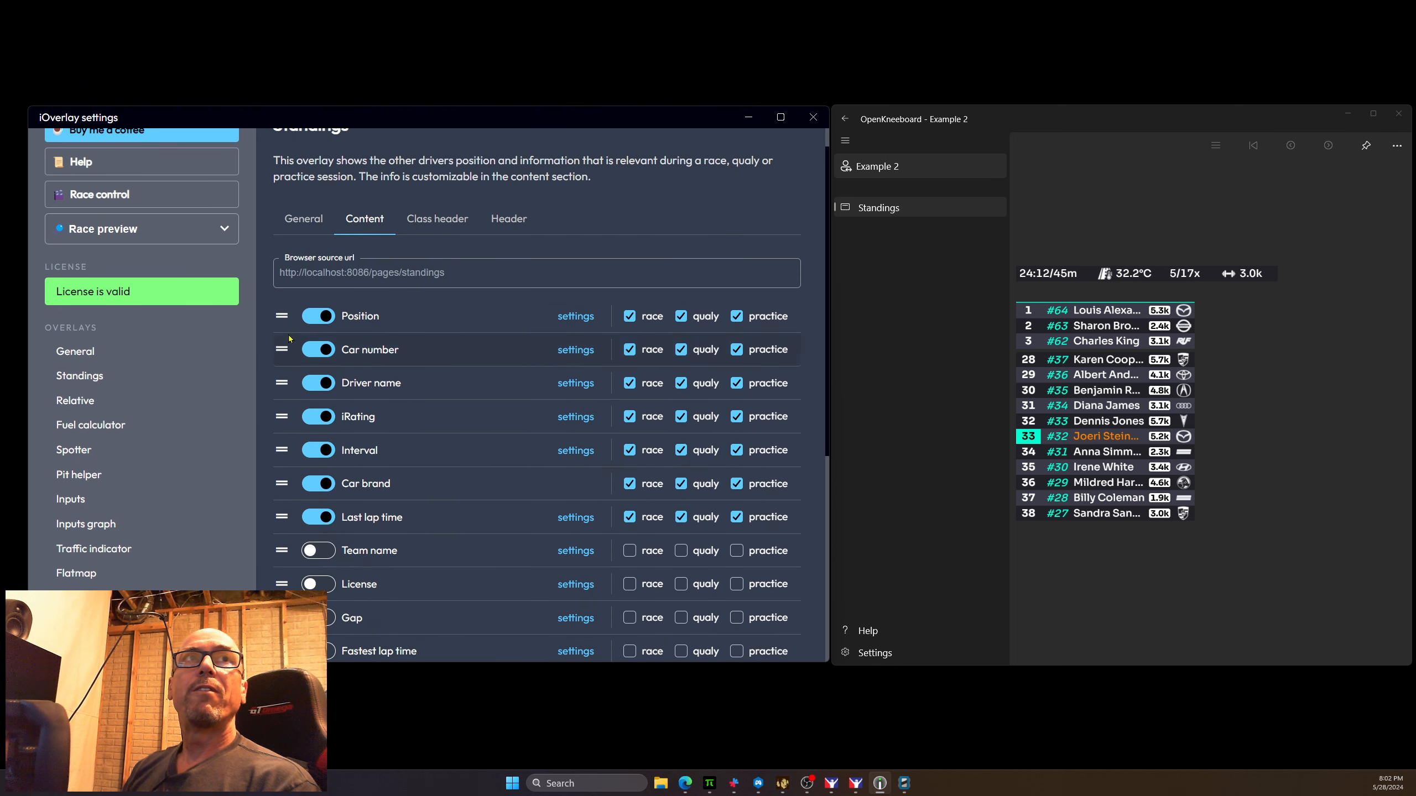
Step: Turn the Position, Car number and Driver name columns off and on one by one, and view Position's advanced options
left_click(320, 317)
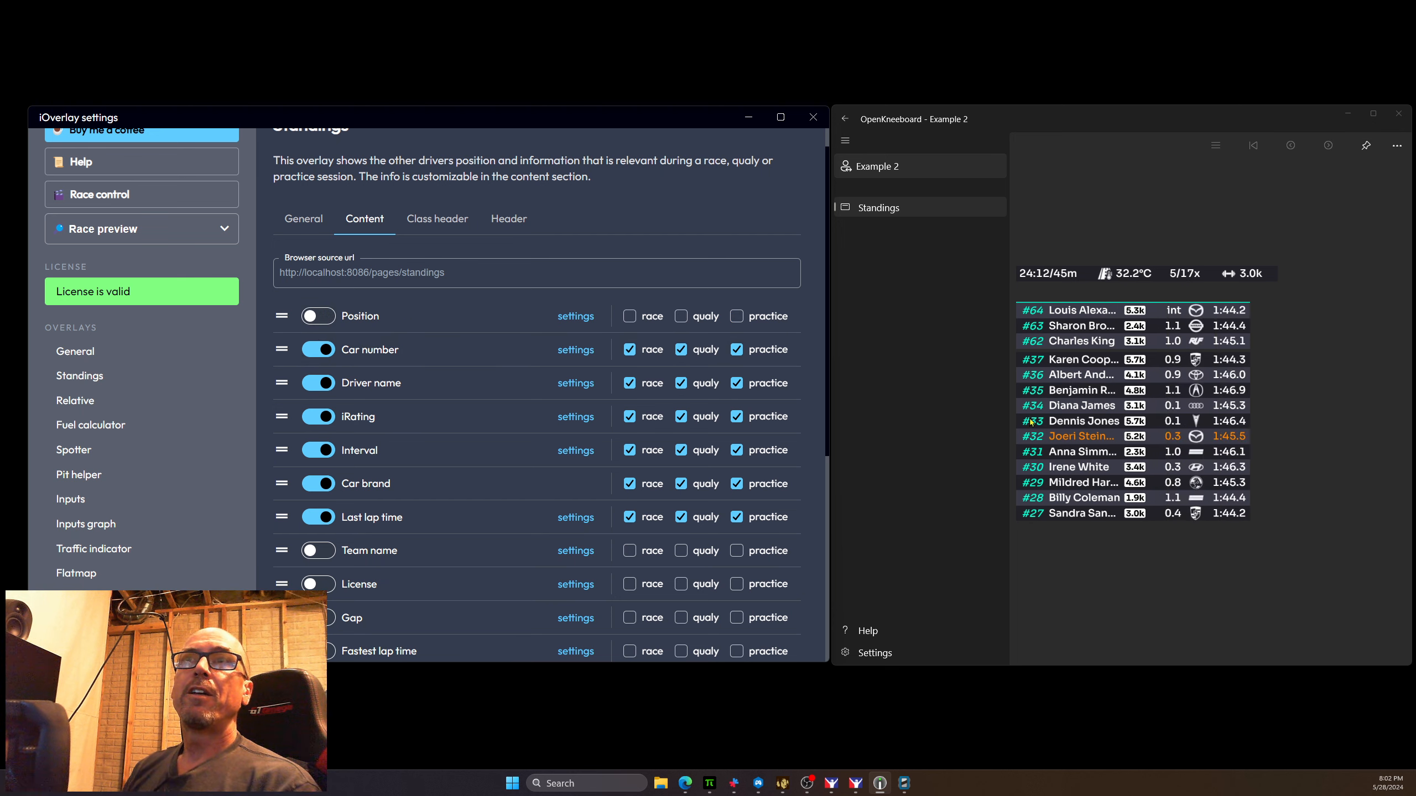
left_click(321, 317)
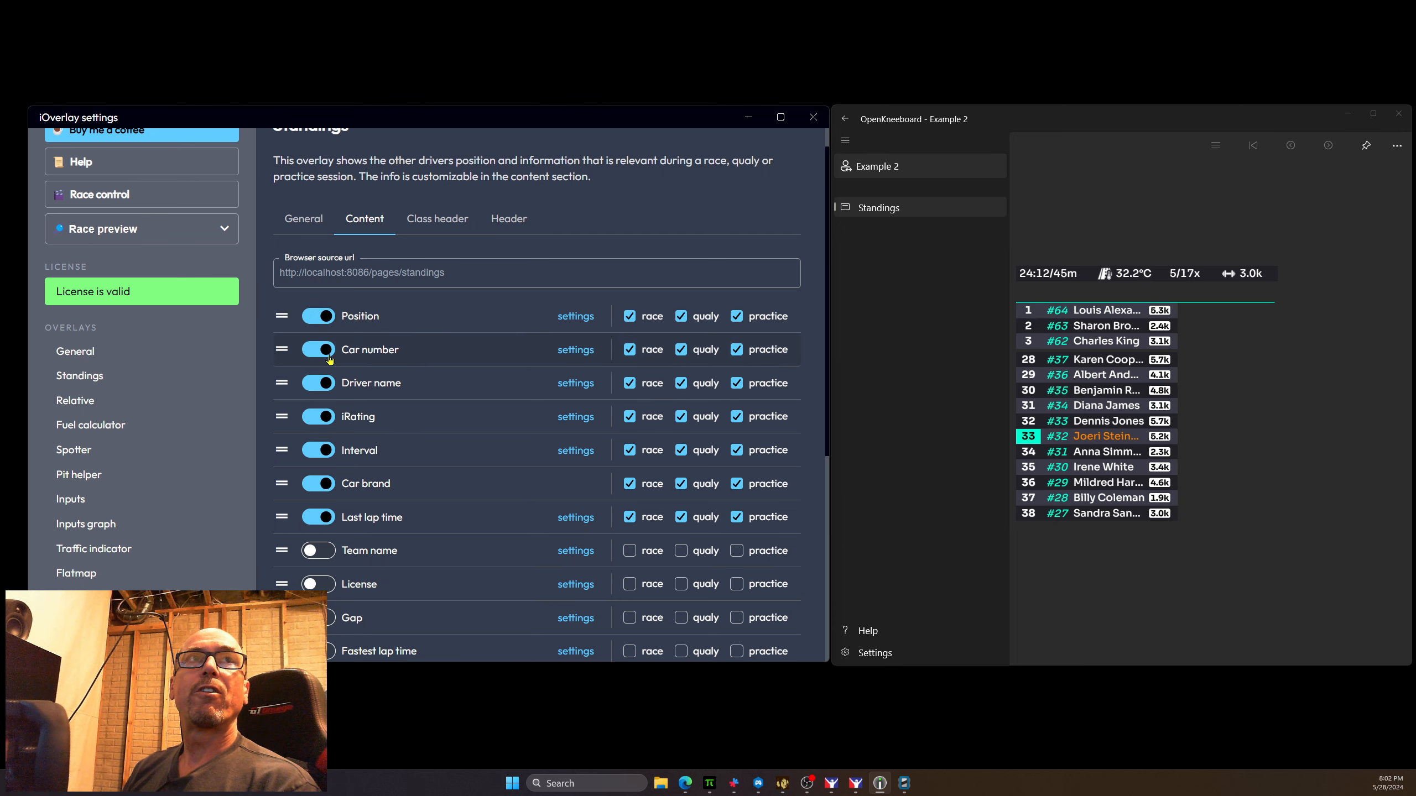
left_click(318, 350)
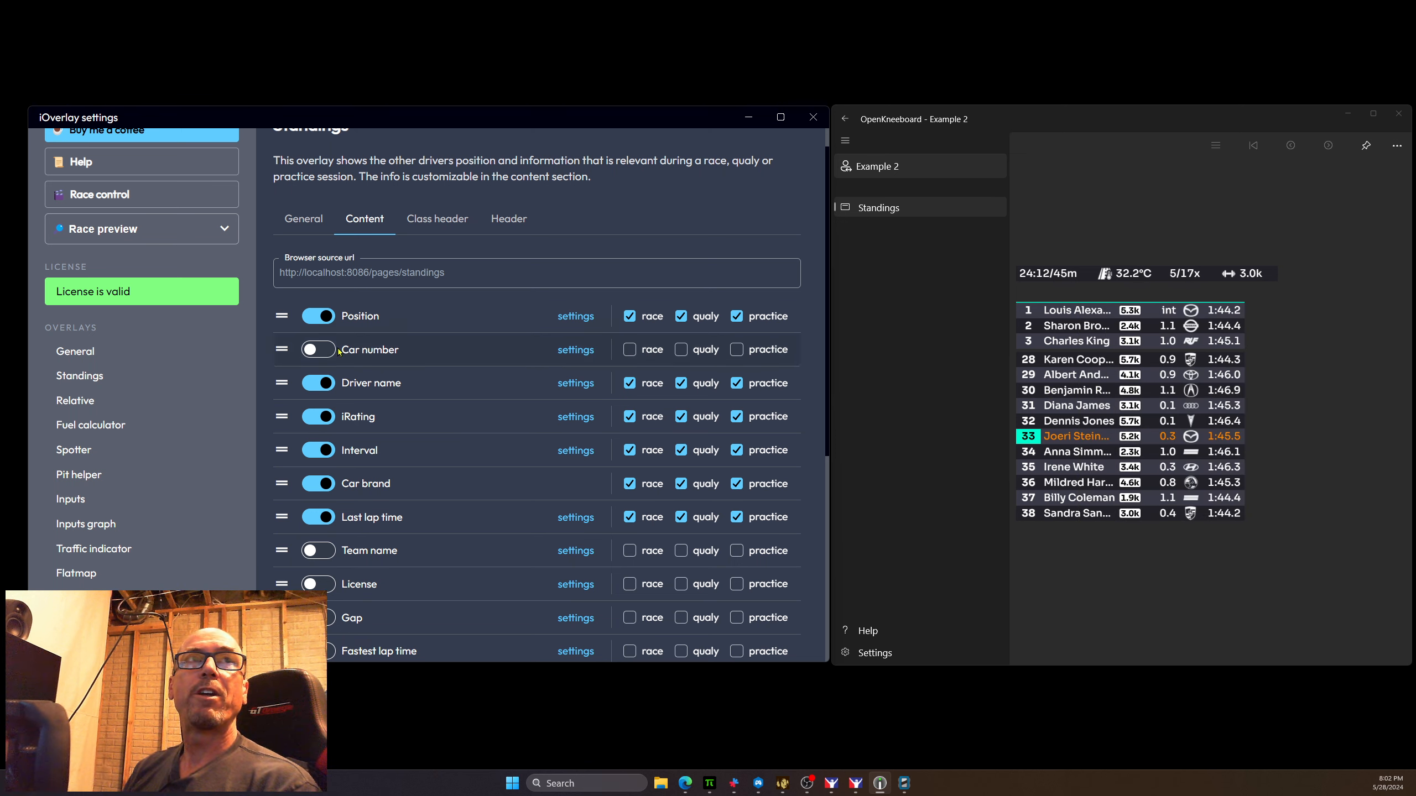
left_click(318, 350)
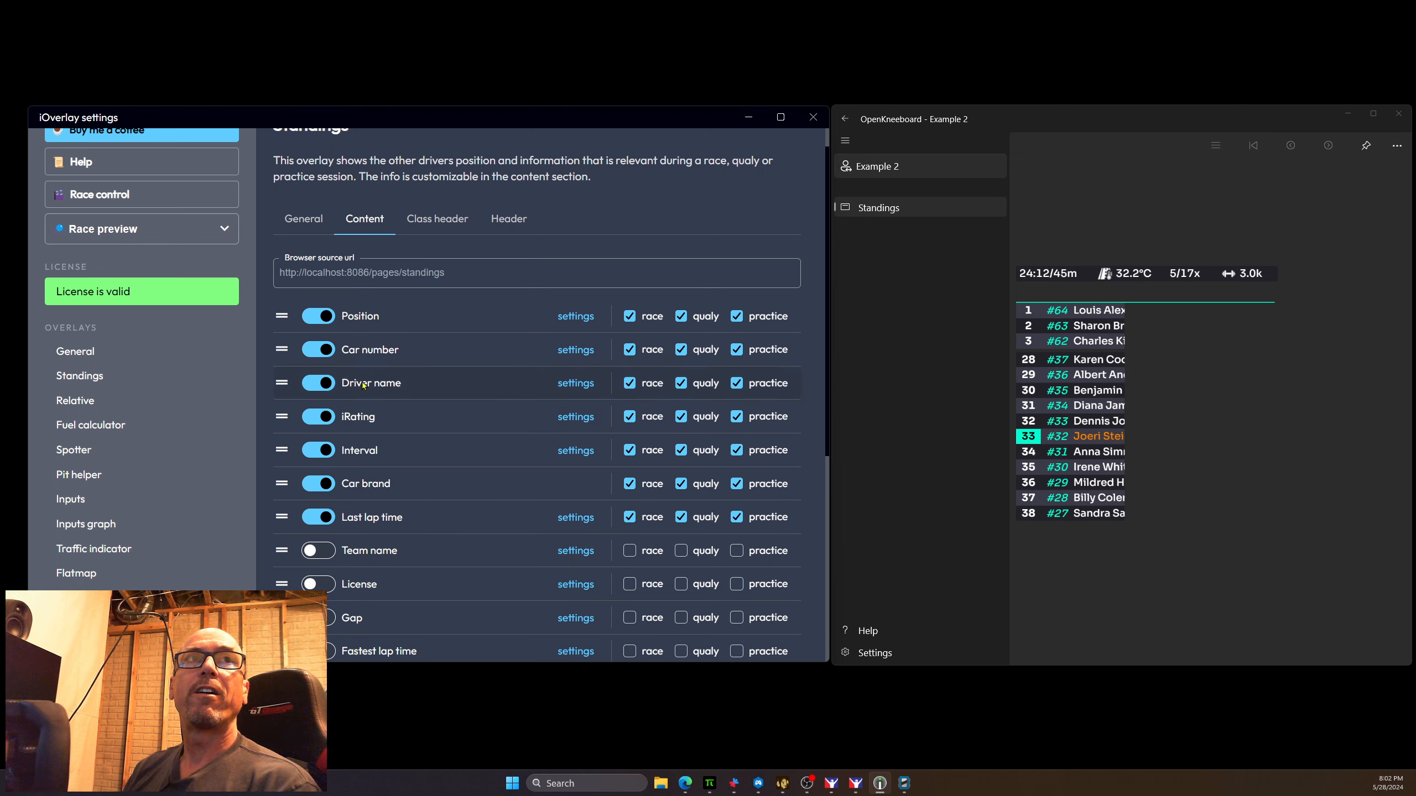
left_click(318, 383)
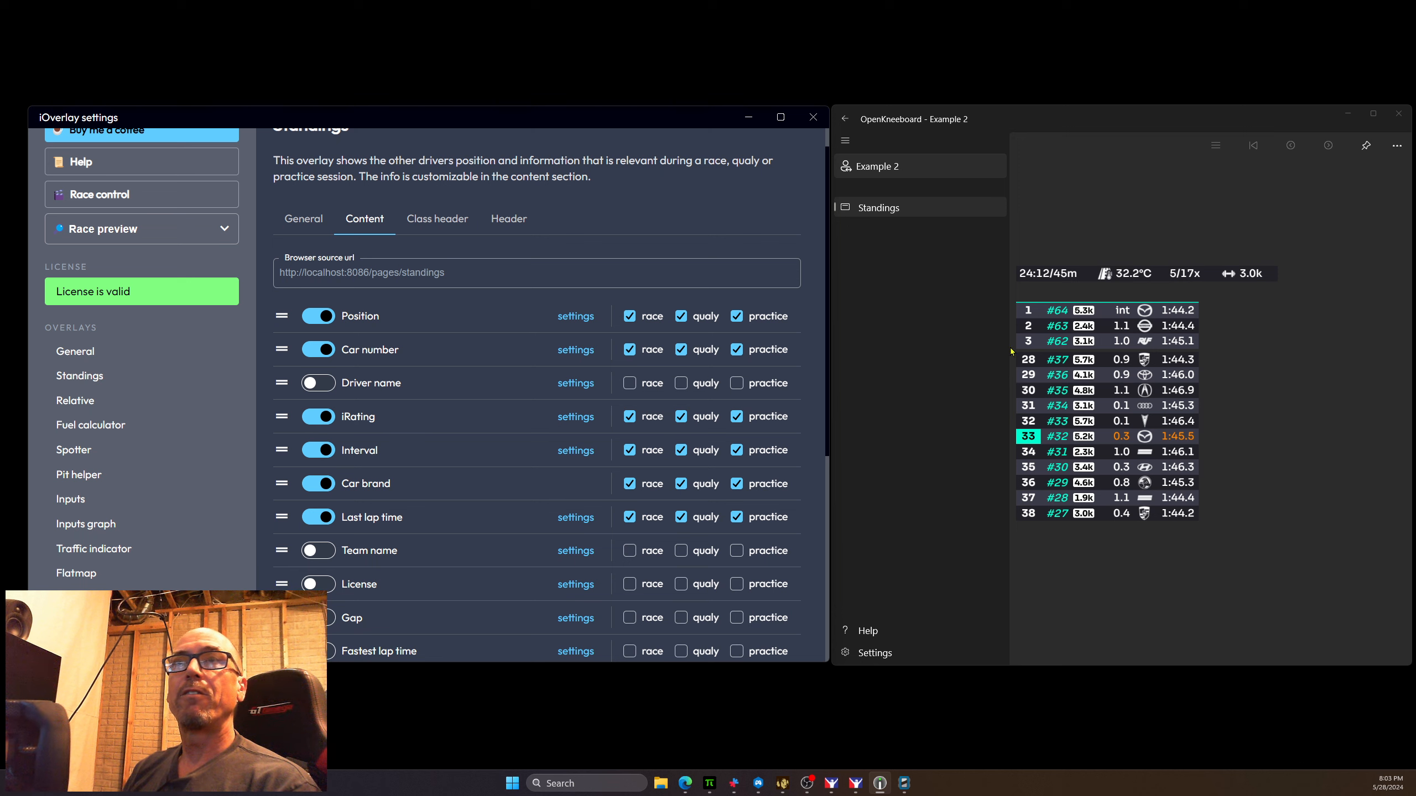
left_click(316, 385)
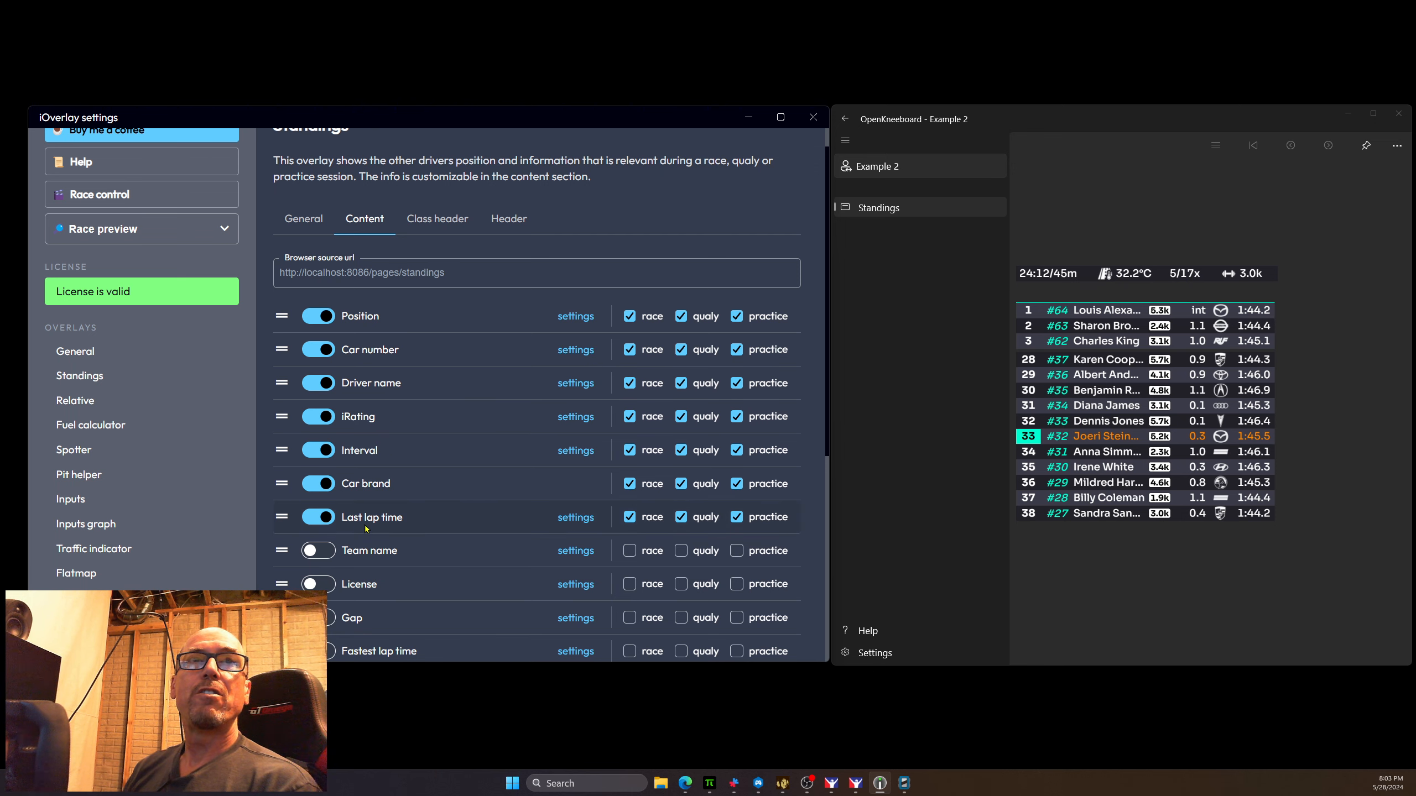
left_click(578, 321)
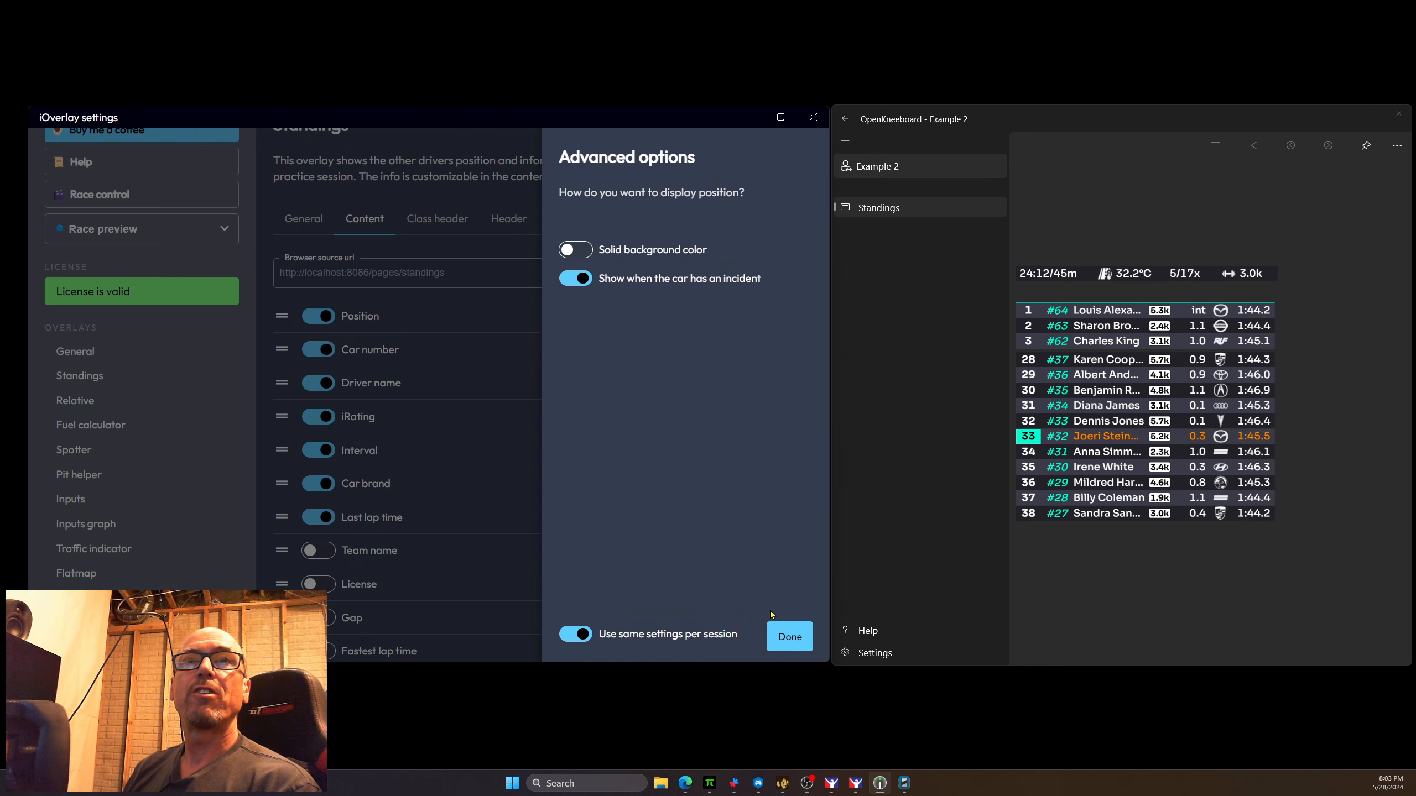
left_click(807, 642)
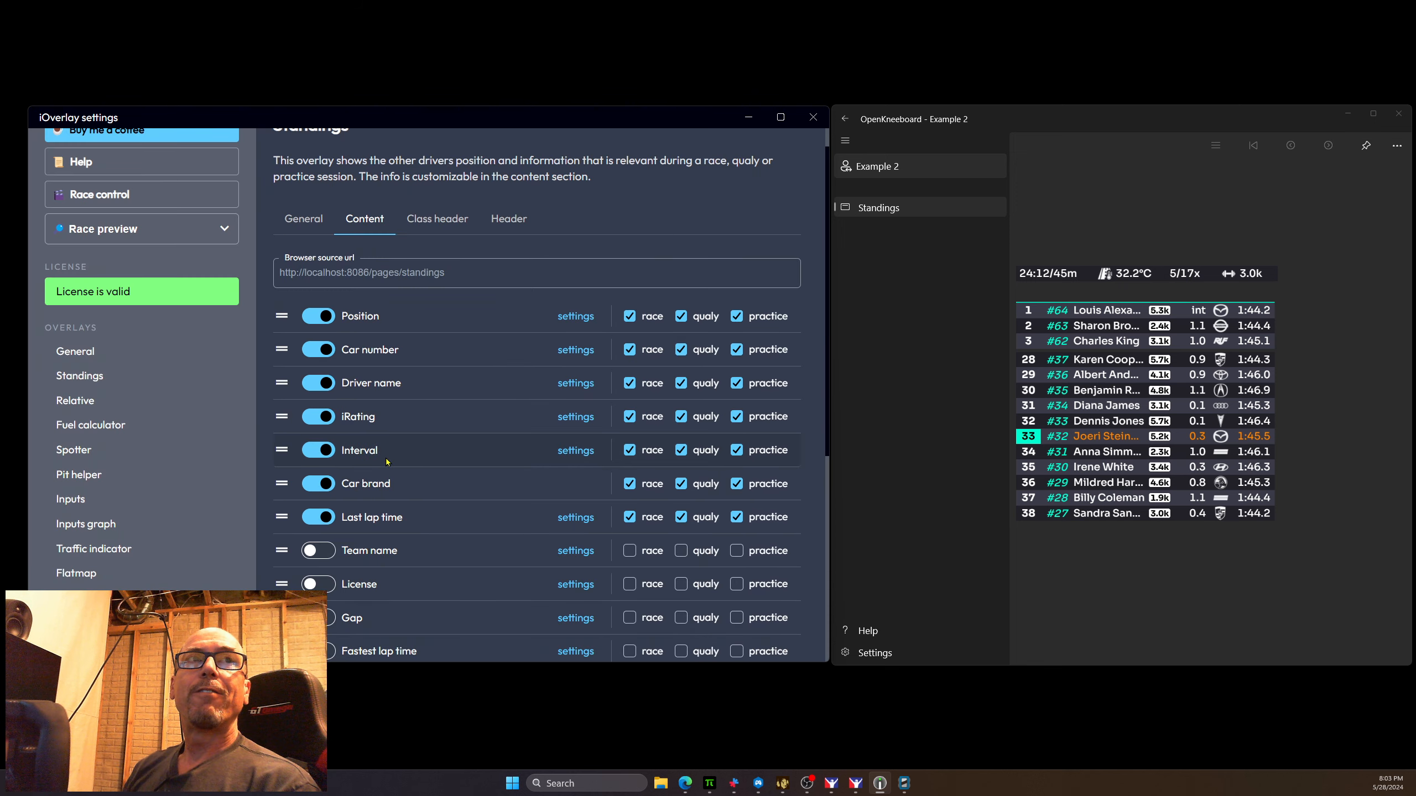
Step: Set the Driver name column's width to 224 pixels in its advanced options
left_click(579, 385)
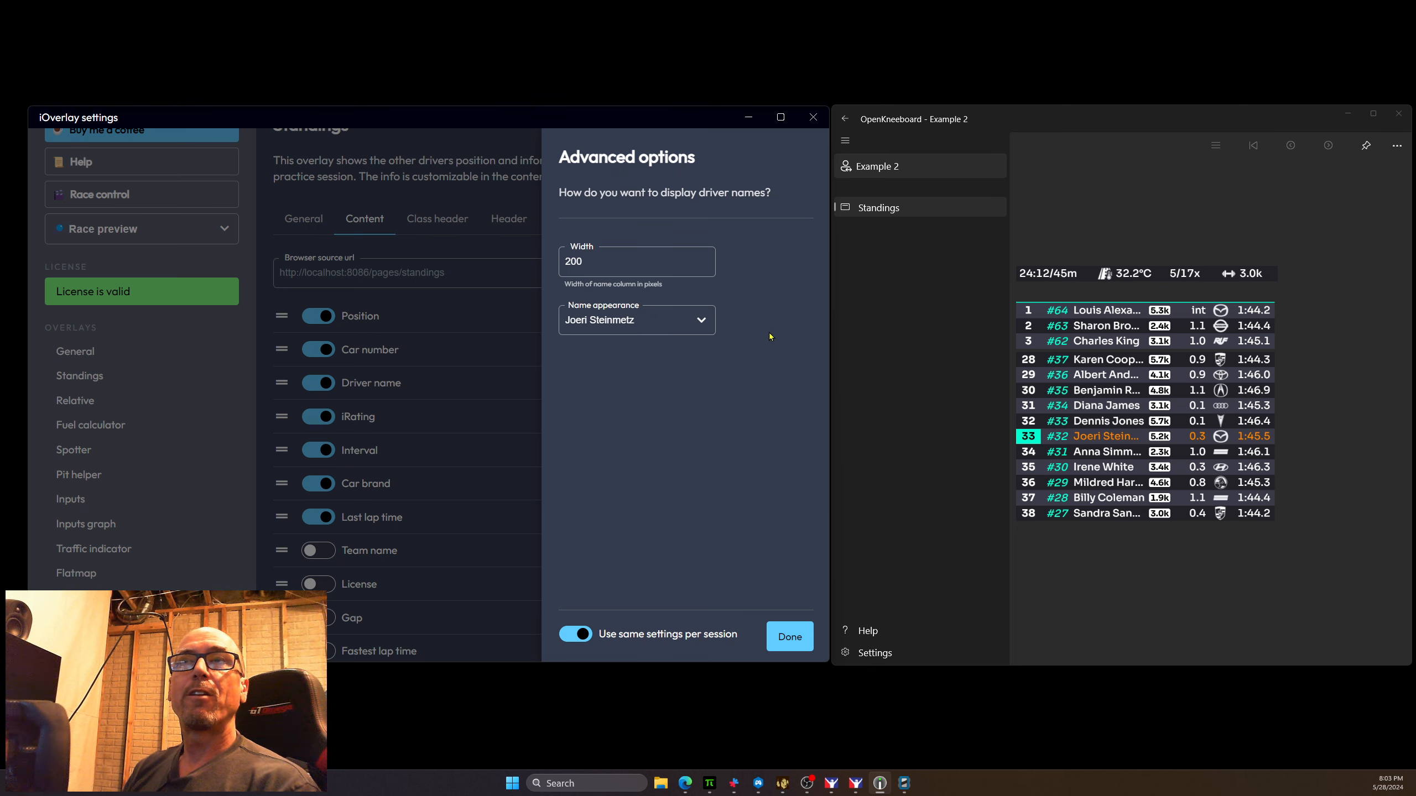
left_click(703, 260)
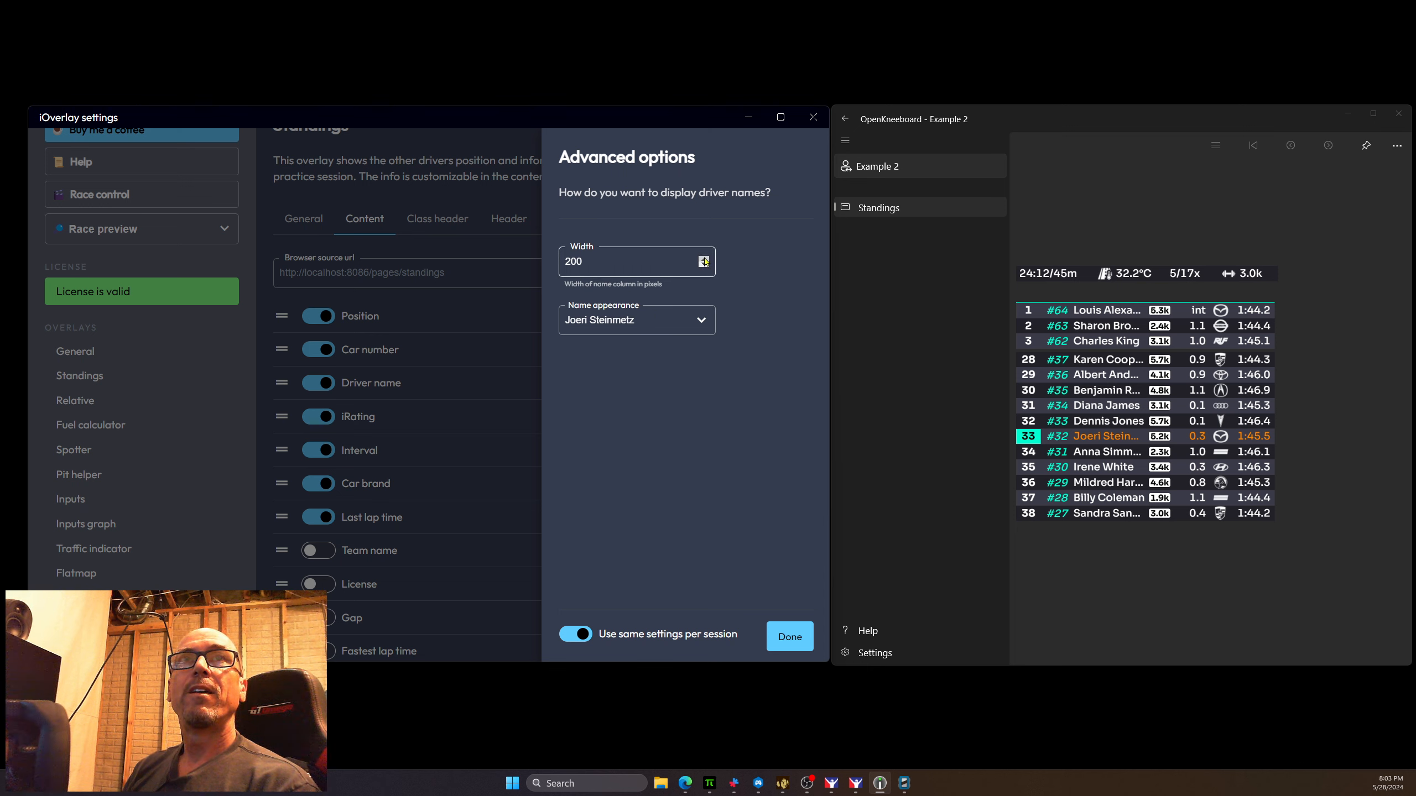
left_click(704, 260)
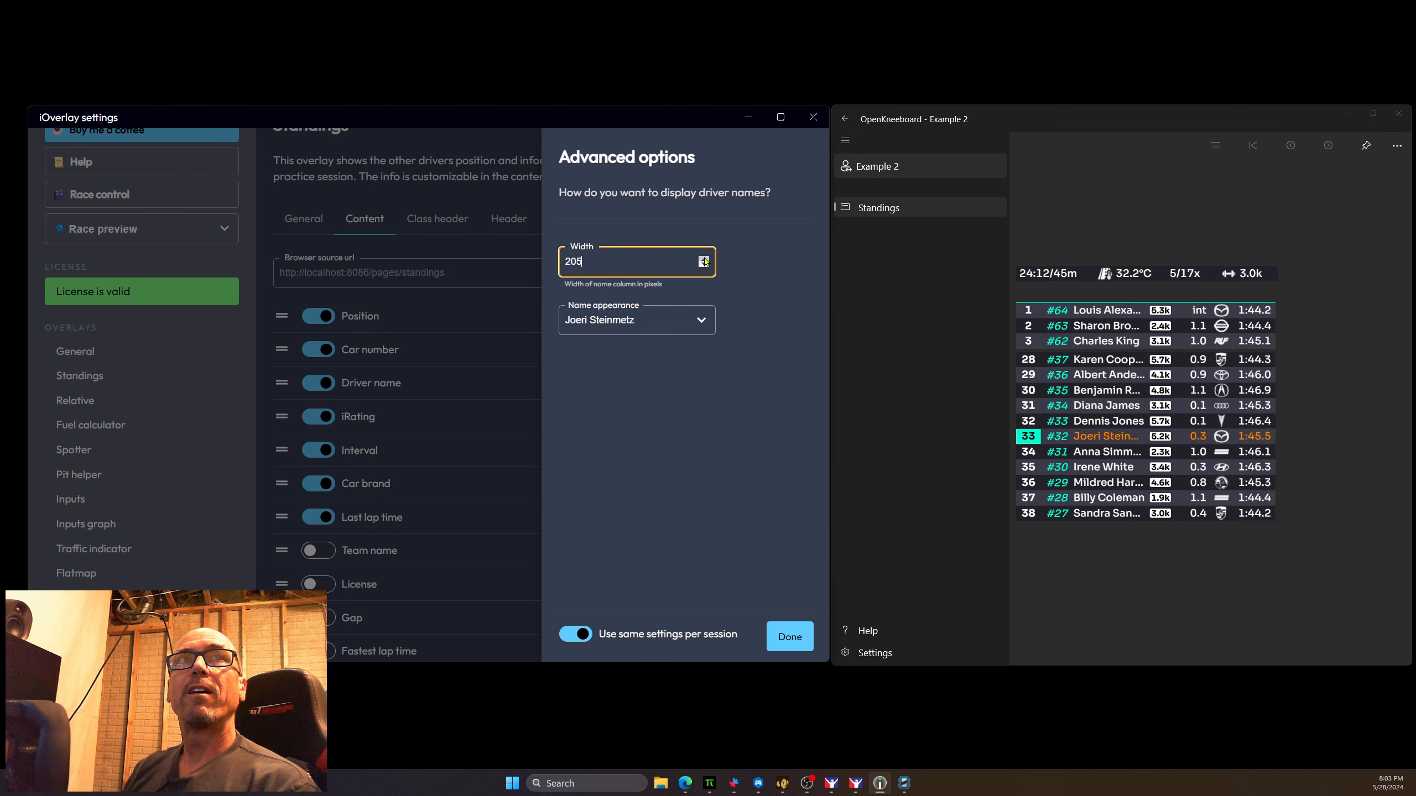
left_click(704, 260)
left_click(704, 260)
left_click(704, 260)
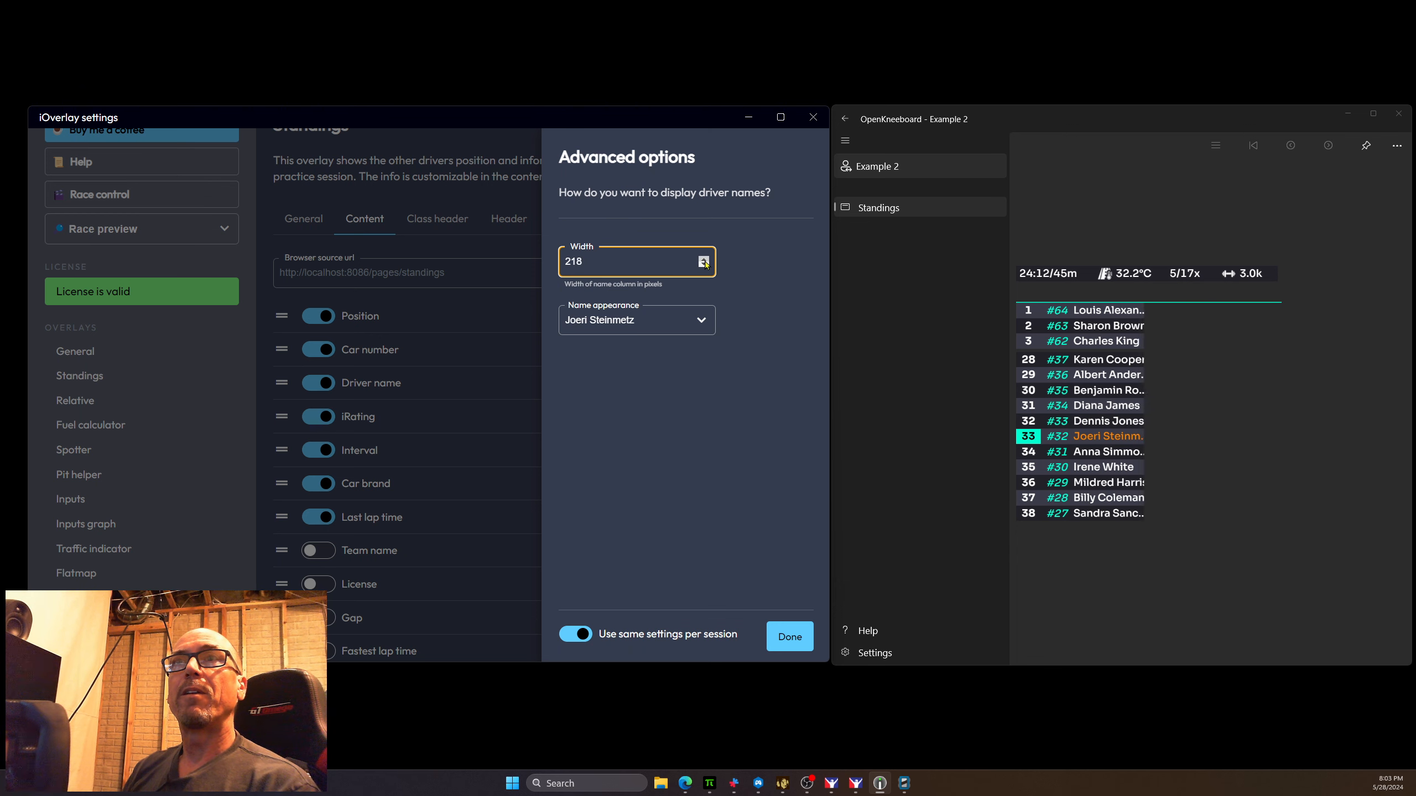
left_click(704, 259)
left_click(704, 261)
left_click(704, 261)
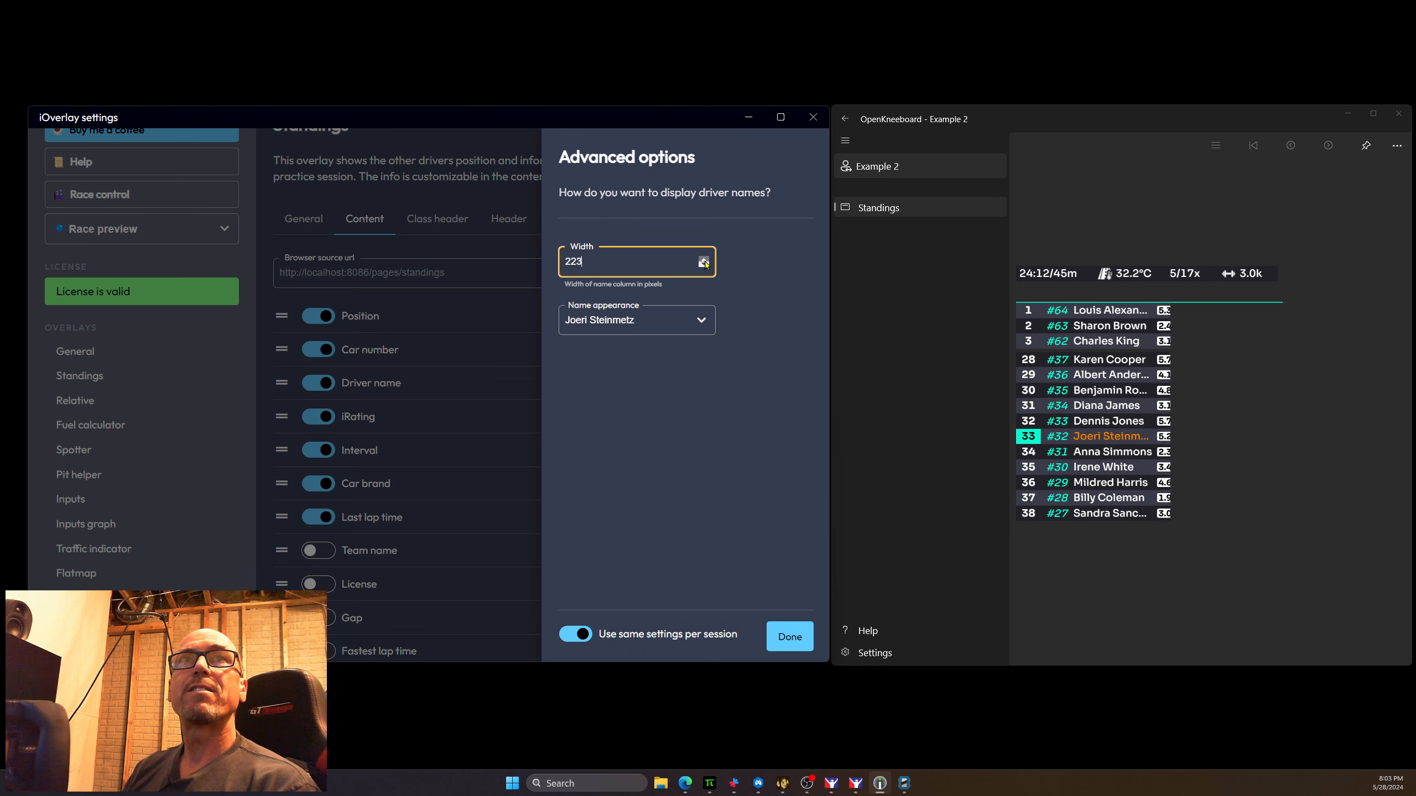
left_click(705, 260)
left_click(704, 261)
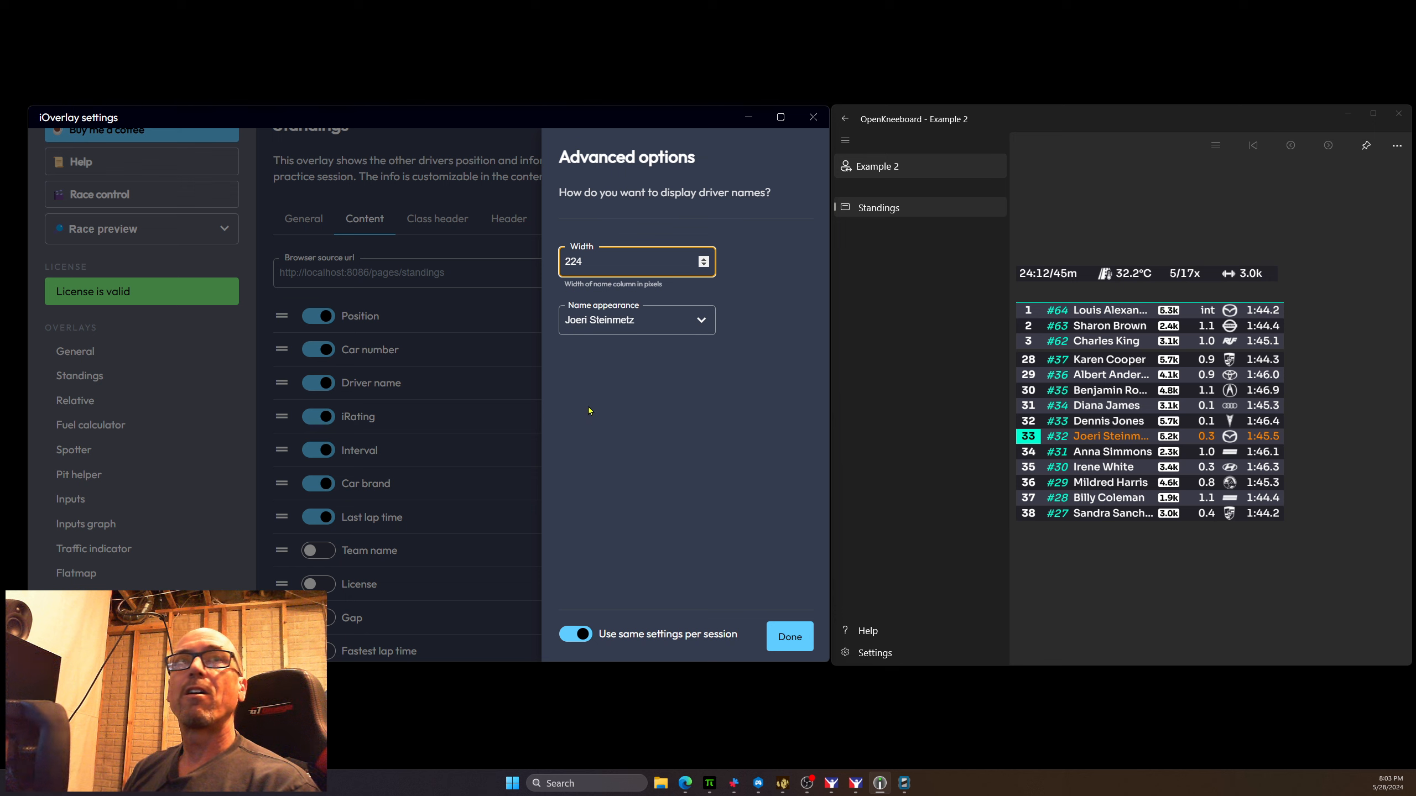
left_click(802, 640)
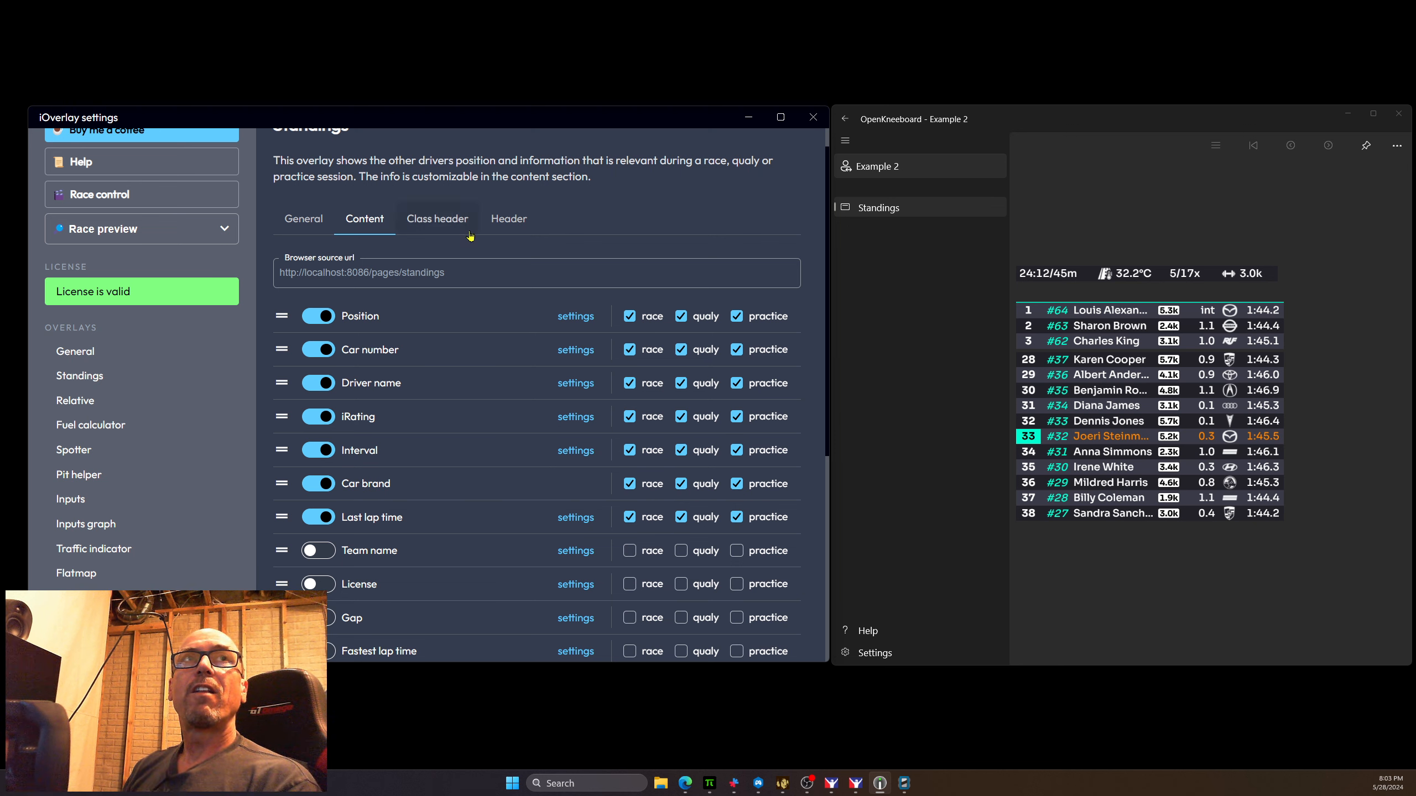
Step: View the class header and header settings of the streaming Standings overlay
left_click(437, 220)
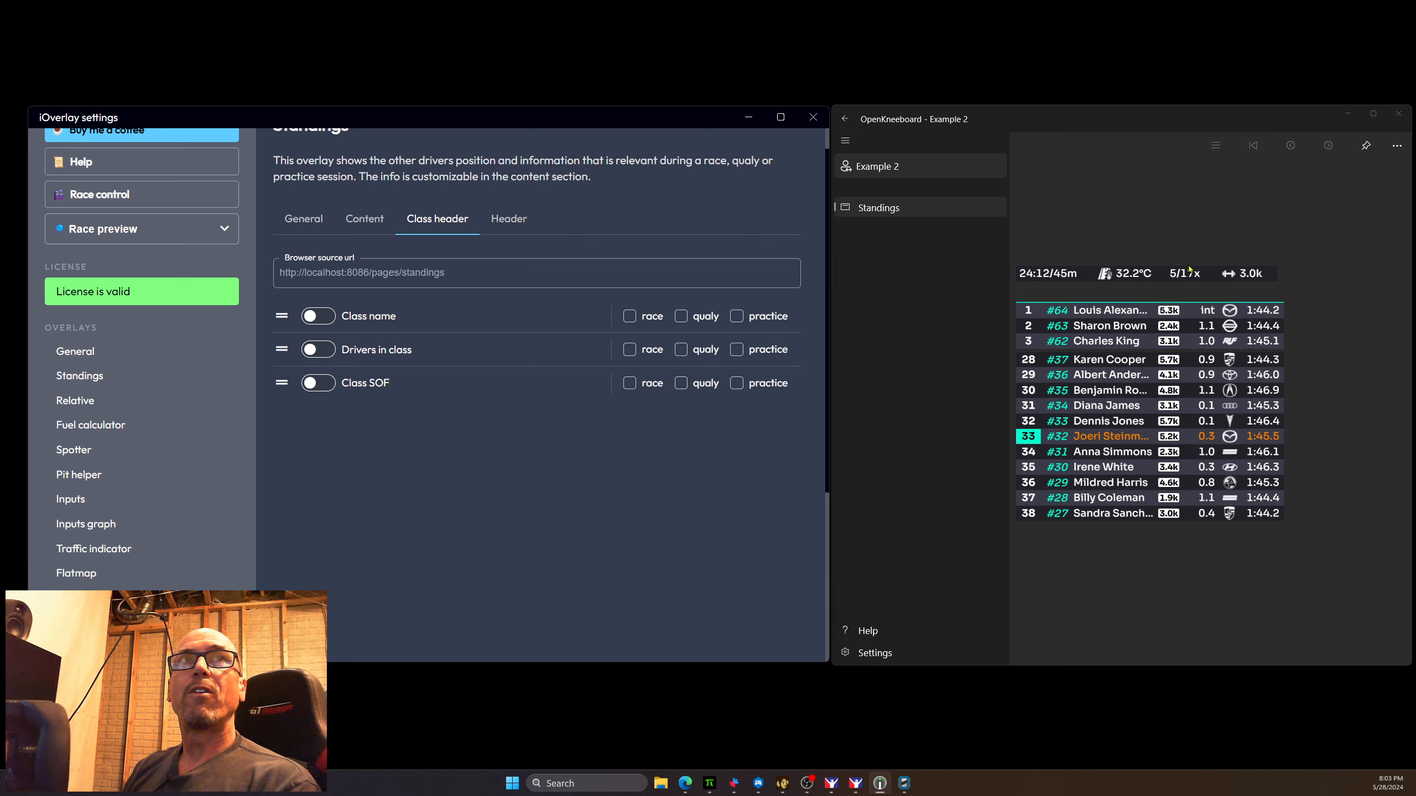
left_click(508, 218)
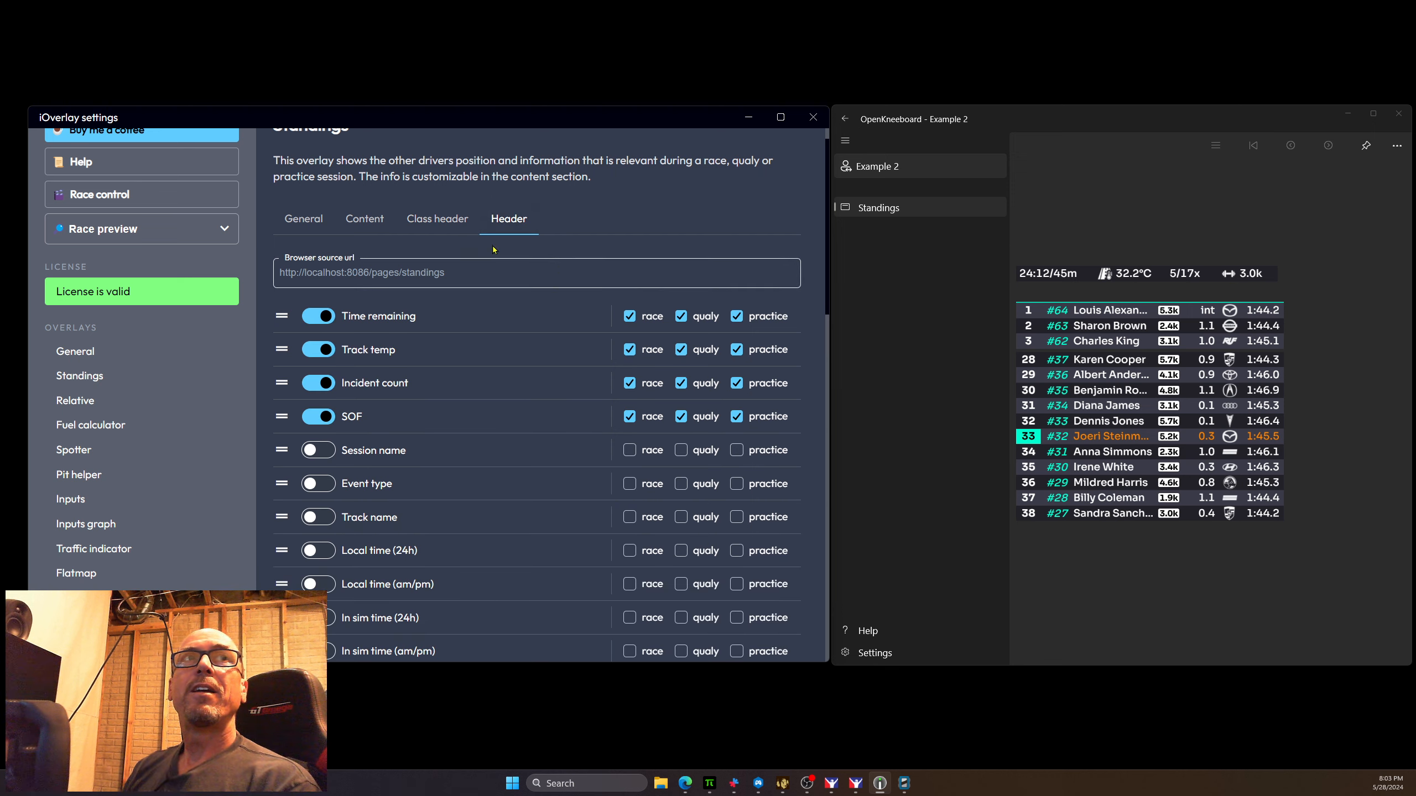
Step: Turn on Class SOF, Drivers in class and Class name in the streaming Standings overlay's class header
left_click(443, 223)
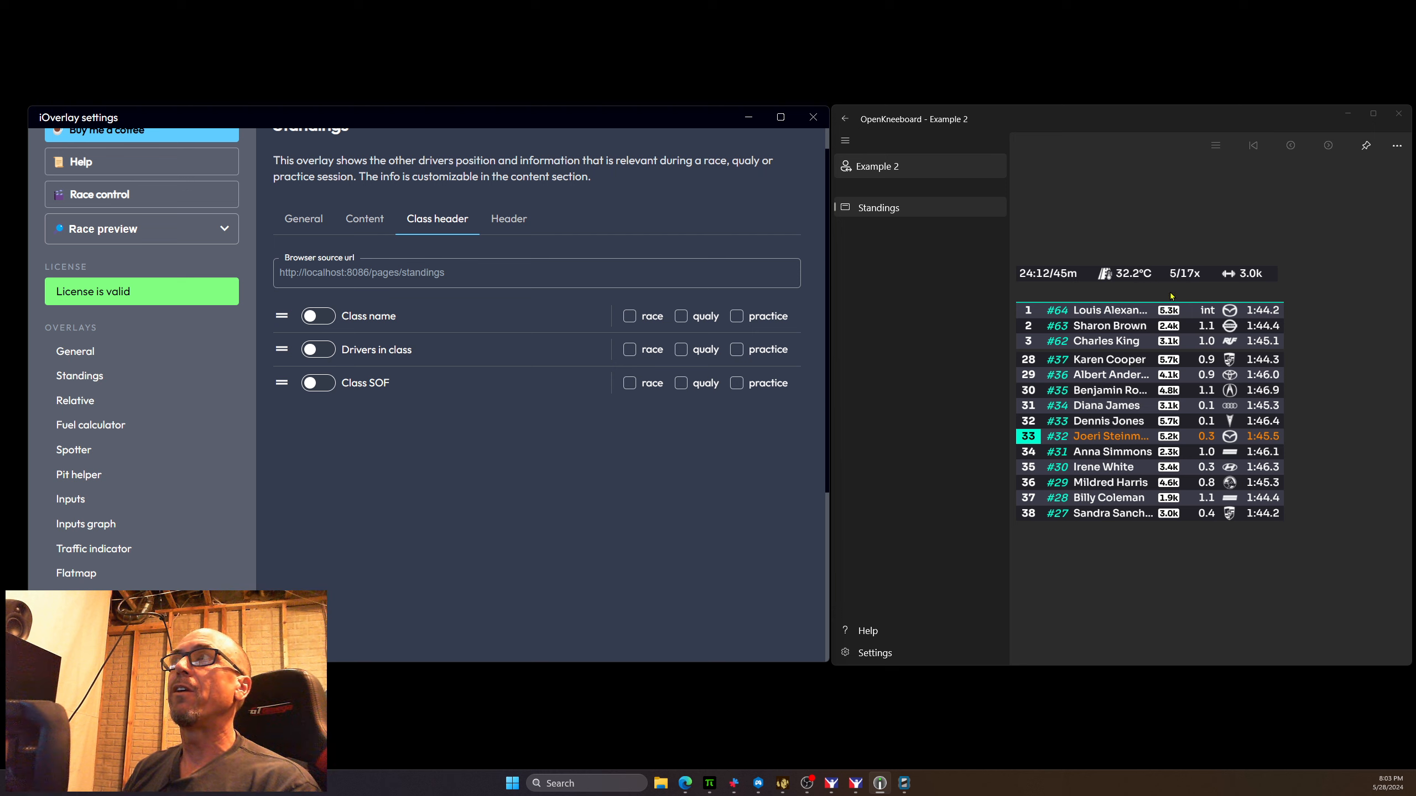
left_click(317, 383)
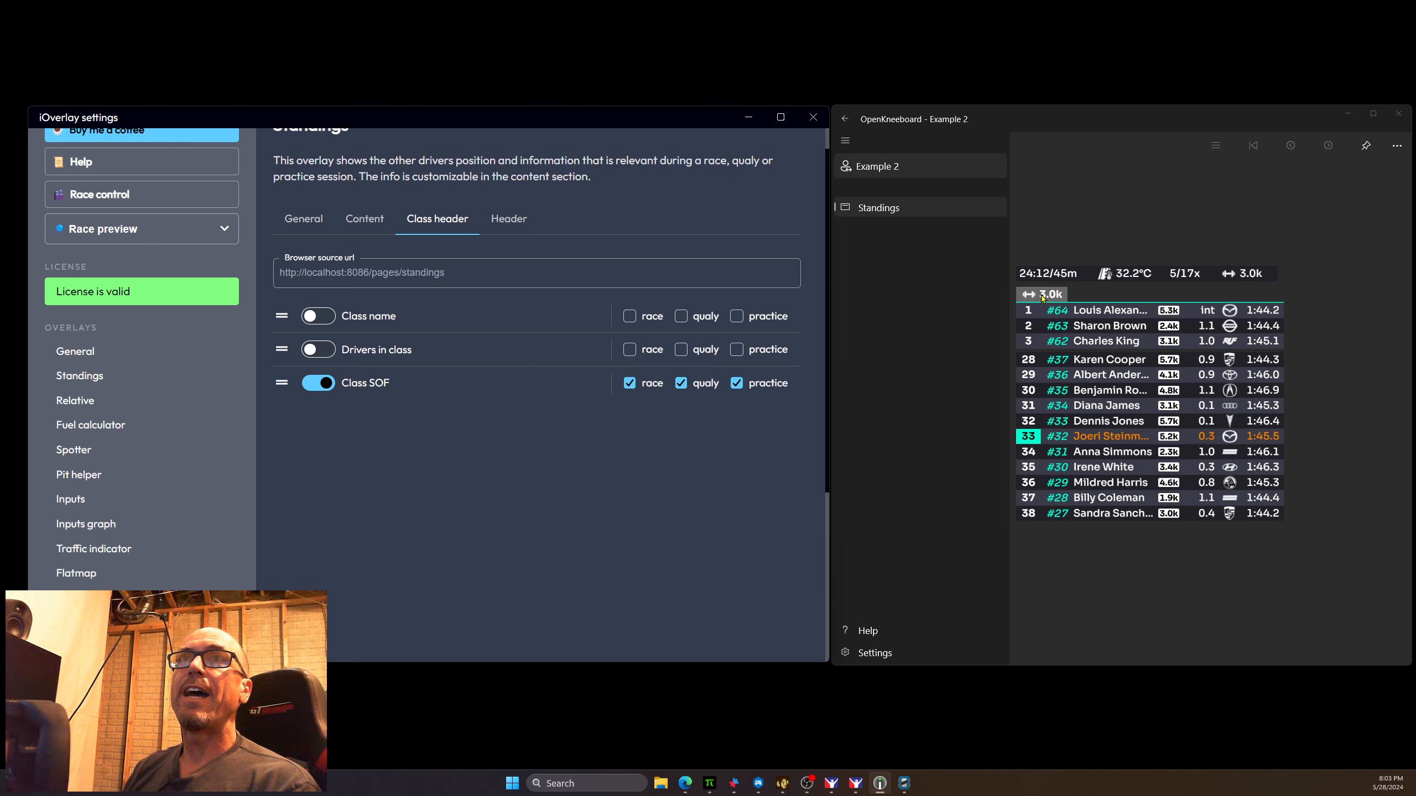
left_click(327, 388)
left_click(320, 386)
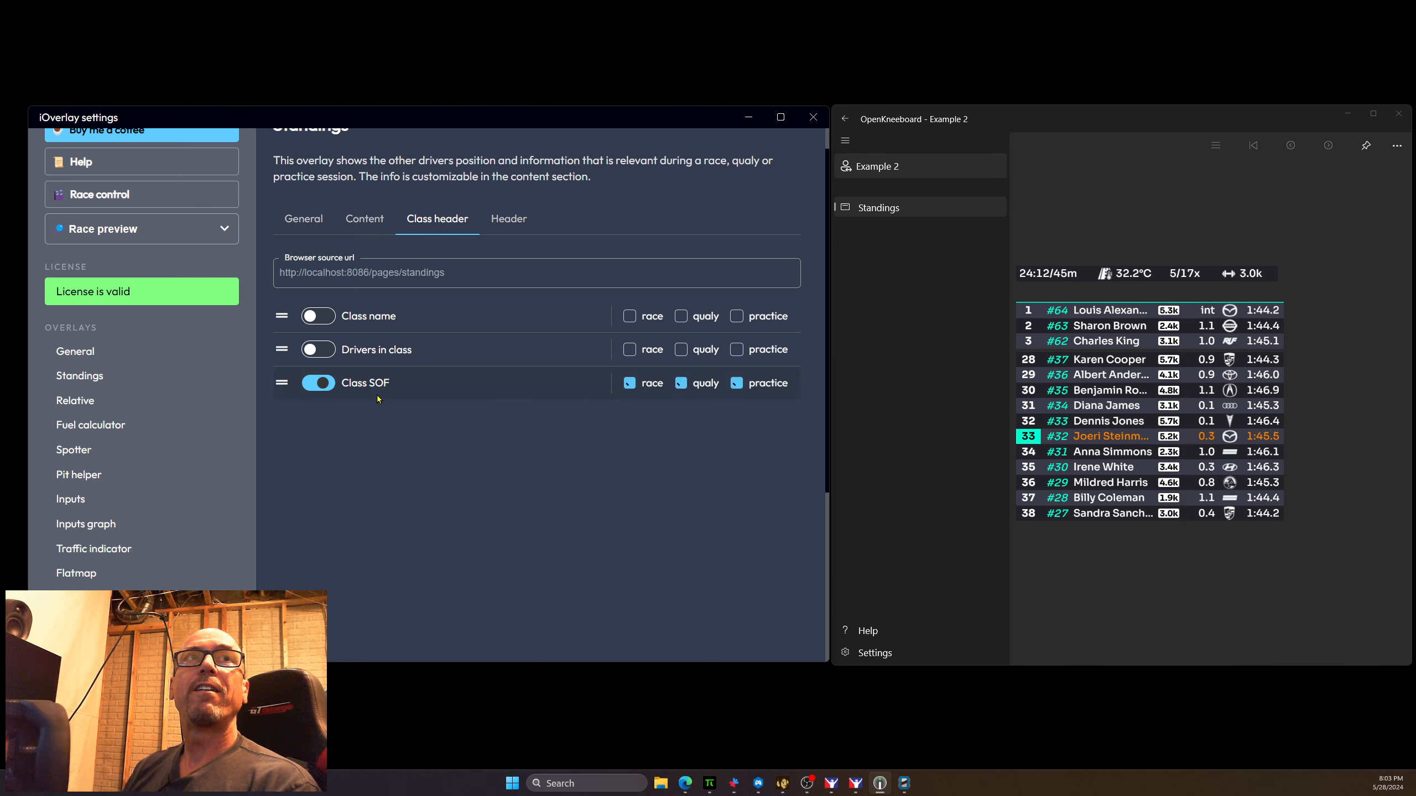
left_click(318, 349)
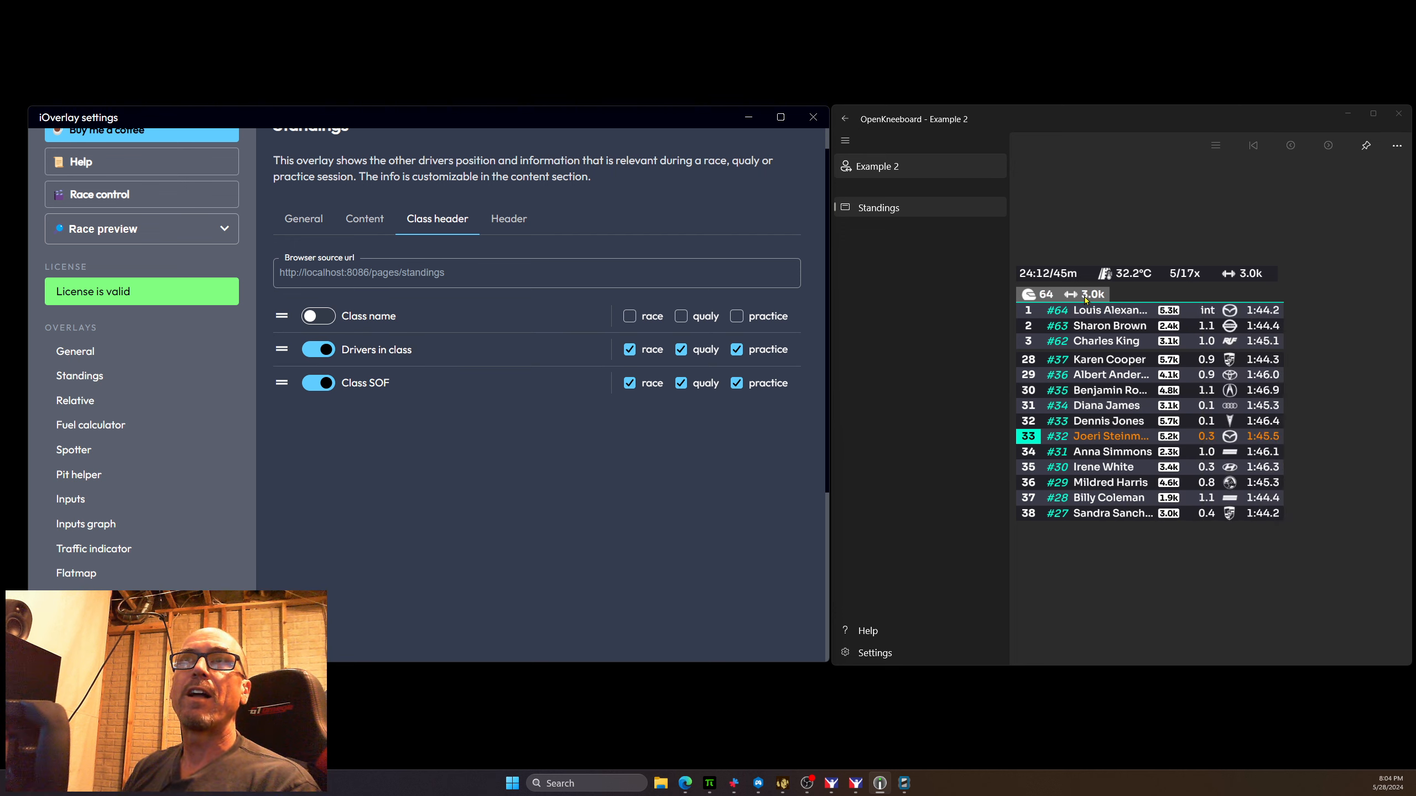
left_click(321, 349)
left_click(317, 316)
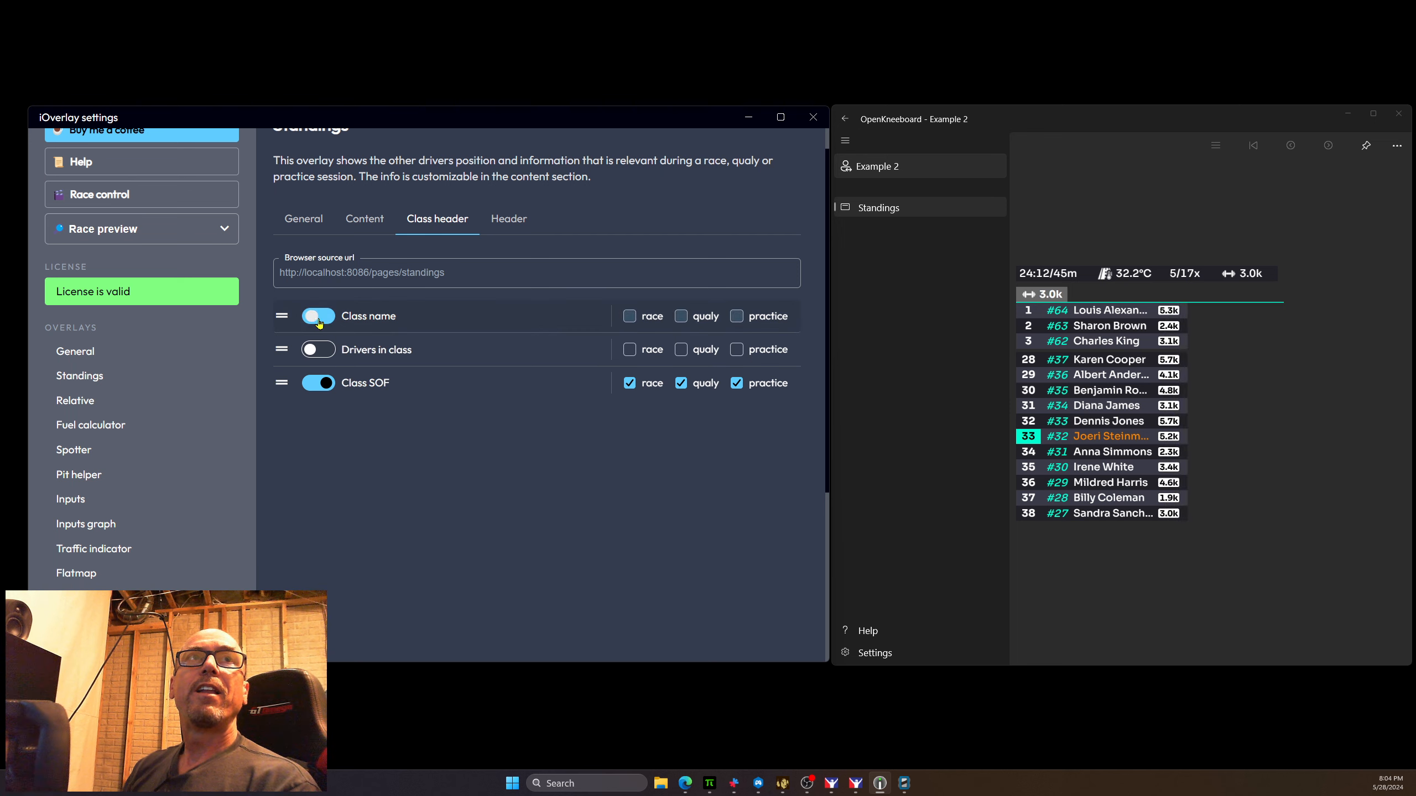
left_click(317, 351)
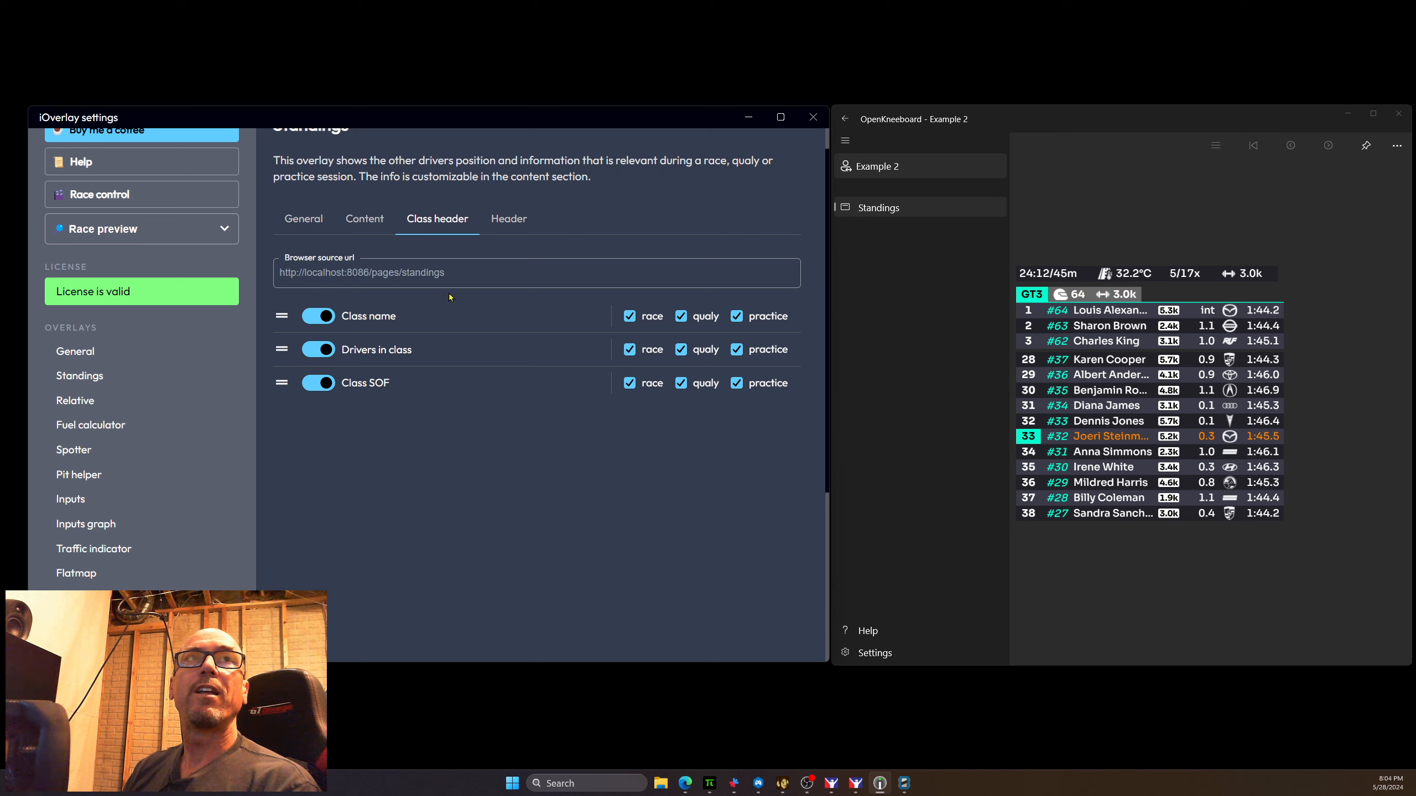
Step: Turn off the SOF item in the streaming Standings overlay's header settings
left_click(508, 218)
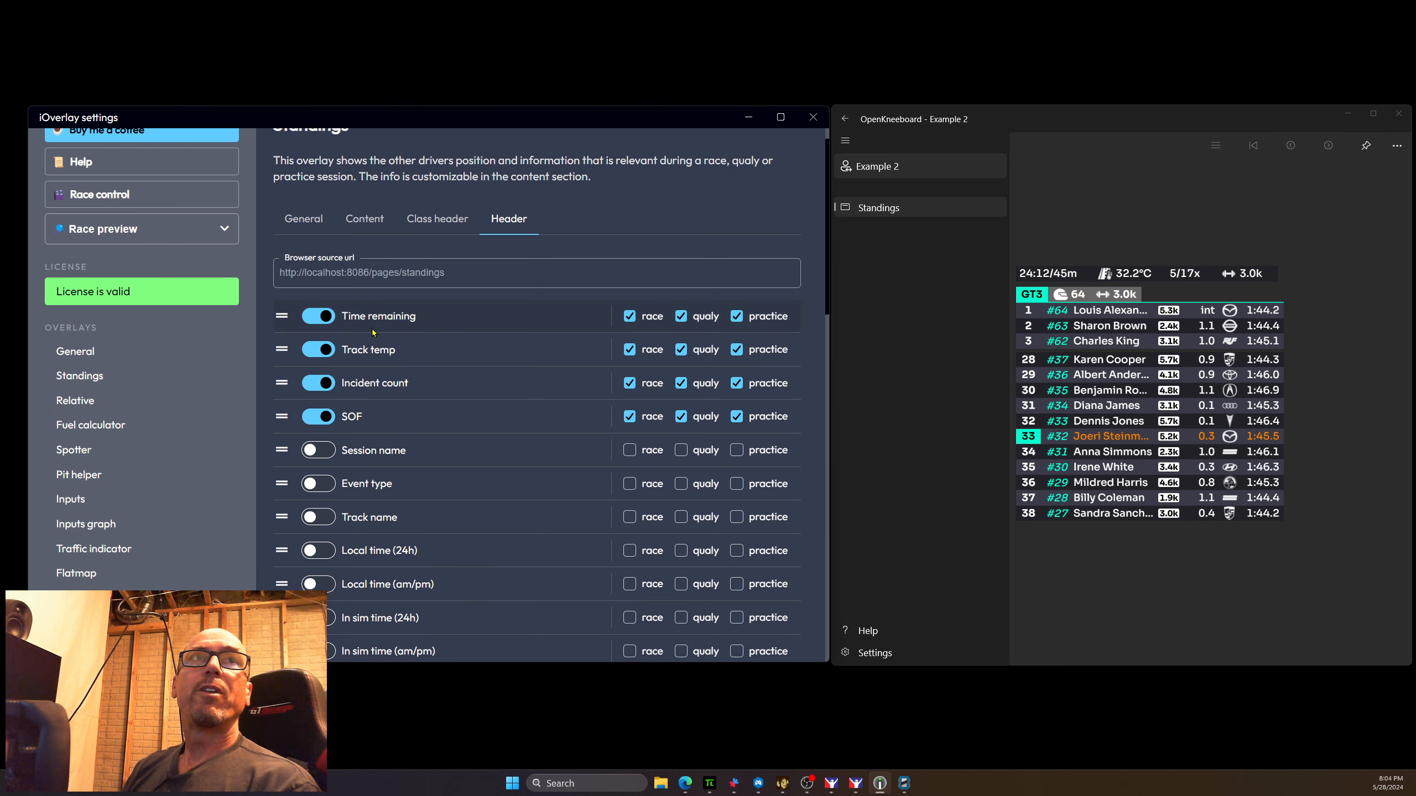
scroll(382, 302, "down", 3)
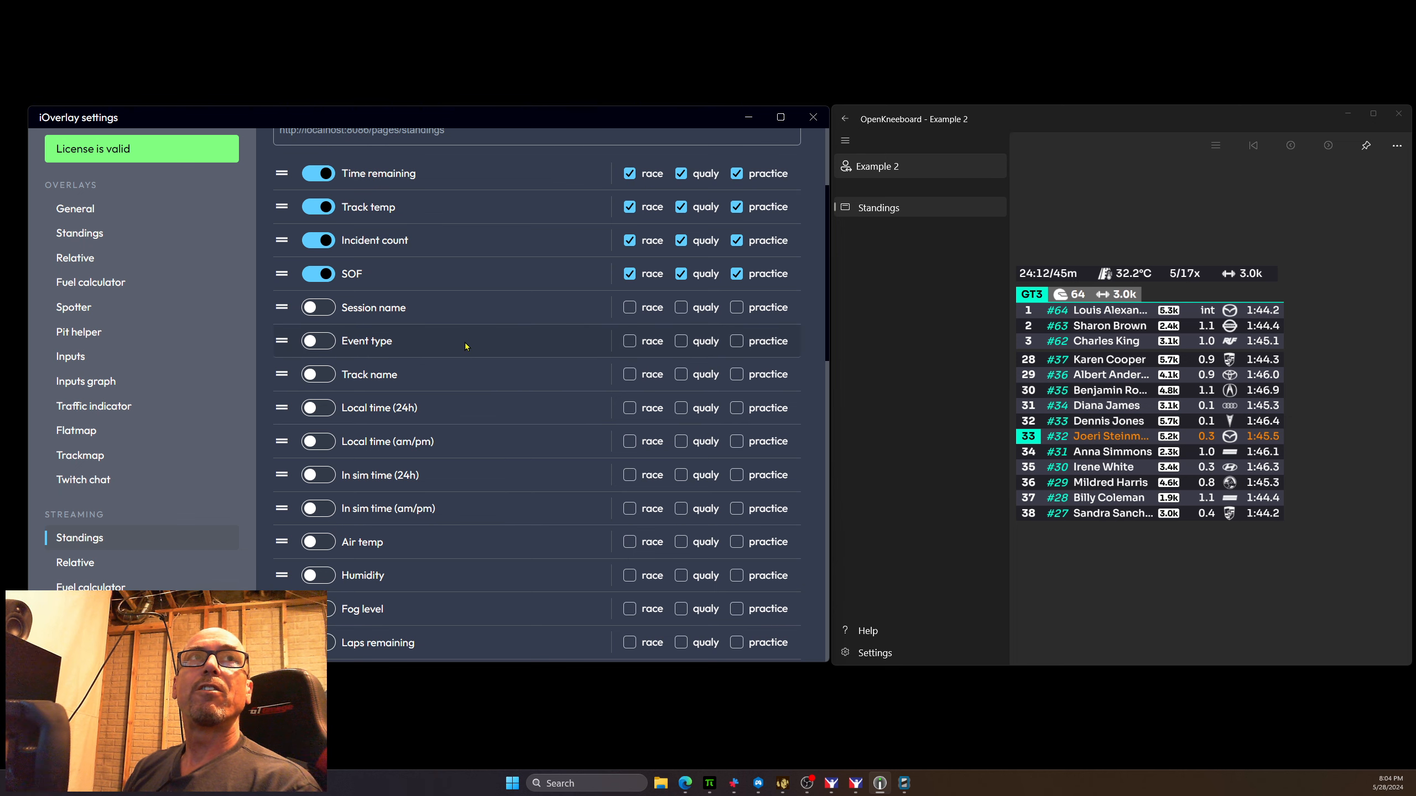
scroll(464, 343, "up", 2)
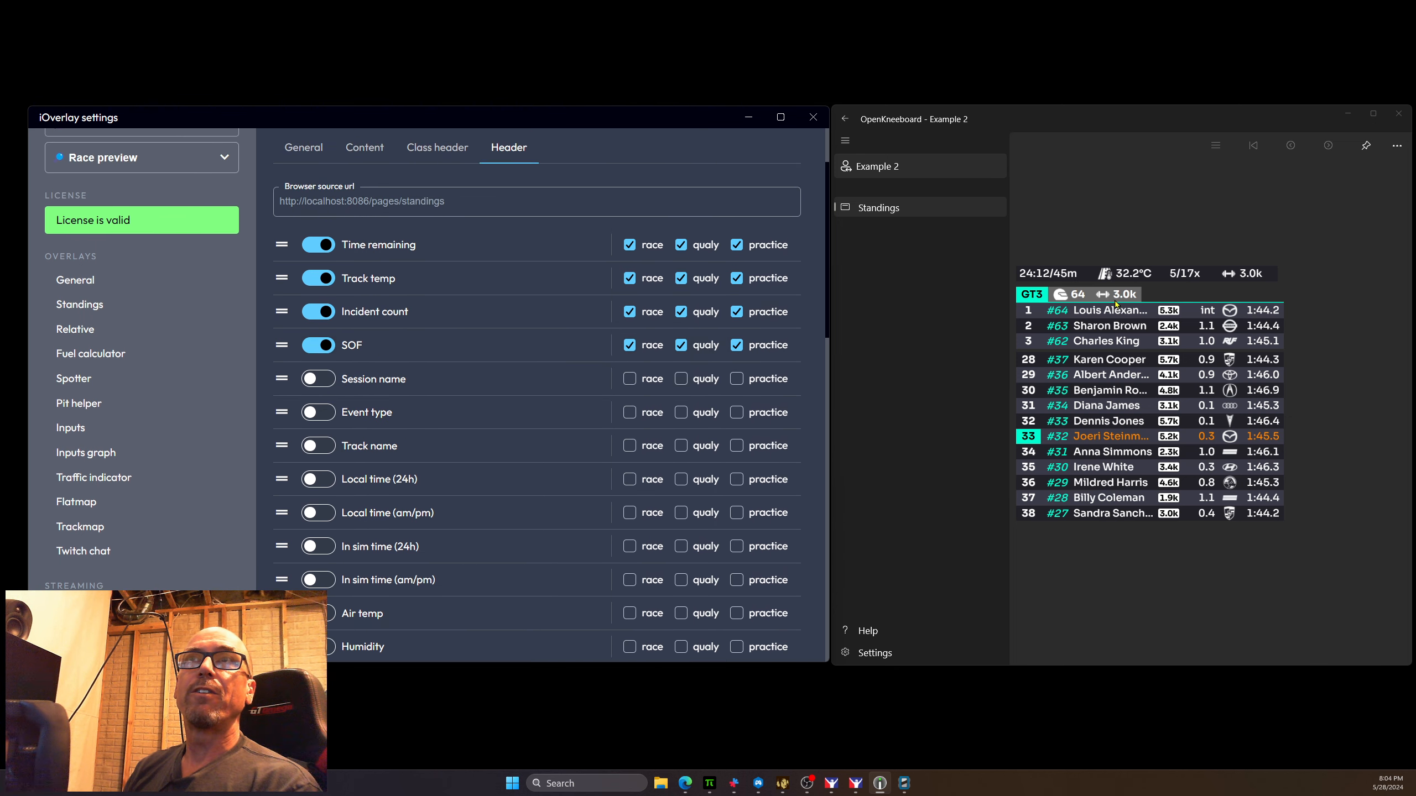
left_click(318, 345)
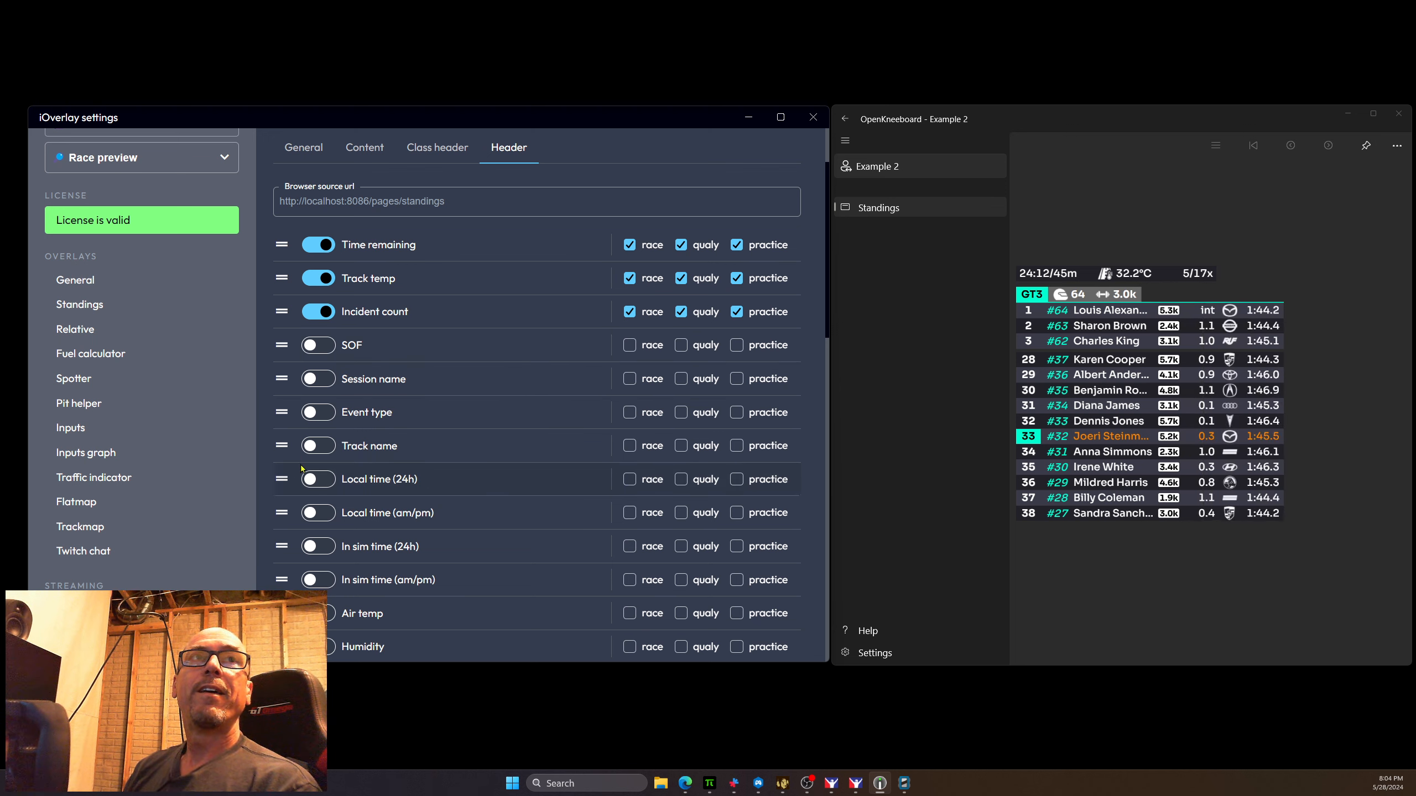
Step: Try out the In sim time (24h), Air temp and Laps remaining header items and turn each one off again
left_click(317, 551)
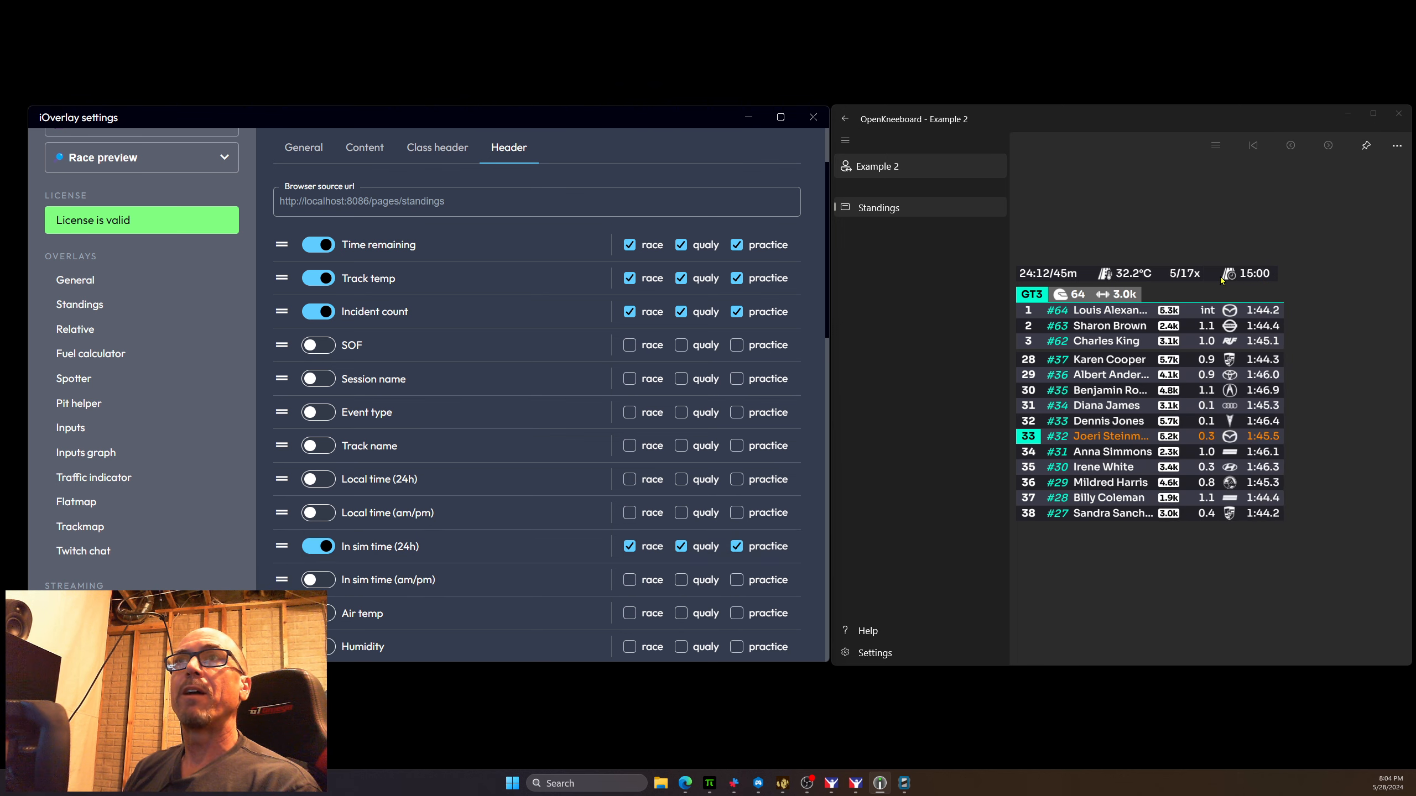
left_click(319, 546)
scroll(345, 511, "down", 3)
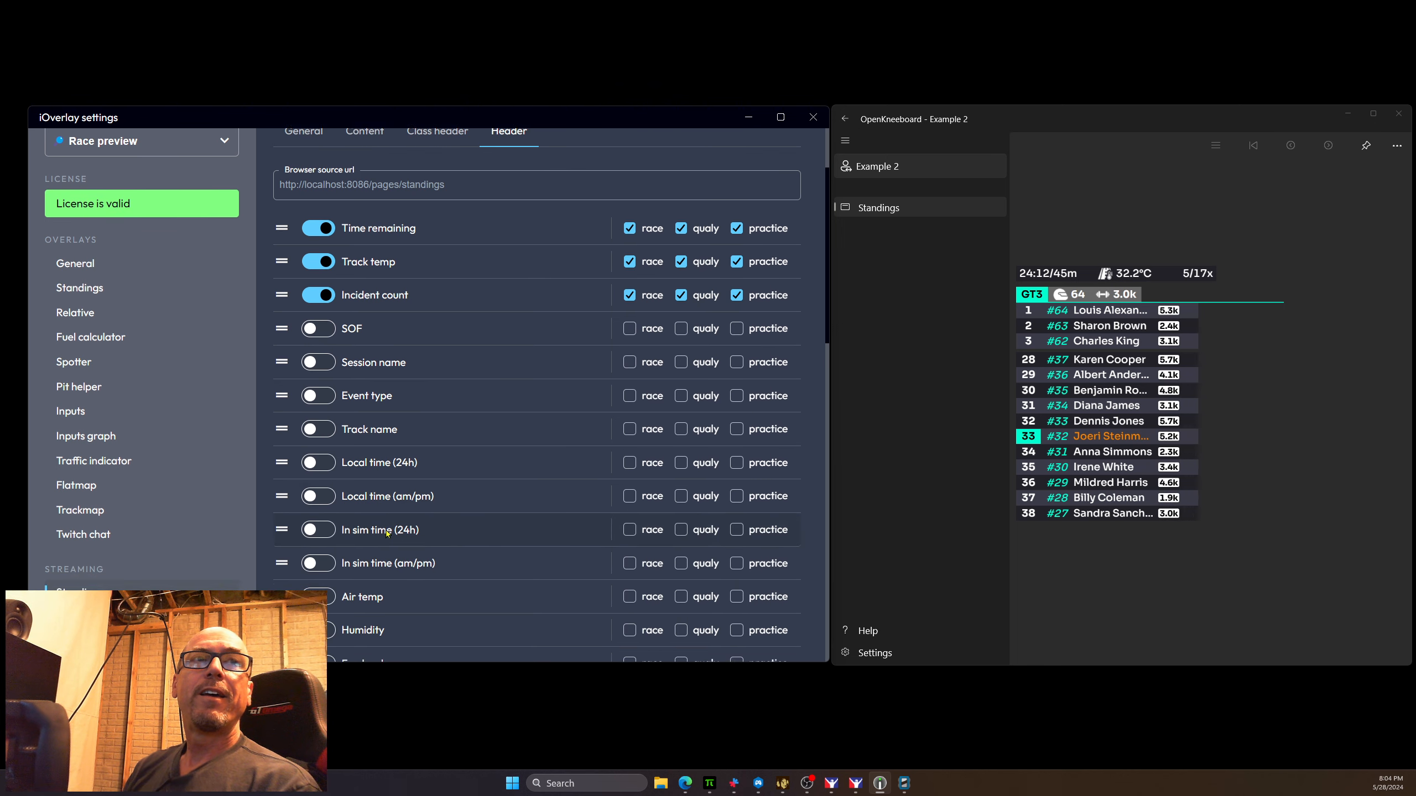
left_click(323, 474)
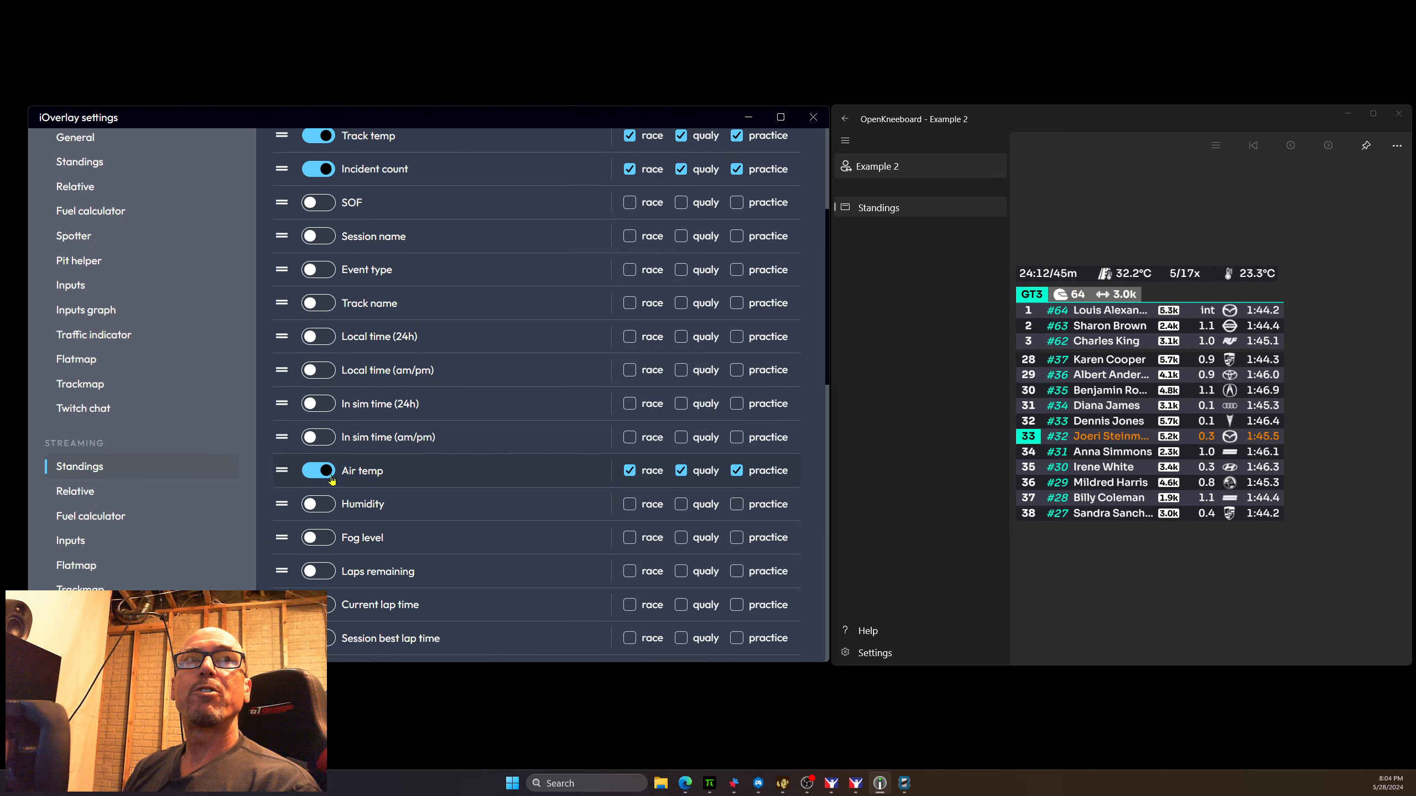
left_click(312, 573)
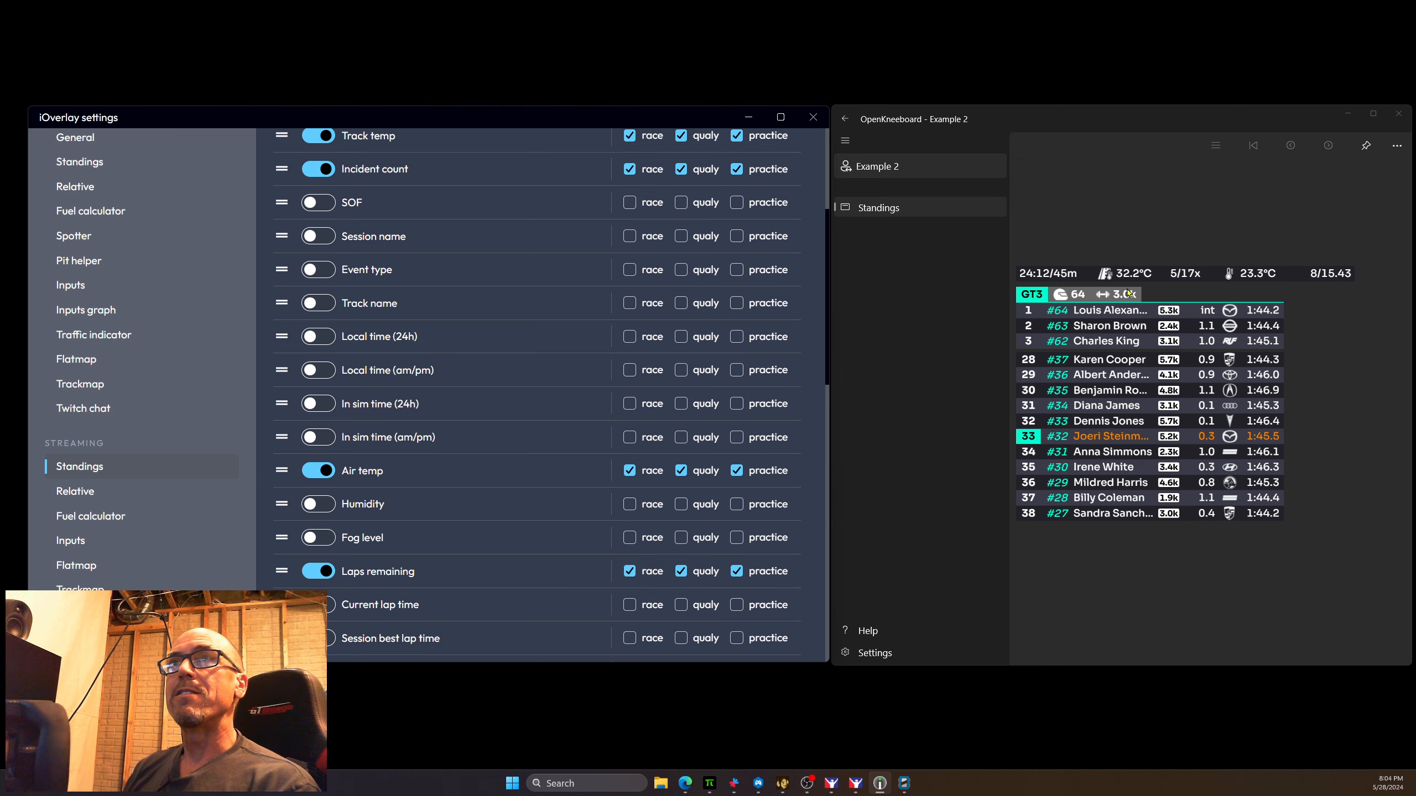
left_click(318, 571)
left_click(318, 470)
scroll(484, 506, "up", 1)
scroll(484, 506, "up", 2)
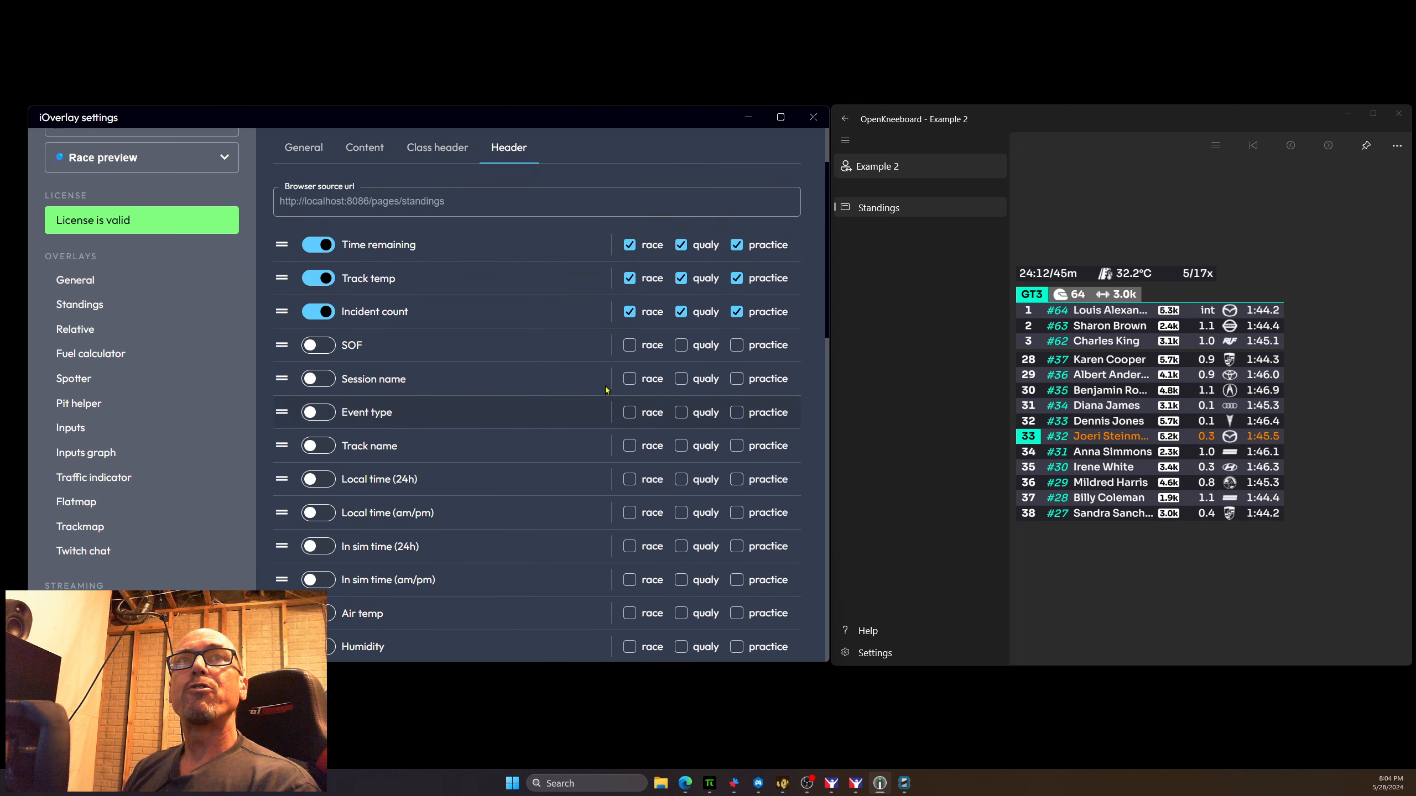
Step: Switch the overlay preview to No preview (live) and back to Race preview
scroll(493, 346, "up", 2)
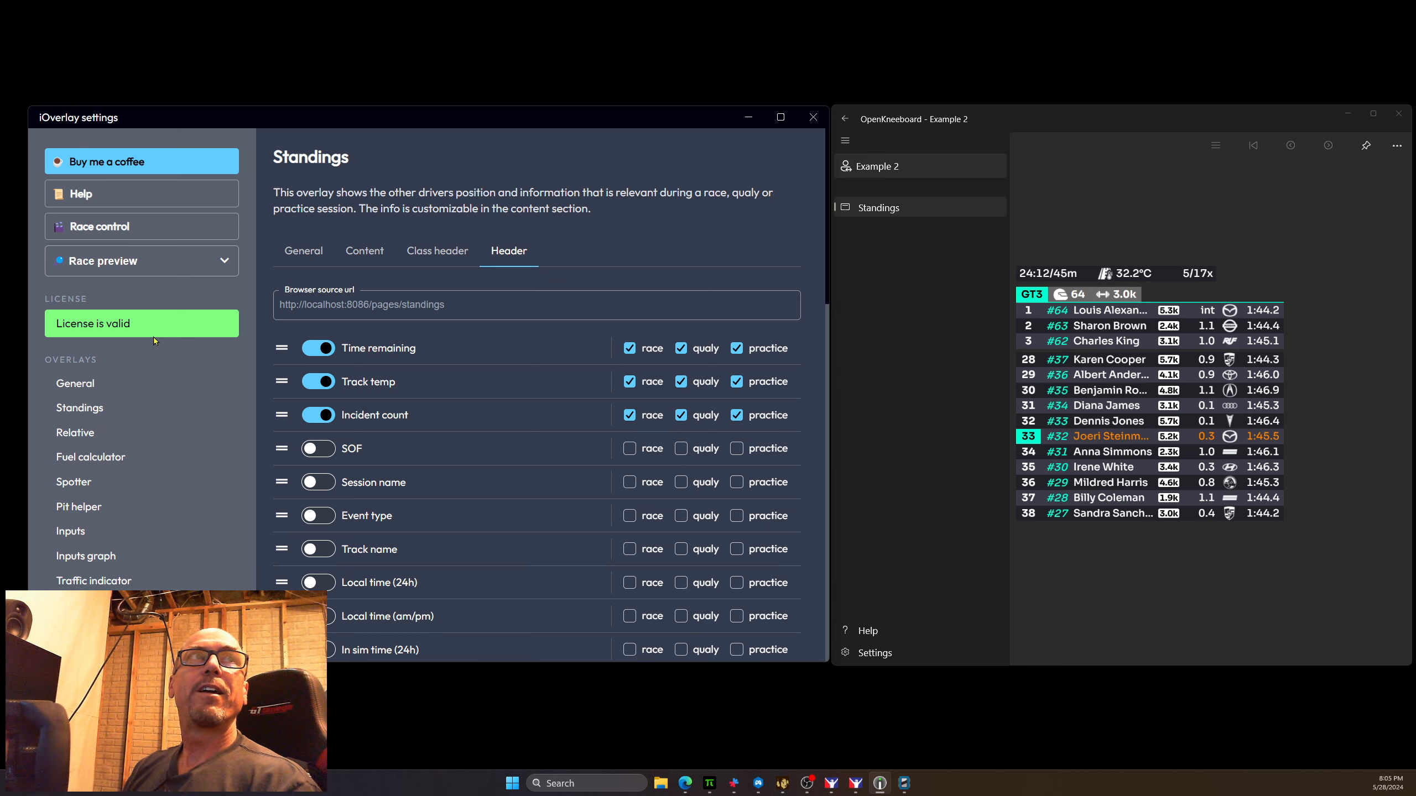
left_click(104, 266)
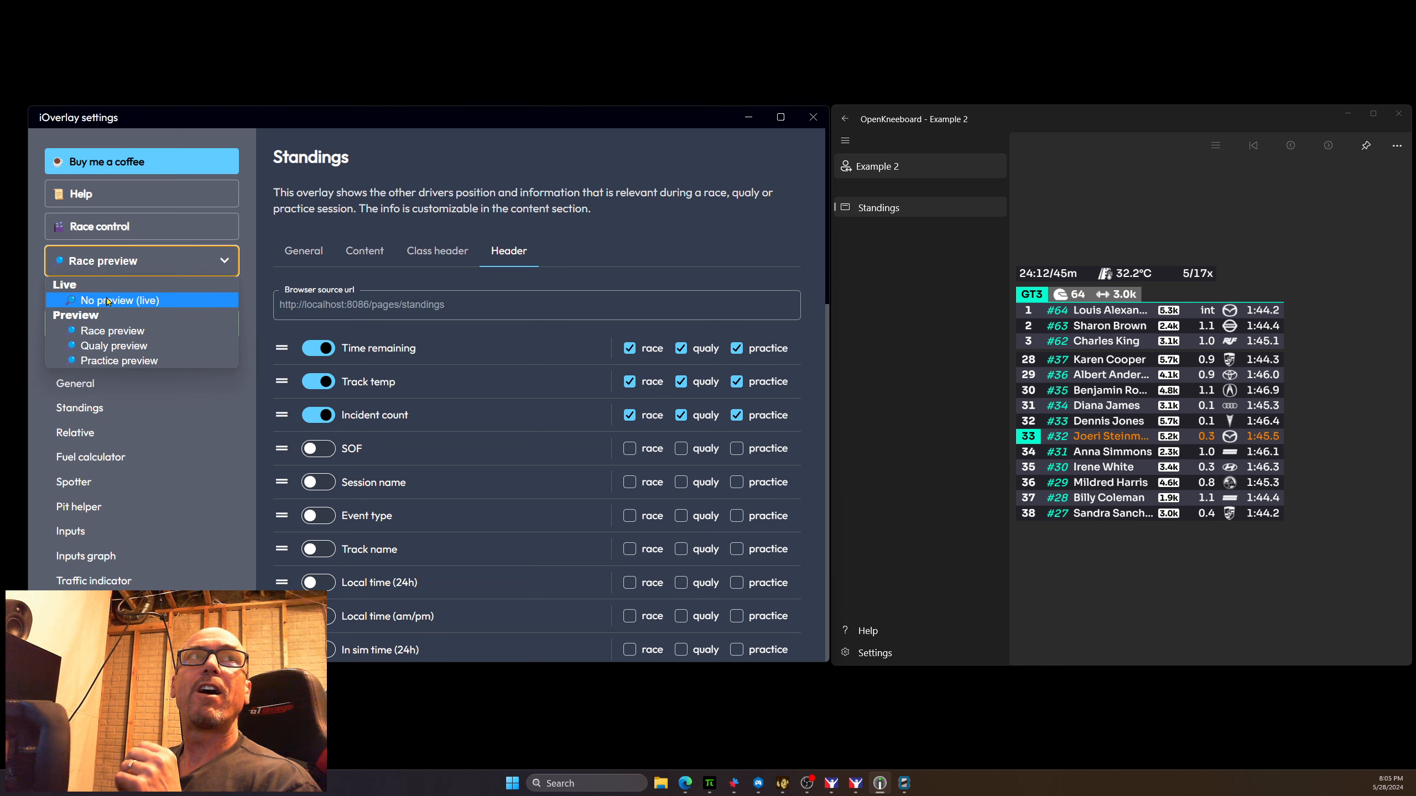
left_click(108, 300)
left_click(144, 267)
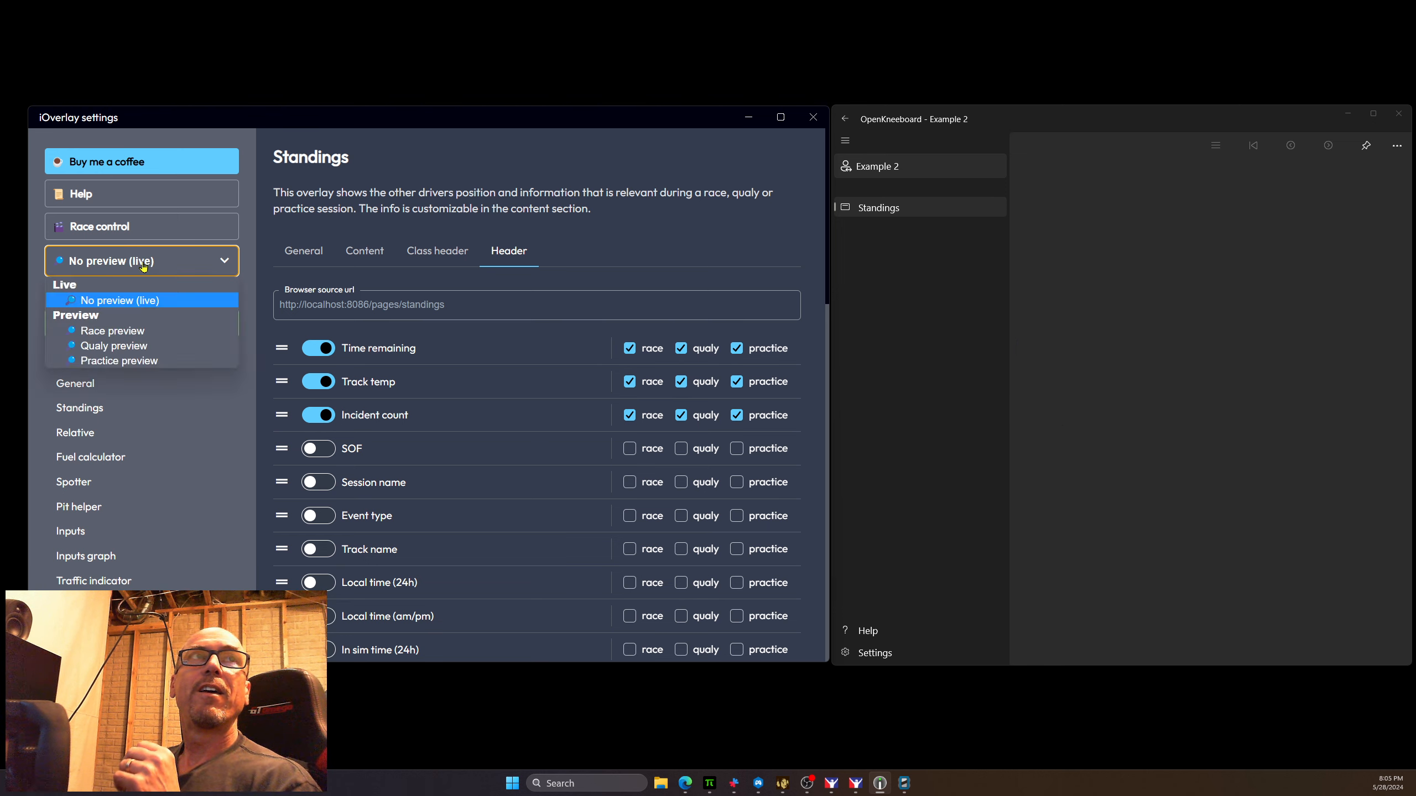
left_click(123, 333)
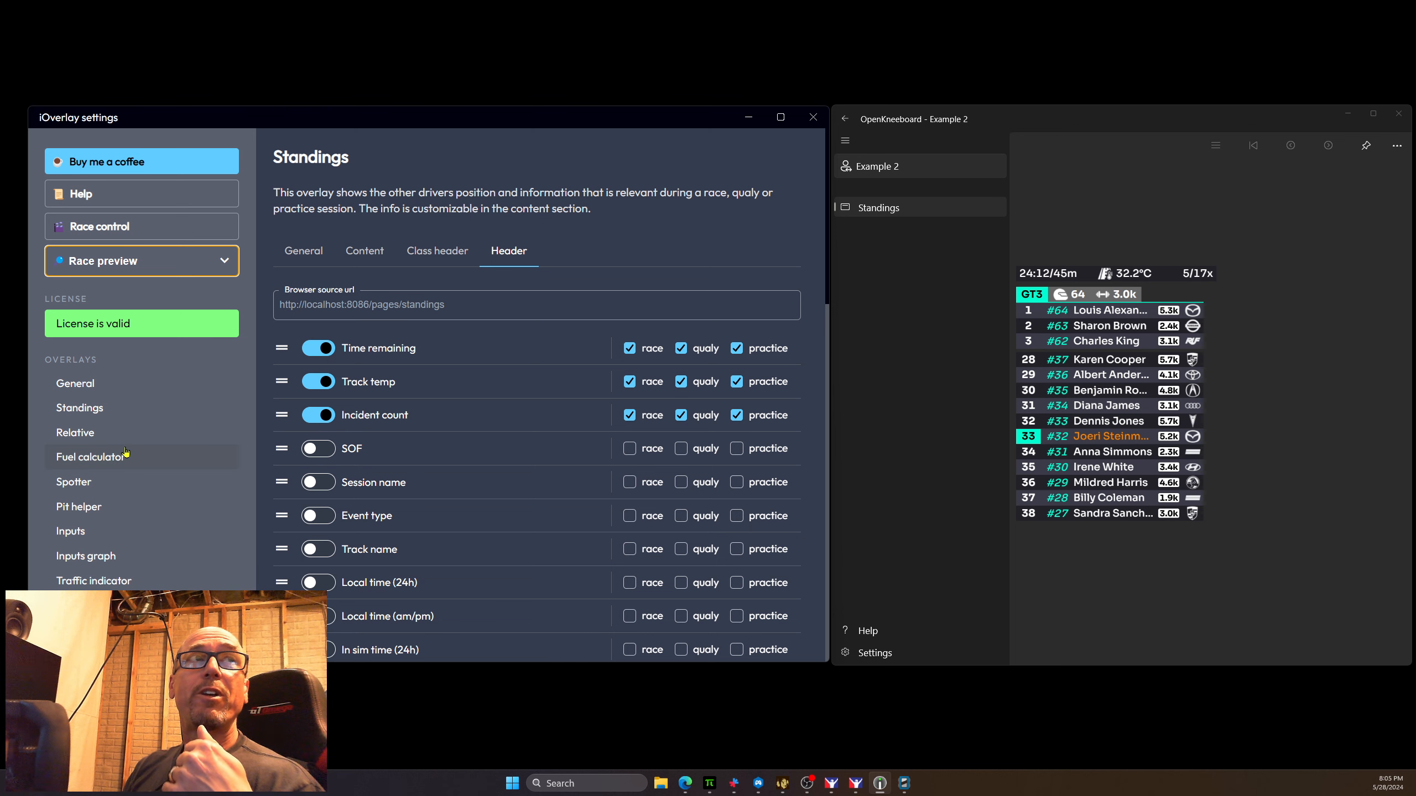
scroll(121, 455, "down", 3)
scroll(81, 513, "down", 3)
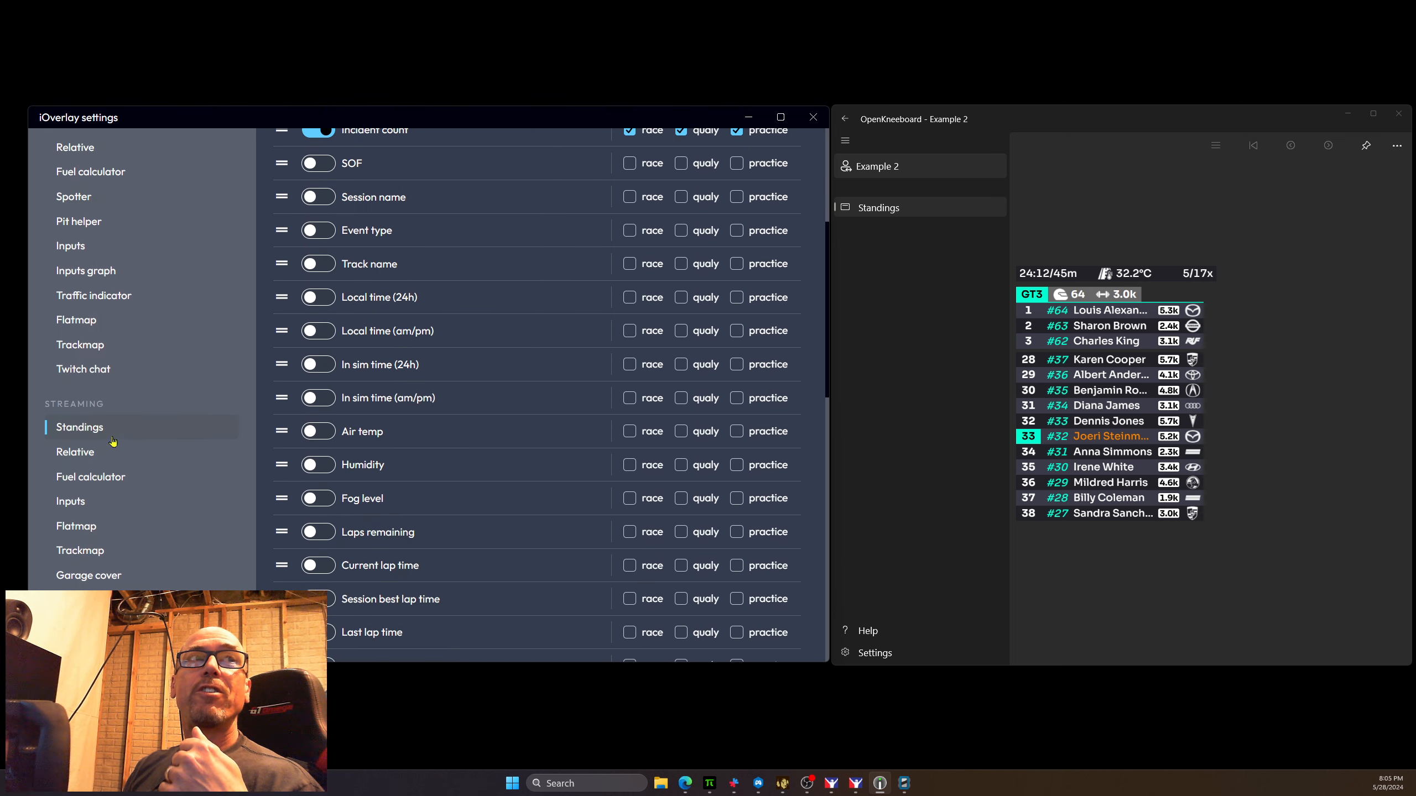
scroll(88, 440, "up", 6)
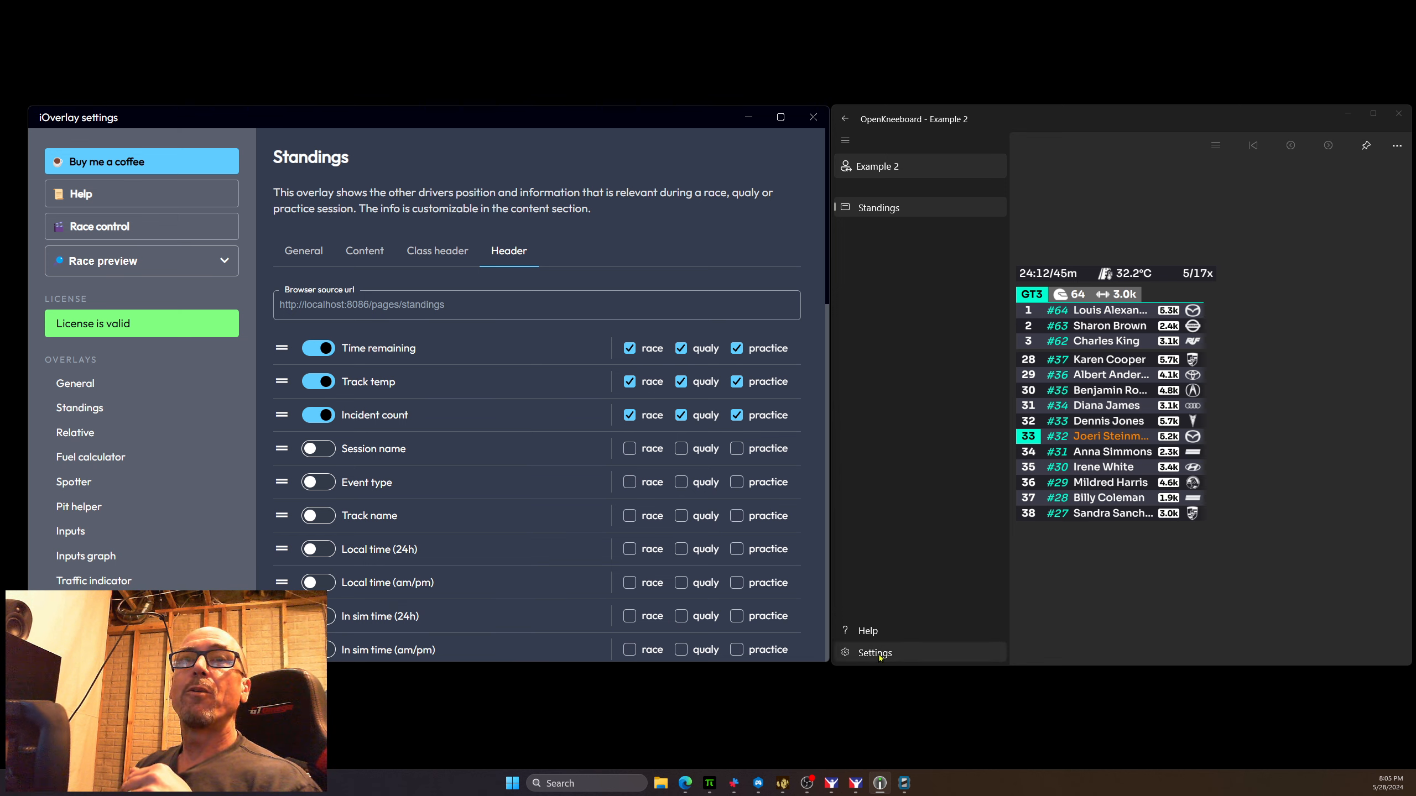
left_click(899, 665)
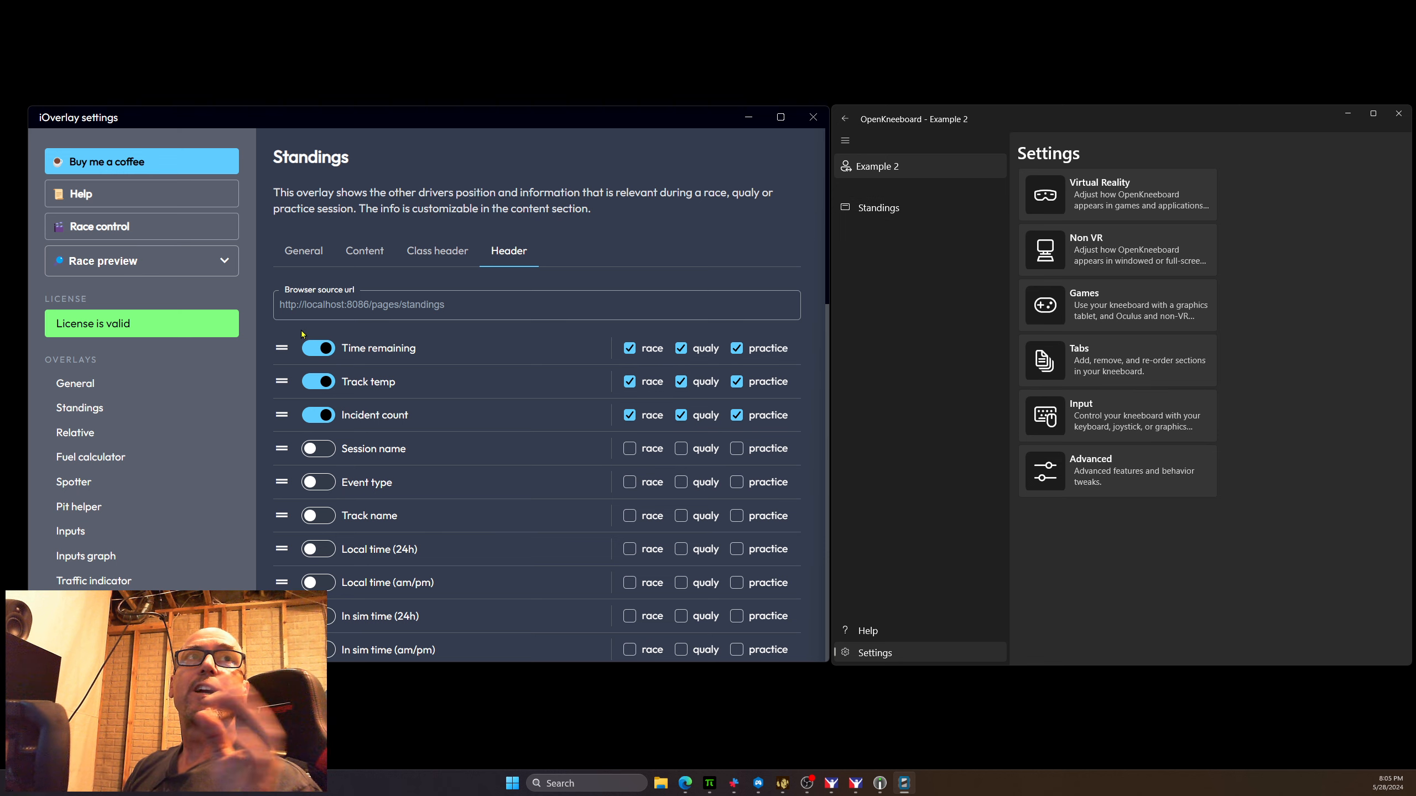
left_click(898, 207)
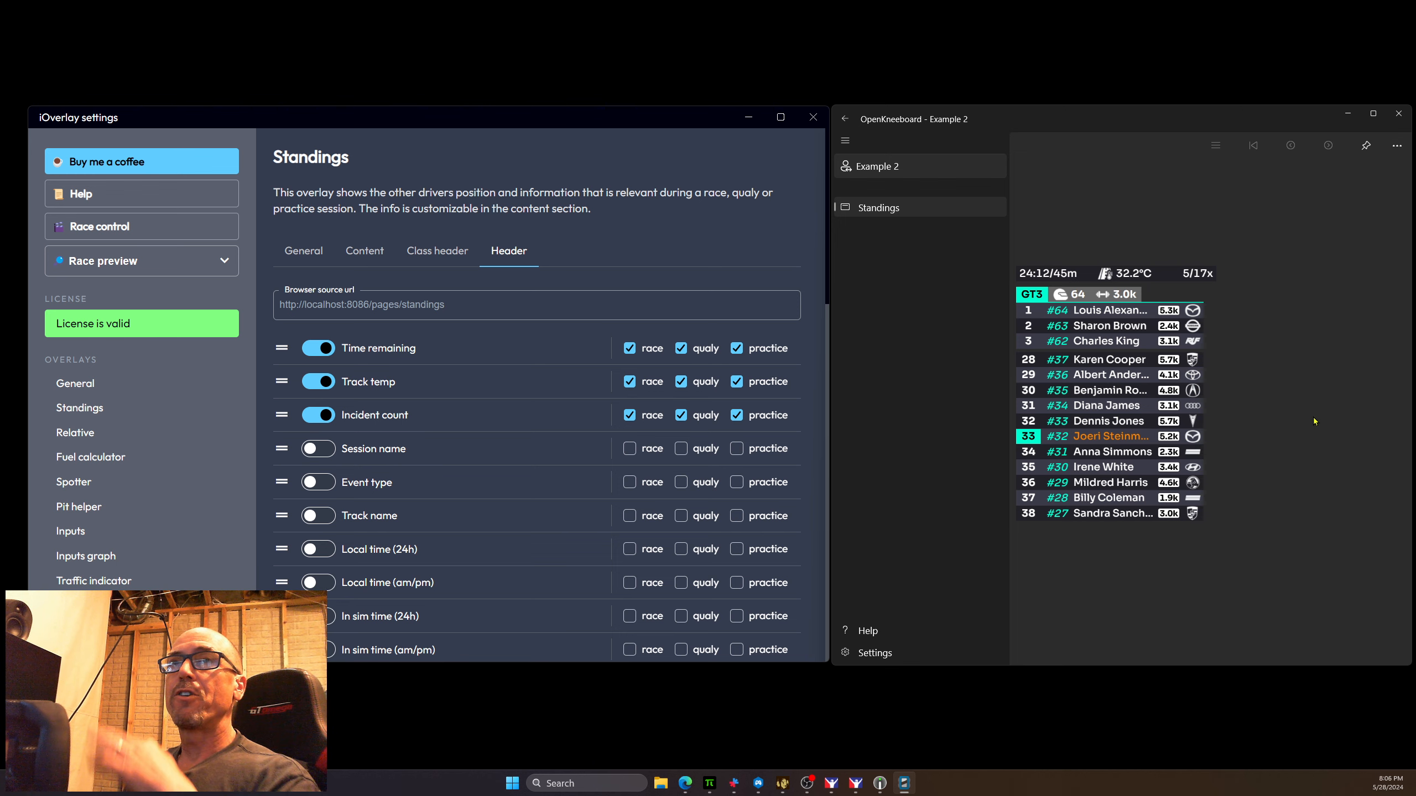
Step: Move the OpenKneeboard window partly over the iOverlay settings and open OpenKneeboard's Virtual Reality settings
left_click_drag(1206, 133, 869, 133)
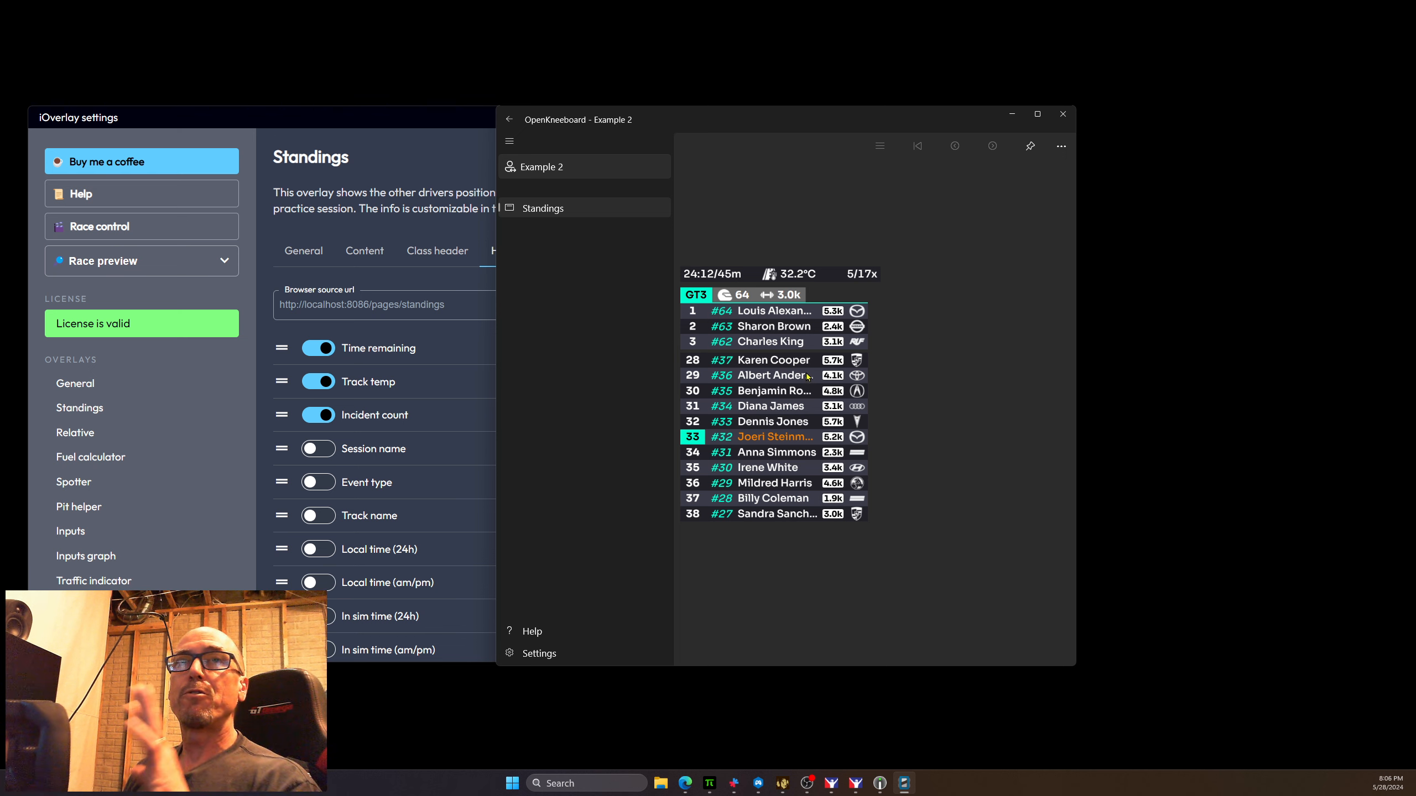
left_click(562, 654)
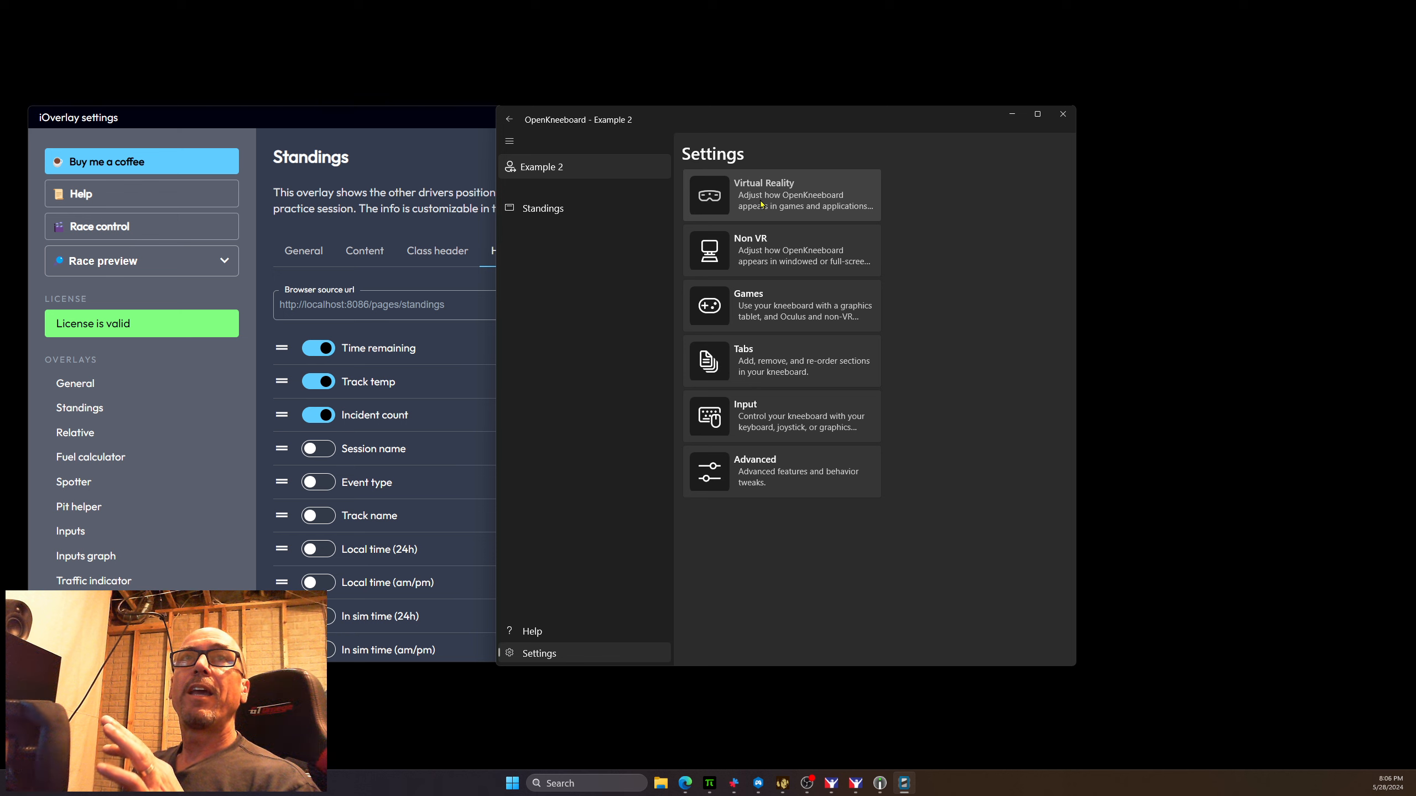
left_click(762, 205)
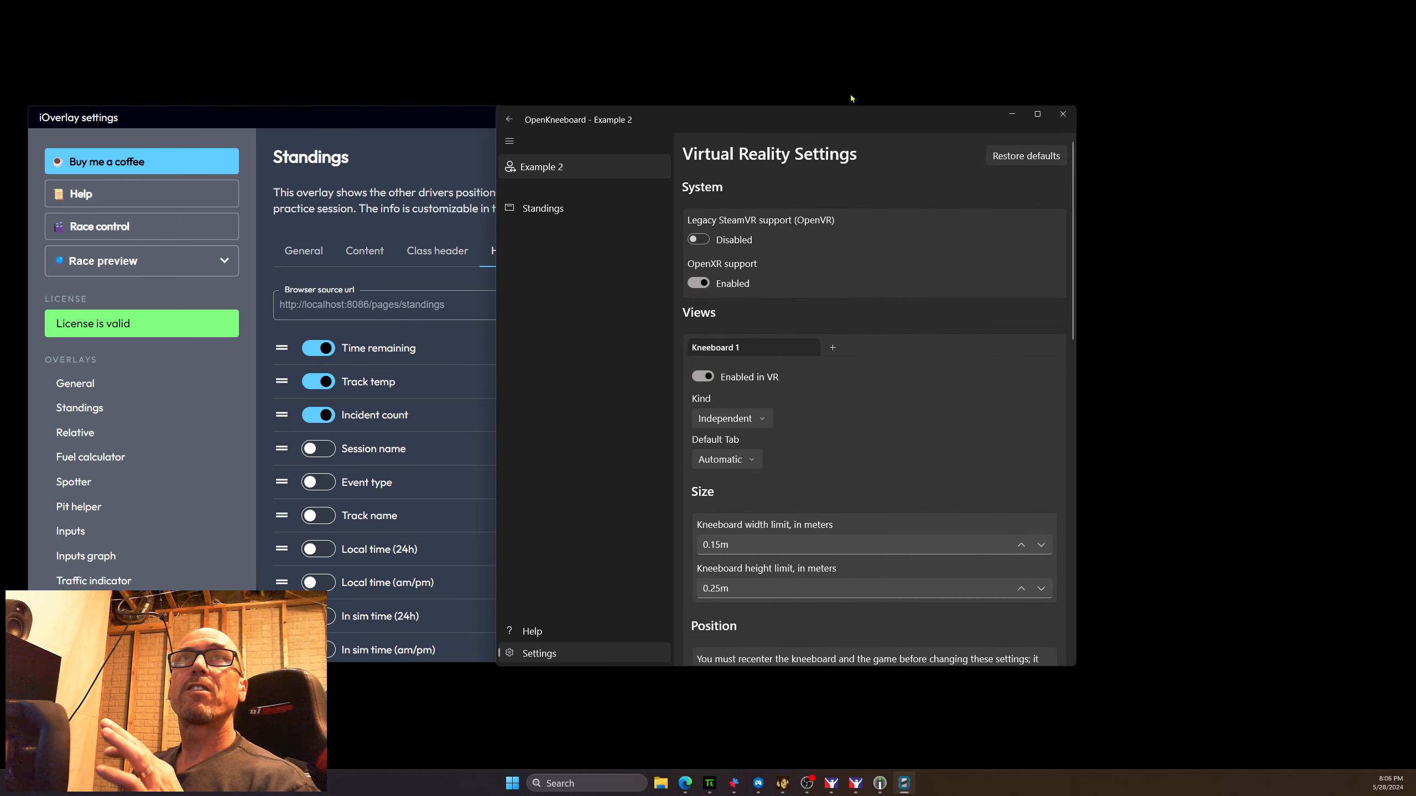
mouse_move(851, 117)
left_mouse_down()
mouse_move(853, 85)
mouse_move(849, 96)
left_mouse_up()
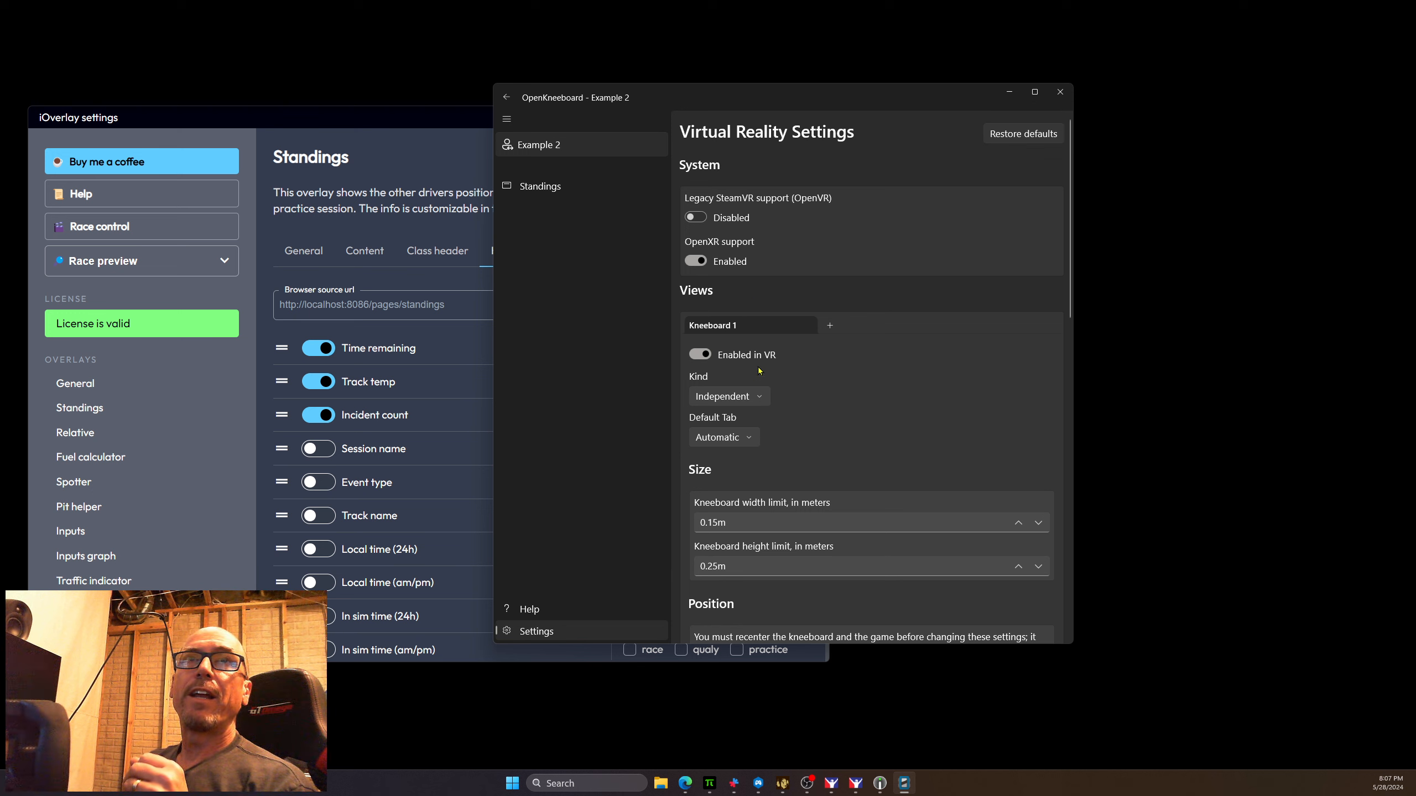
Step: Check the kind options of Kneeboard 1, keeping Independent, and set its default tab to Standings
scroll(733, 368, "down", 3)
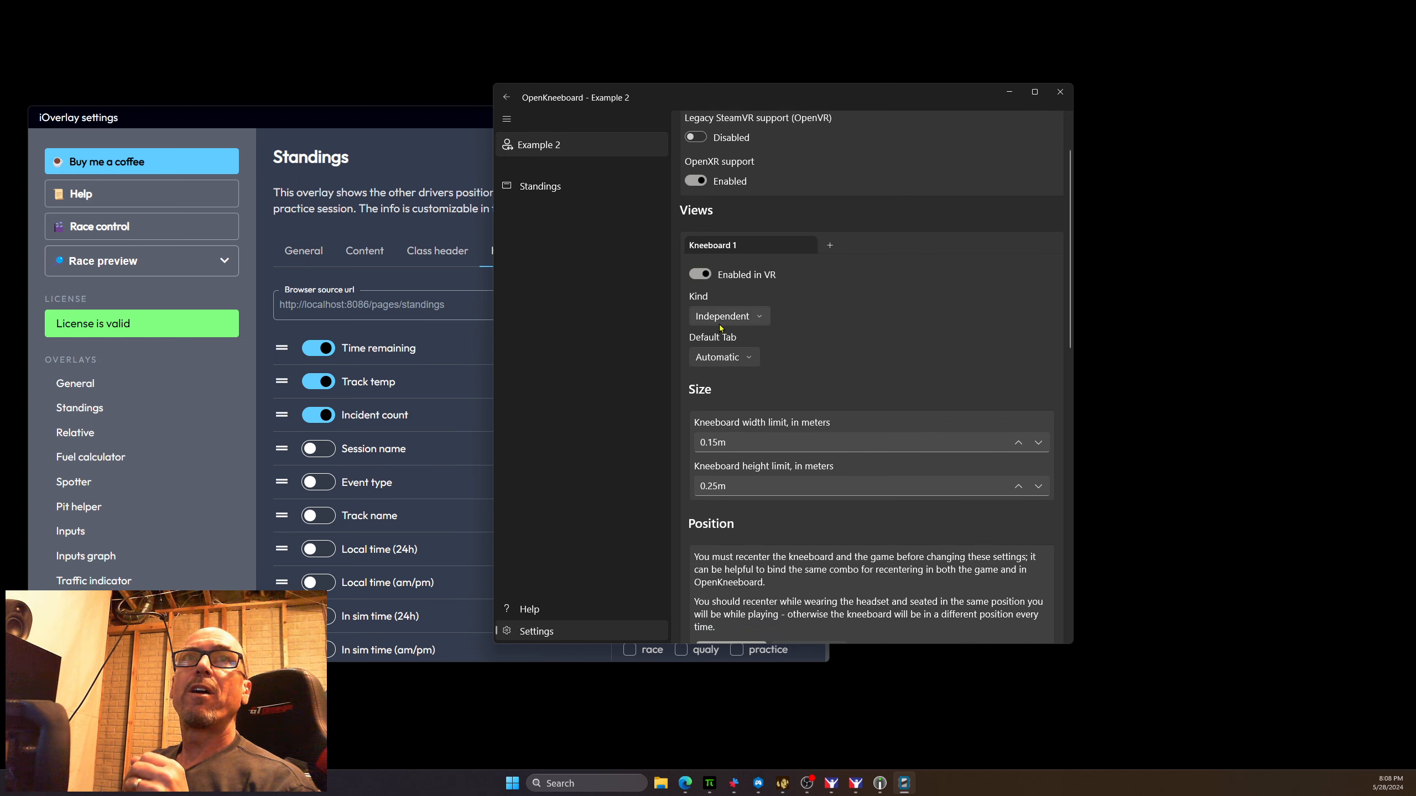
left_click(762, 320)
left_click(817, 336)
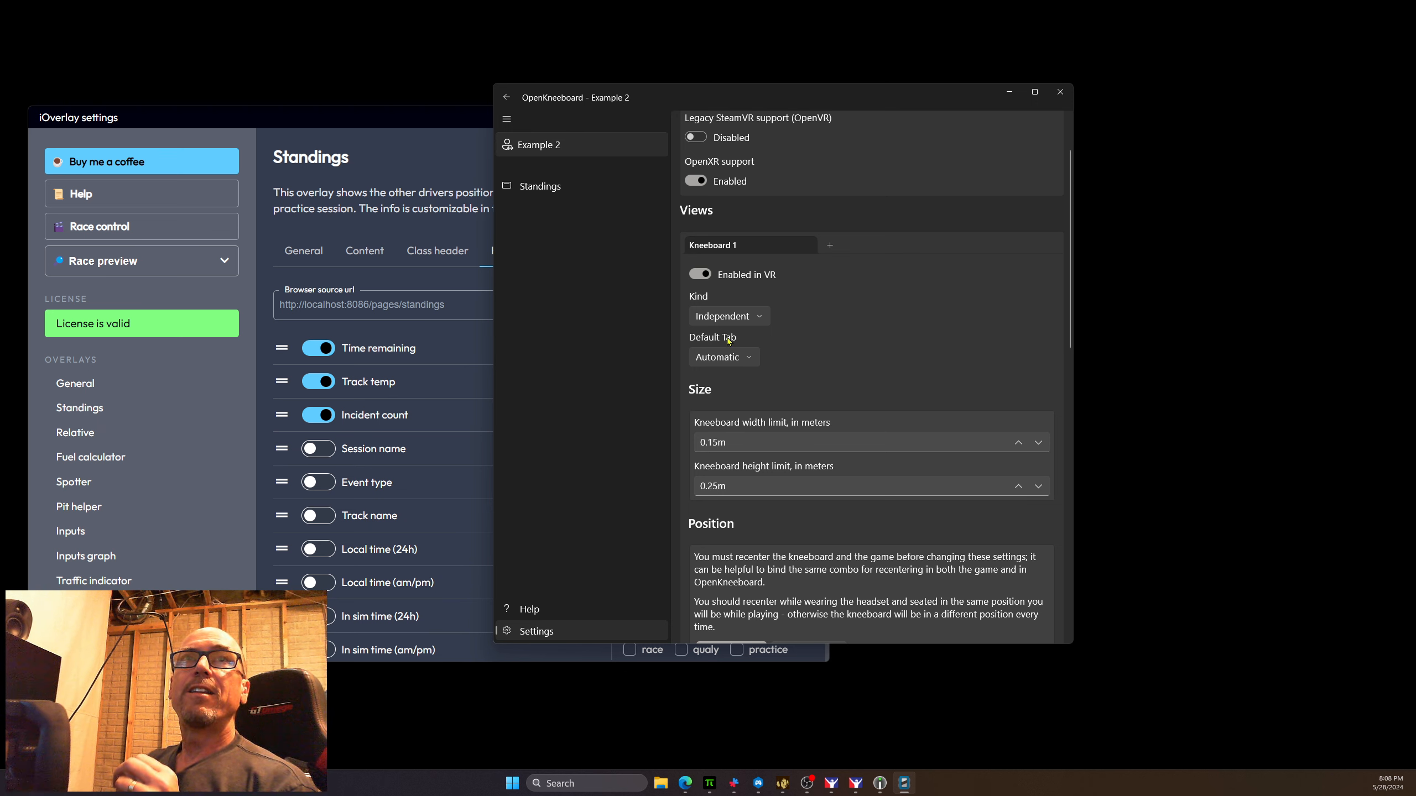
left_click(744, 362)
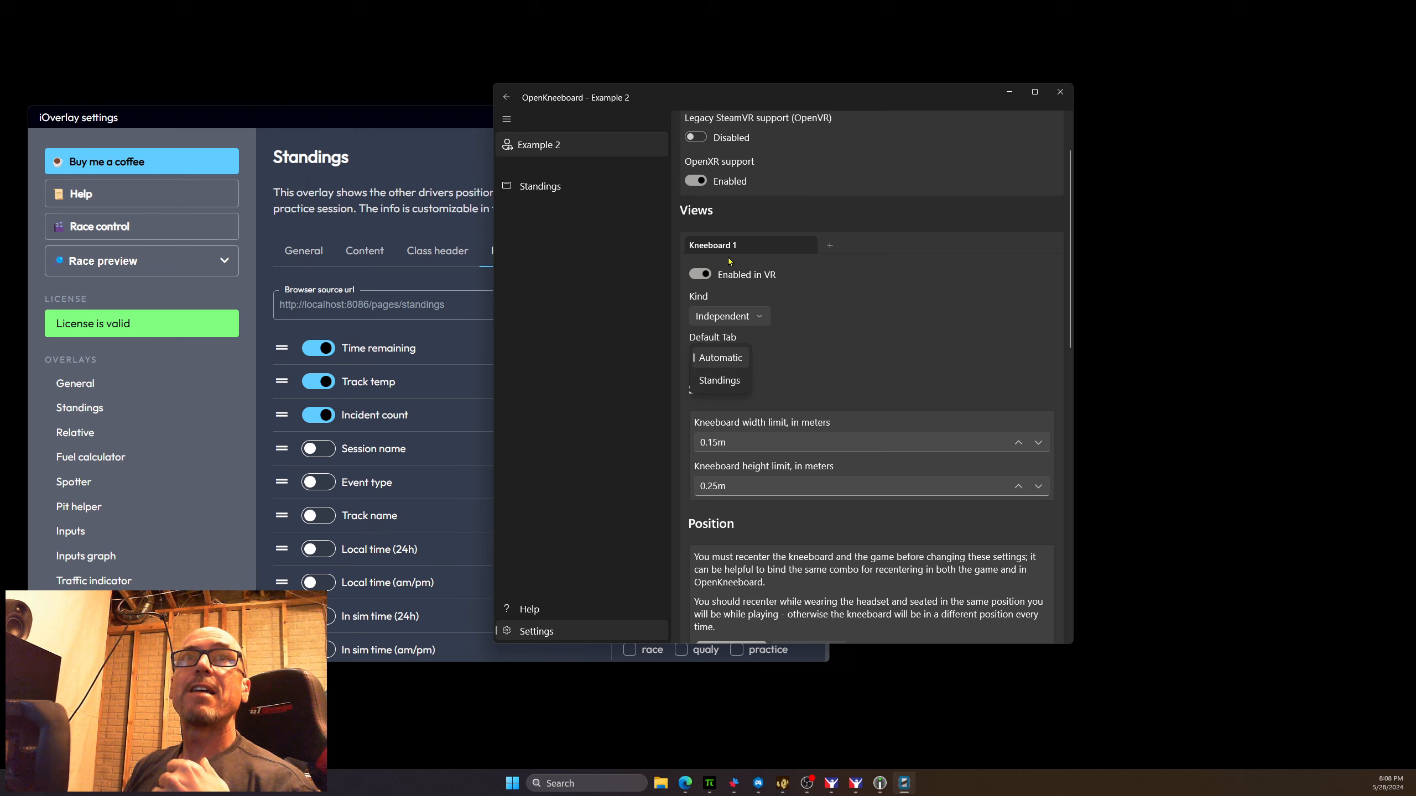
left_click(730, 359)
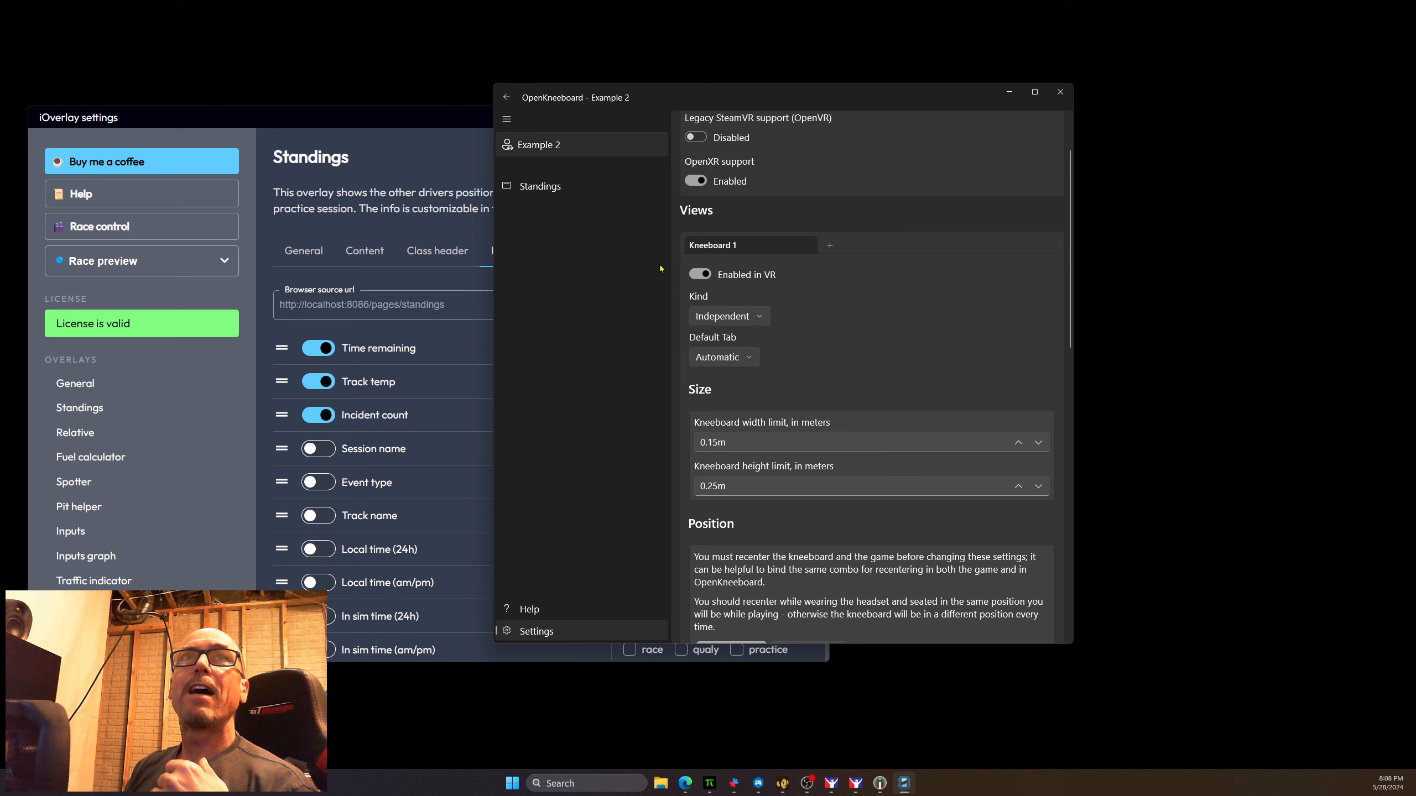
left_click(730, 361)
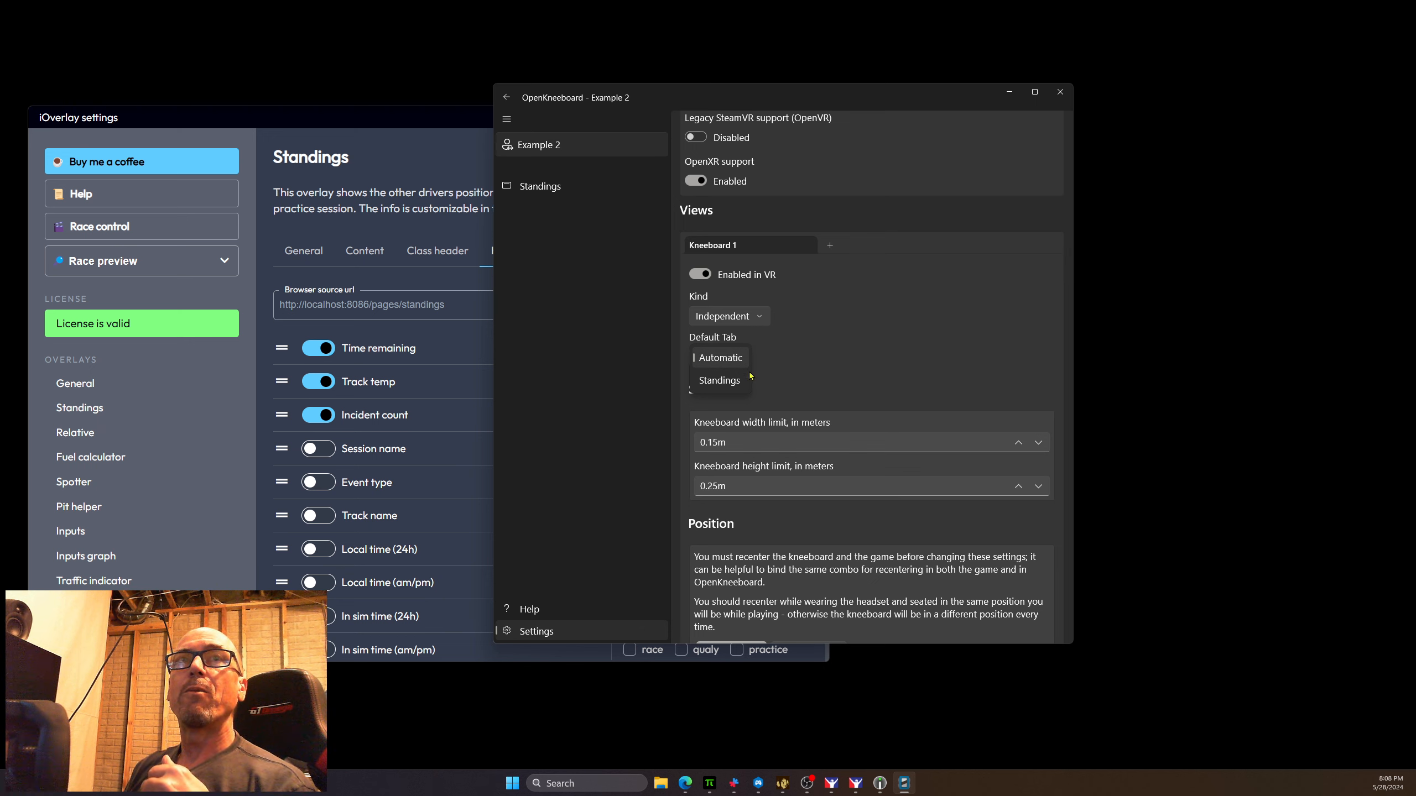
left_click(719, 384)
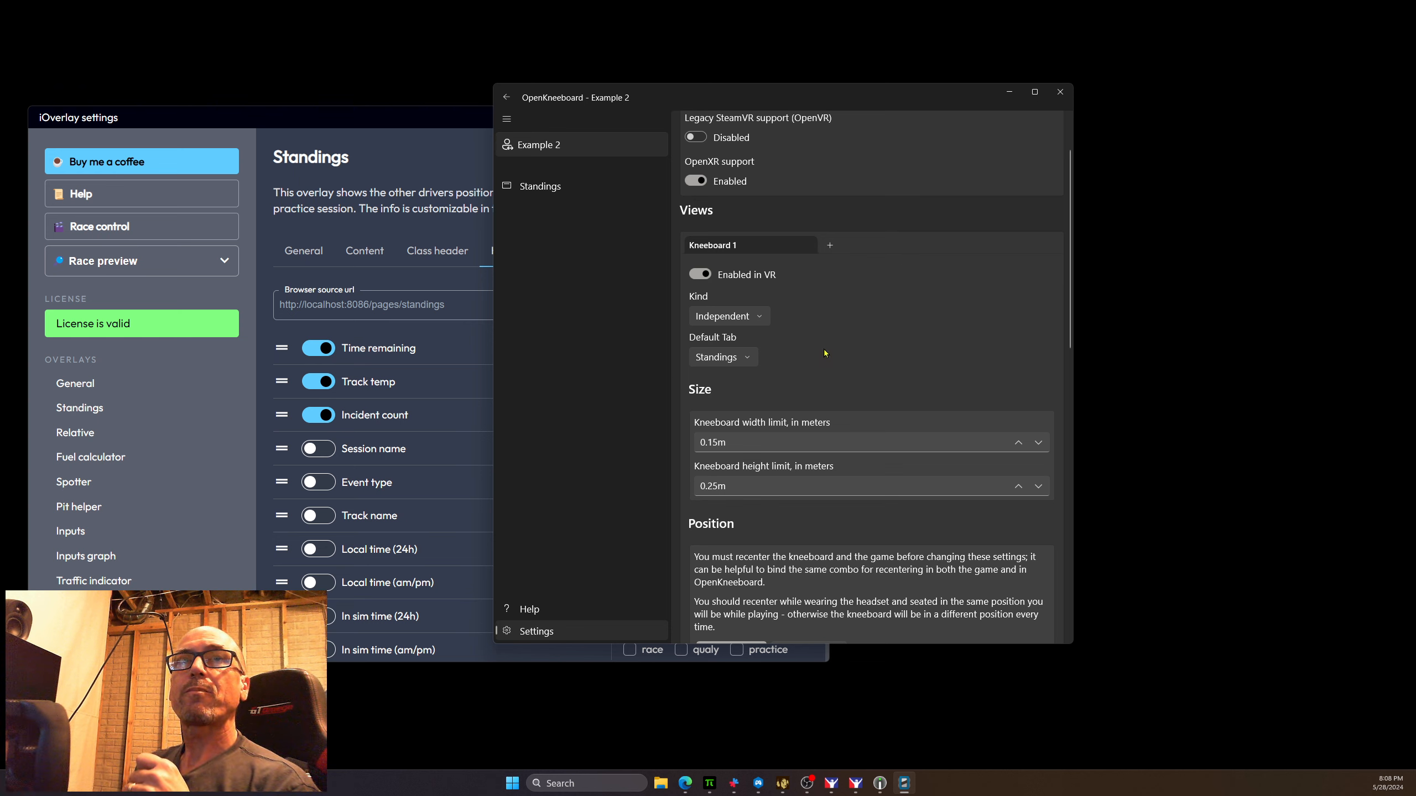
Step: Turn off zooming when looking at the kneeboard for Kneeboard 1 and look over its opacity and position settings
scroll(800, 358, "down", 3)
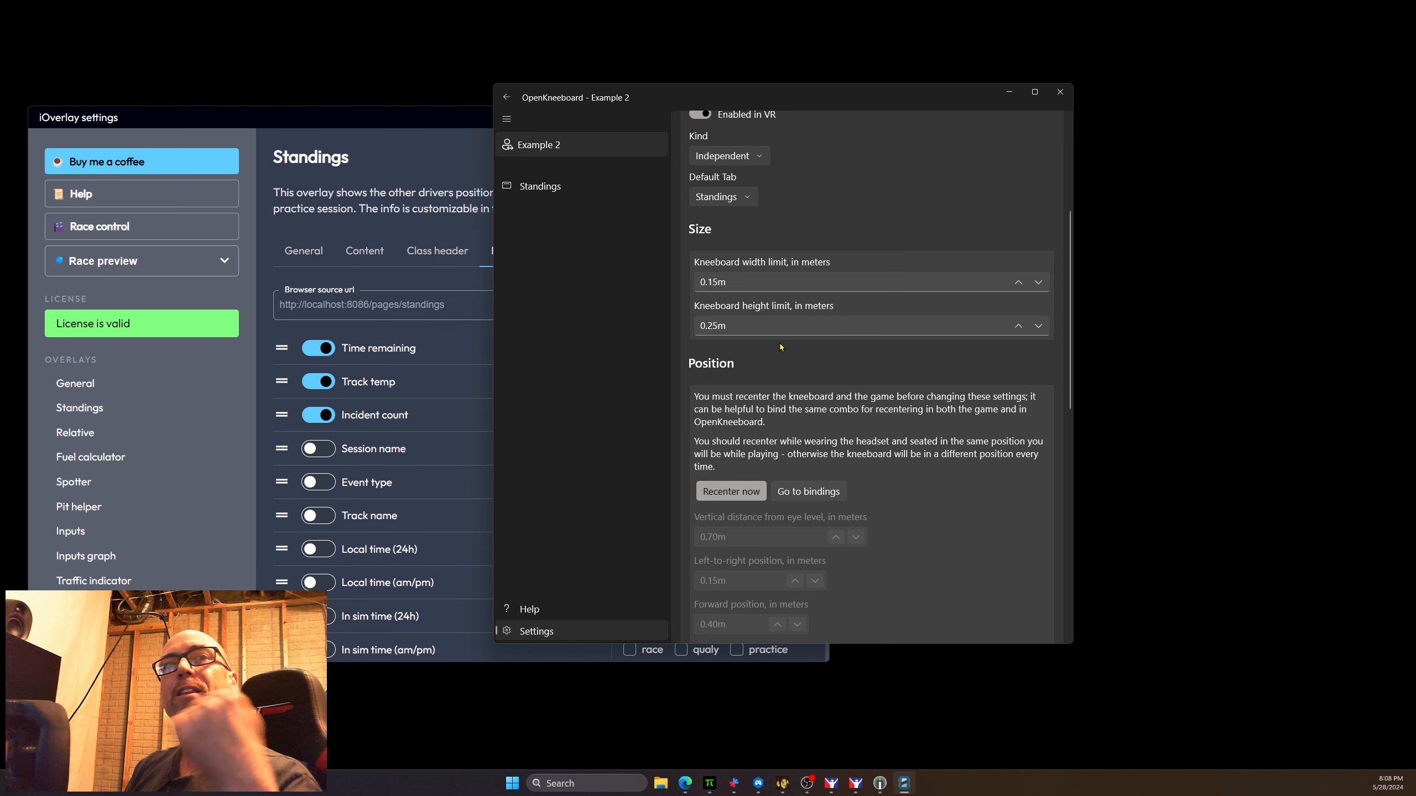
scroll(791, 398, "down", 3)
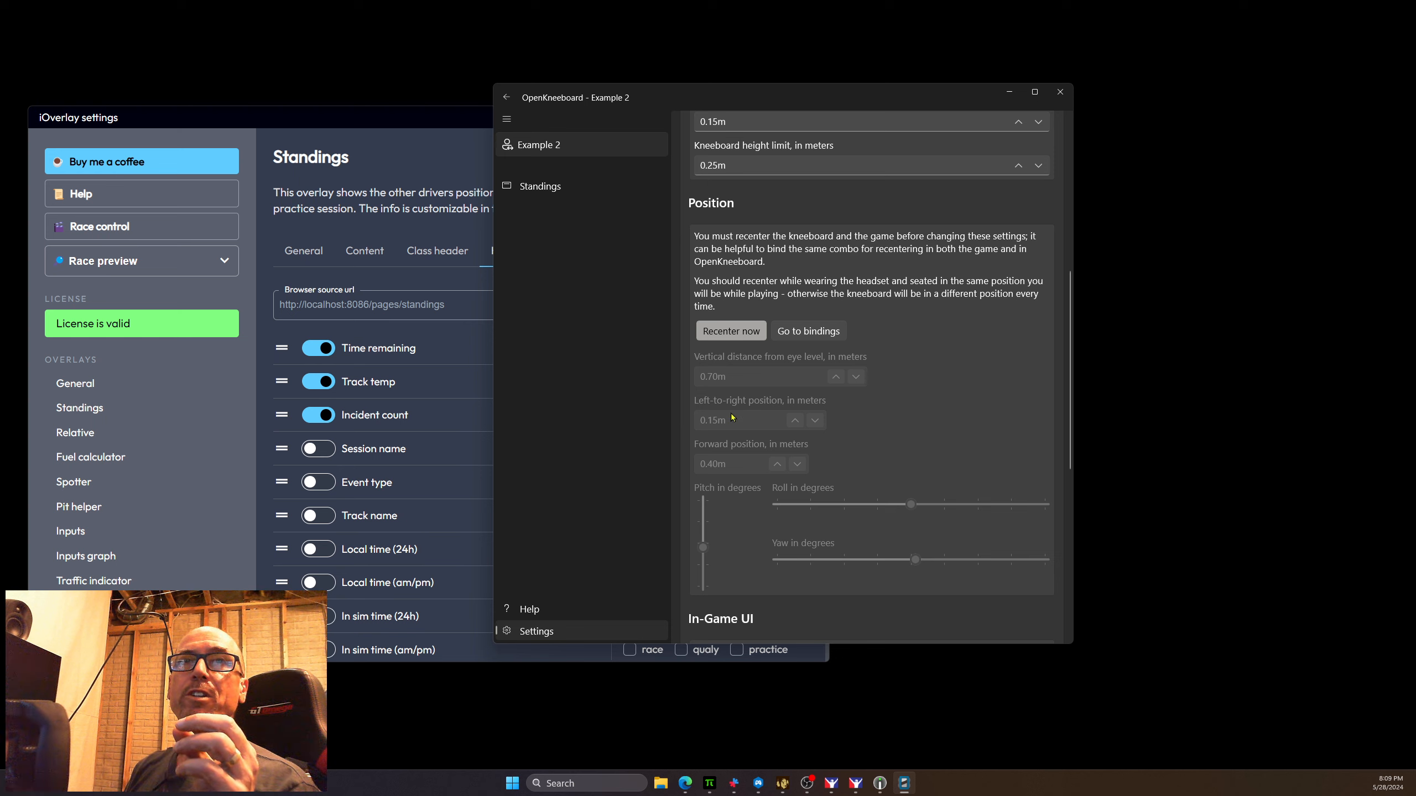
scroll(803, 429, "down", 3)
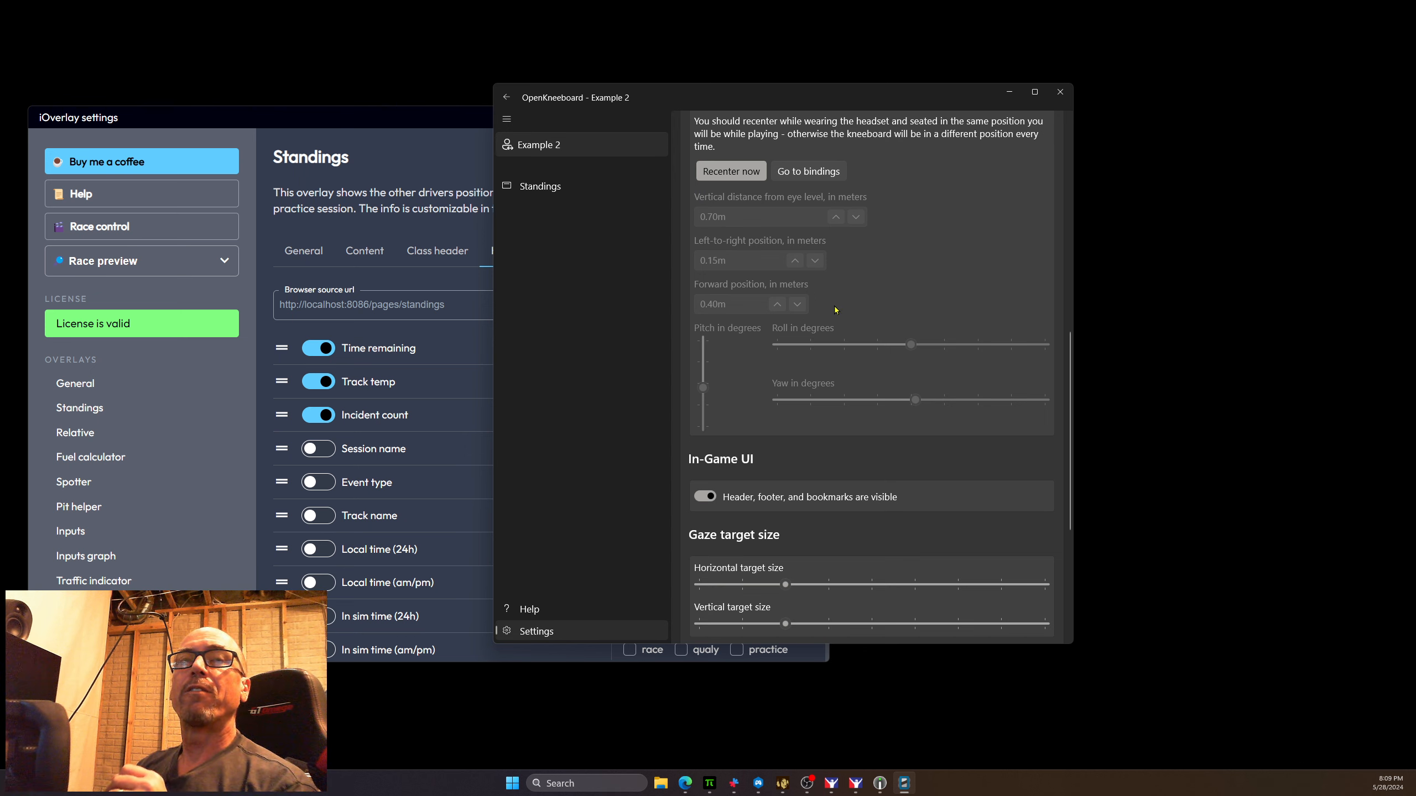
scroll(792, 423, "down", 2)
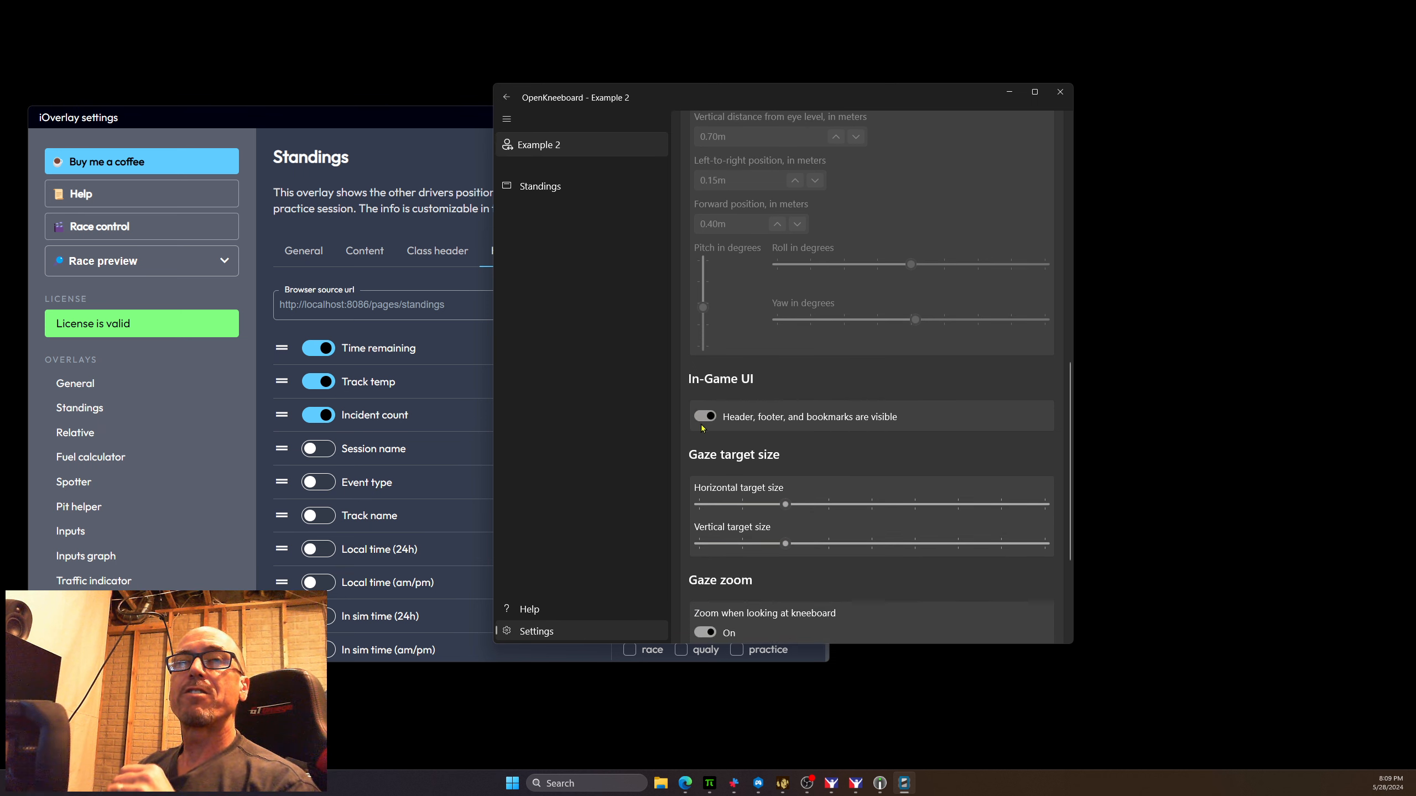
scroll(793, 456, "down", 4)
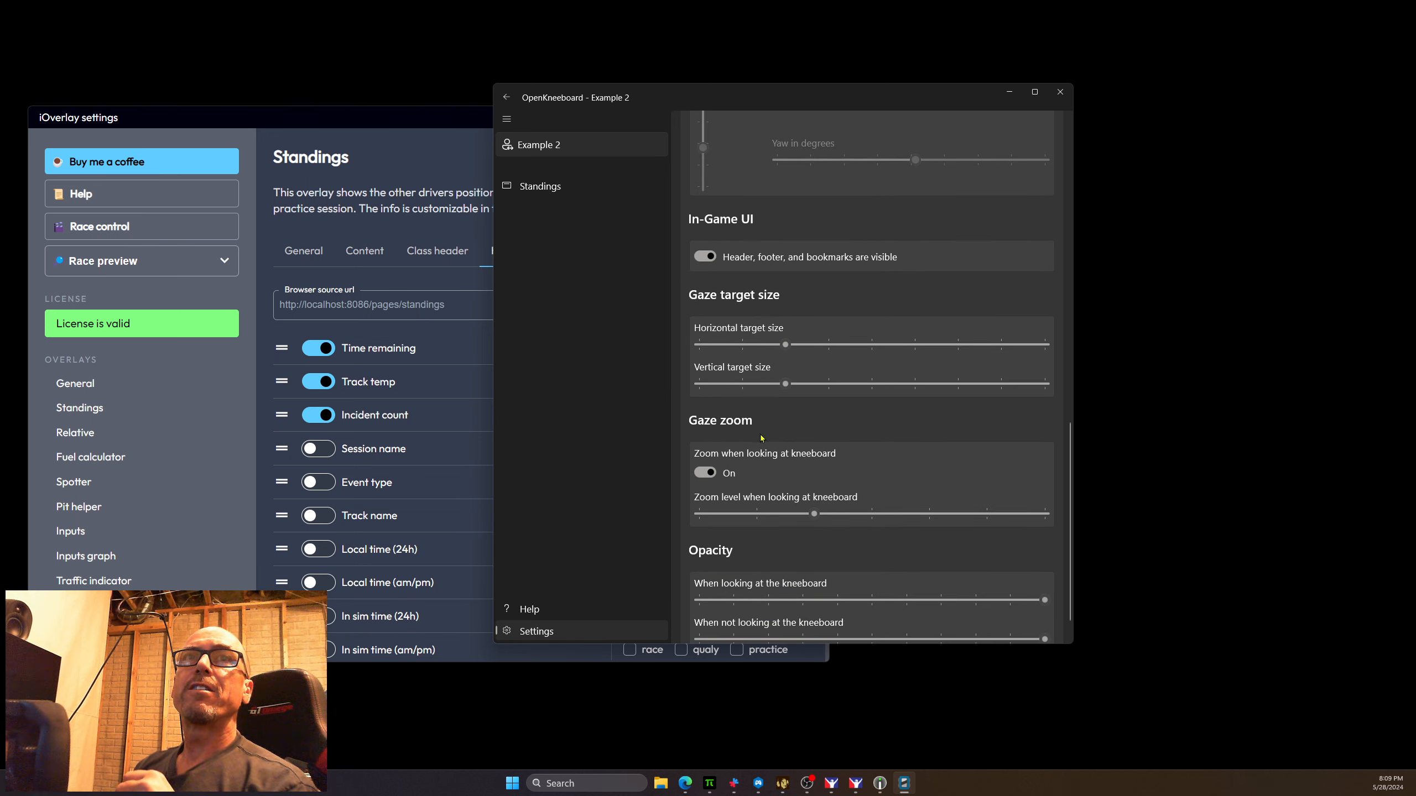
left_click(704, 472)
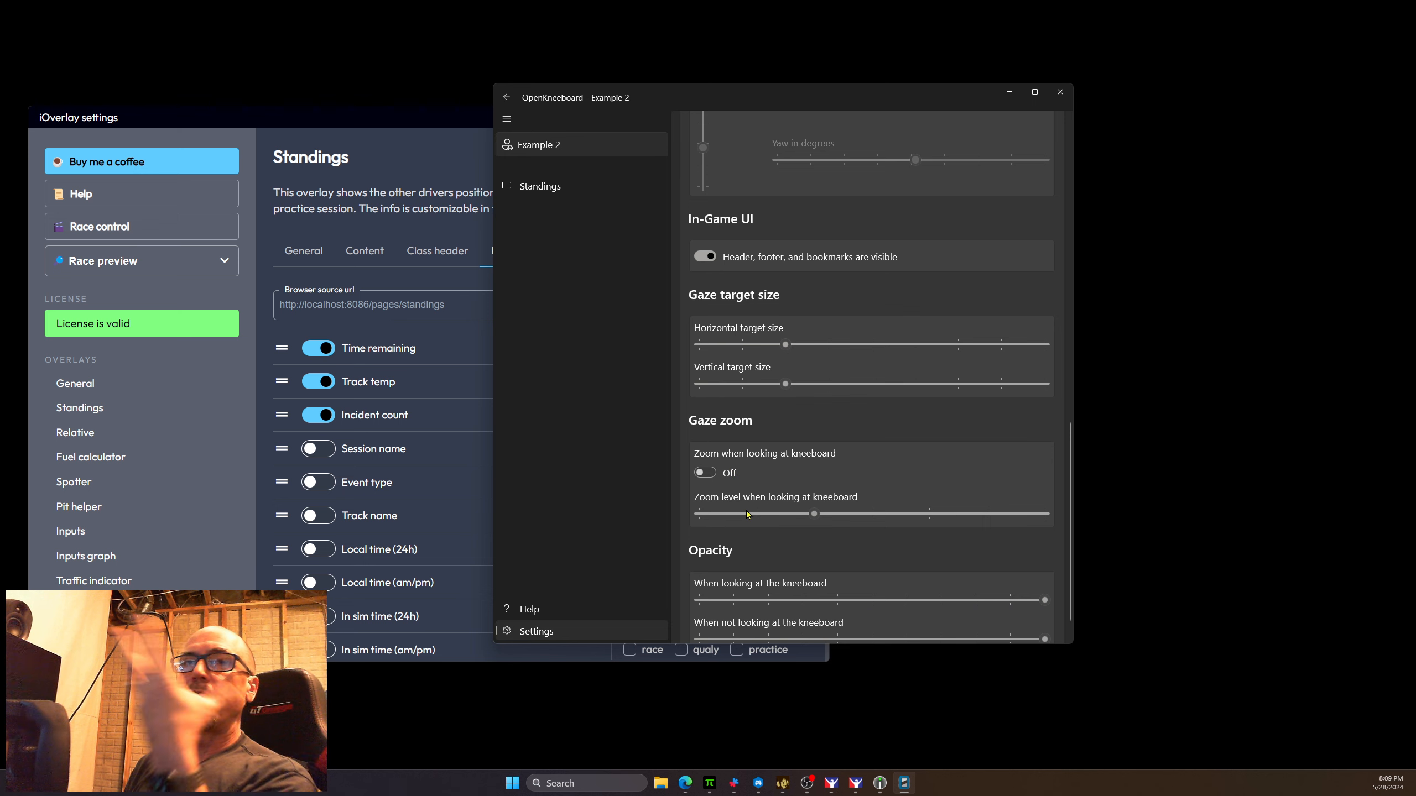
scroll(748, 518, "down", 1)
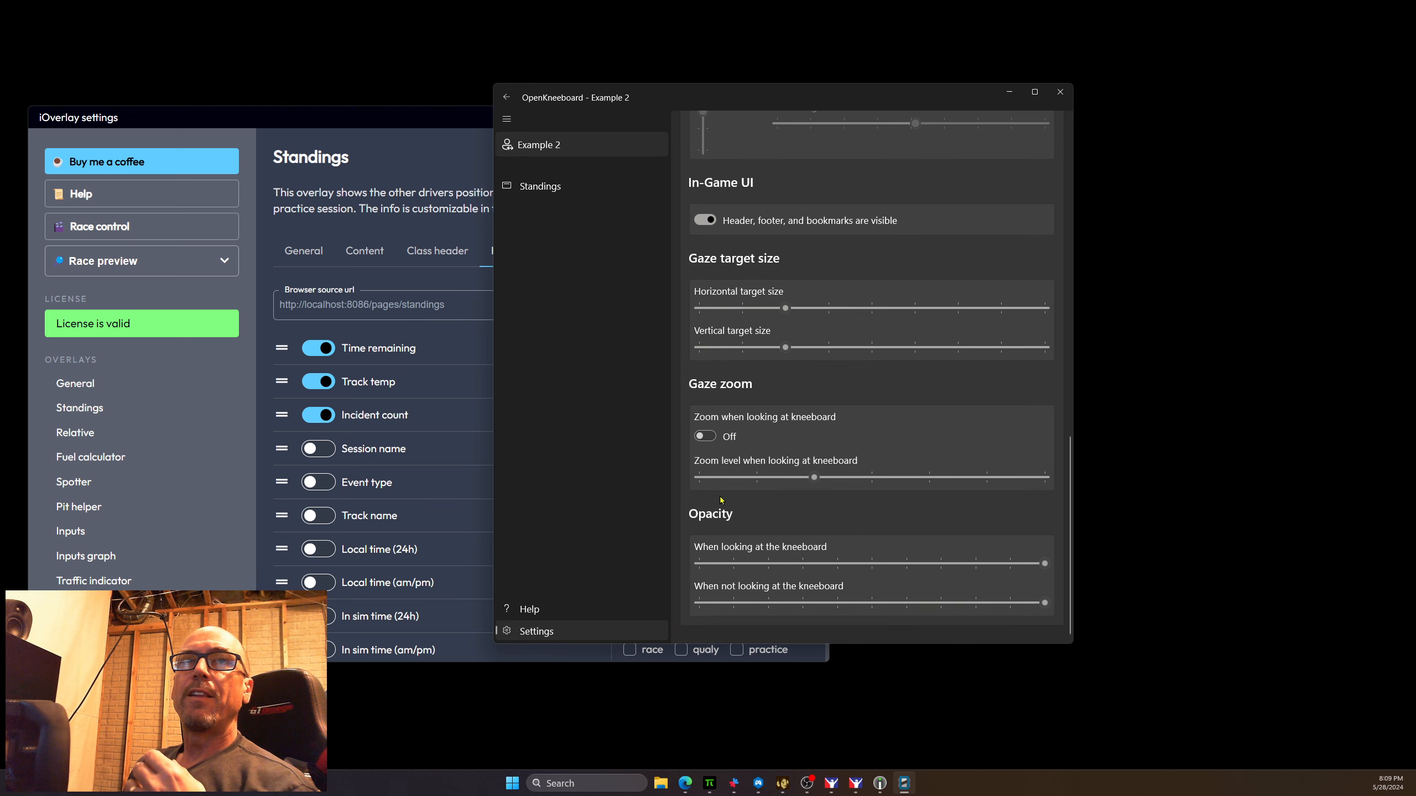
scroll(794, 430, "up", 4)
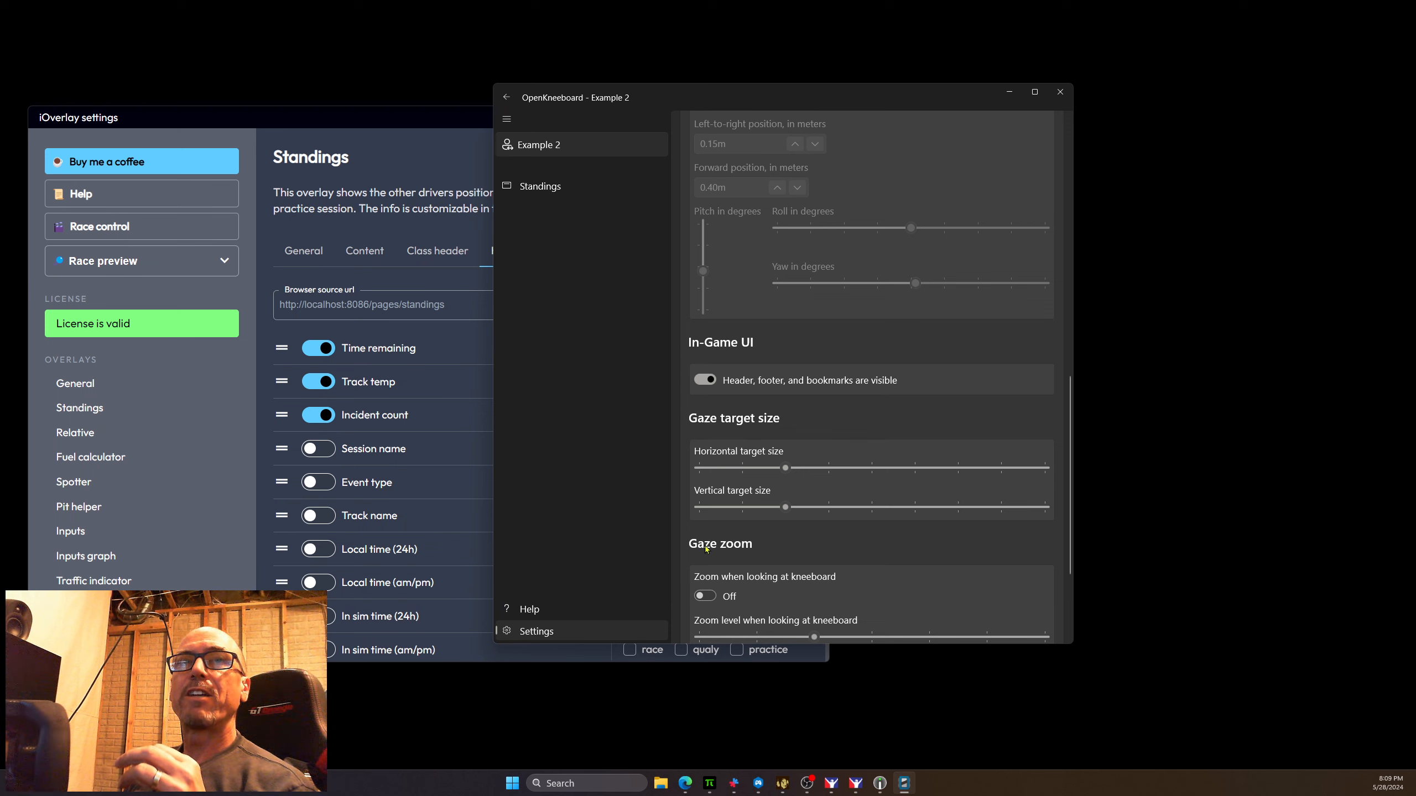
scroll(839, 496, "up", 6)
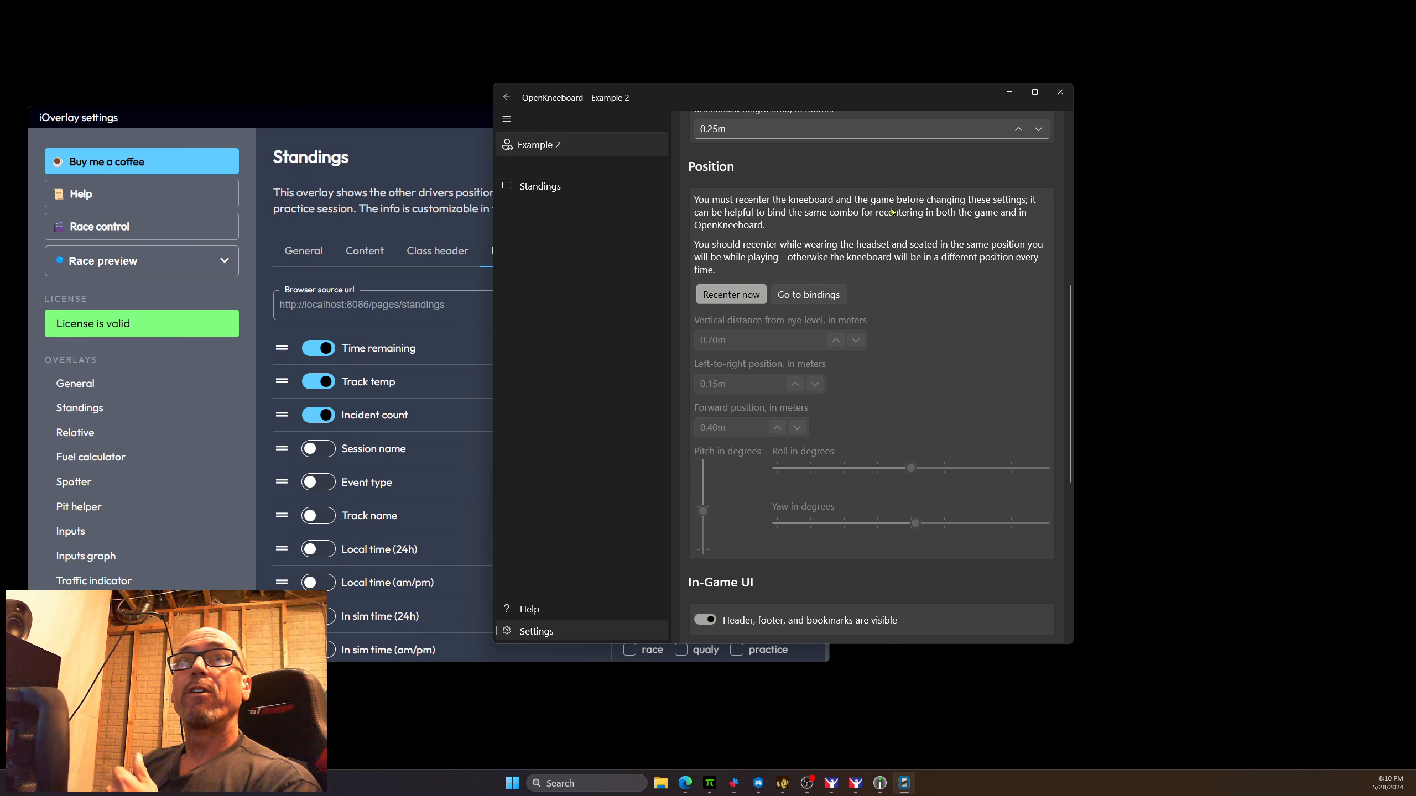
Step: Open the Input settings and examine the device bindings, especially Recenter VR for the FANATEC Wheel
left_click(553, 636)
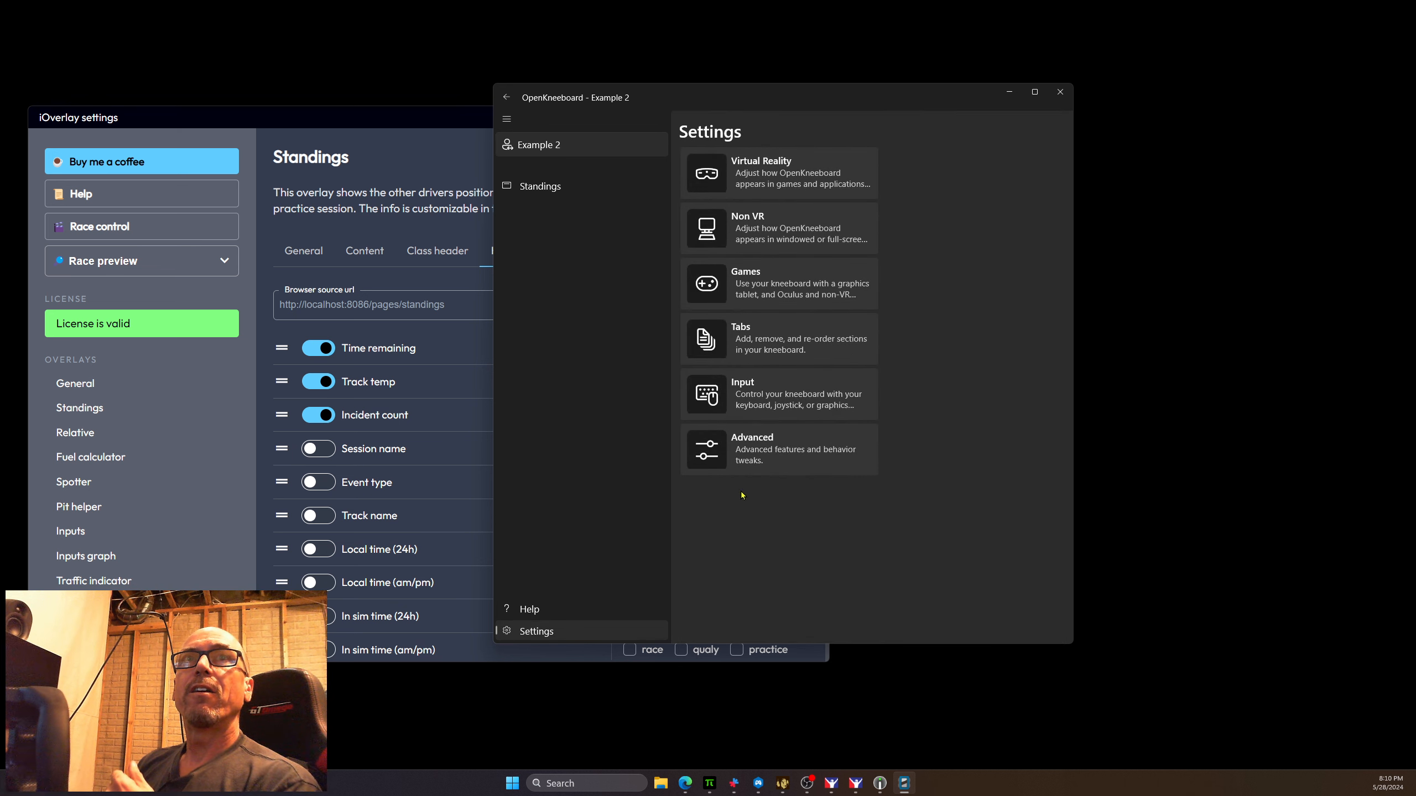
left_click(781, 396)
scroll(808, 328, "down", 10)
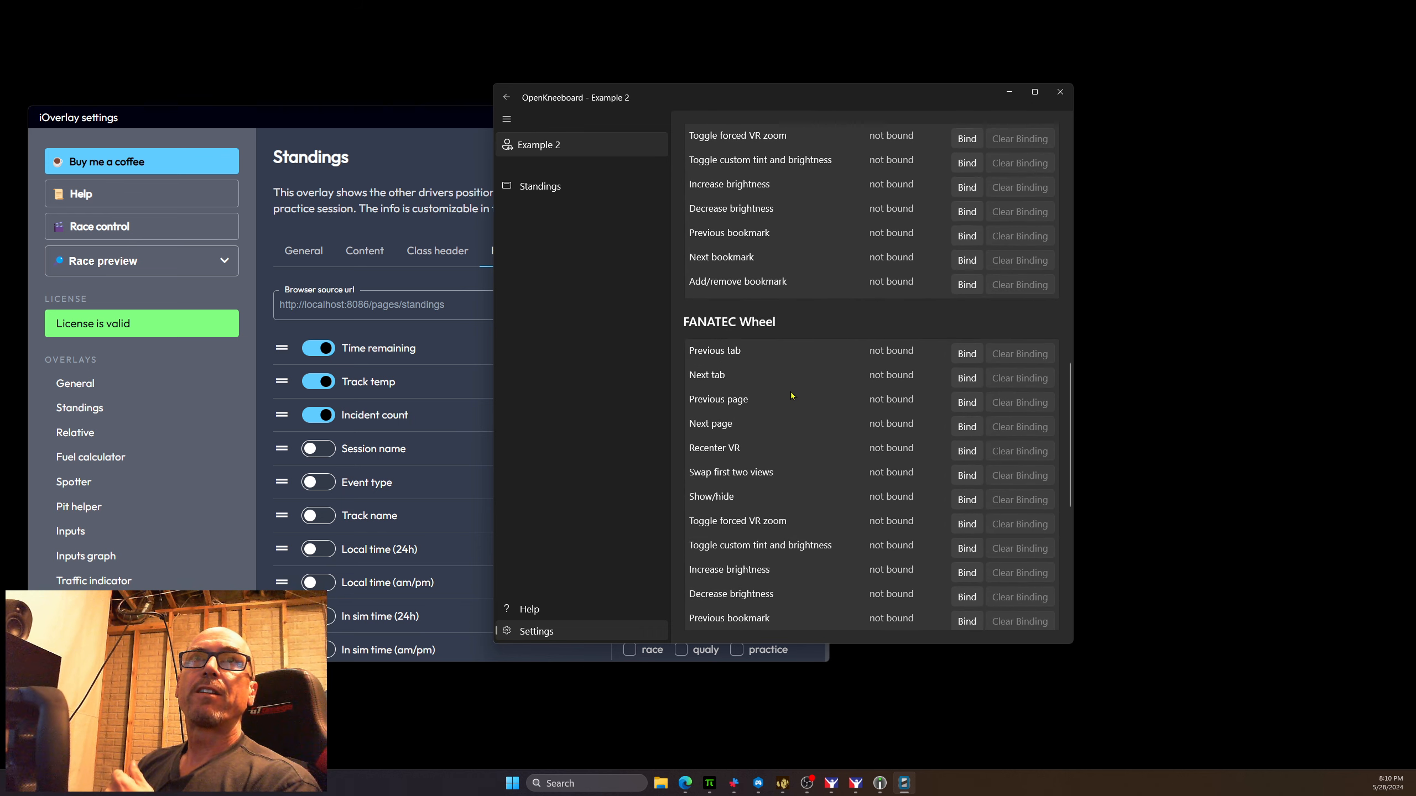
scroll(793, 395, "up", 7)
scroll(820, 429, "up", 4)
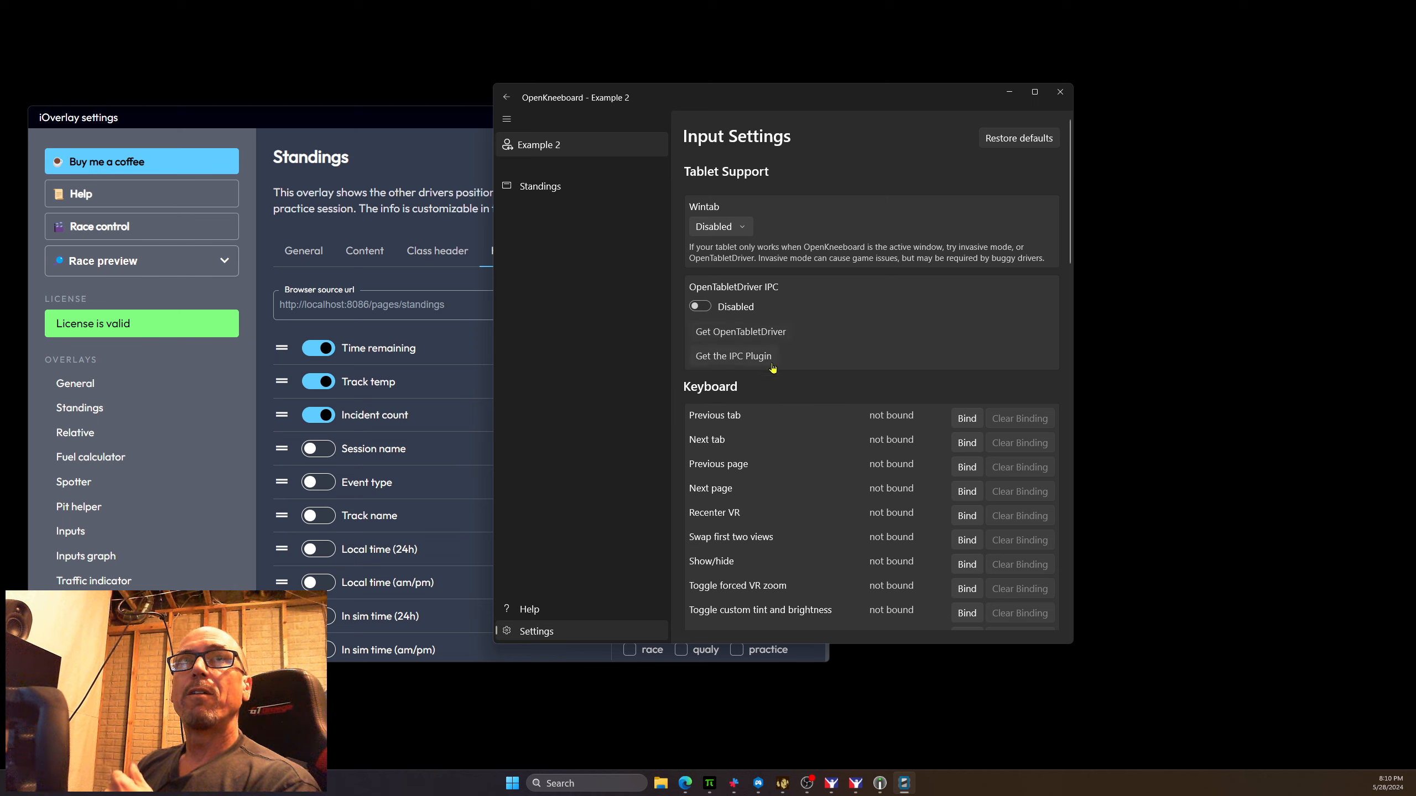
scroll(798, 408, "down", 5)
scroll(803, 446, "down", 6)
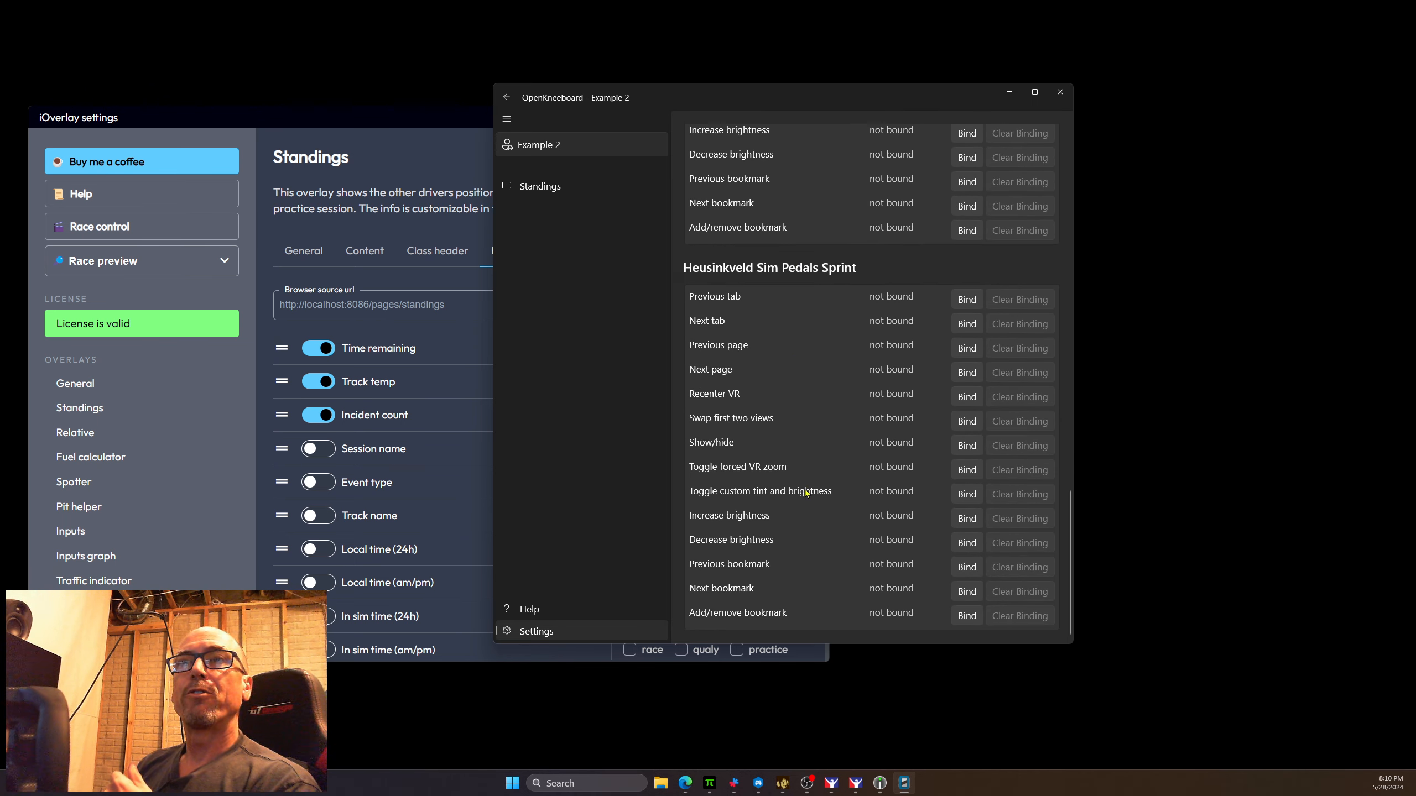
scroll(779, 436, "up", 10)
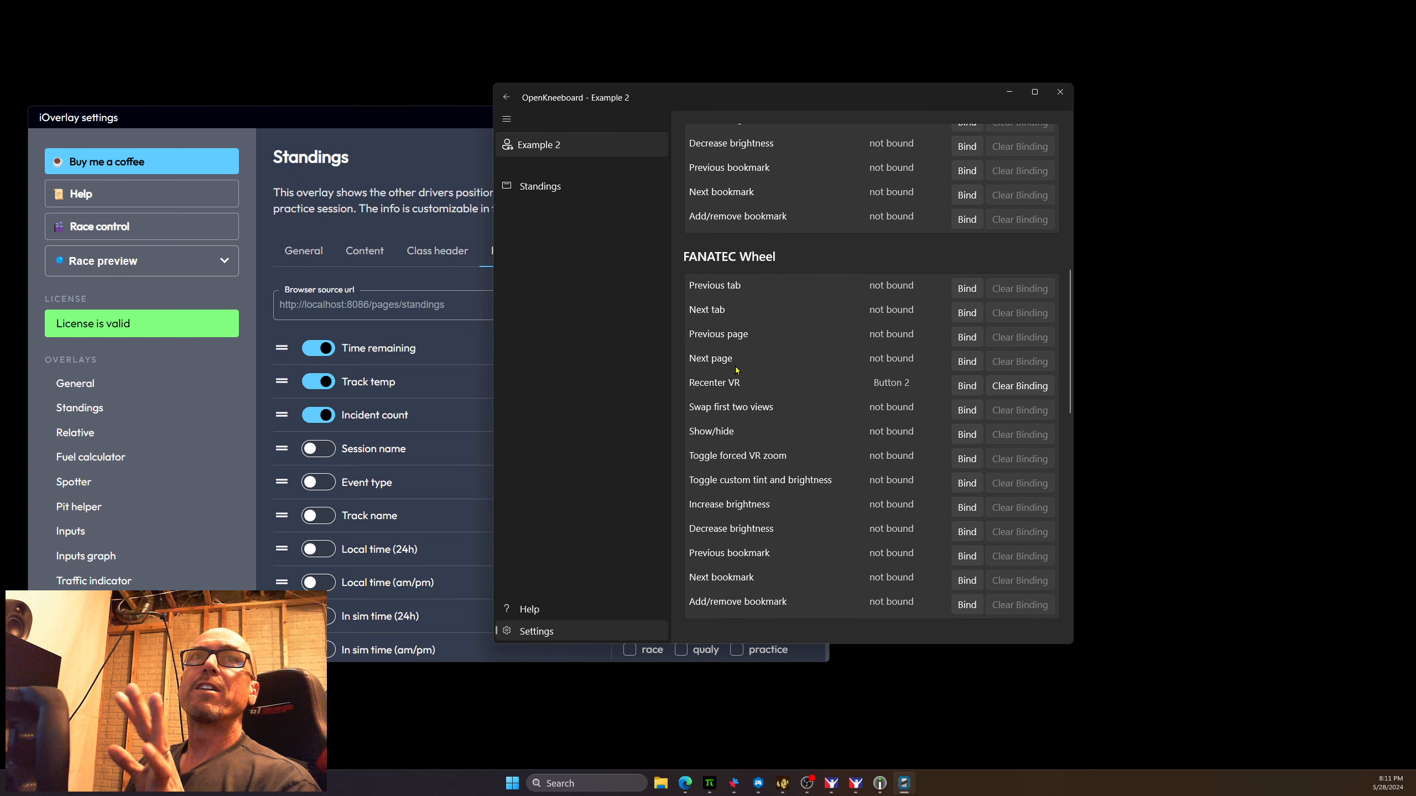
Step: Return to Kneeboard 1's position section in the Virtual Reality settings and move the OpenKneeboard window clear of the sim view
left_click(550, 635)
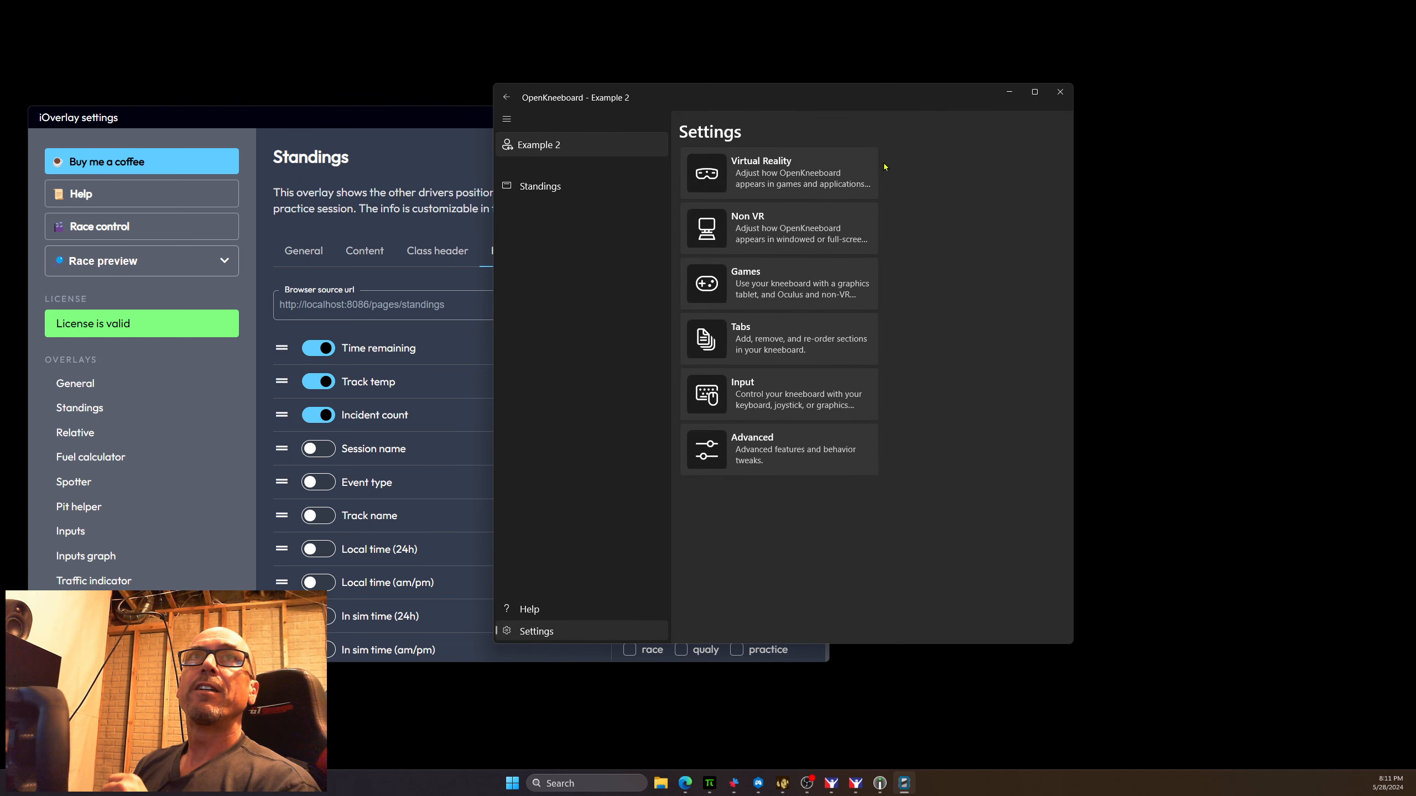
left_click(773, 169)
scroll(782, 279, "down", 3)
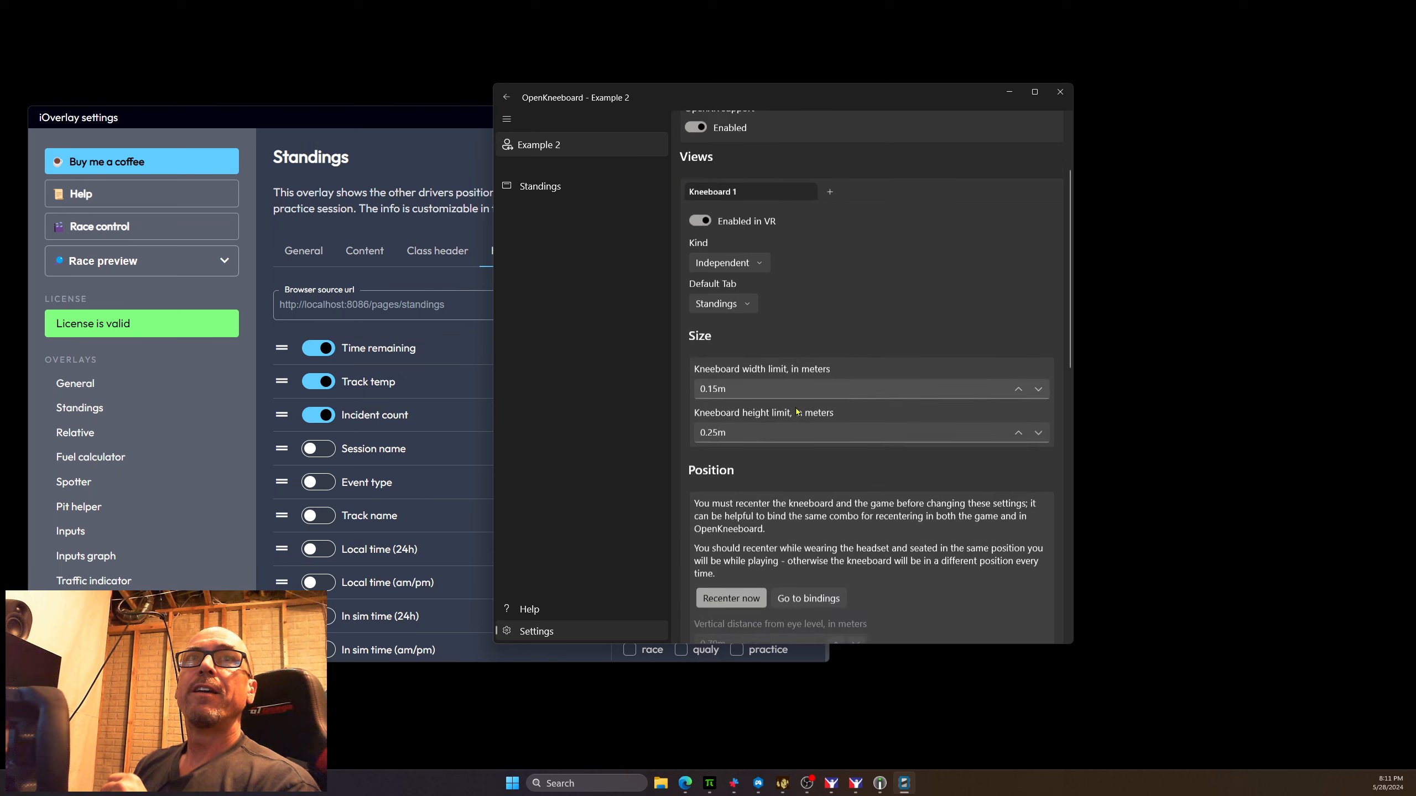
scroll(782, 284, "down", 4)
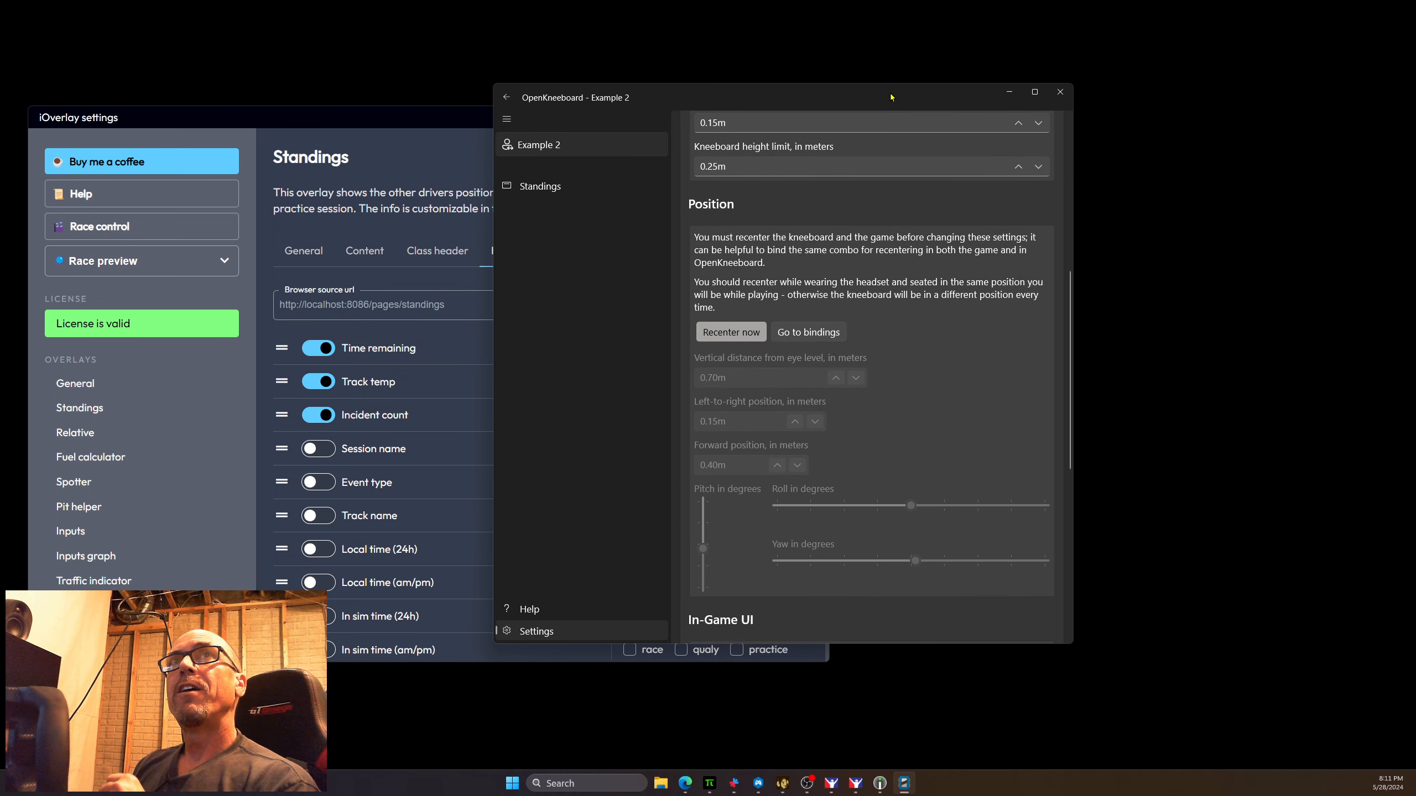
left_click_drag(891, 97, 677, 132)
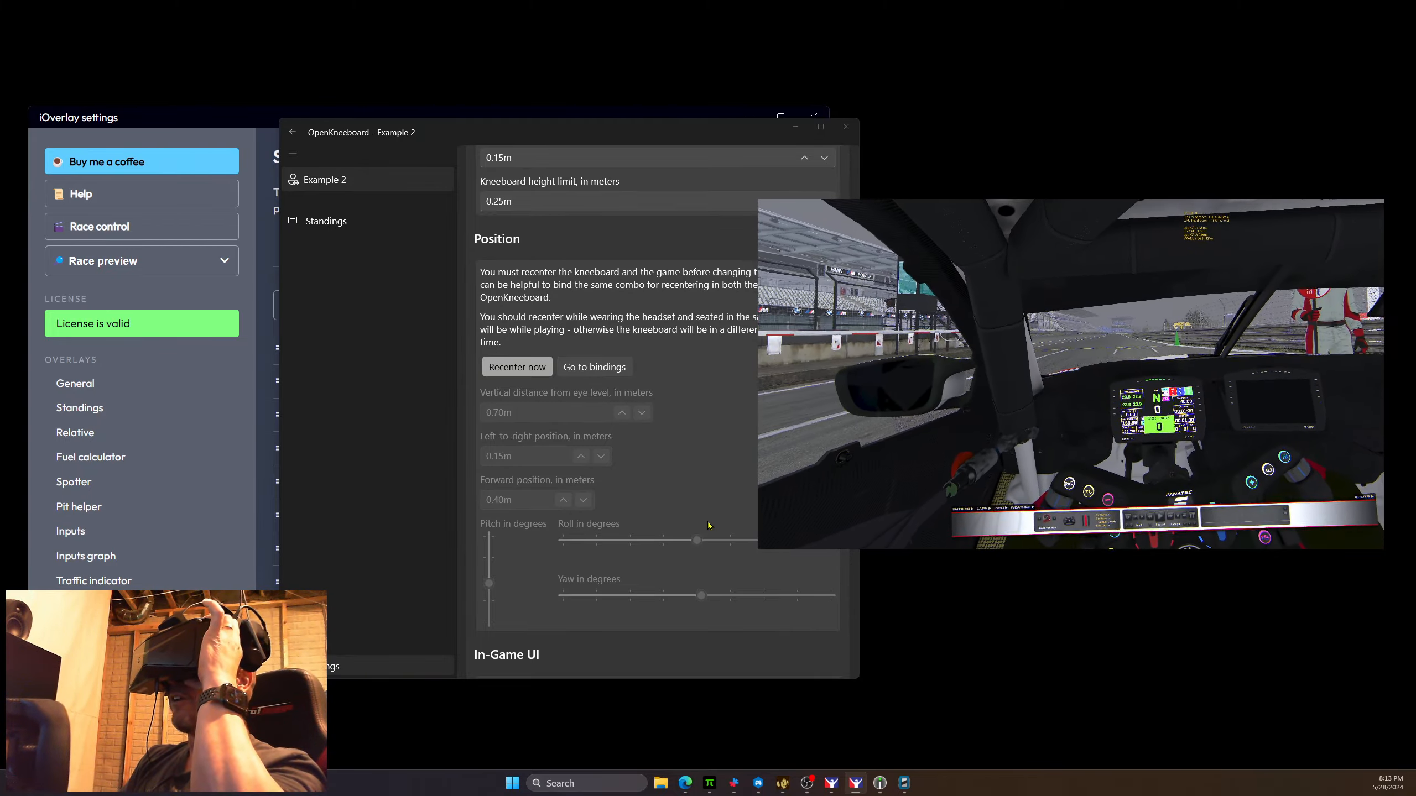
Step: Recenter the VR view and set the kneeboard's vertical distance from eye level to 0.10 m
key("semicolon")
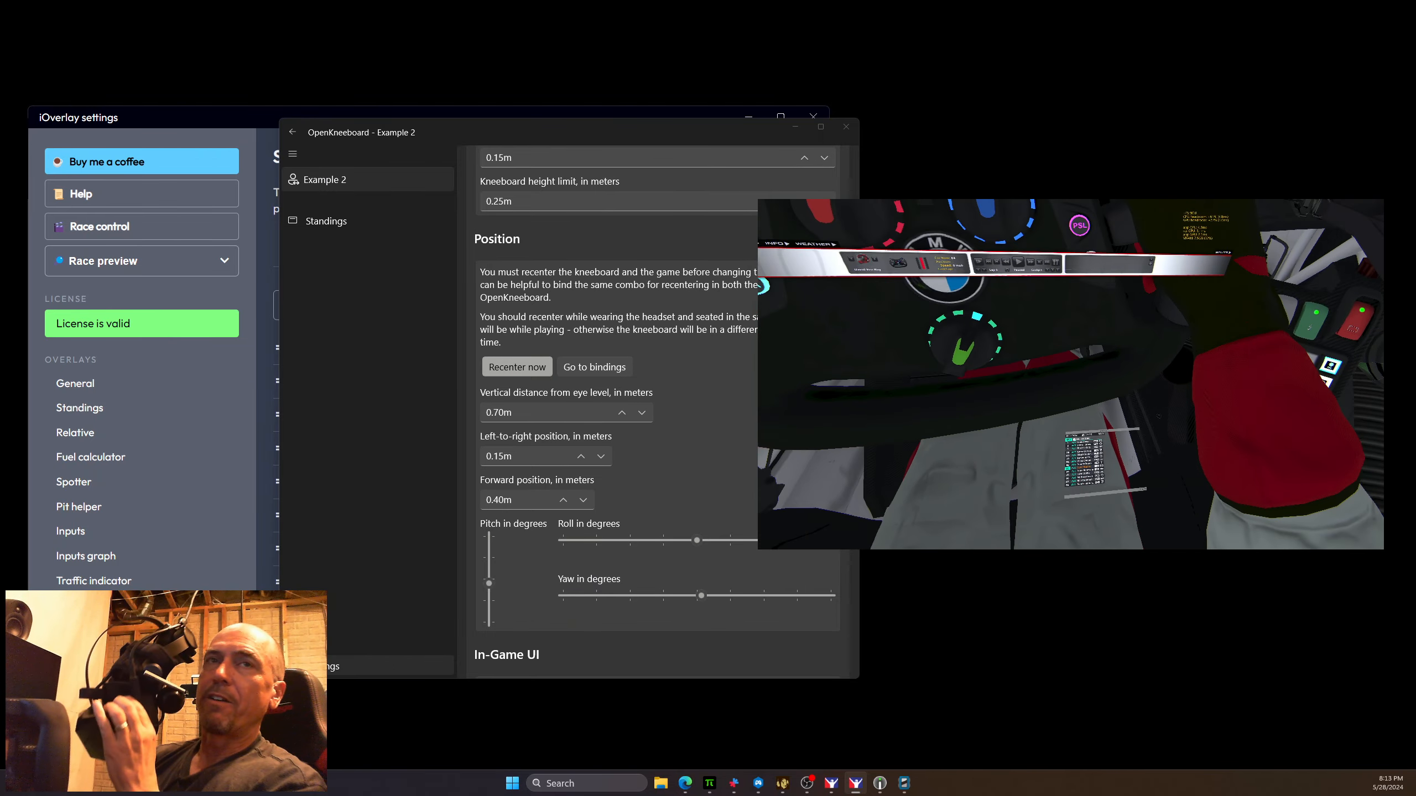
left_click(622, 413)
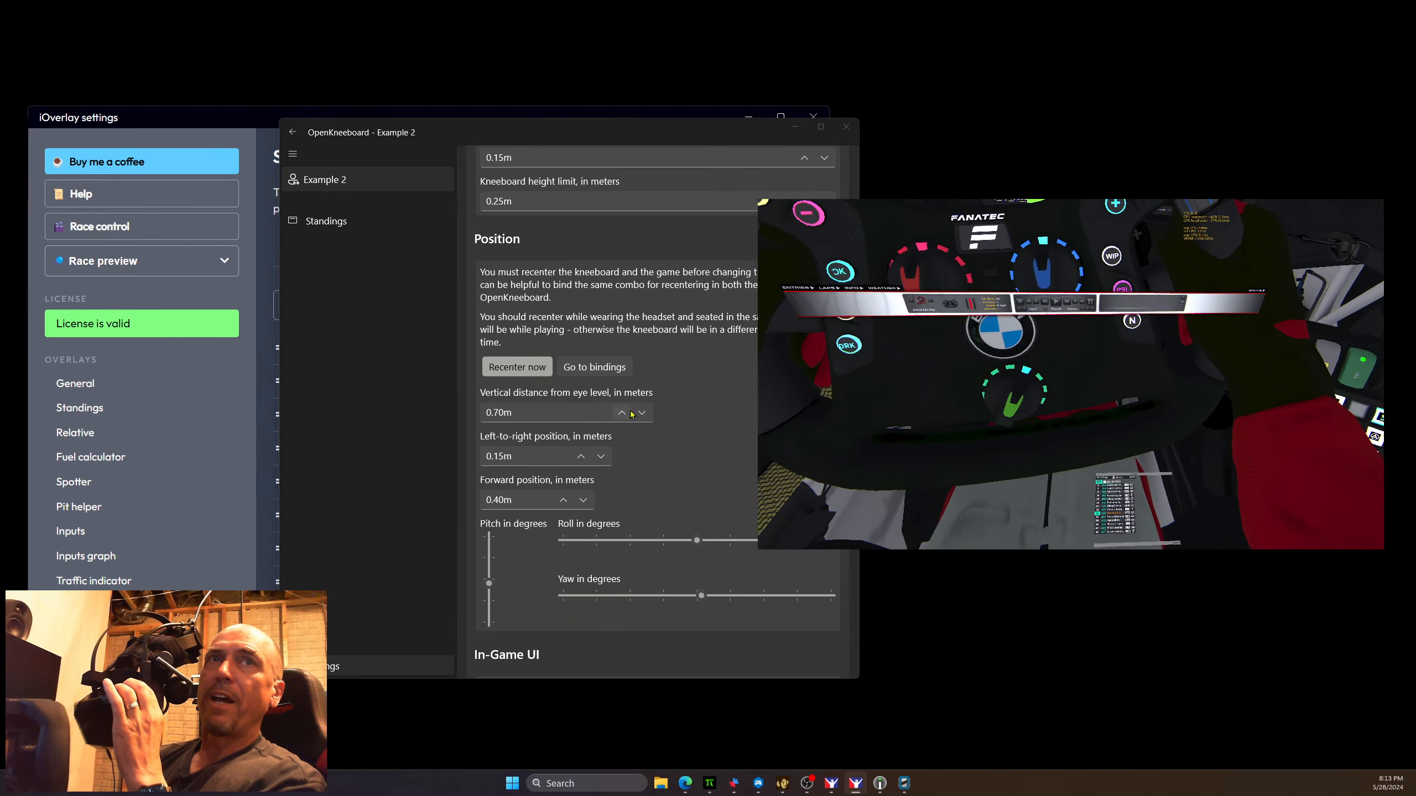
left_click(622, 413)
left_click(622, 413)
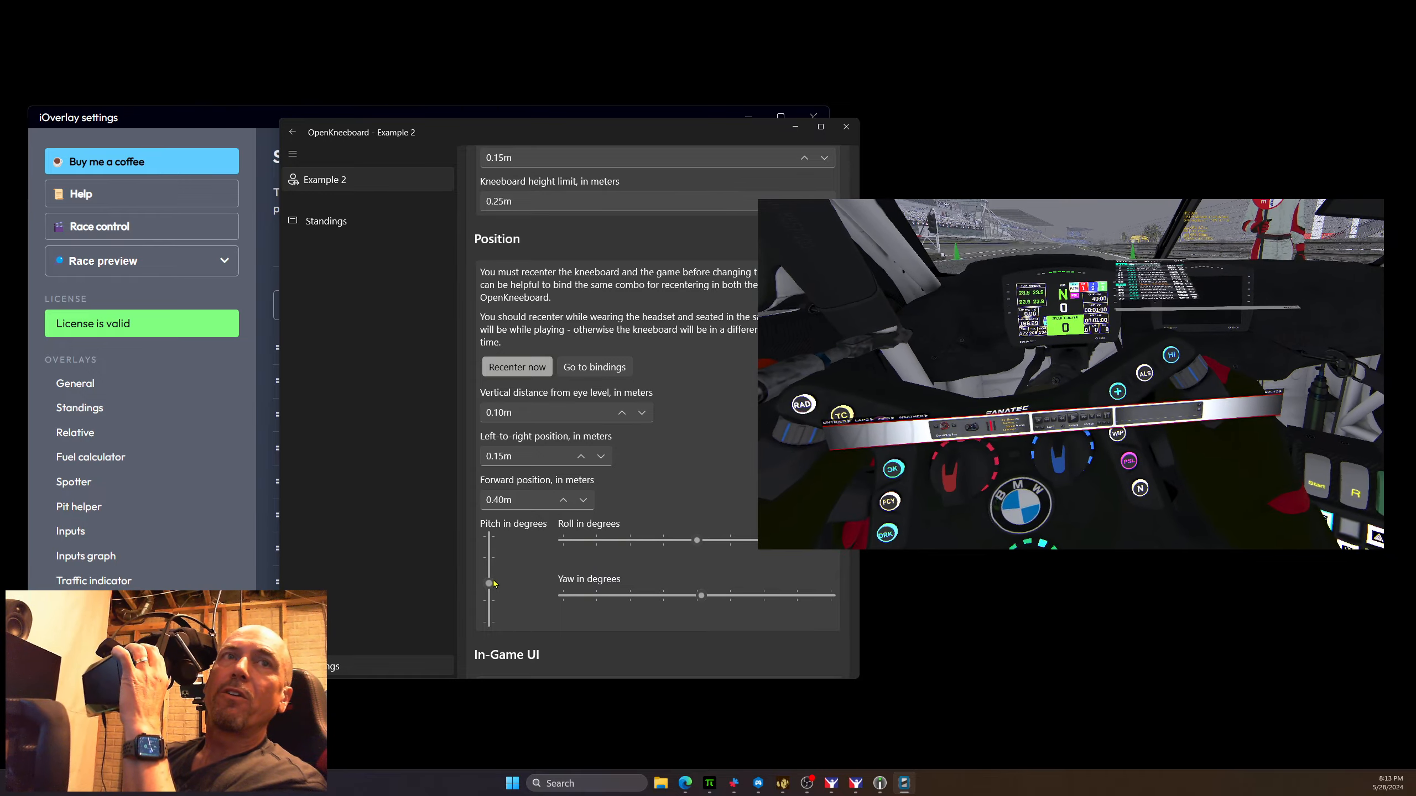
Step: Lower the kneeboard's pitch setting and set its forward position to 0.70 m
left_click_drag(490, 583, 495, 604)
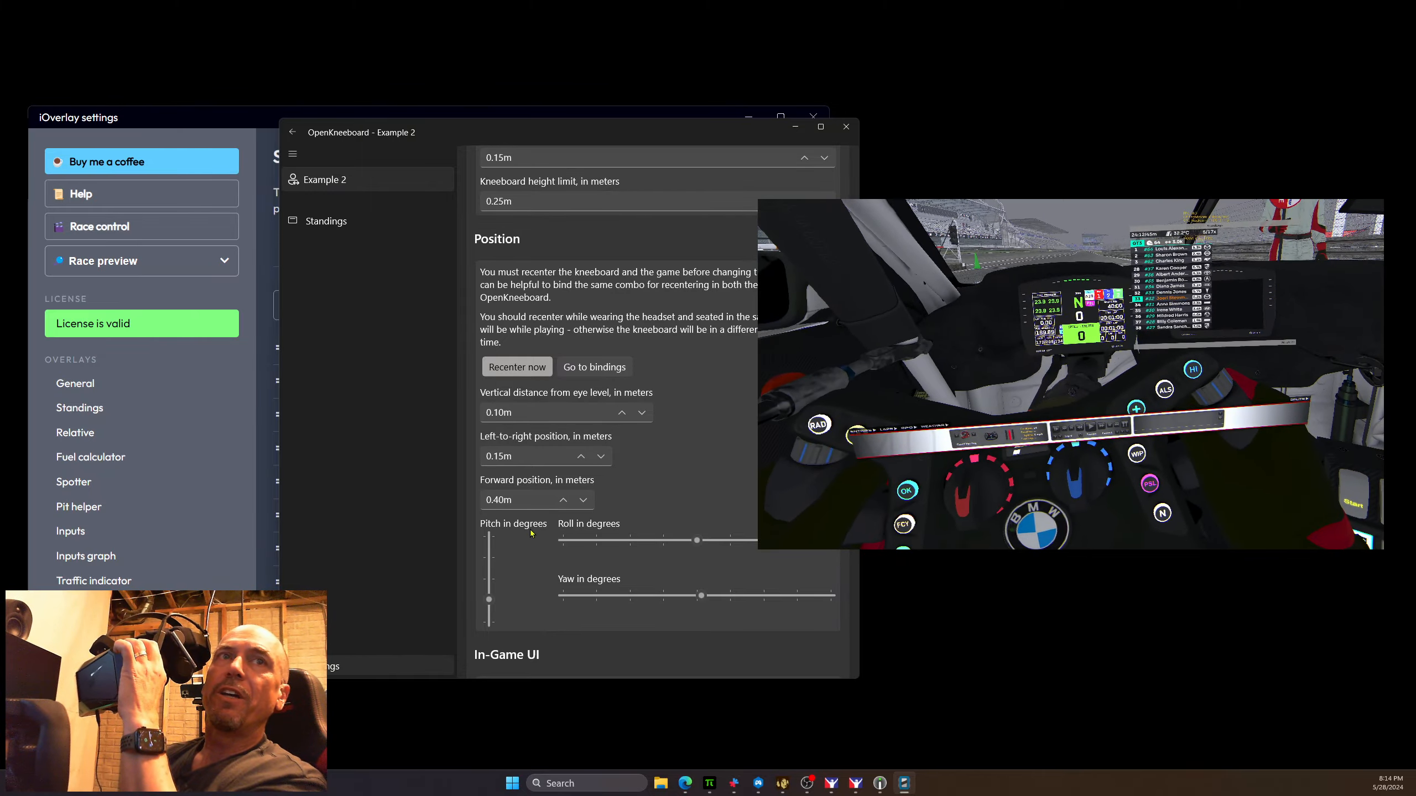
left_click(565, 503)
left_click(563, 502)
left_click(562, 503)
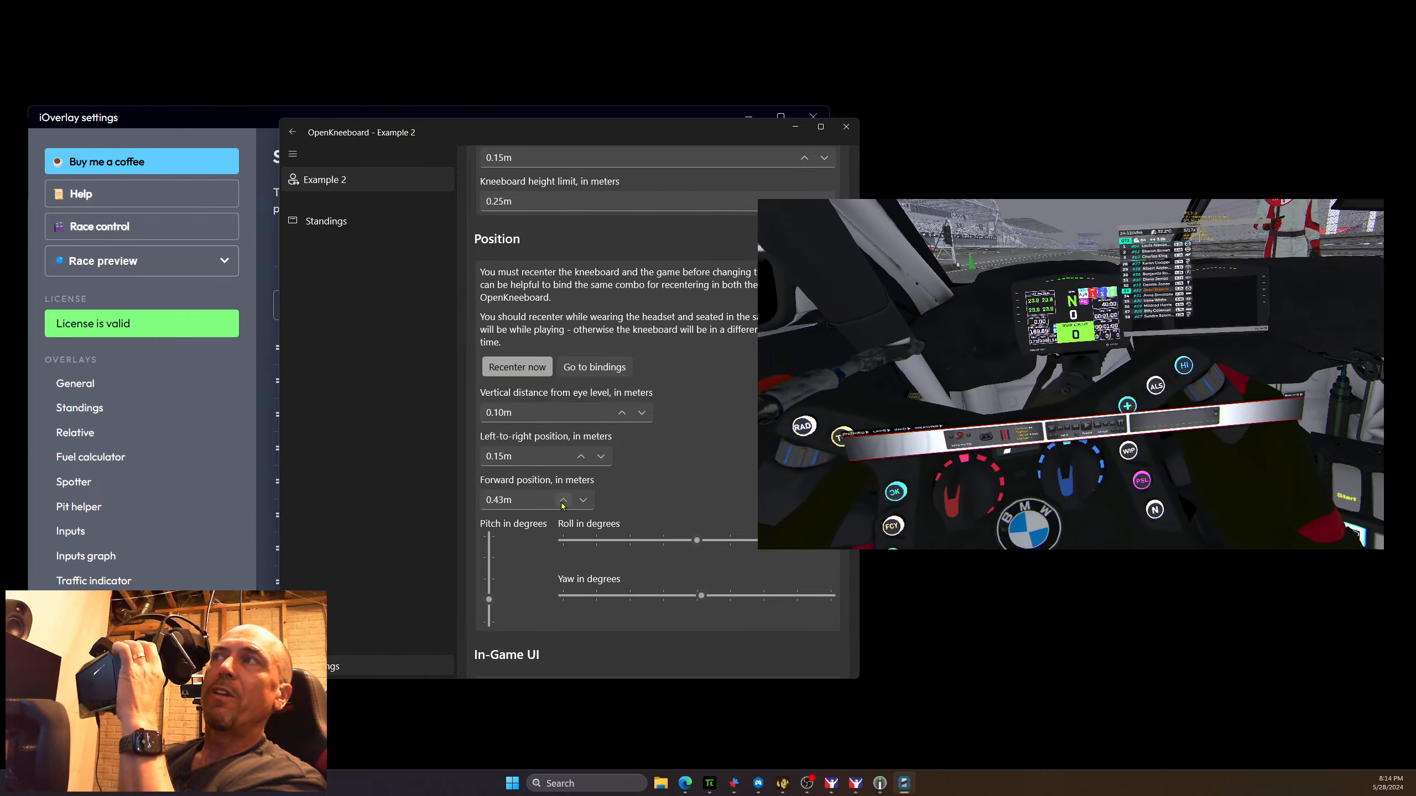
left_click(562, 504)
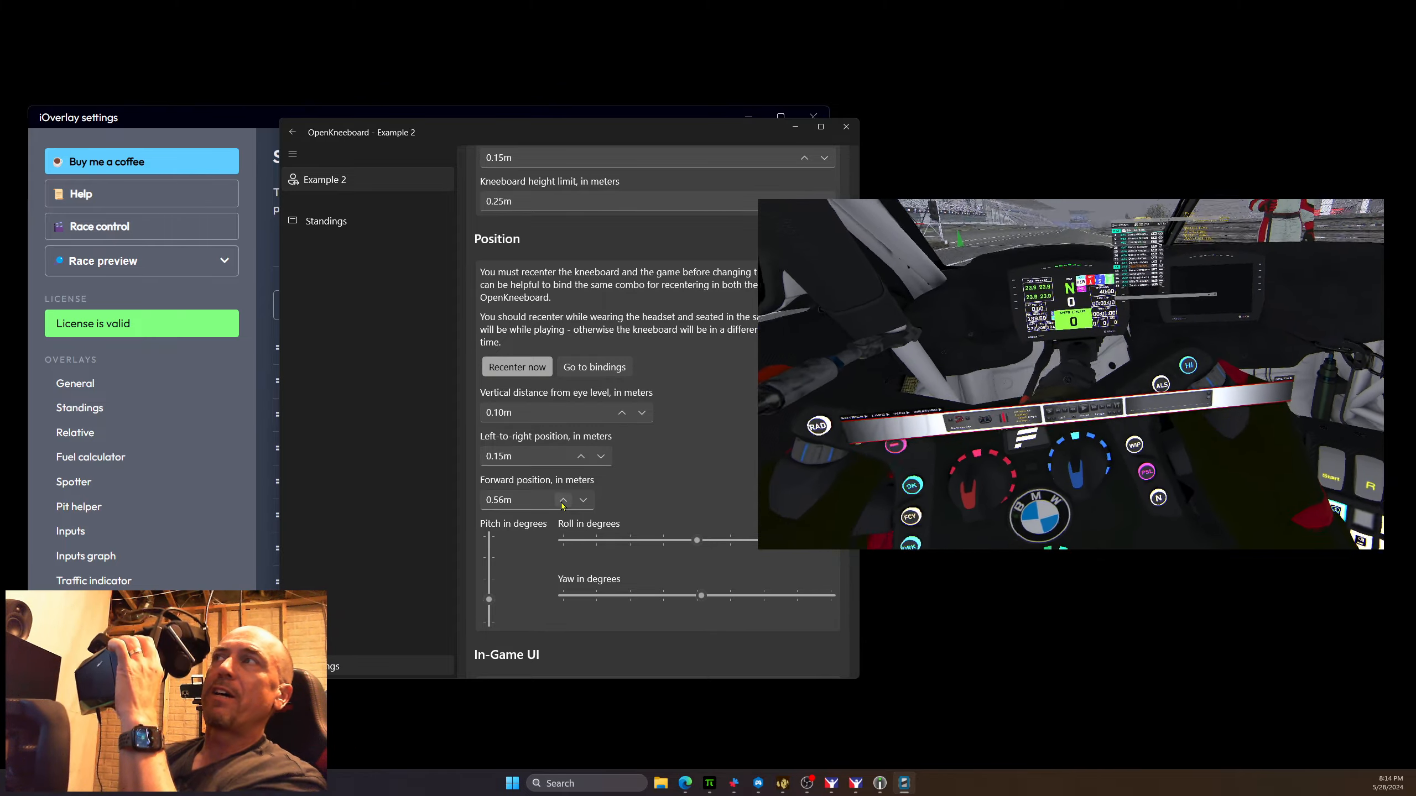
left_click(563, 504)
left_click(565, 505)
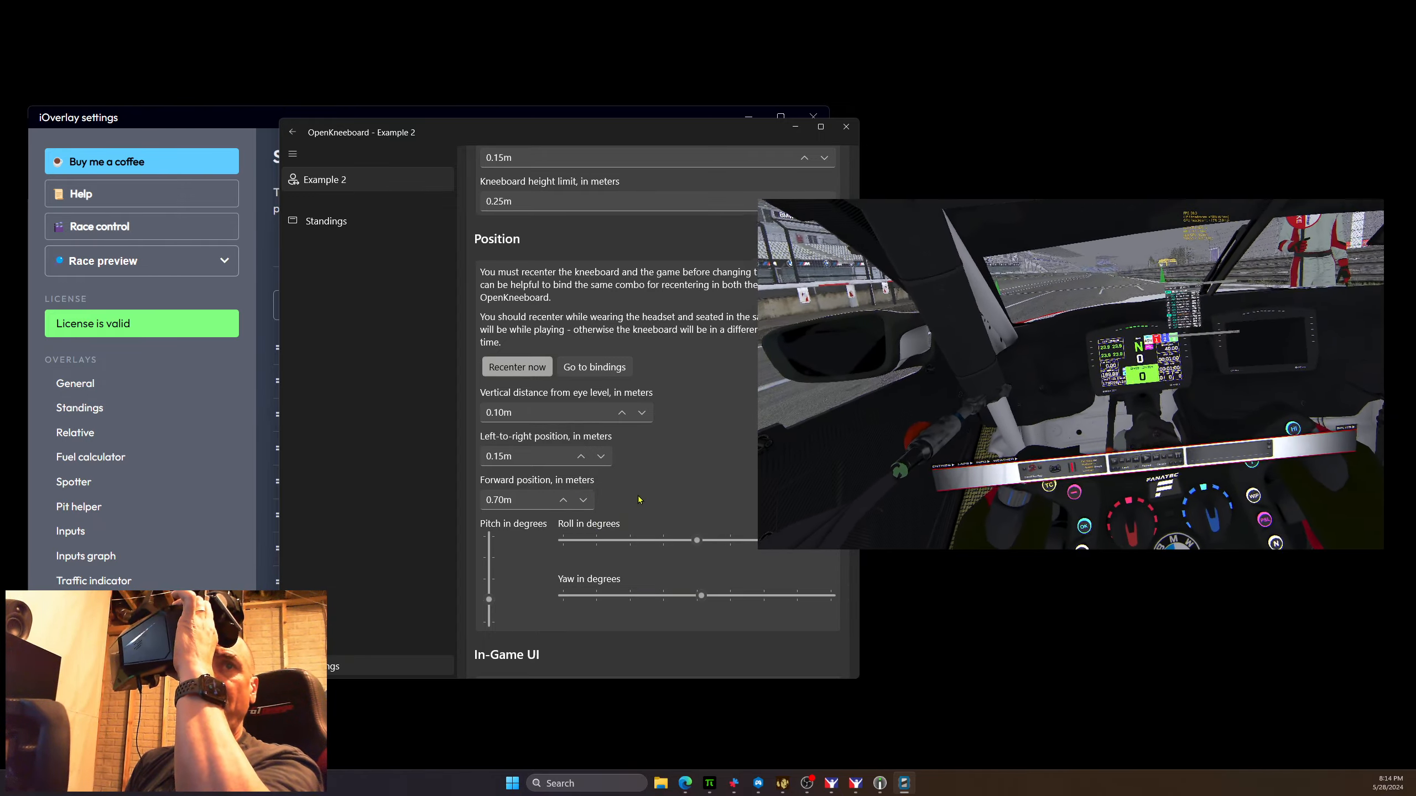
Step: Shift the Standings kneeboard sideways by setting its left-to-right position to -0.19 m
left_click(600, 456)
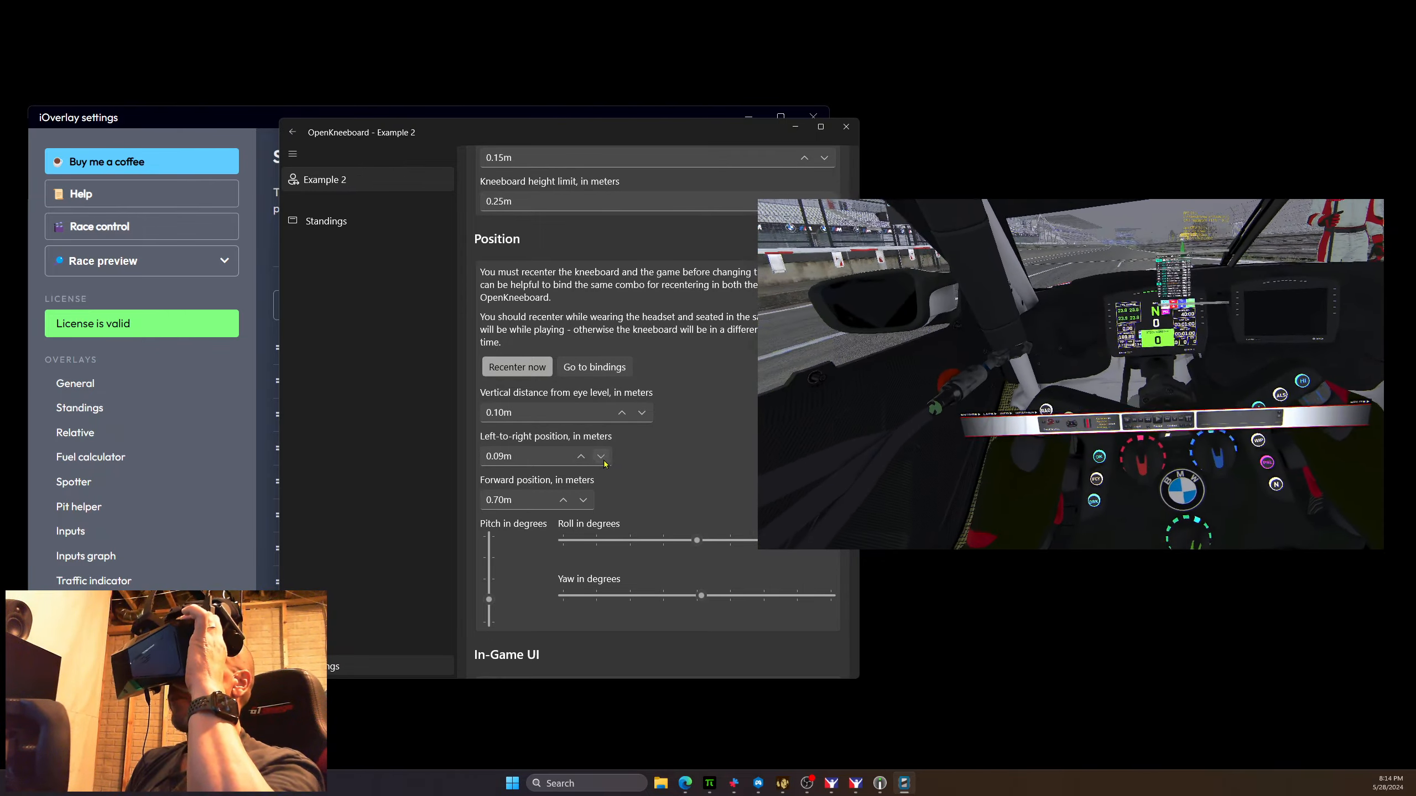
left_click(601, 456)
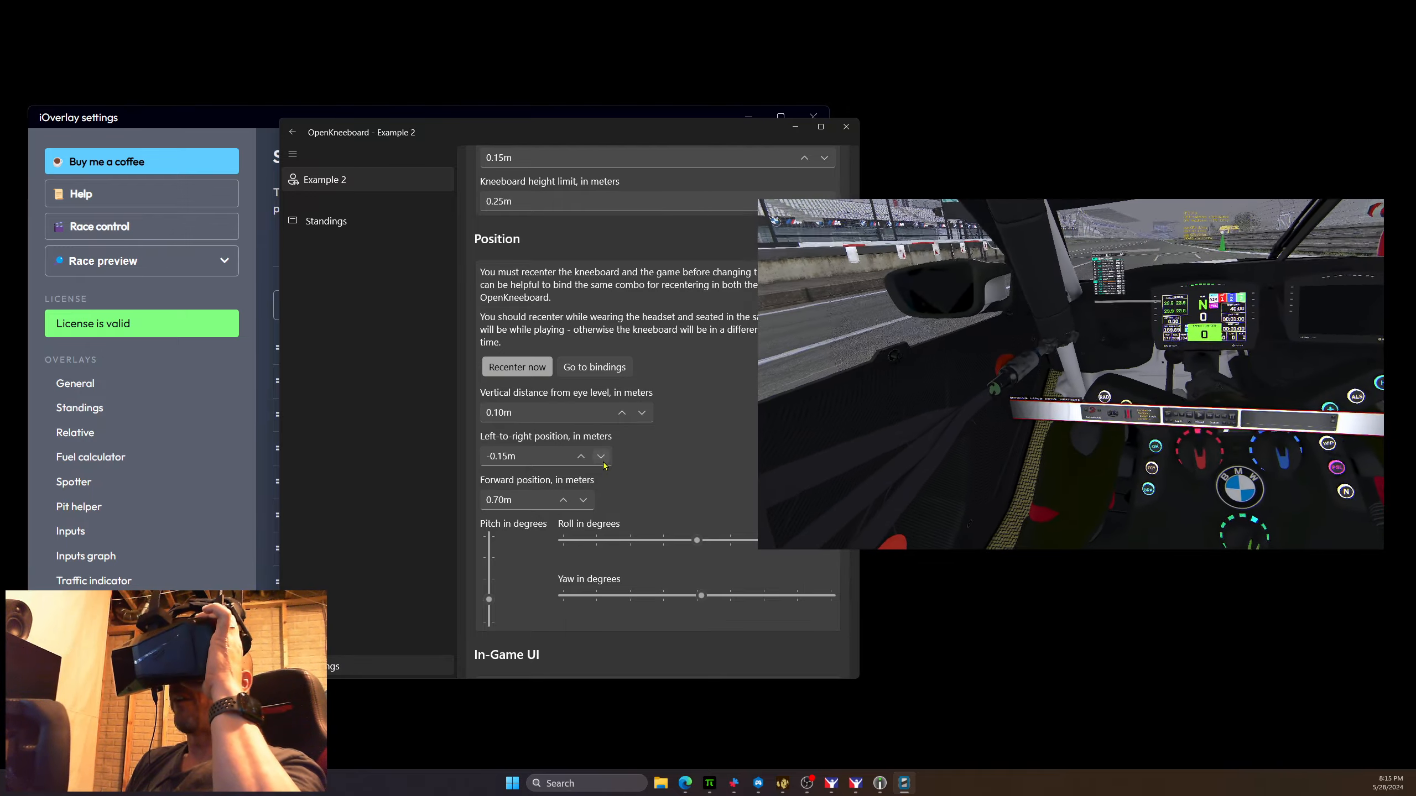
left_click(601, 456)
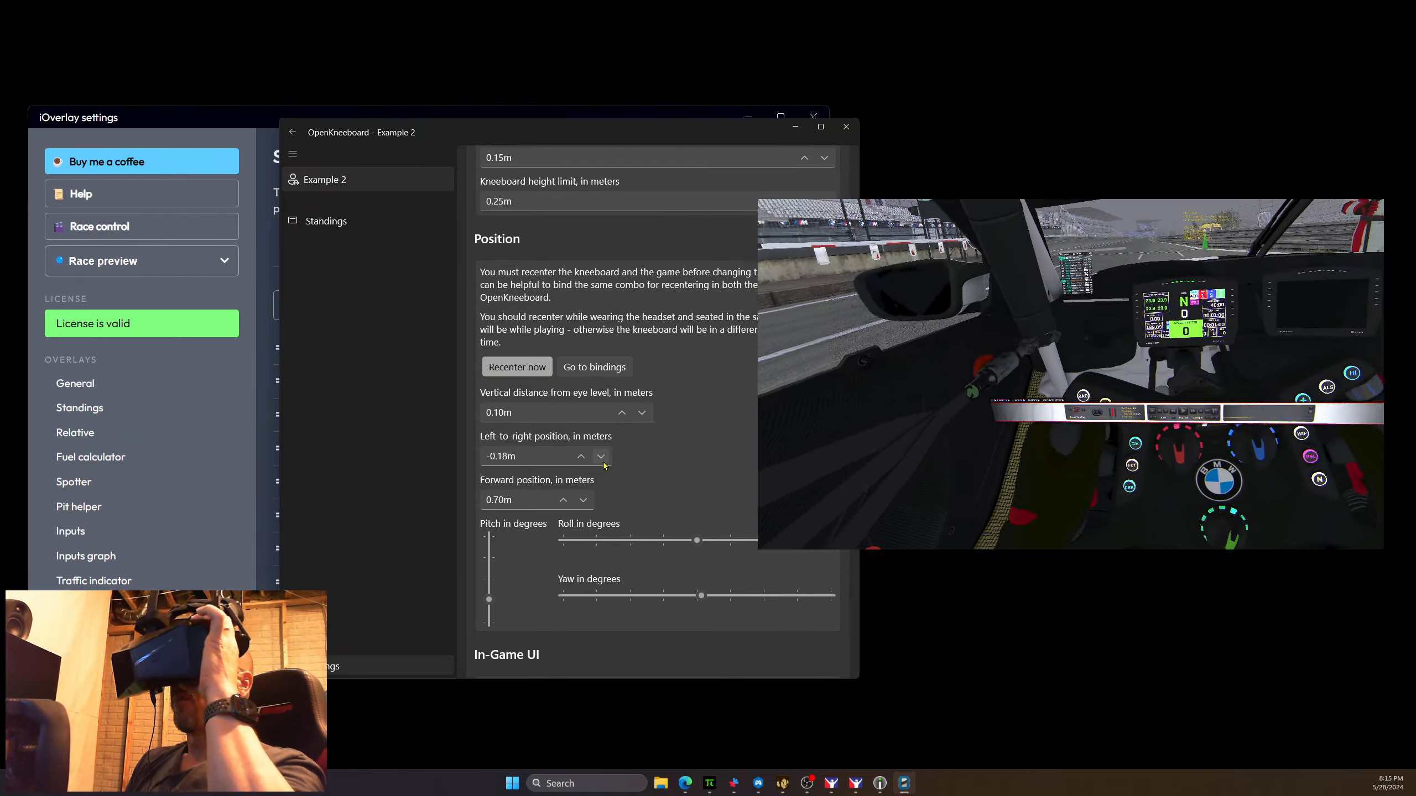
left_click(580, 457)
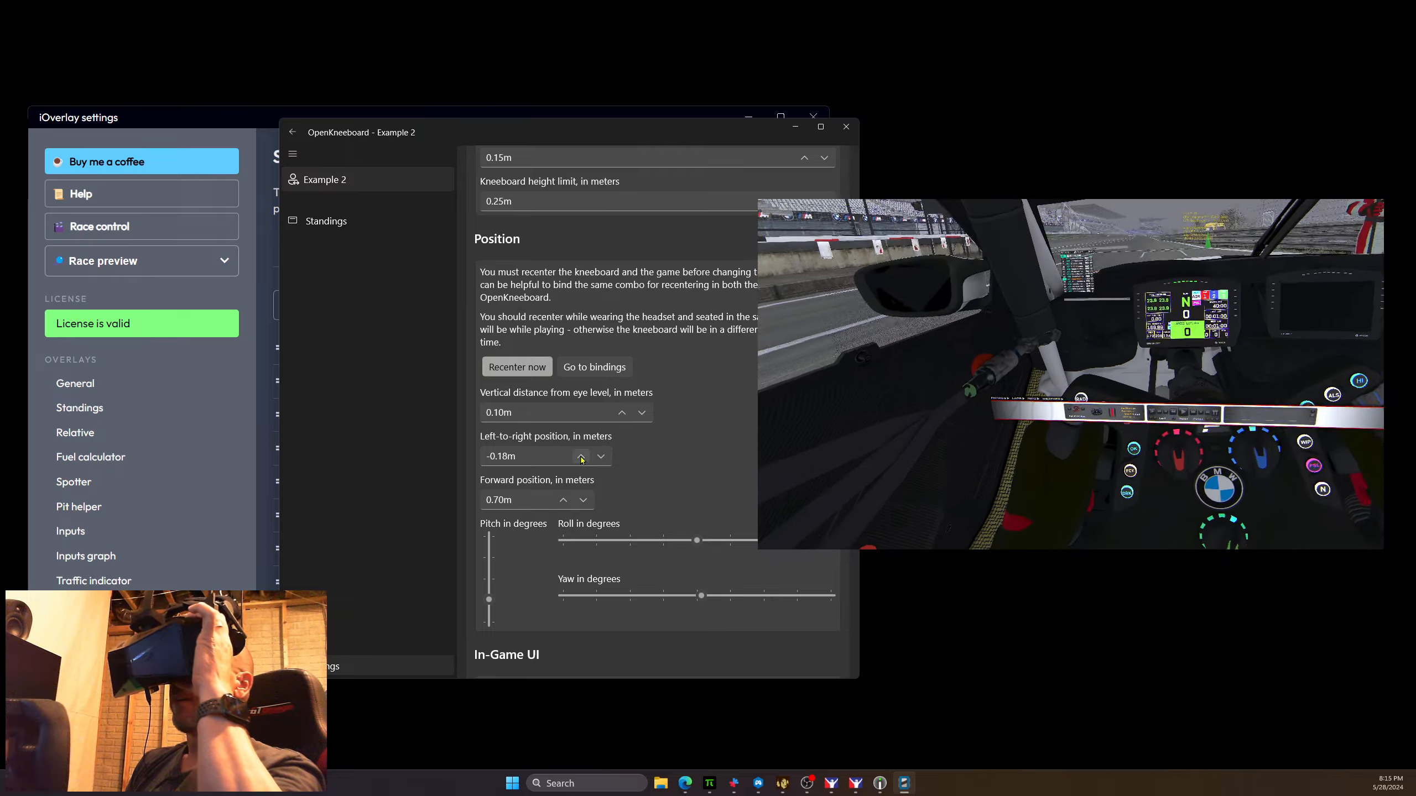
left_click(600, 458)
left_click(600, 457)
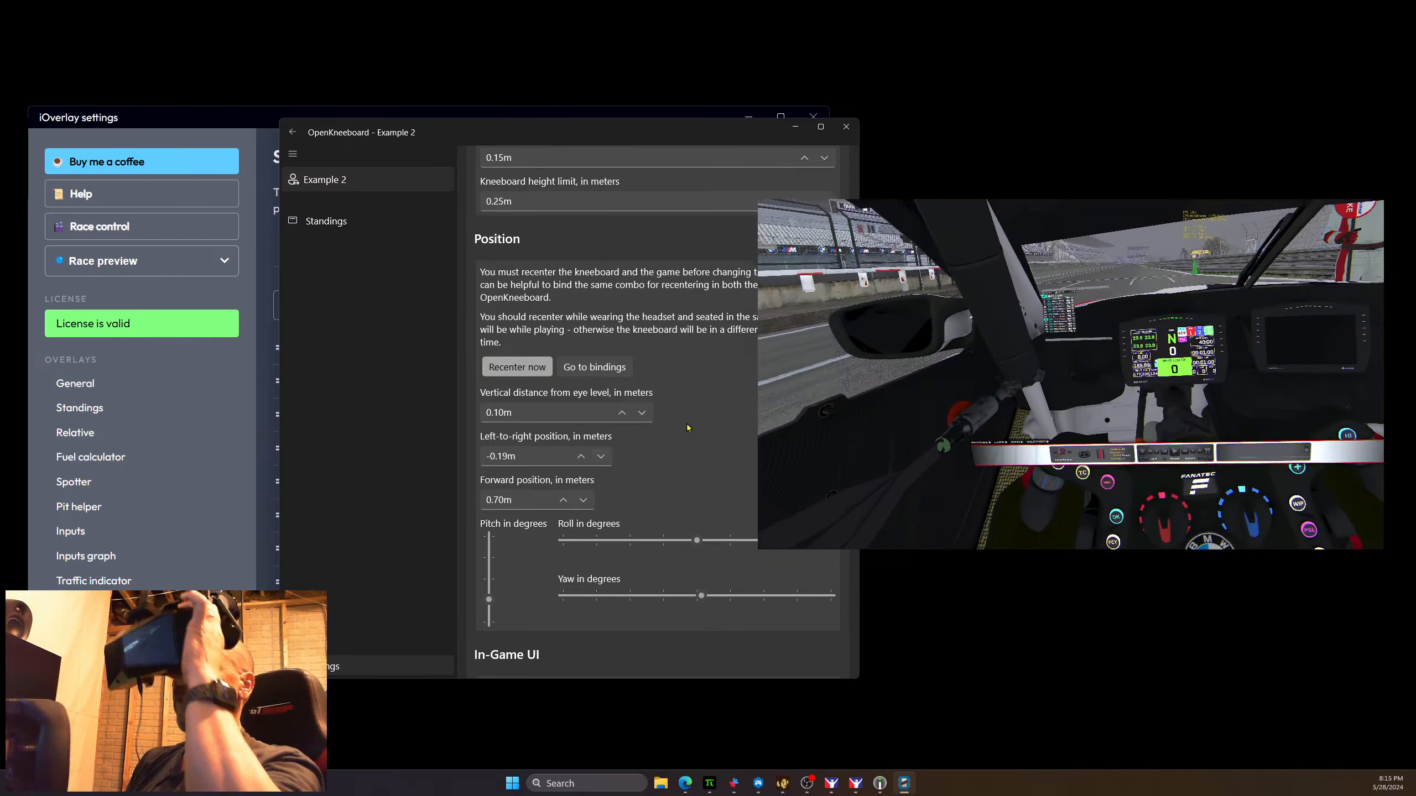
left_click(484, 366)
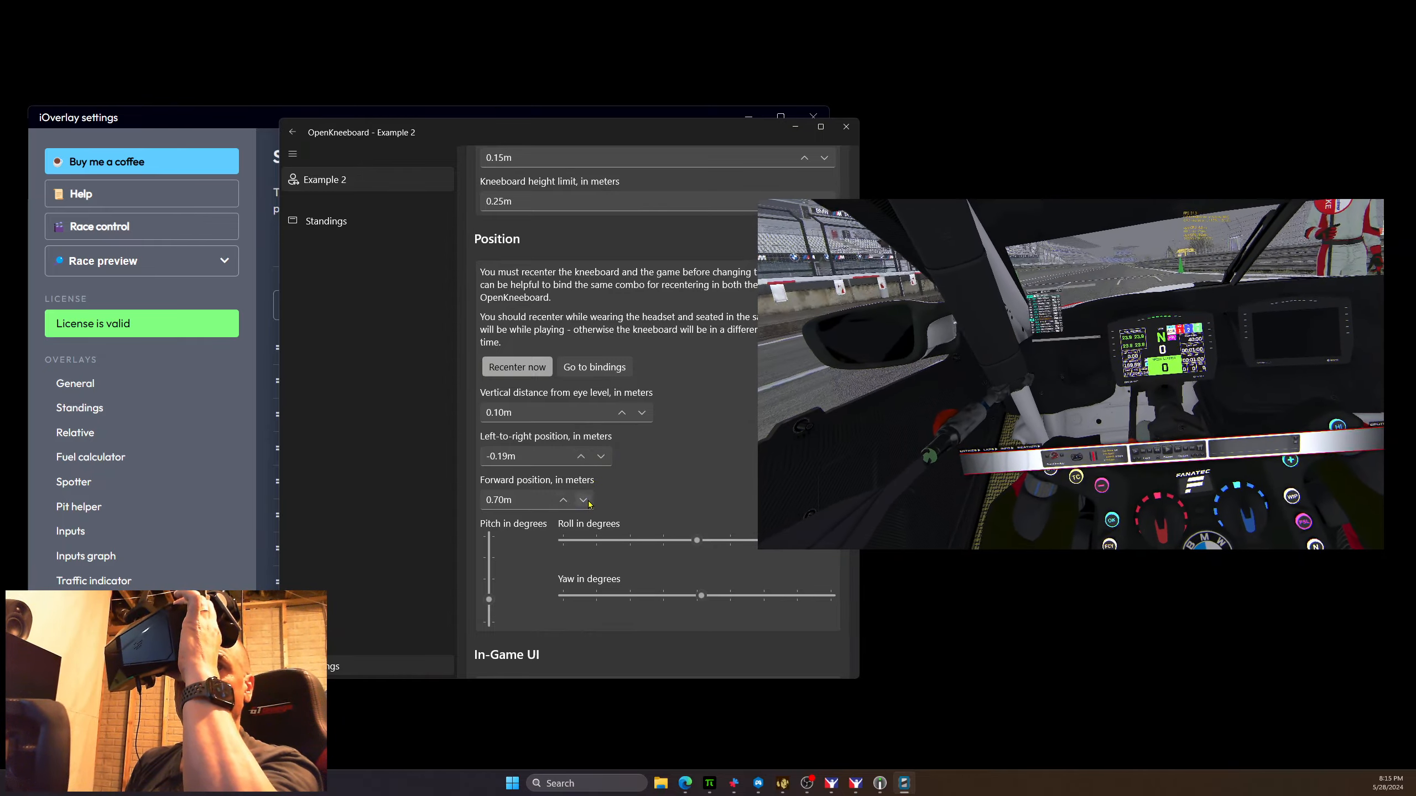
Step: Set the kneeboard's vertical distance from eye level to 0.18 m
left_click(623, 413)
left_click(622, 414)
left_click(622, 414)
left_click(622, 414)
left_click(623, 414)
left_click(623, 413)
left_click(623, 414)
left_click(623, 414)
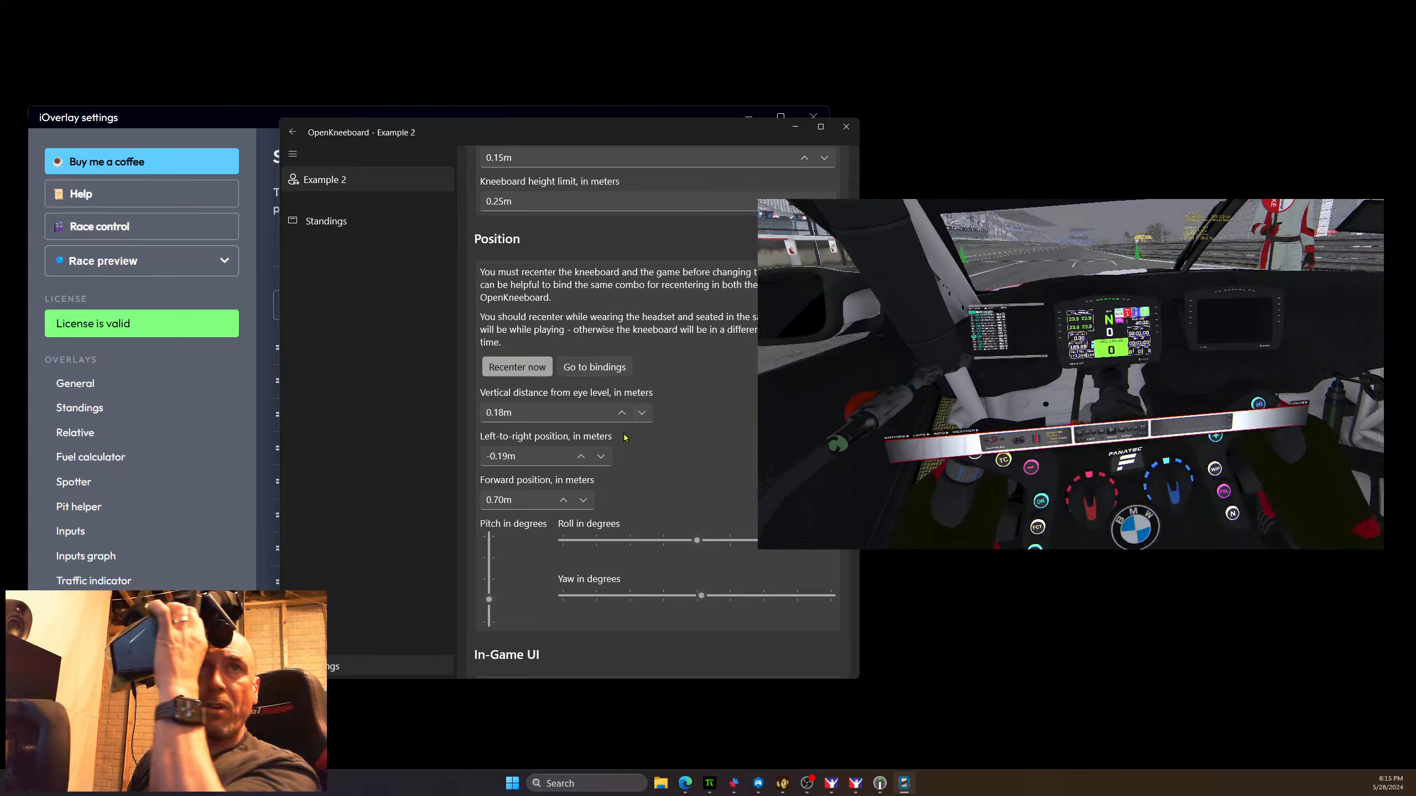
Step: Try cropping the kneeboard's in-game header, footer and bookmarks, and make them visible again
scroll(641, 465, "down", 2)
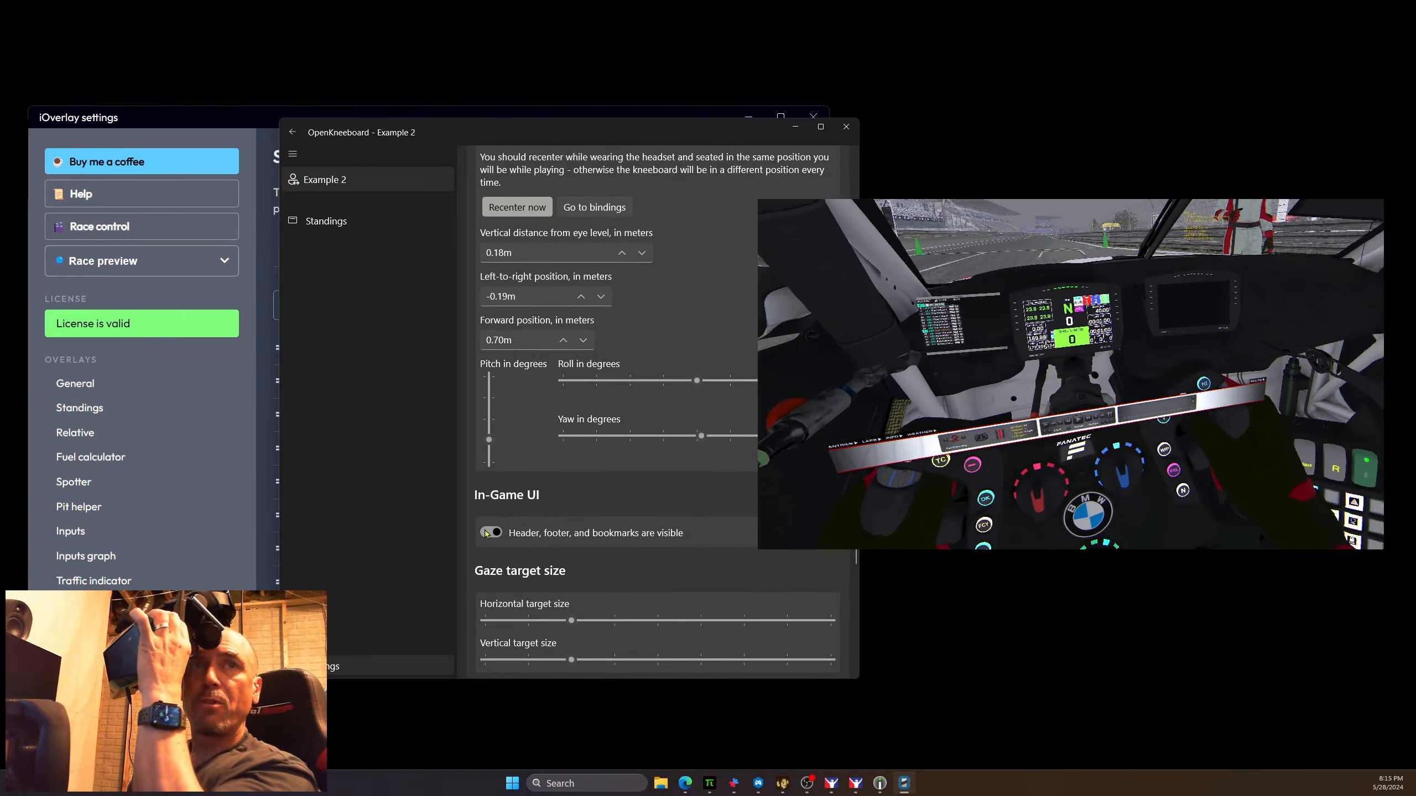
left_click(491, 532)
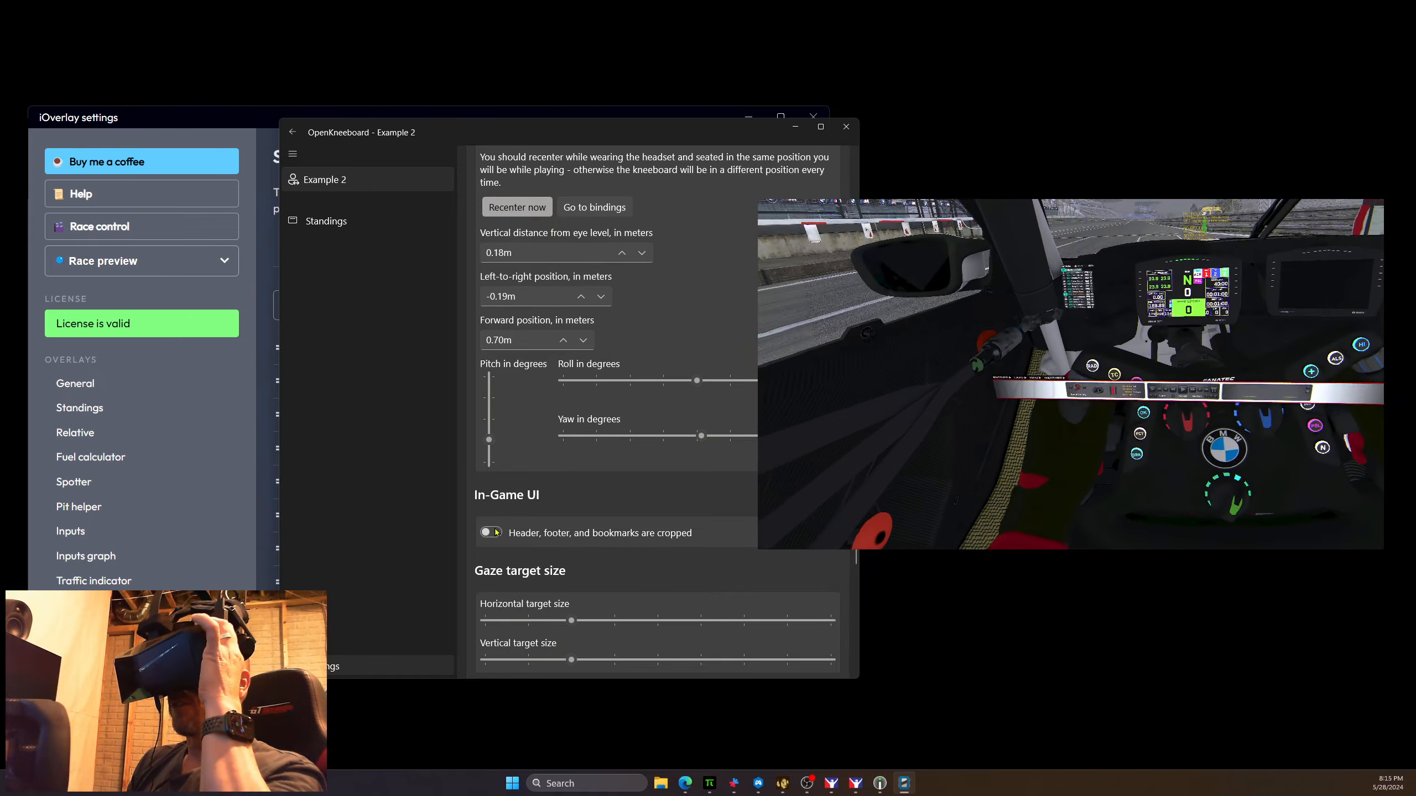
left_click(491, 533)
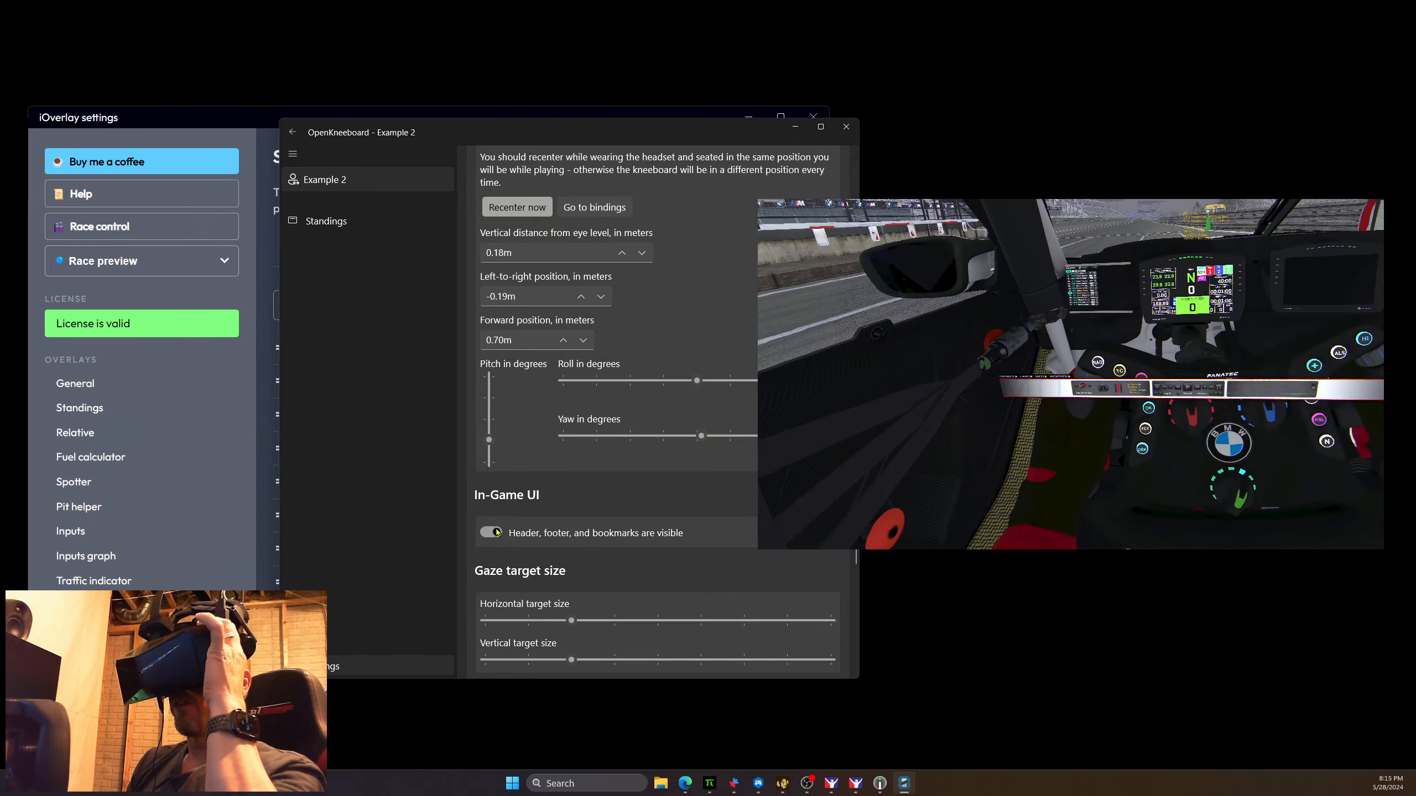
Step: Crop the kneeboard's in-game header, footer and bookmarks, and set its left-to-right position to -0.15 m
left_click(496, 532)
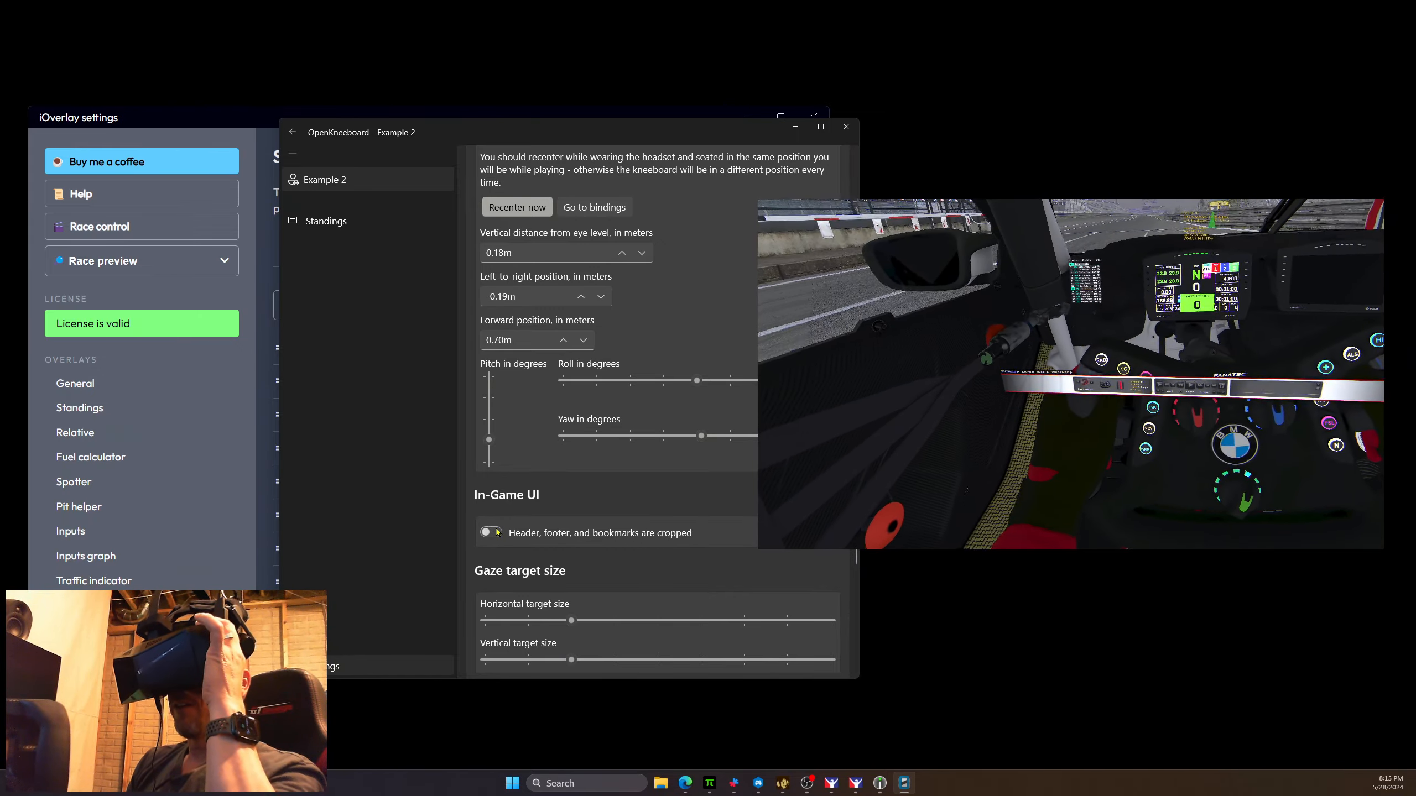
left_click(580, 296)
left_click(581, 296)
left_click(580, 296)
left_click(581, 296)
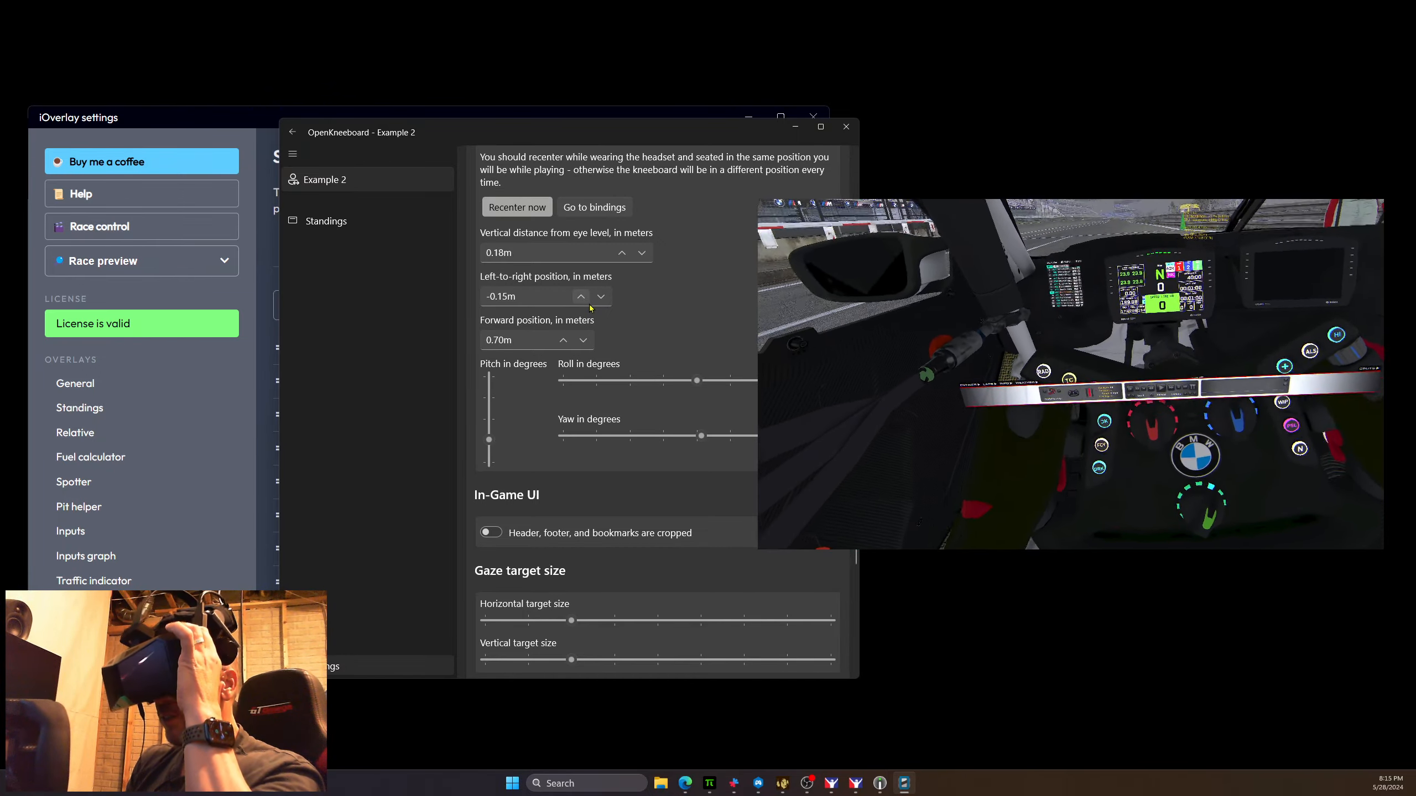
Step: Set the kneeboard's forward position to 0.67 m and reduce its yaw slightly
left_click(583, 342)
left_click(584, 342)
left_click(584, 342)
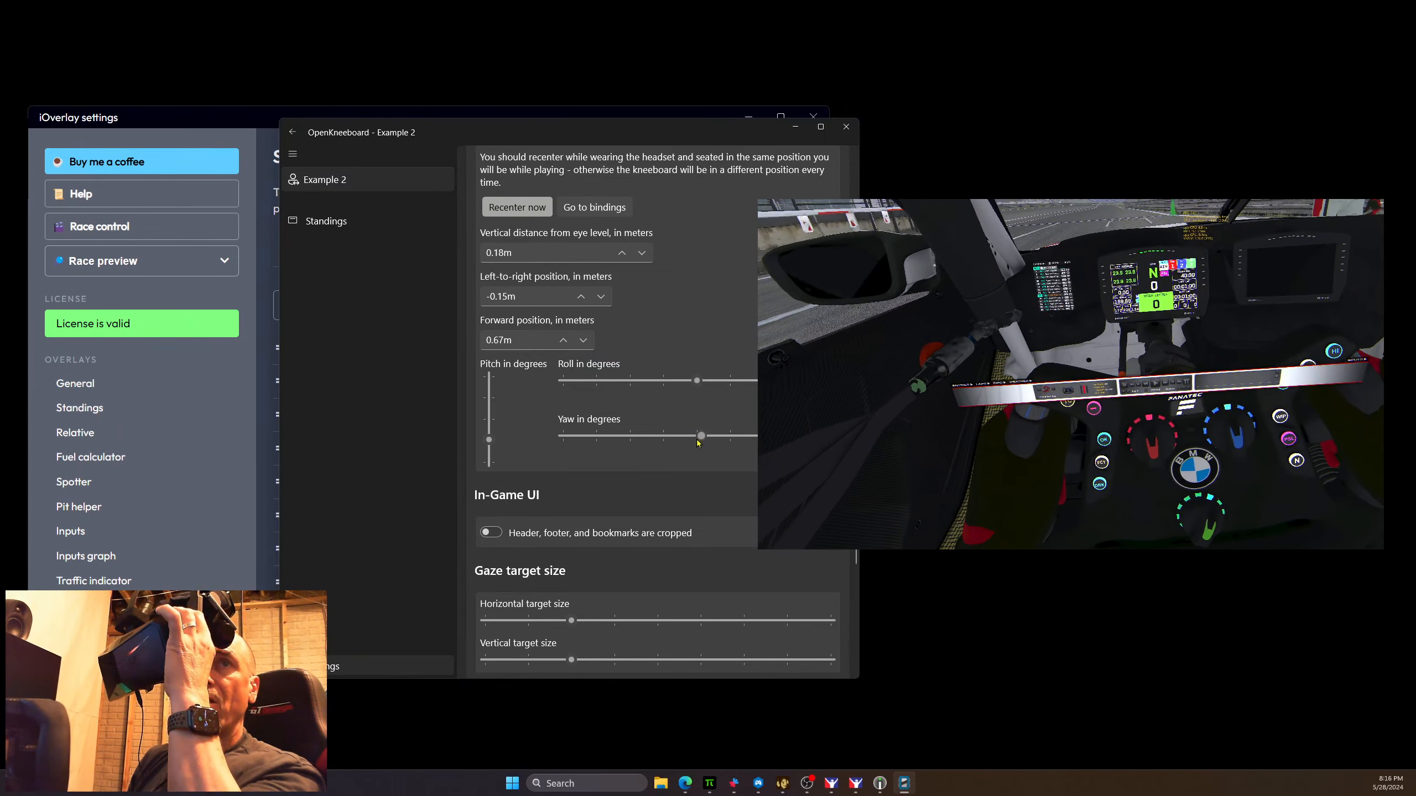
left_click_drag(702, 441, 696, 441)
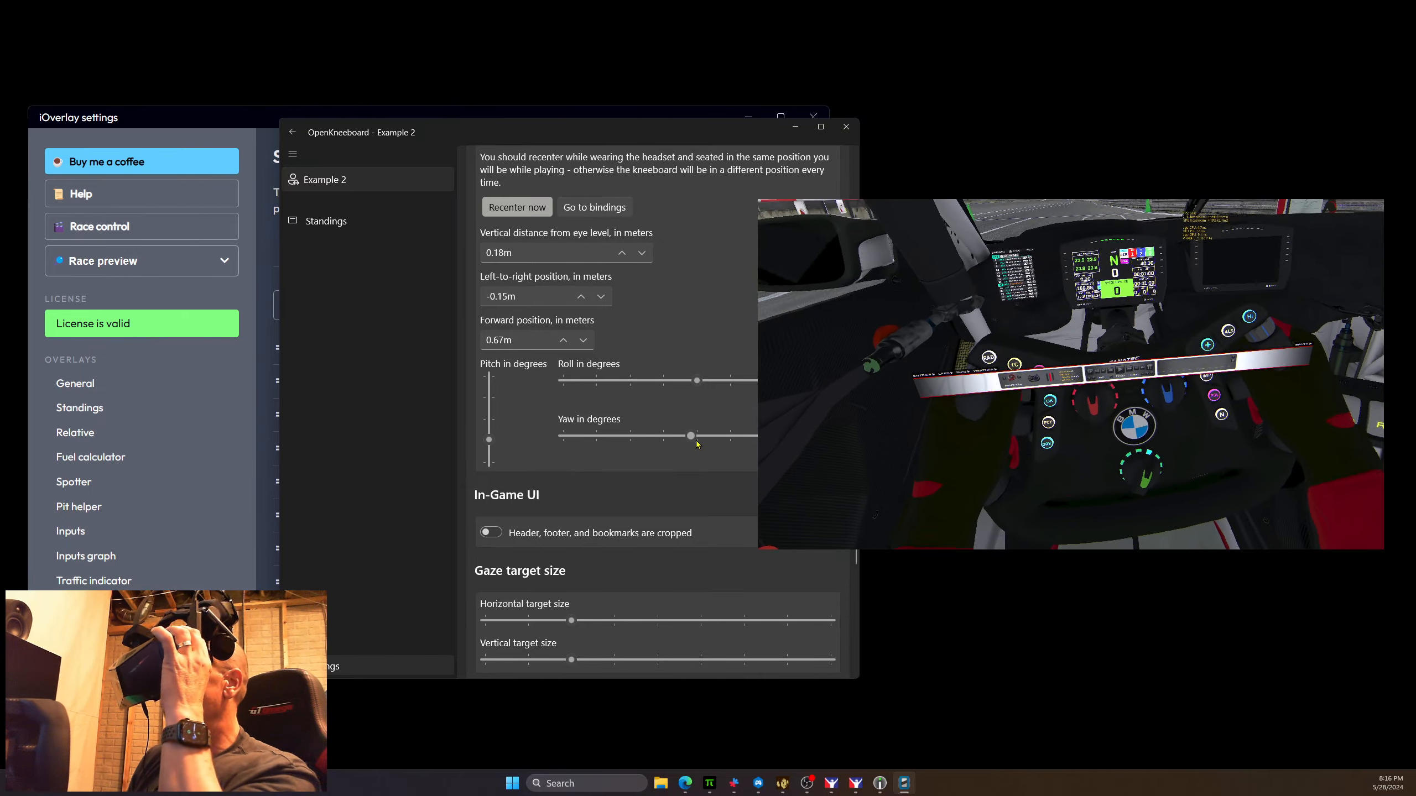
left_click_drag(693, 439, 679, 441)
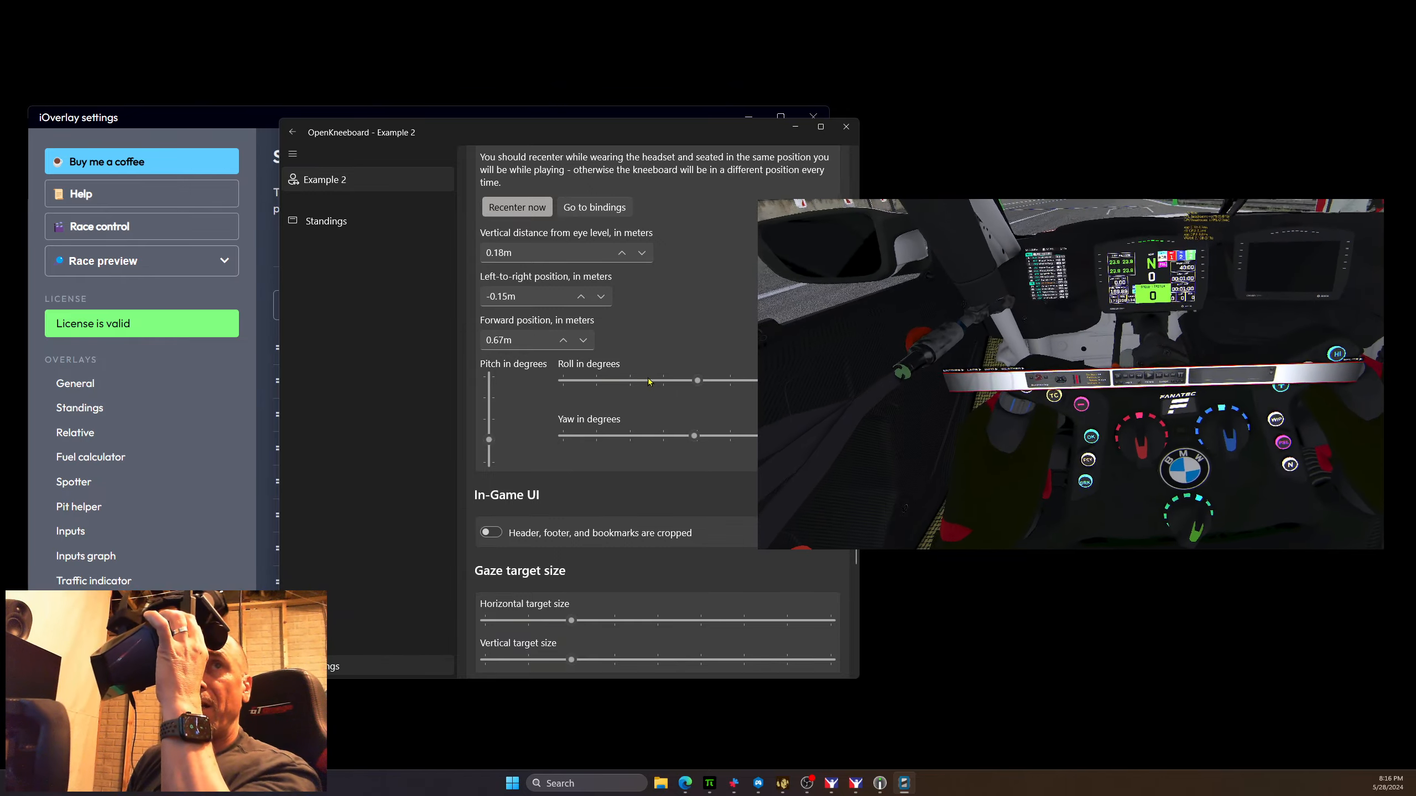
Step: Enlarge the Standings kneeboard by setting its width limit to 0.22 m
scroll(649, 381, "up", 5)
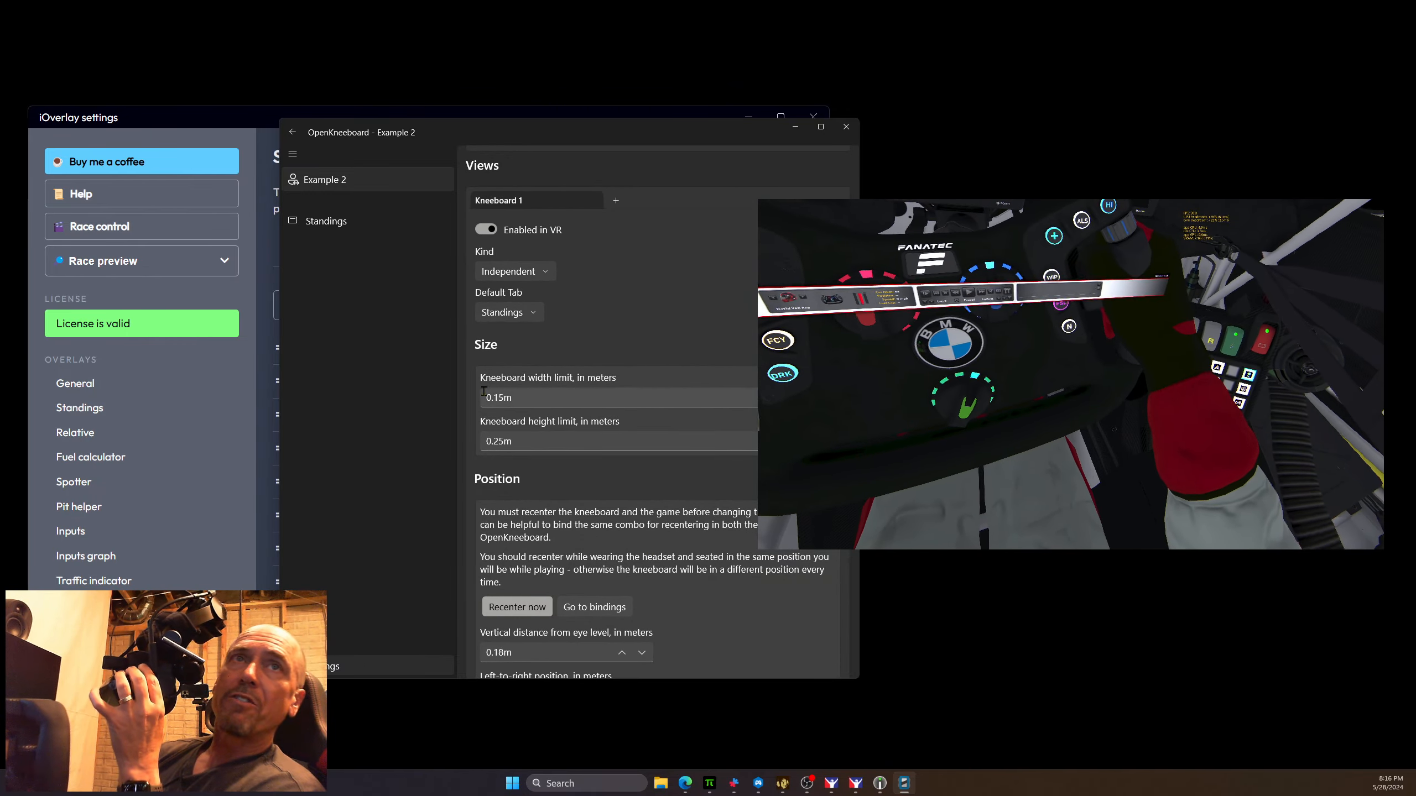
left_click(803, 398)
left_click(803, 398)
left_click(803, 397)
left_click(803, 398)
left_click(803, 398)
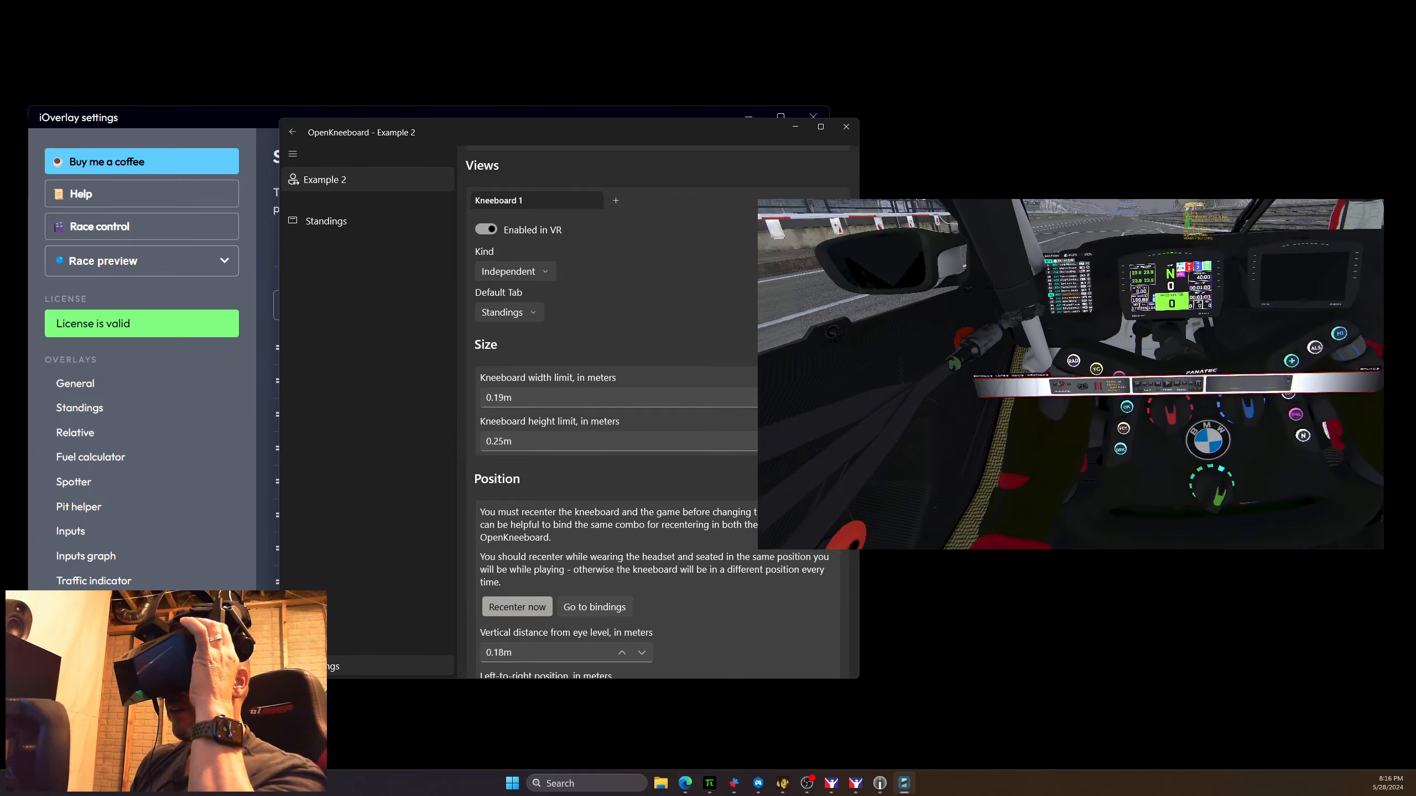
left_click(803, 397)
left_click(803, 398)
left_click(803, 397)
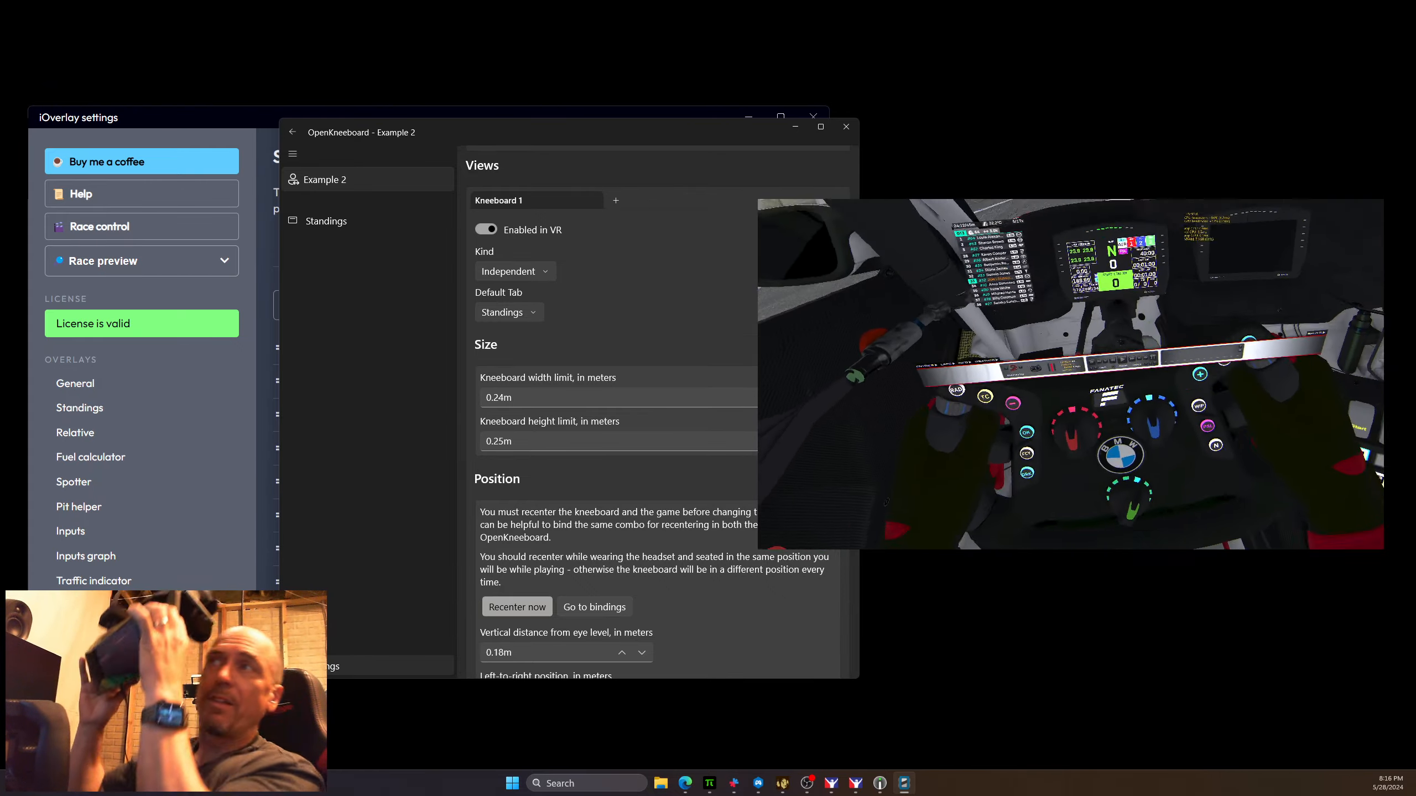
left_click(824, 397)
left_click(824, 398)
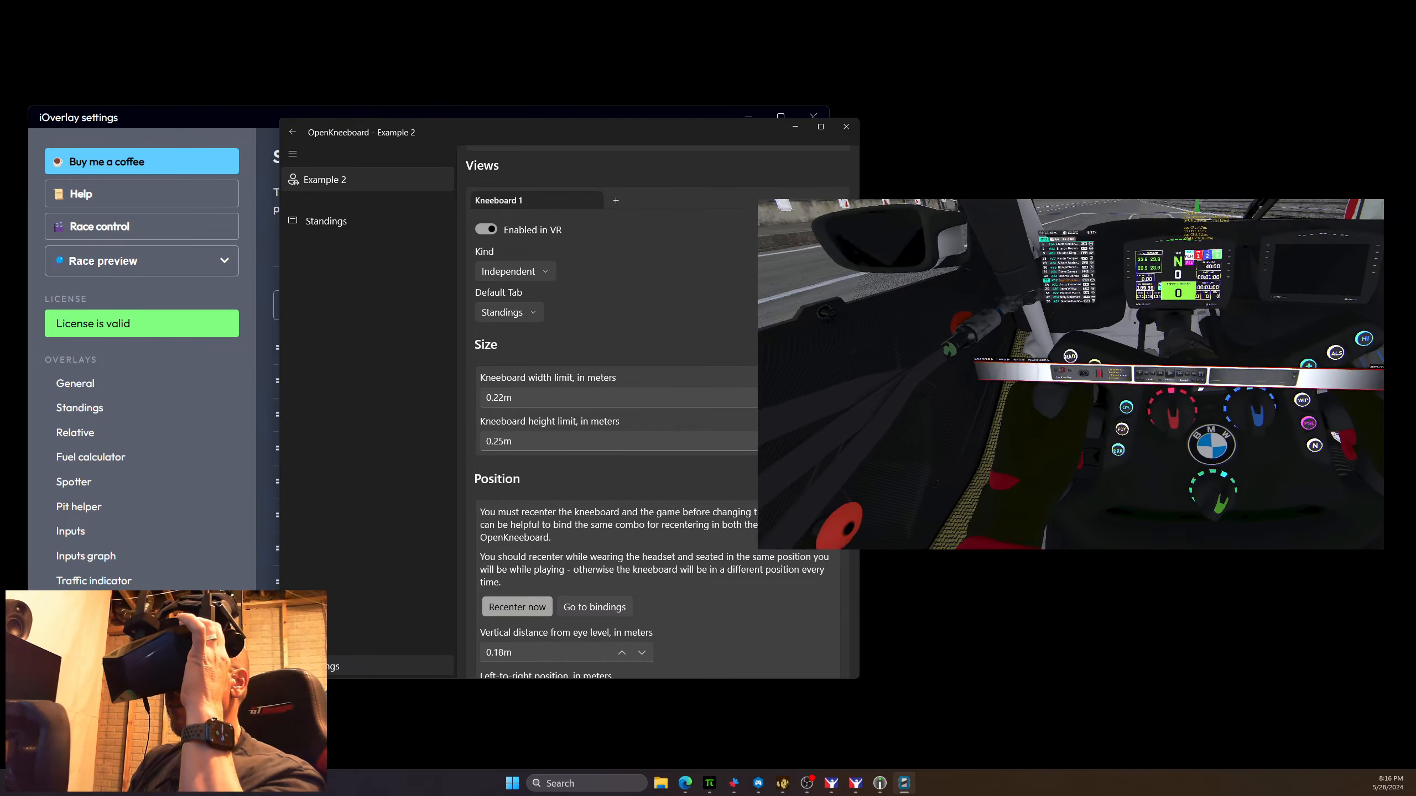
Step: Set the kneeboard's vertical distance from eye level to 0.19 m and its left-to-right position to -0.12 m
scroll(660, 511, "down", 3)
scroll(658, 509, "down", 1)
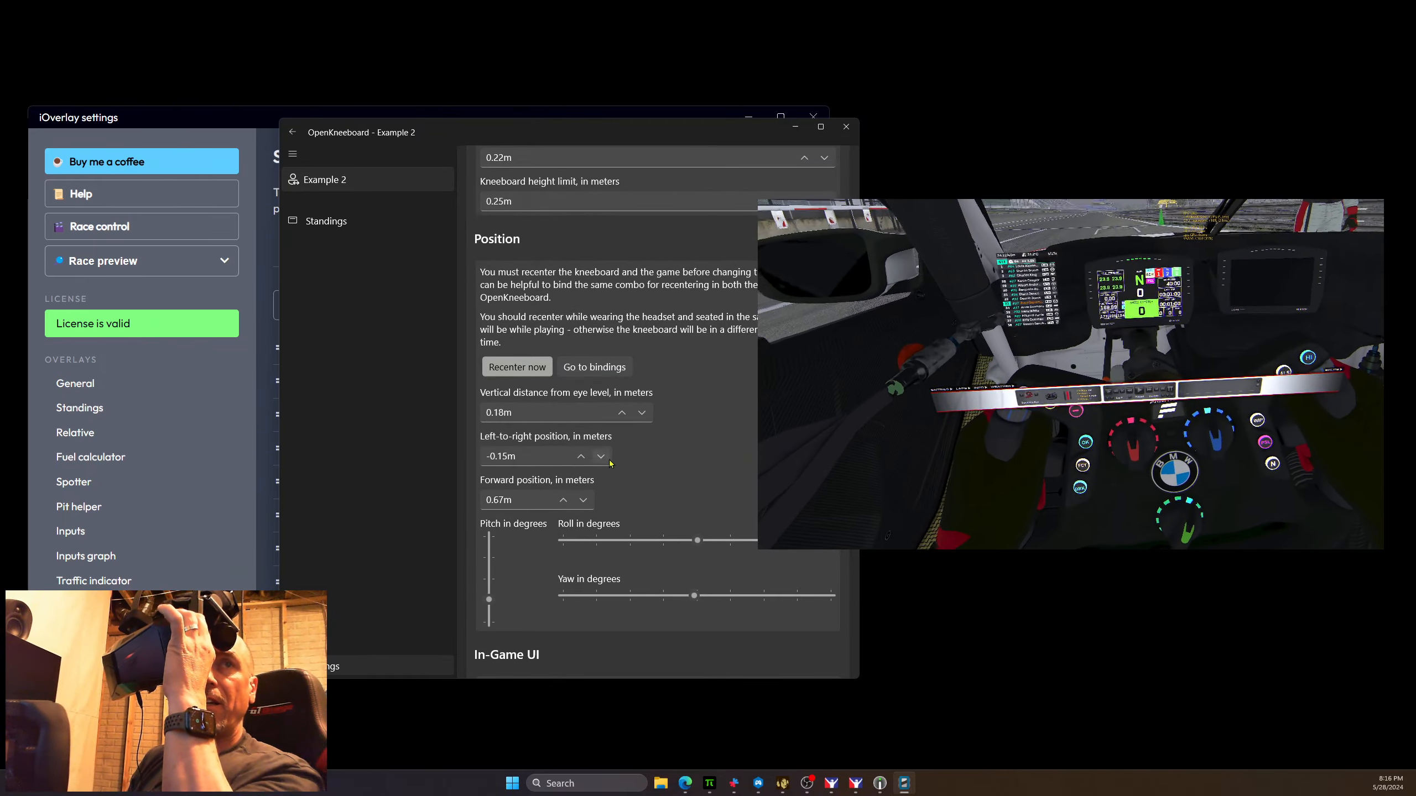
left_click(621, 413)
left_click(621, 413)
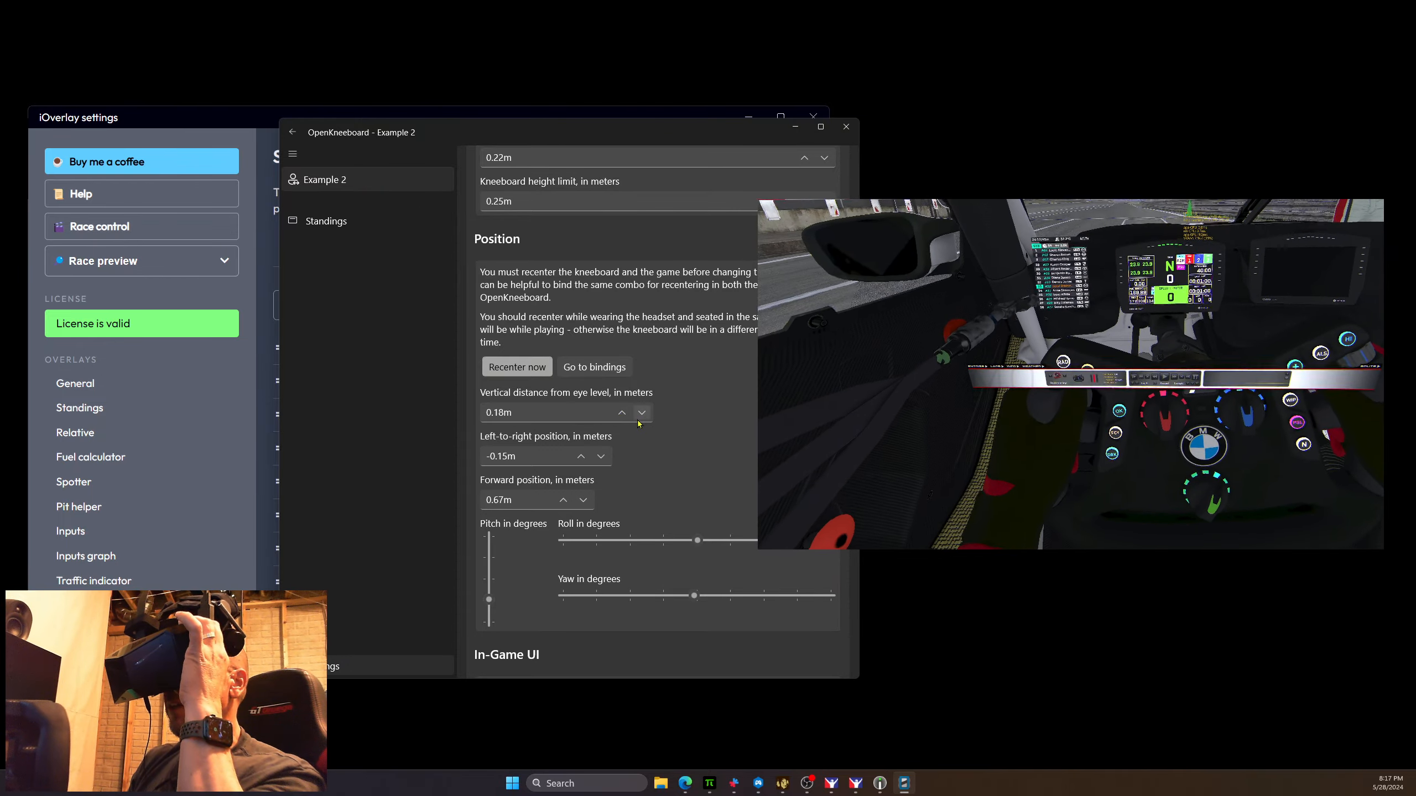
left_click(581, 458)
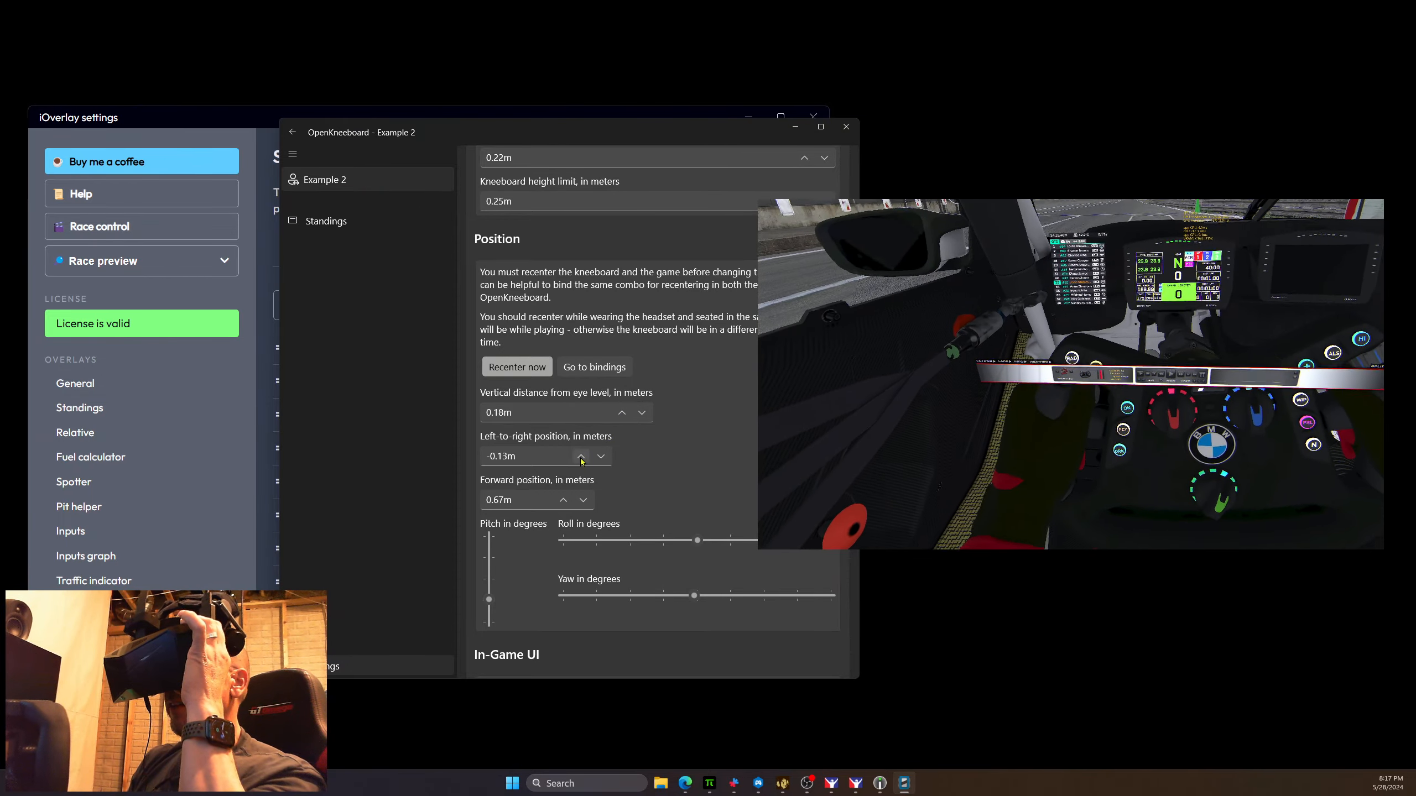
left_click(581, 457)
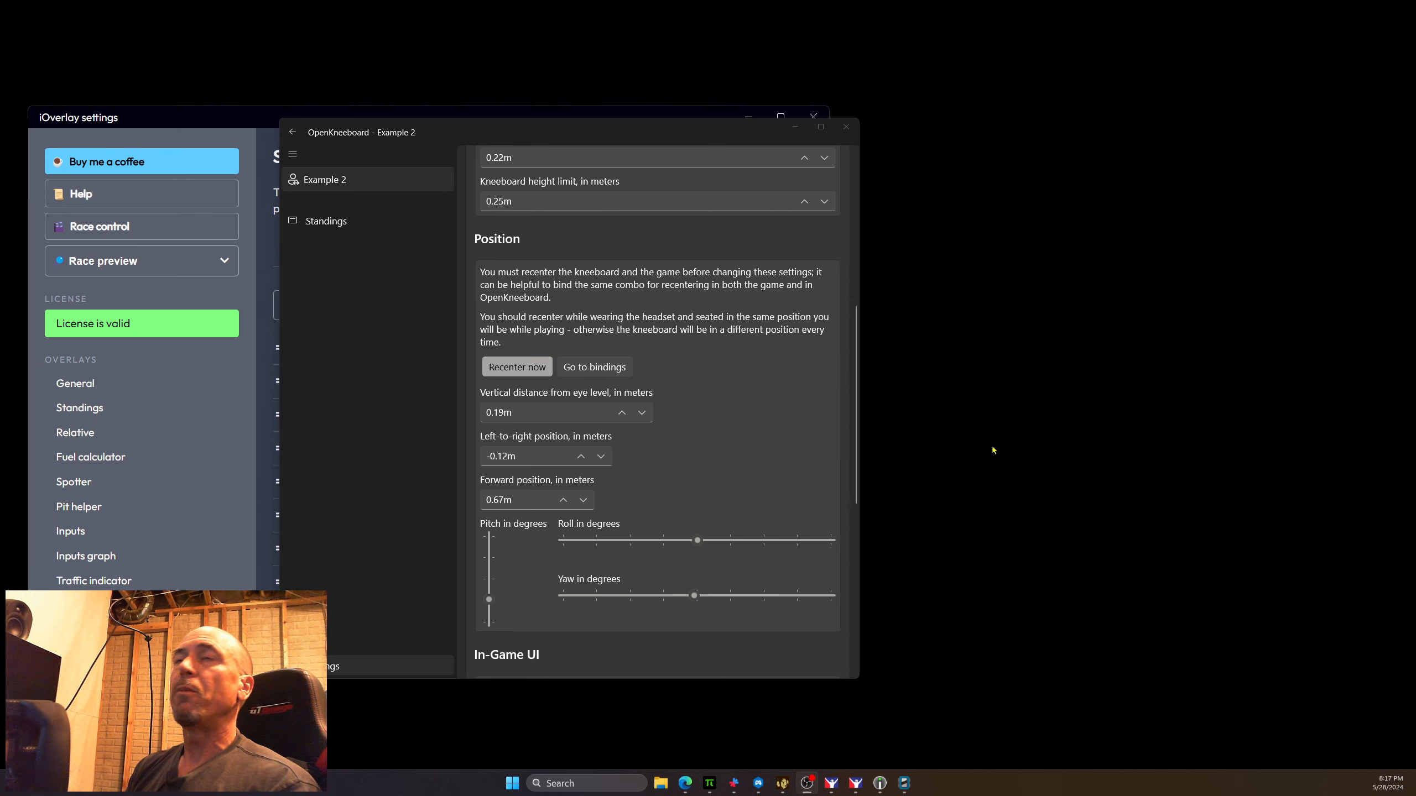
Step: Move the OpenKneeboard window clear of the iOverlay settings window so both are fully accessible
left_click_drag(685, 147, 1056, 142)
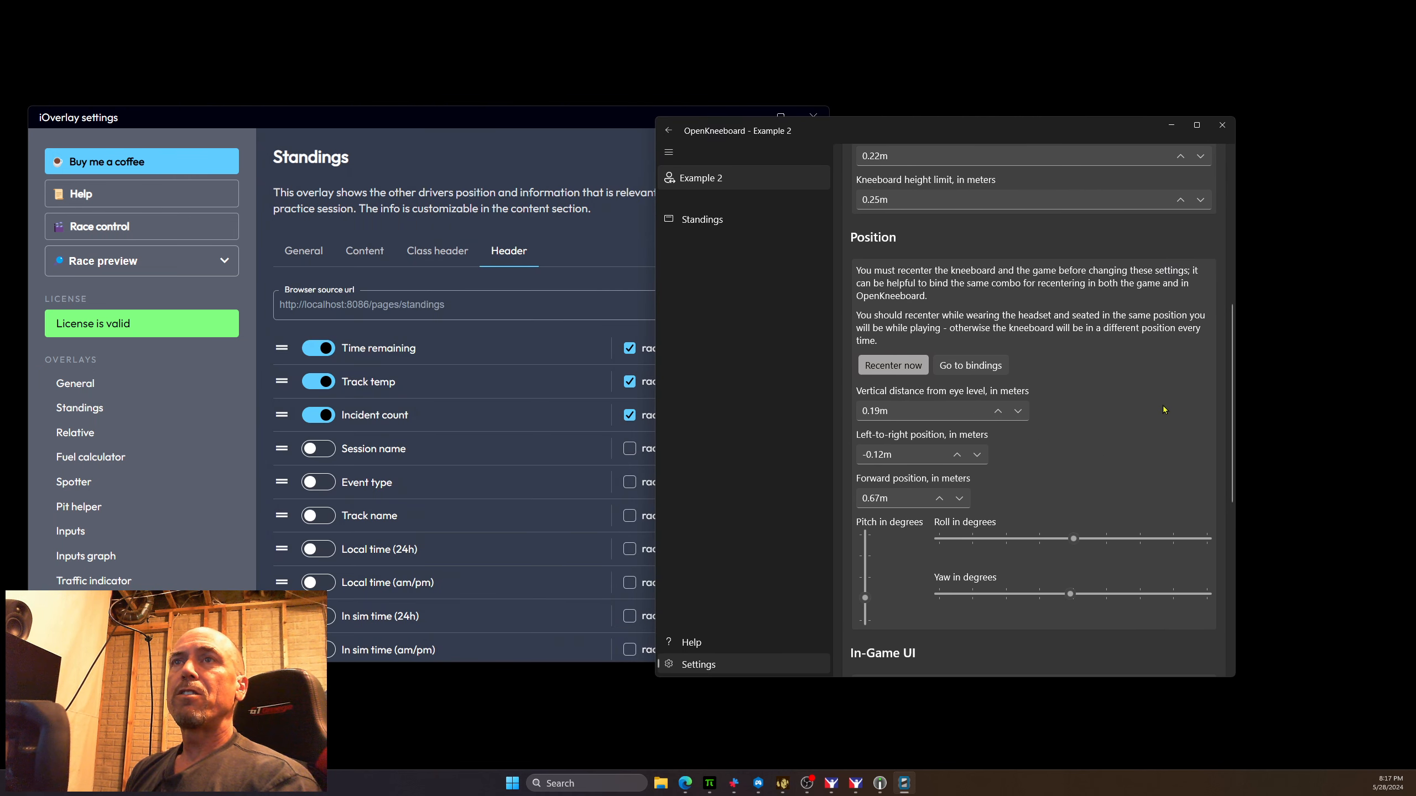
scroll(1224, 463, "down", 6)
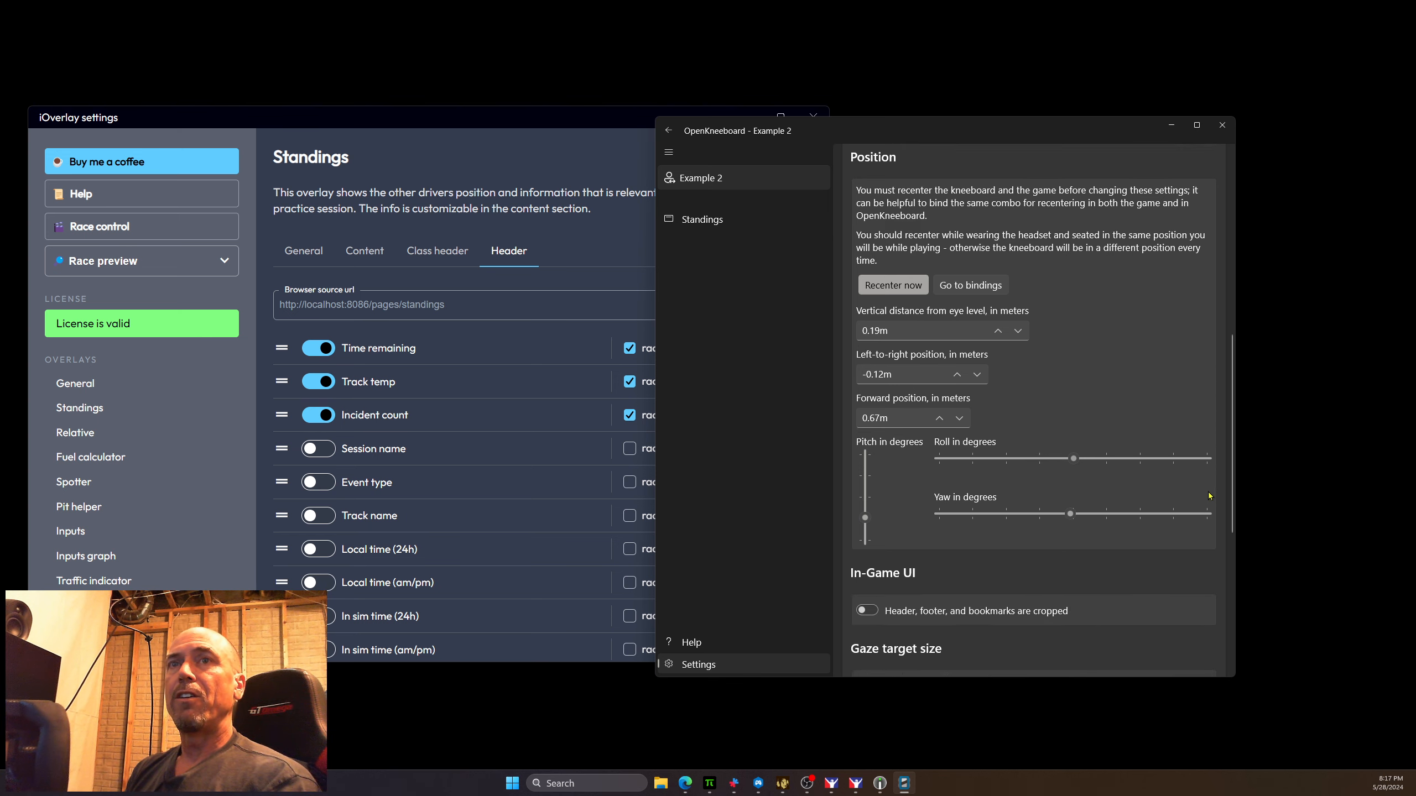
scroll(1210, 500, "up", 9)
scroll(1208, 498, "up", 5)
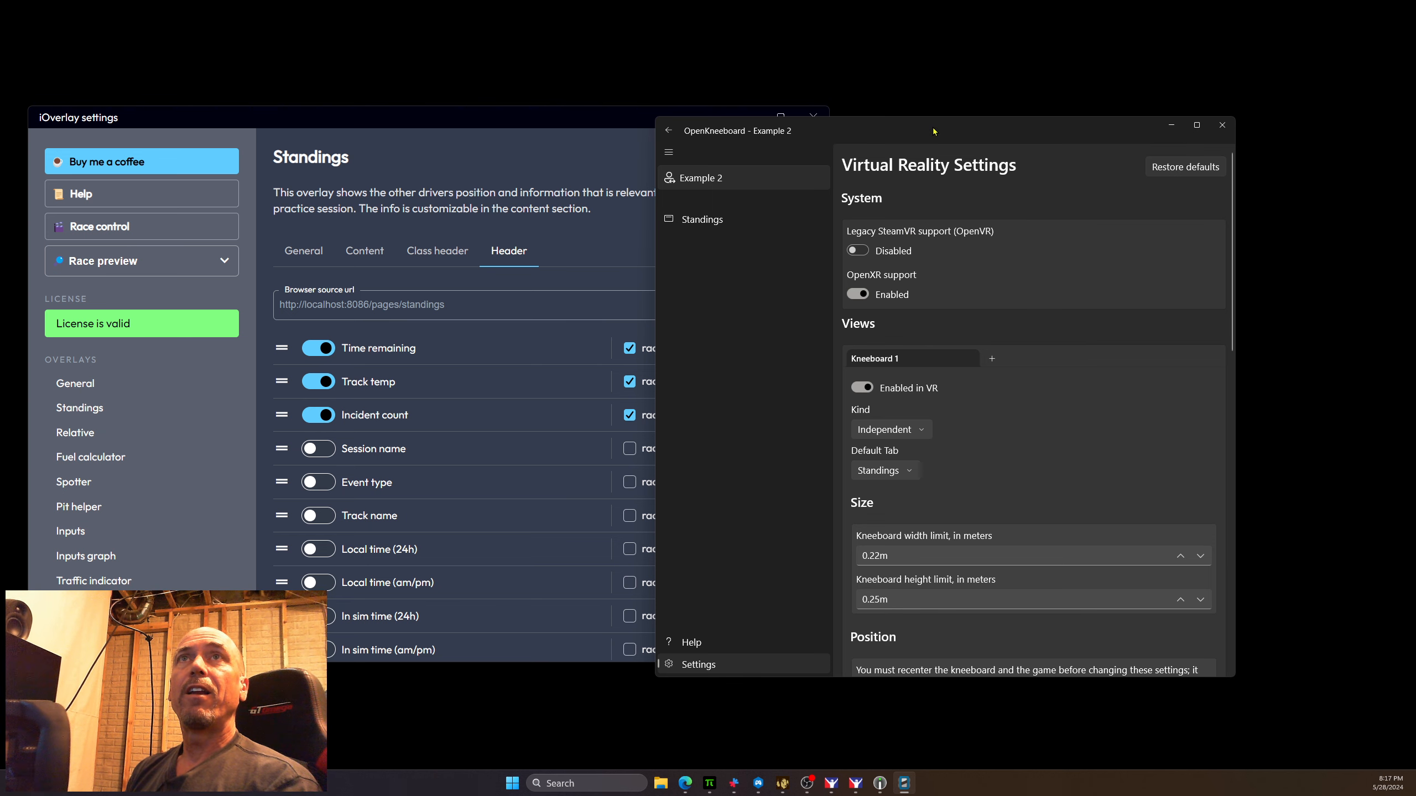
left_click_drag(934, 126, 1121, 118)
Step: Switch to iOverlay, open the streaming Relative overlay's settings and copy its browser source URL
left_click(598, 123)
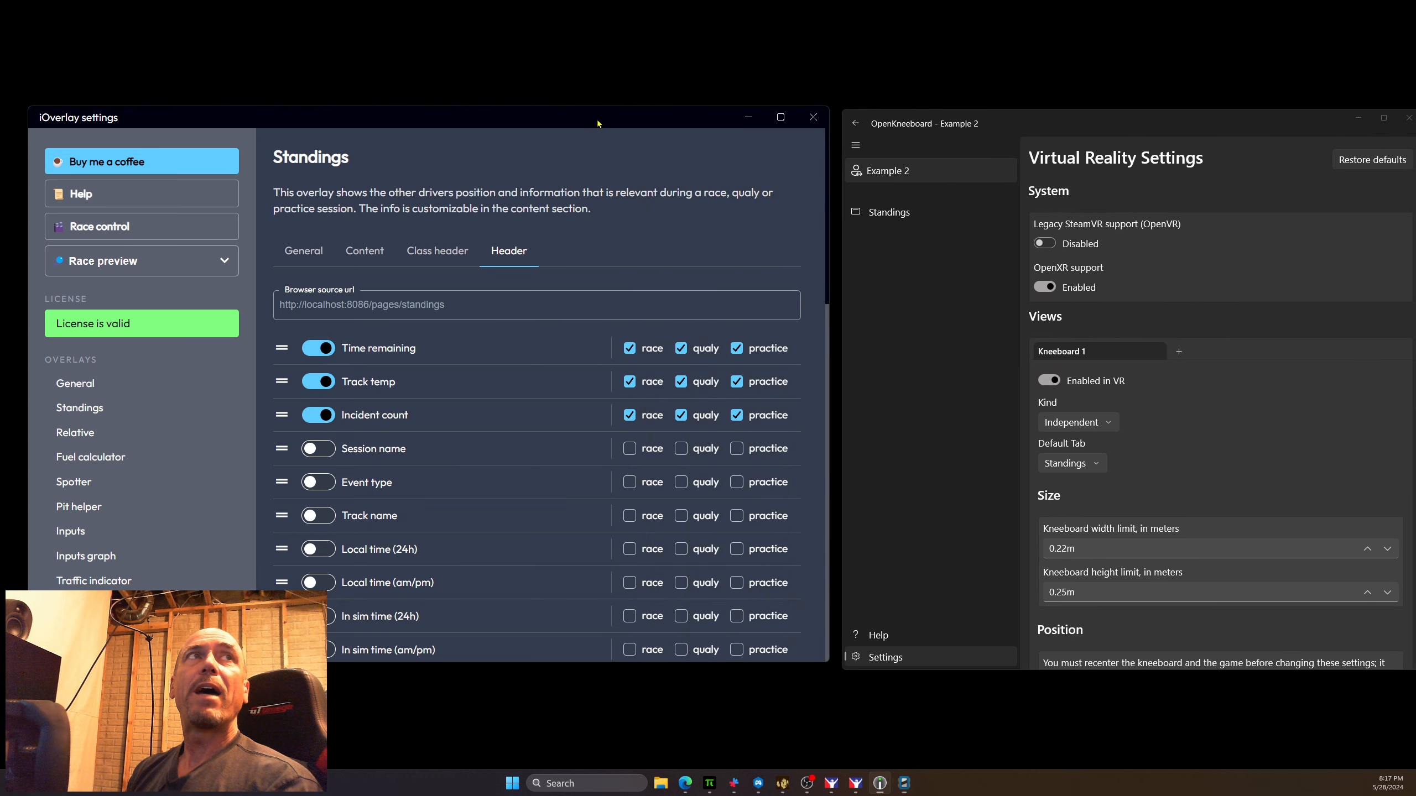
scroll(216, 516, "down", 6)
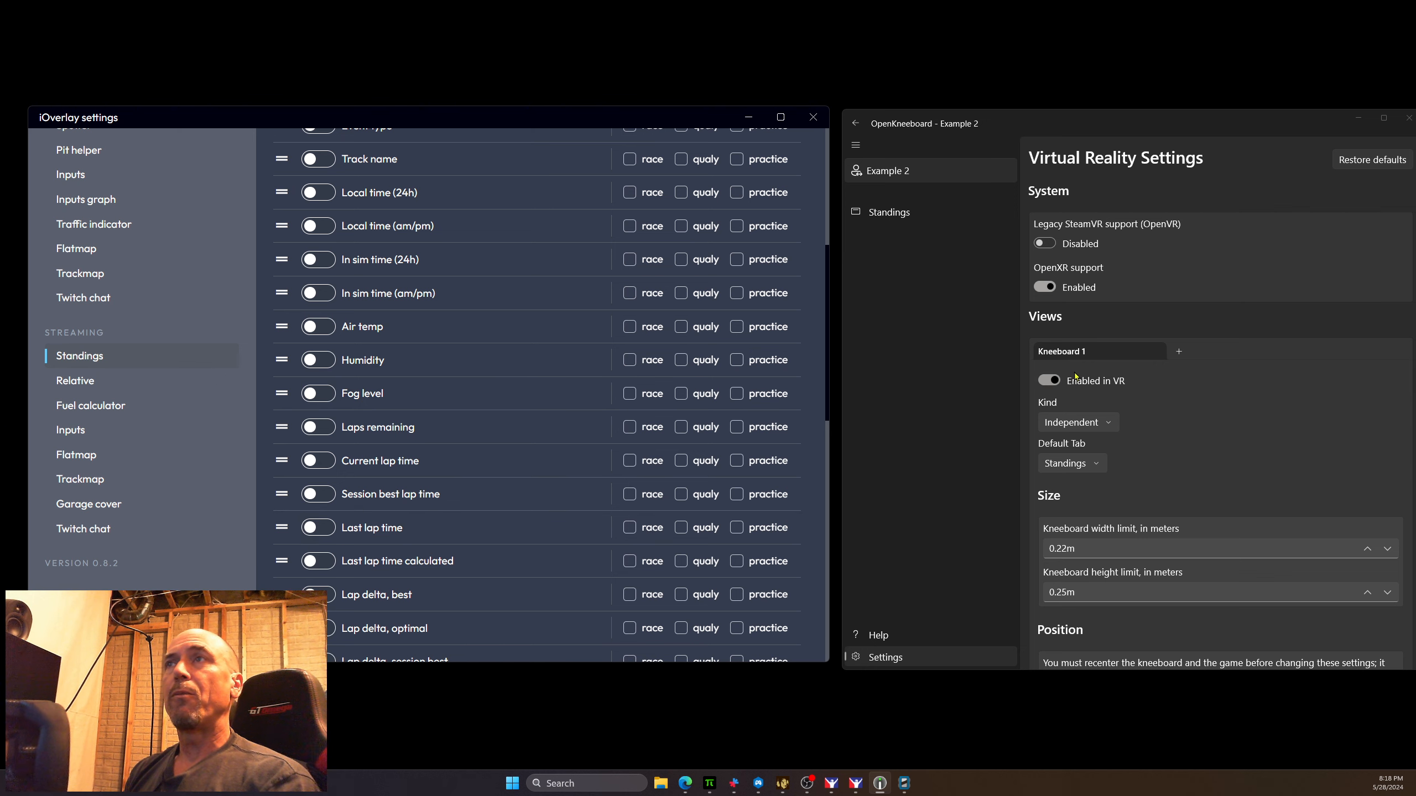
left_click(77, 385)
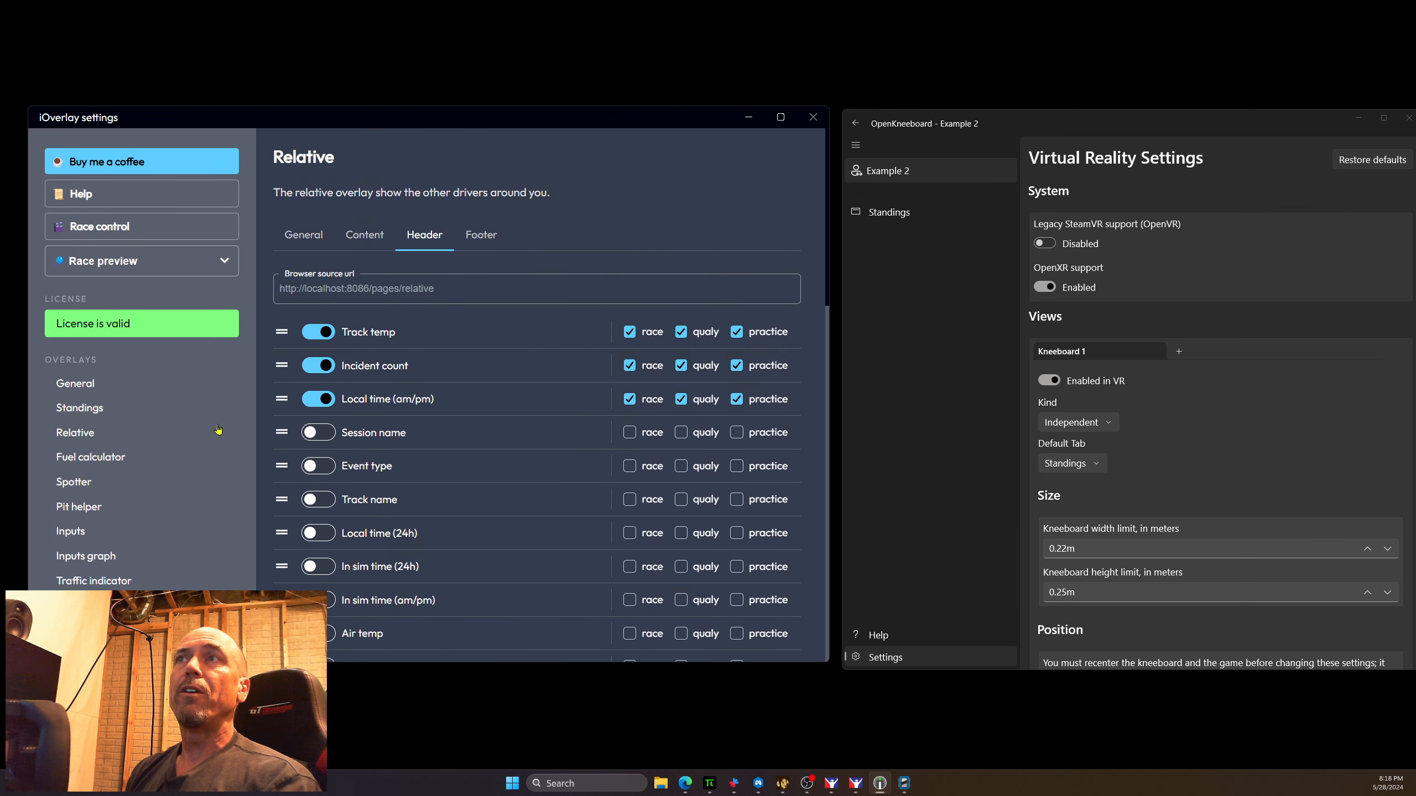
scroll(377, 432, "down", 3)
scroll(376, 433, "down", 4)
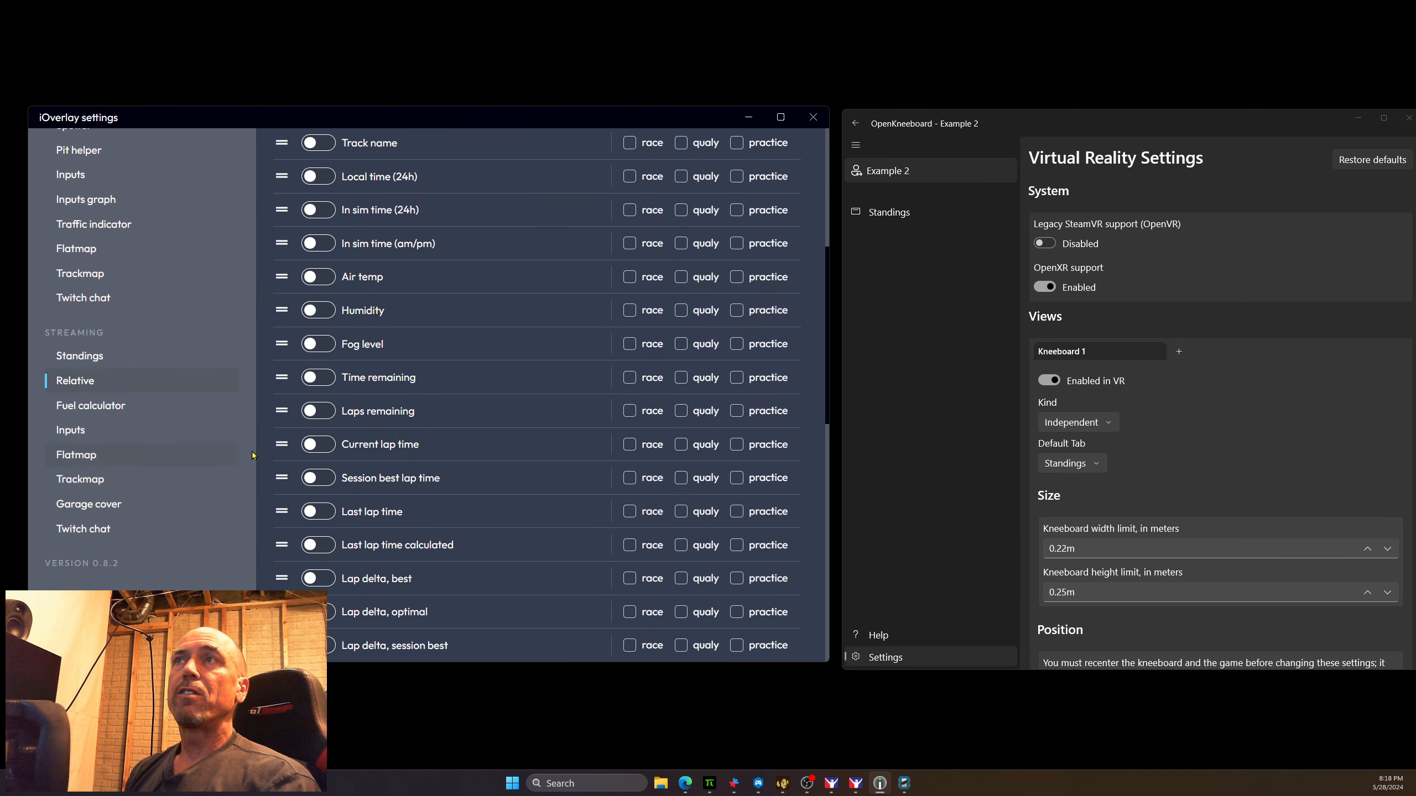
scroll(376, 377, "up", 7)
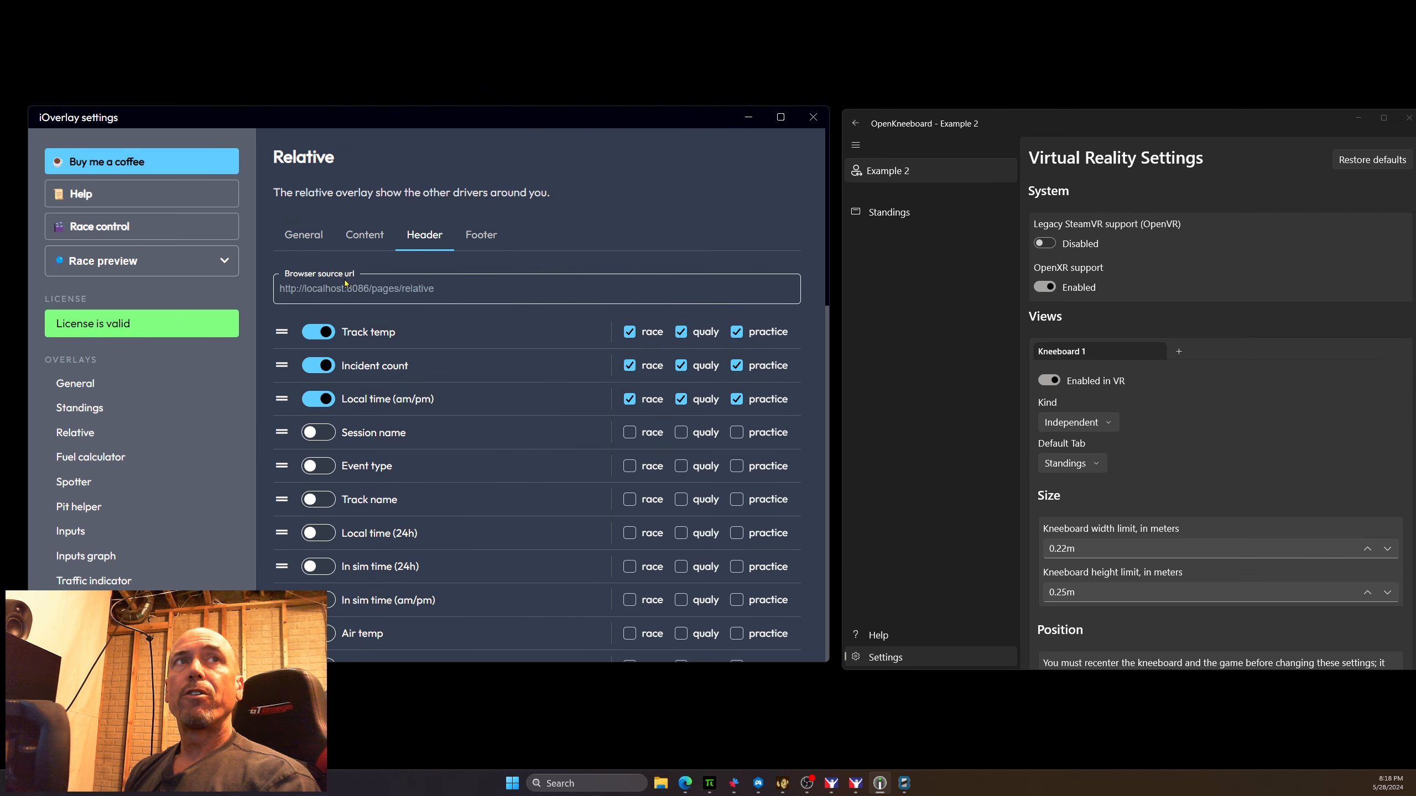
left_click_drag(436, 295, 277, 291)
key("ctrl+c")
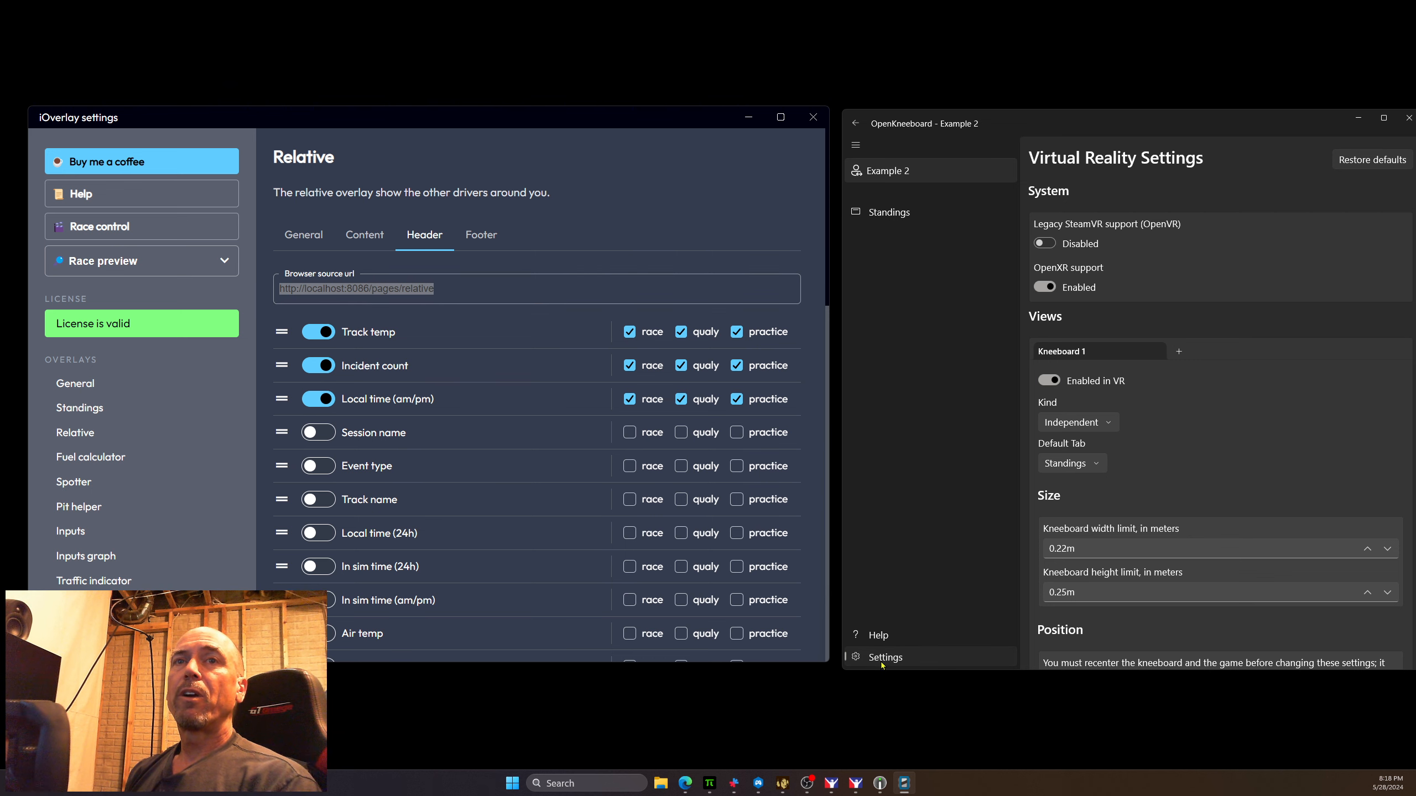
left_click_drag(1149, 131, 892, 118)
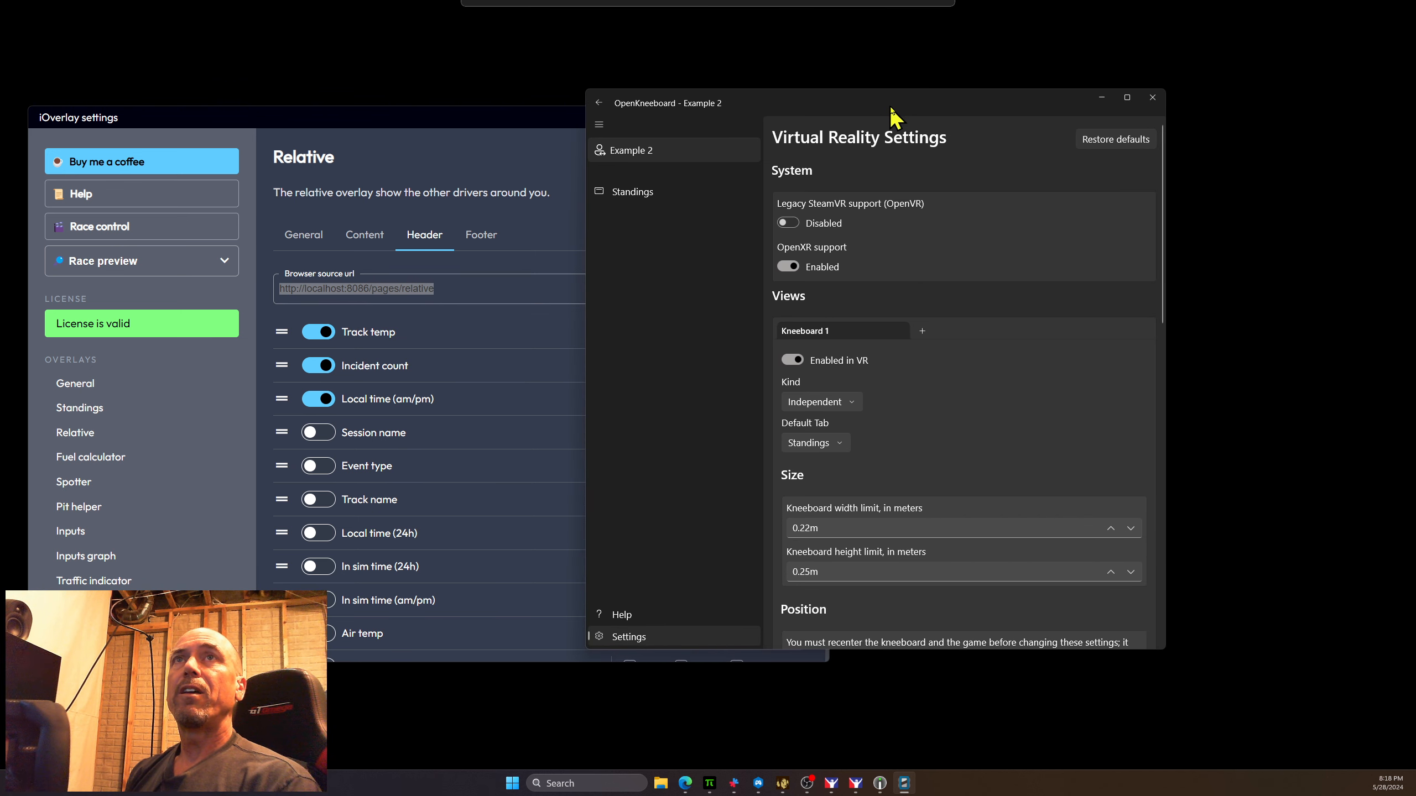
left_click(642, 644)
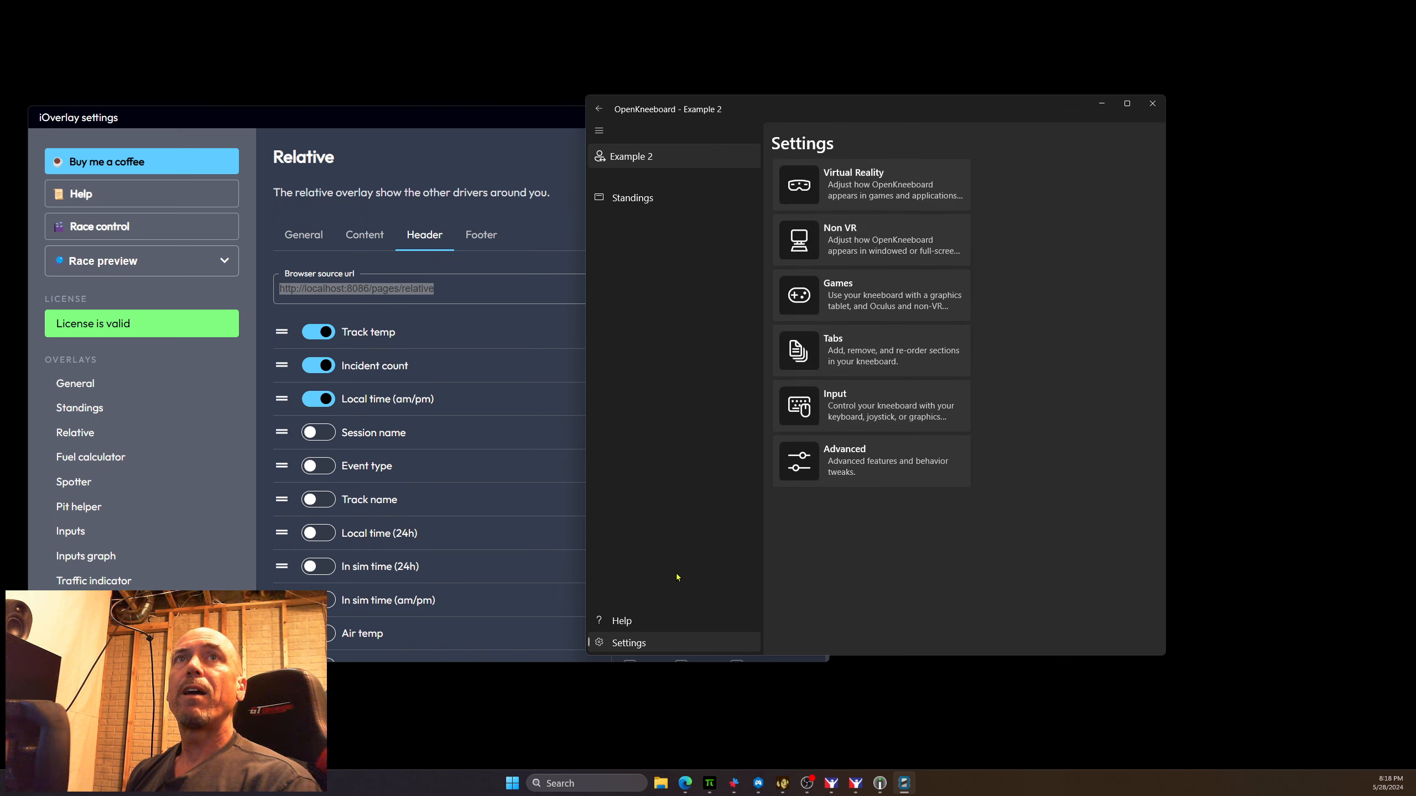
left_click(834, 354)
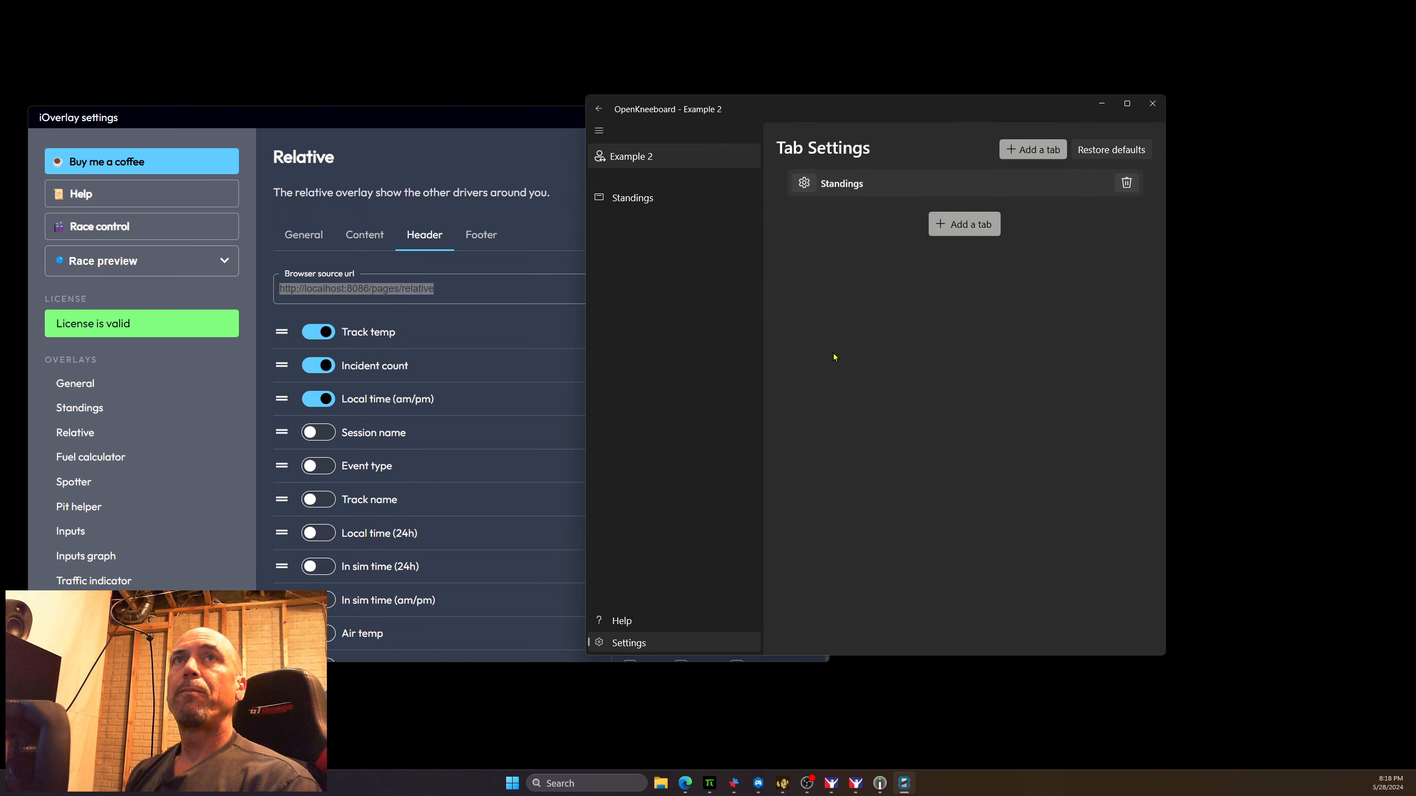
left_click(944, 227)
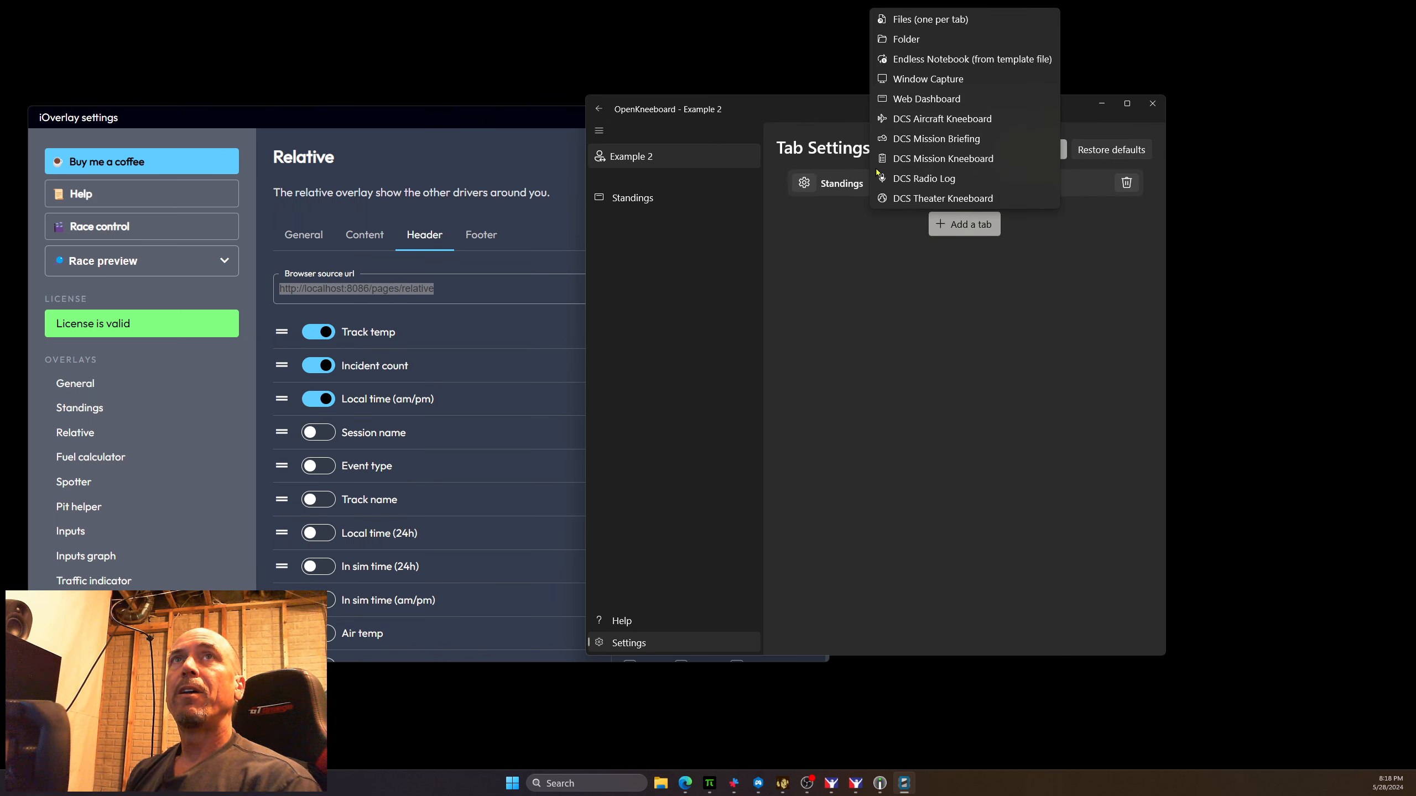
left_click(925, 98)
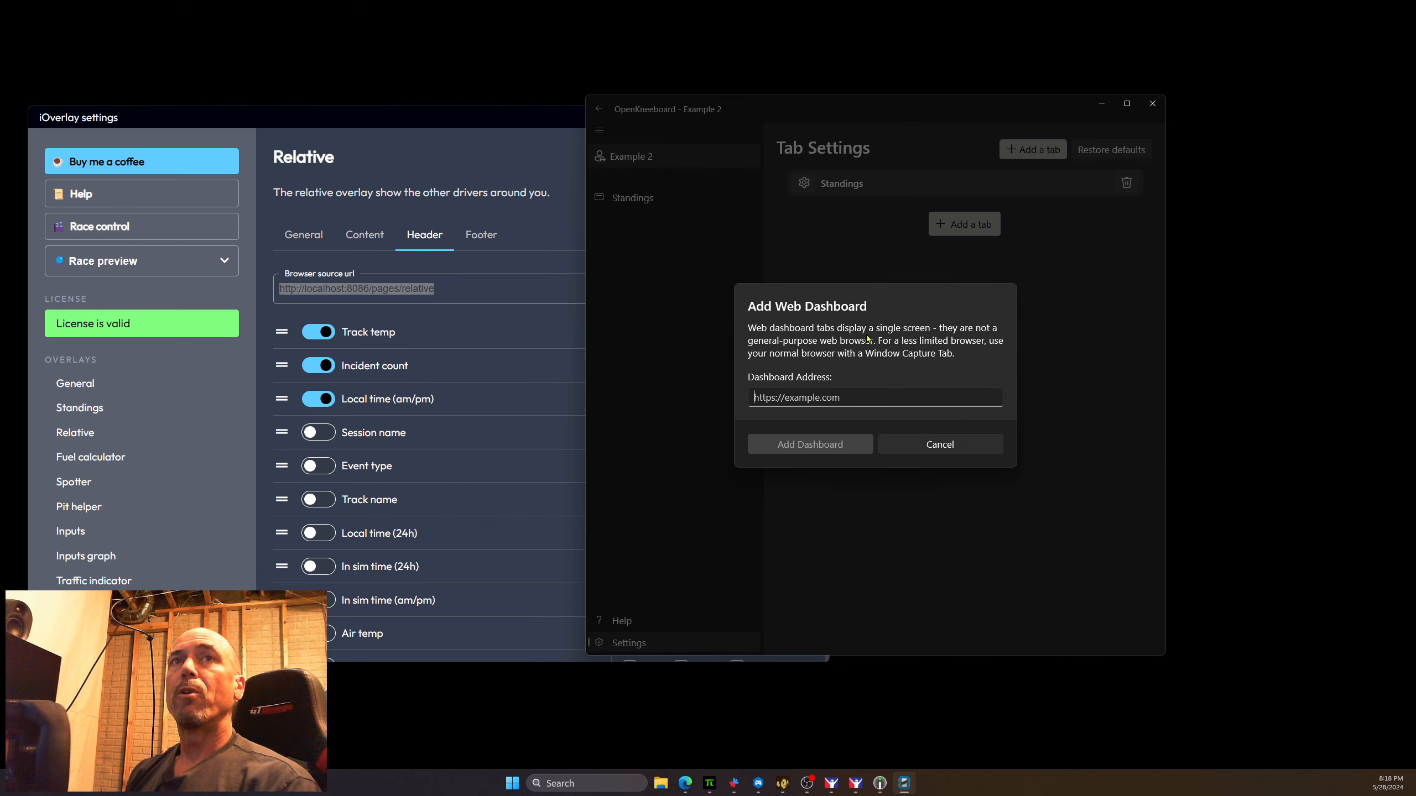
key("ctrl+v")
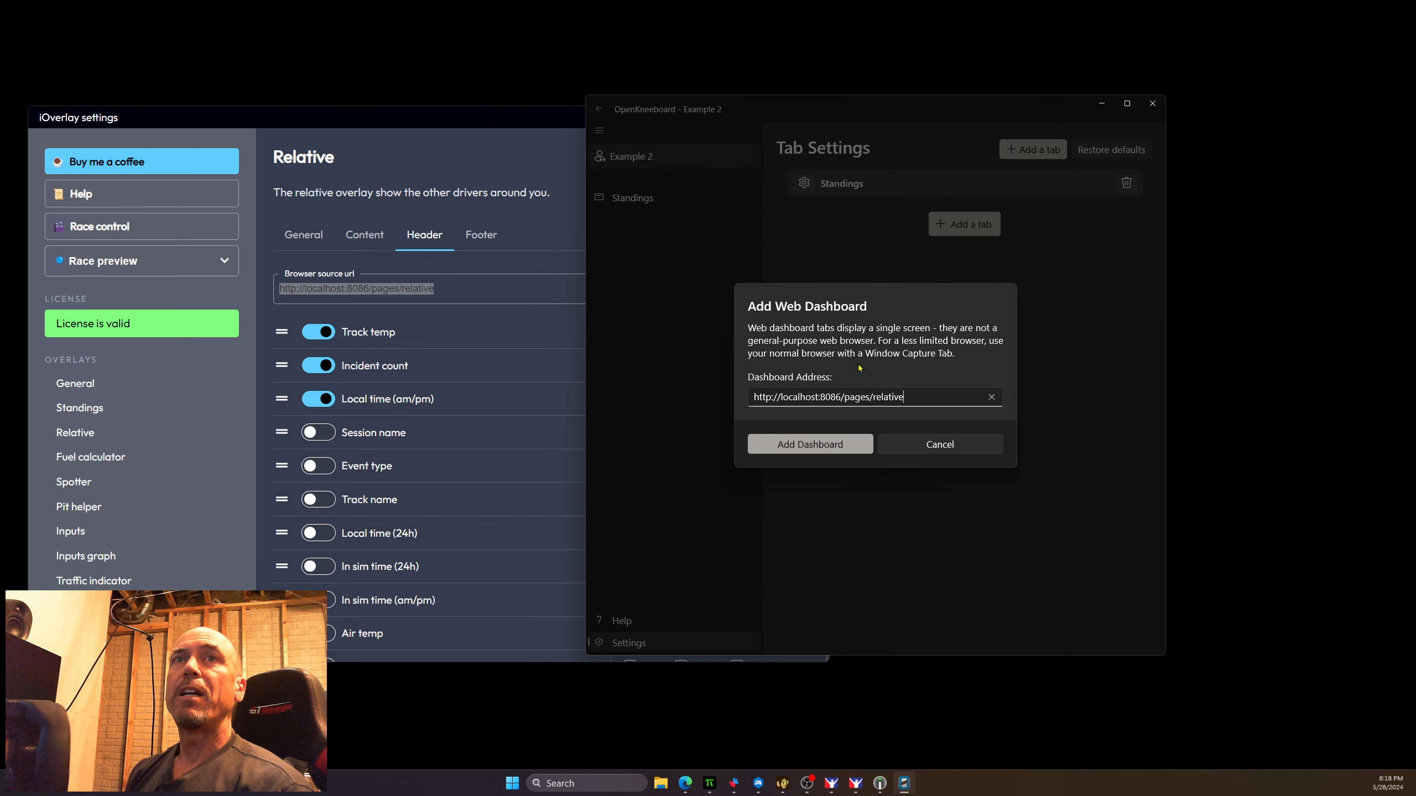
left_click(810, 445)
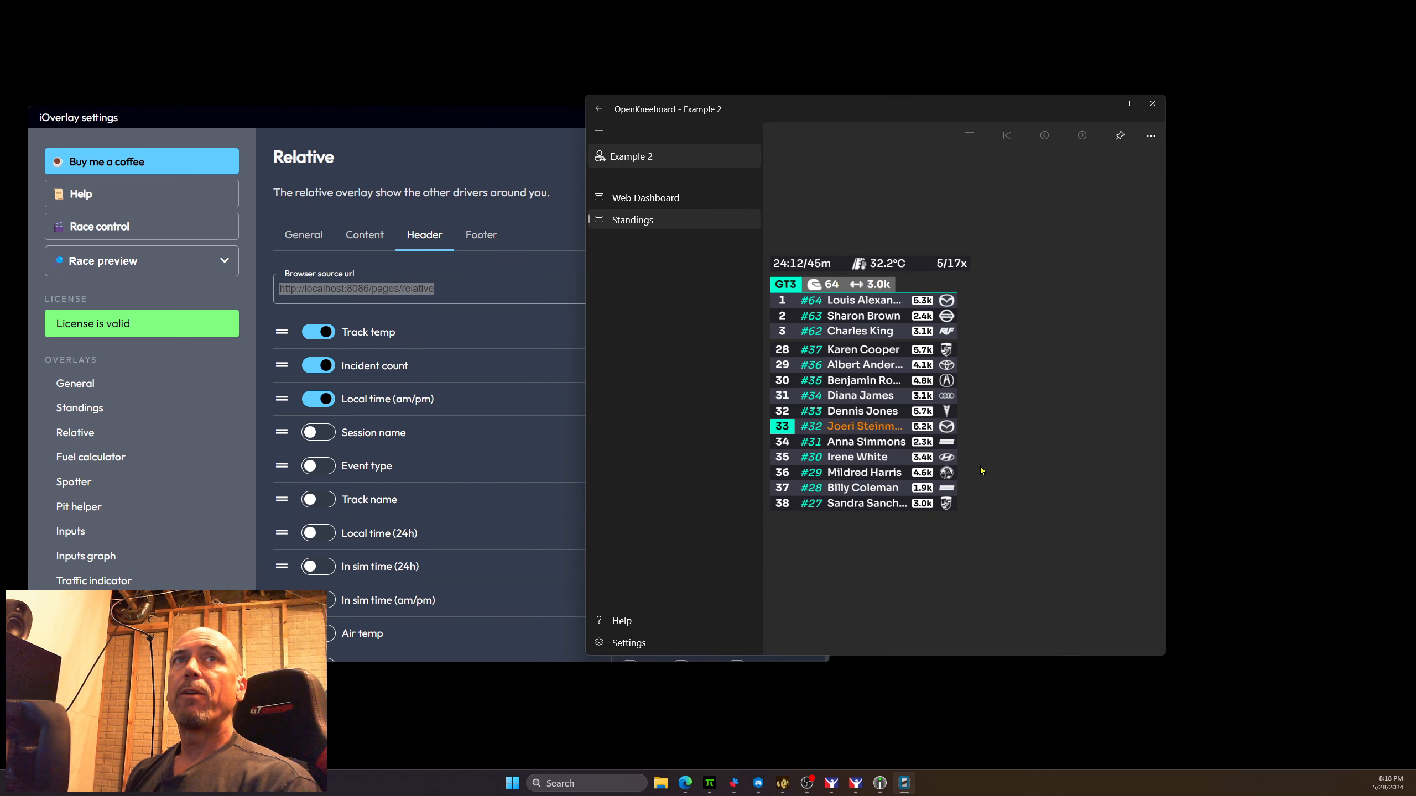
Step: Rename the new Web Dashboard tab to Relatives
right_click(650, 202)
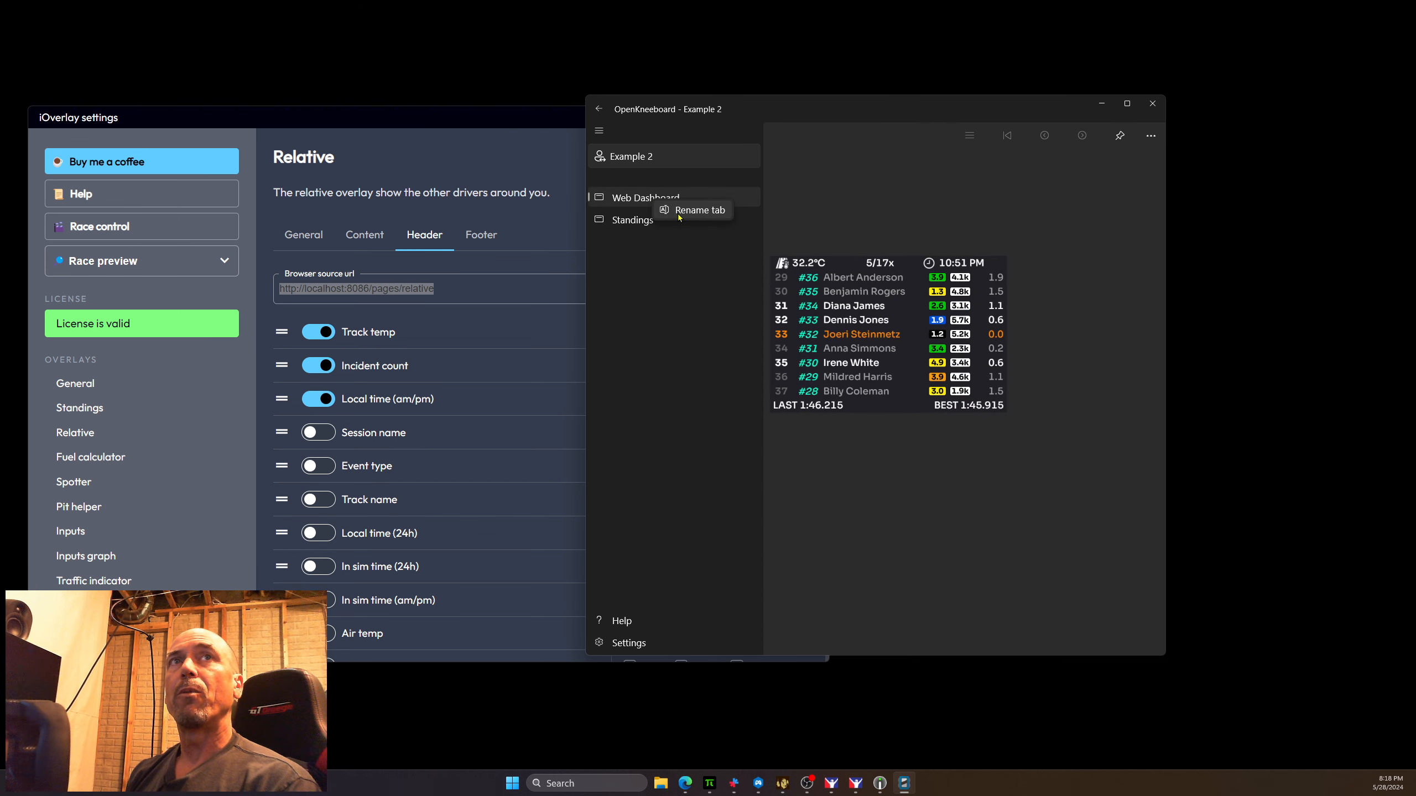
left_click(683, 210)
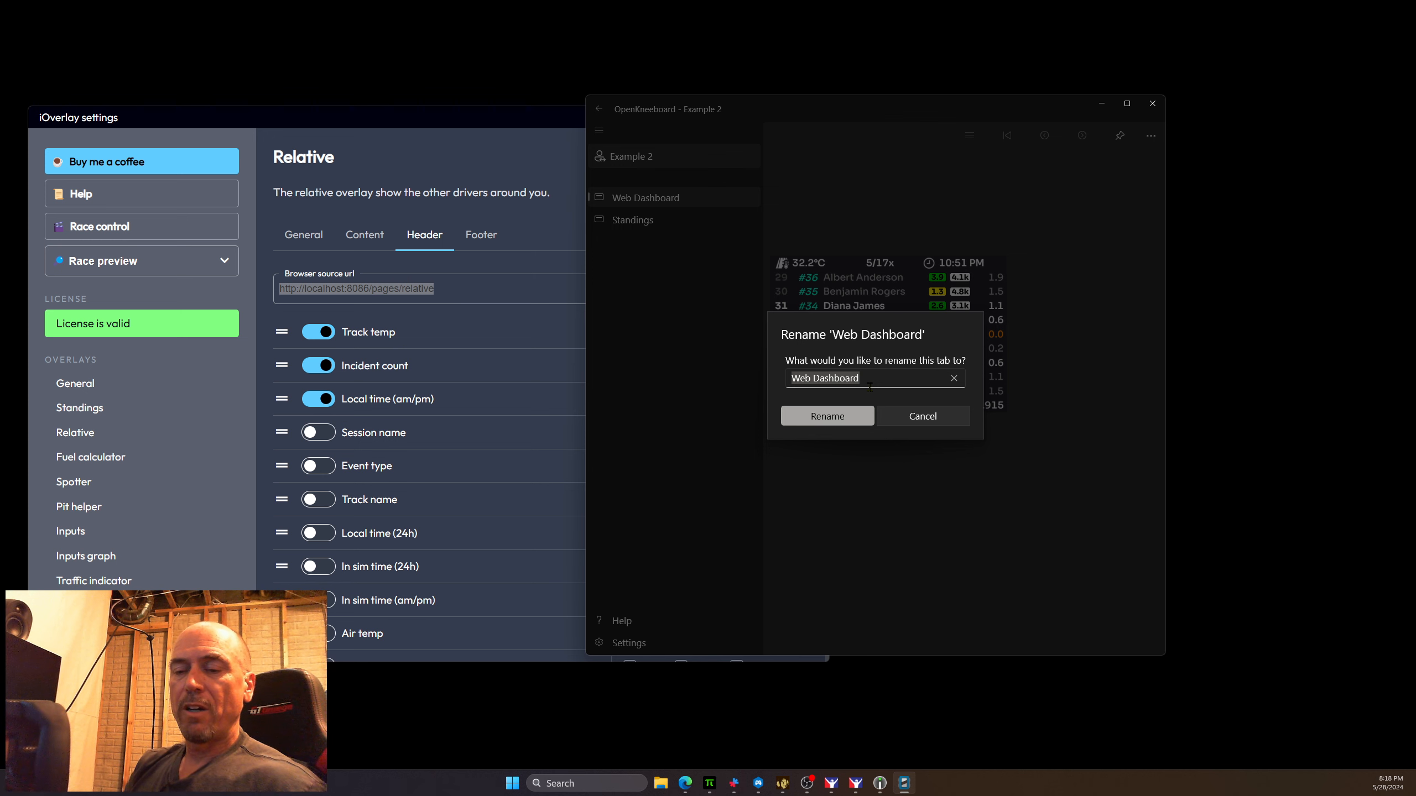
type("Relatives")
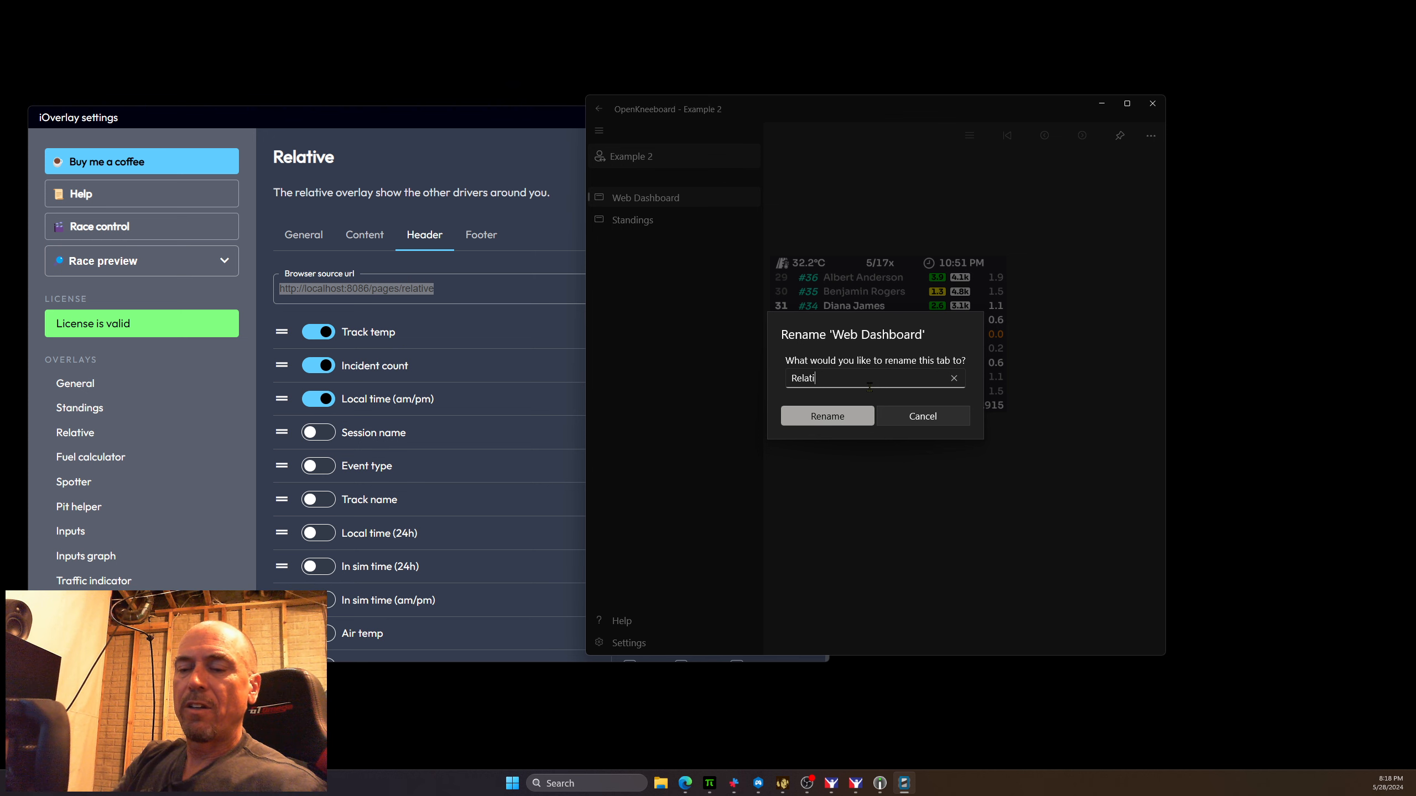
left_click(818, 414)
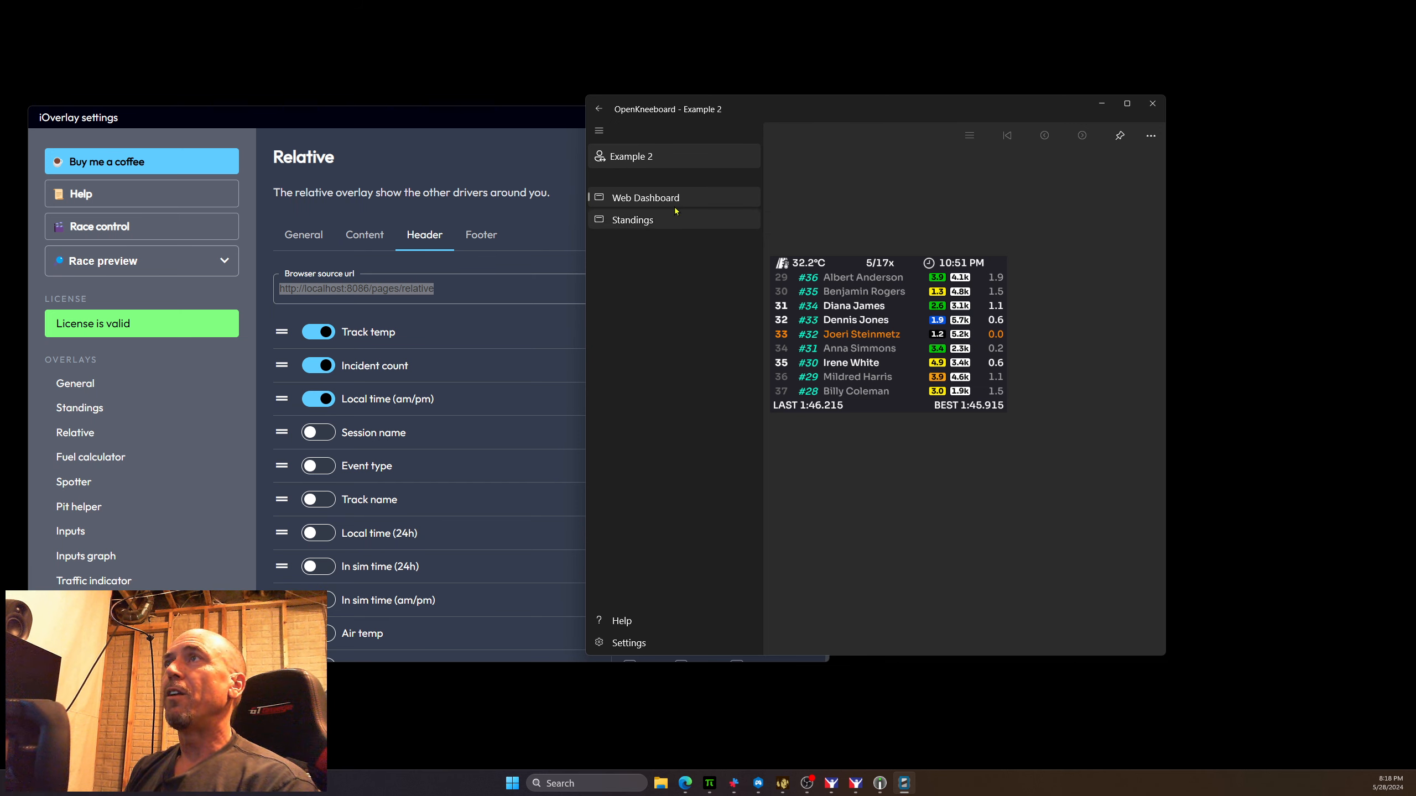
Step: View the Standings and new relative dashboard tabs, and switch from the Example 2 profile to the Default profile
left_click(632, 220)
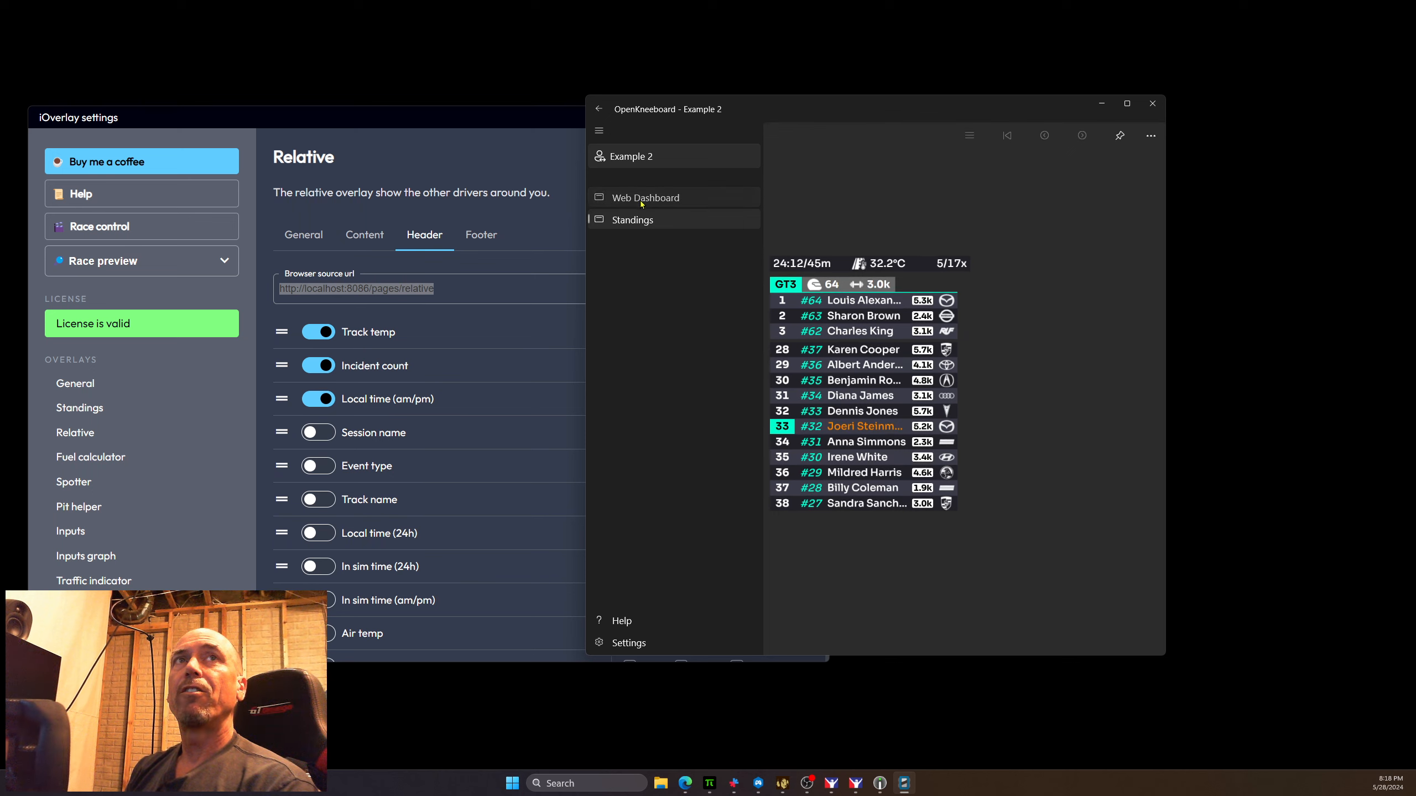
left_click(645, 198)
left_click(635, 156)
left_click(628, 183)
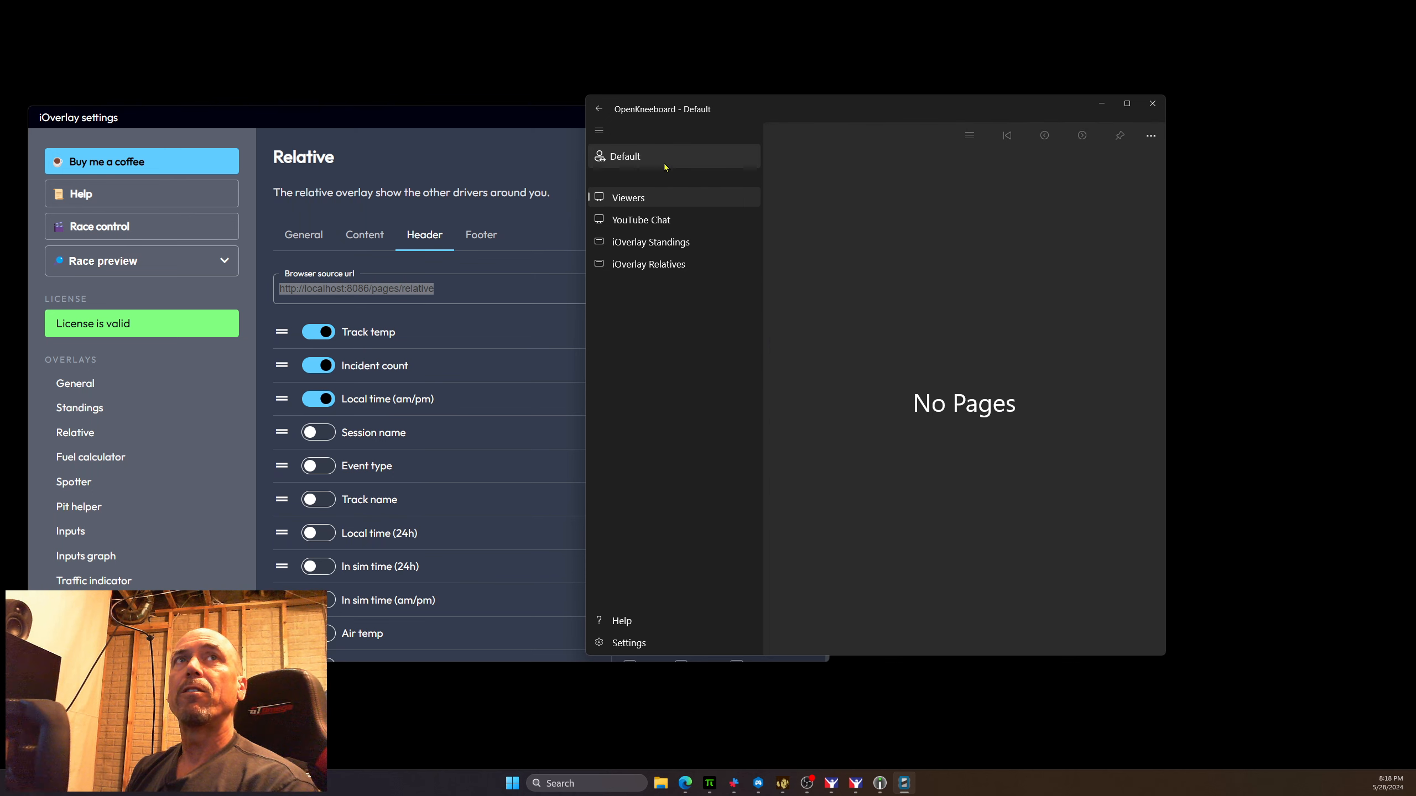
Step: Switch back to the Example 2 profile and view its Standings and Relatives tabs
left_click(630, 156)
left_click(643, 222)
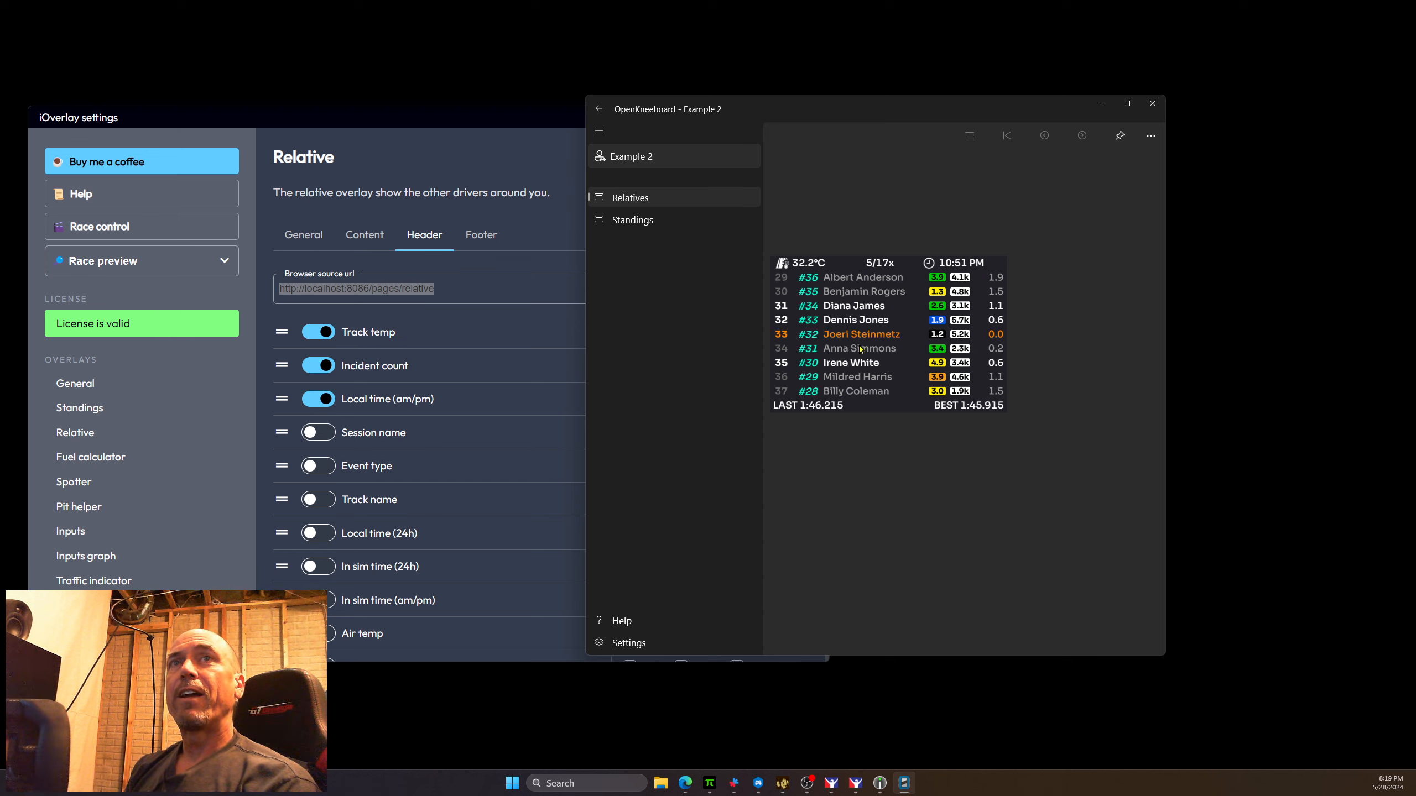
left_click(632, 221)
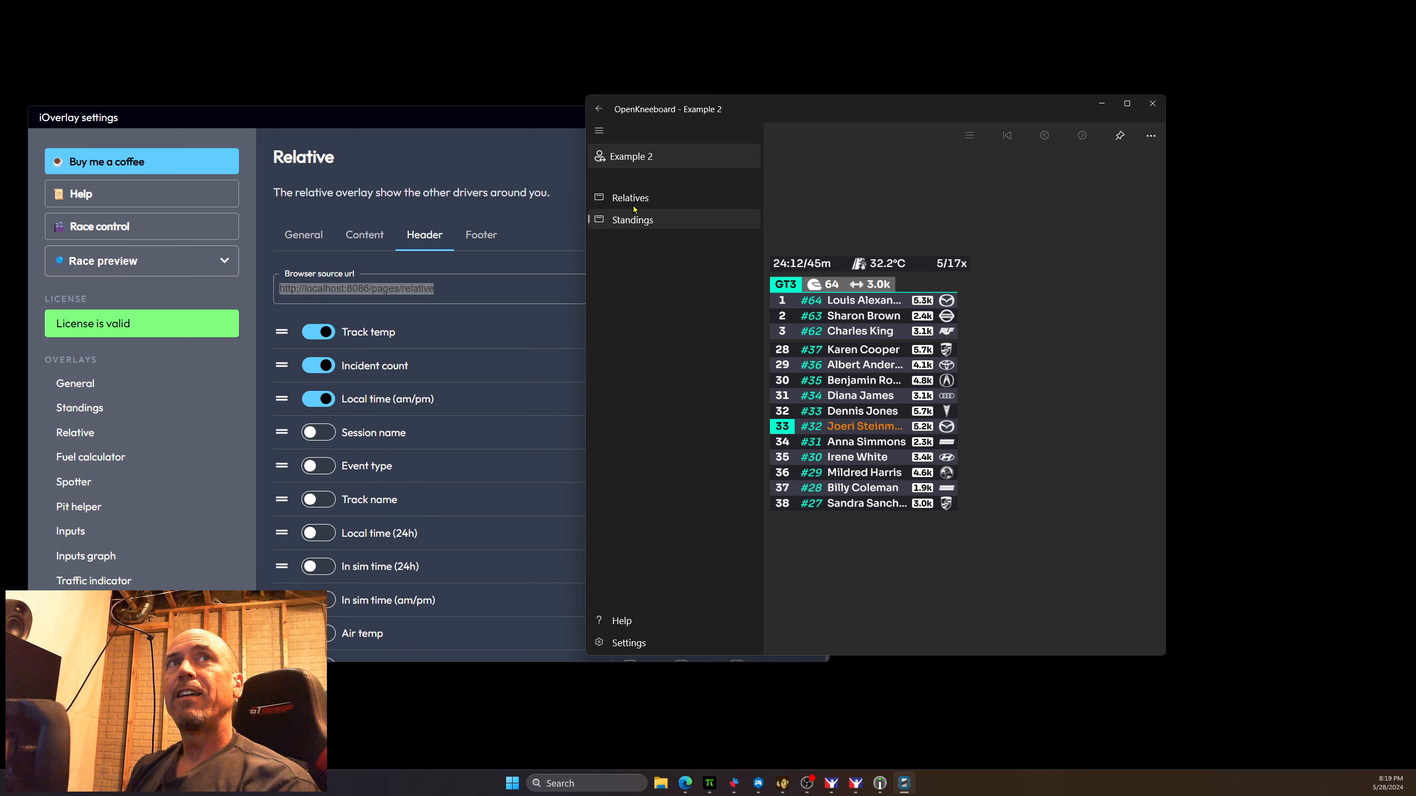
left_click(633, 202)
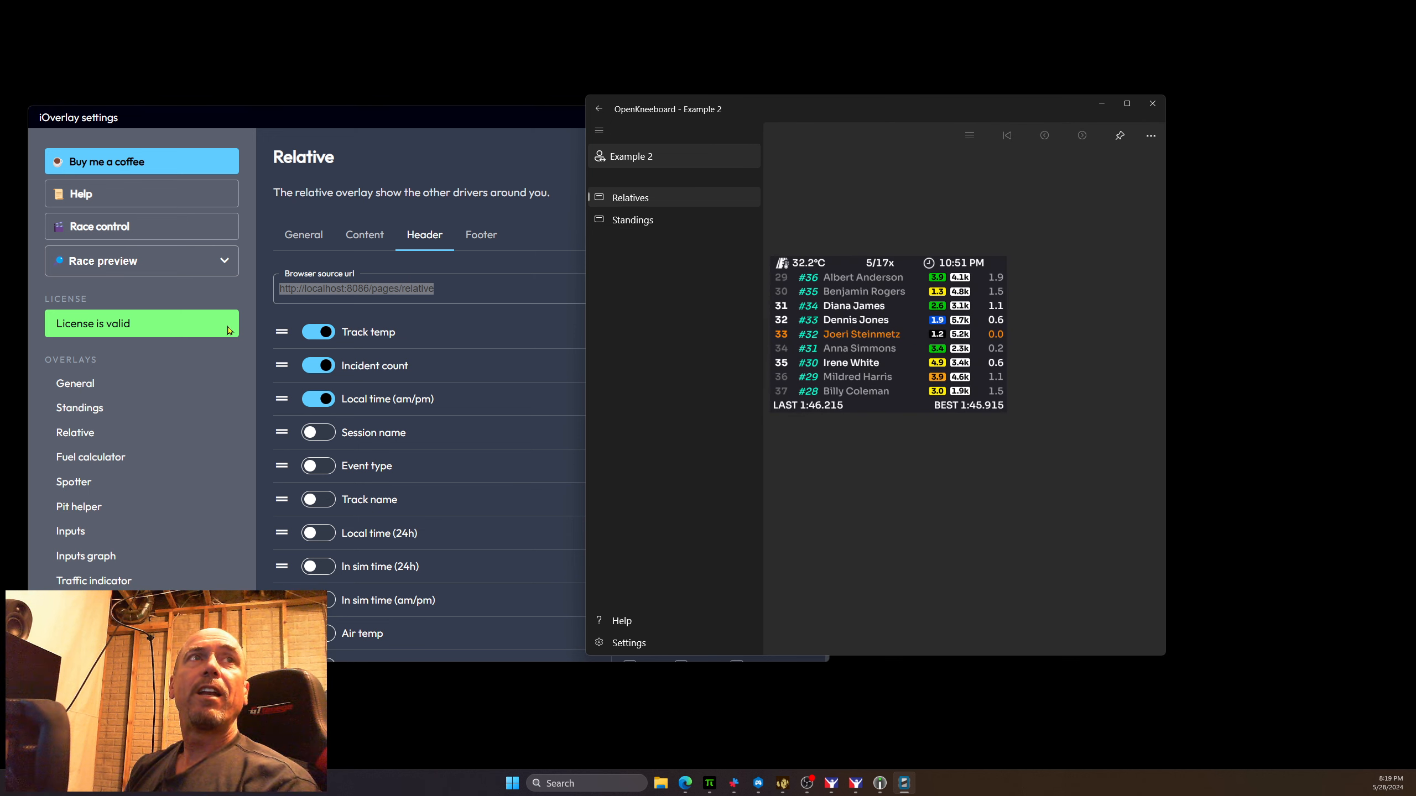
Step: Switch to iOverlay and look through the streaming overlay list and the Relative overlay's header options
left_click(476, 122)
scroll(169, 461, "down", 7)
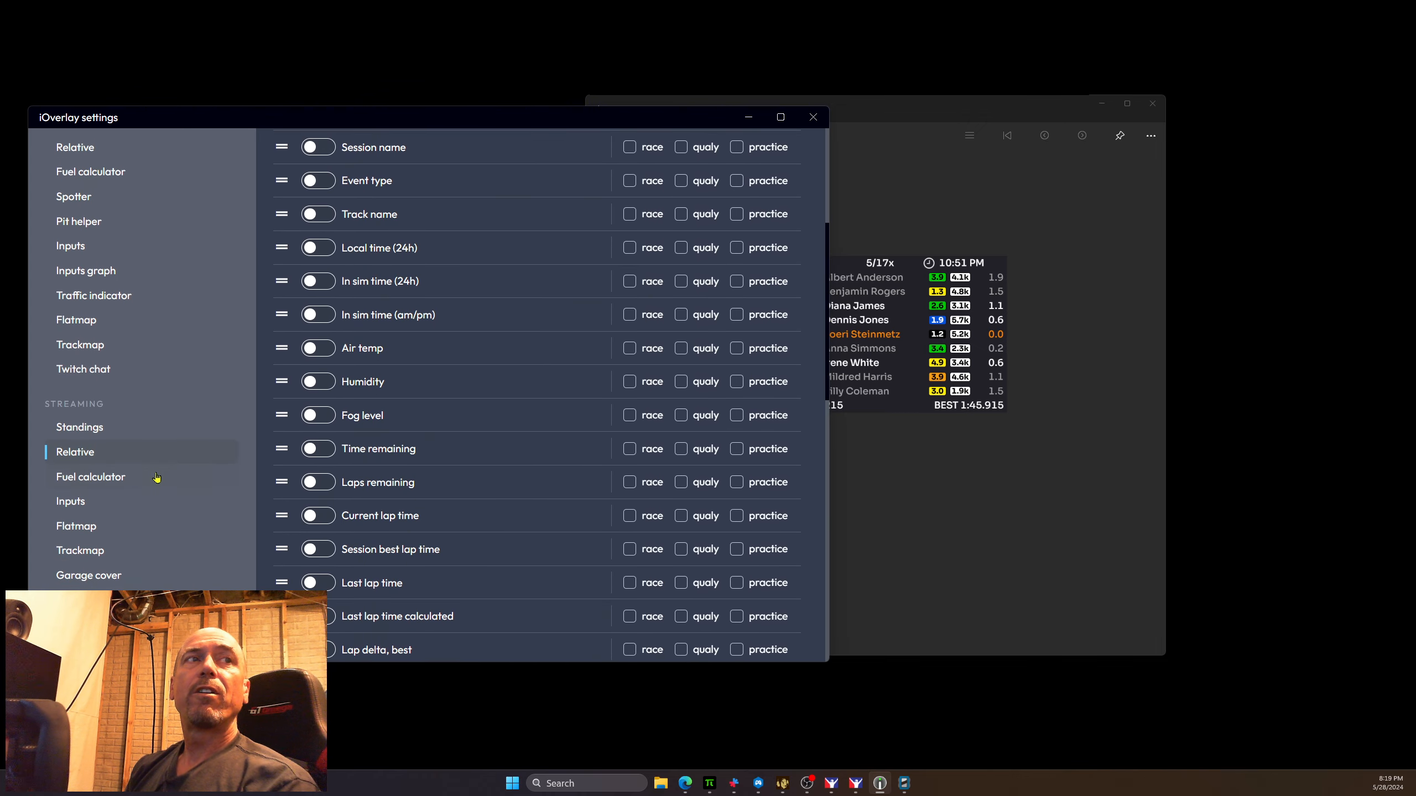
scroll(241, 371, "up", 4)
scroll(241, 371, "up", 3)
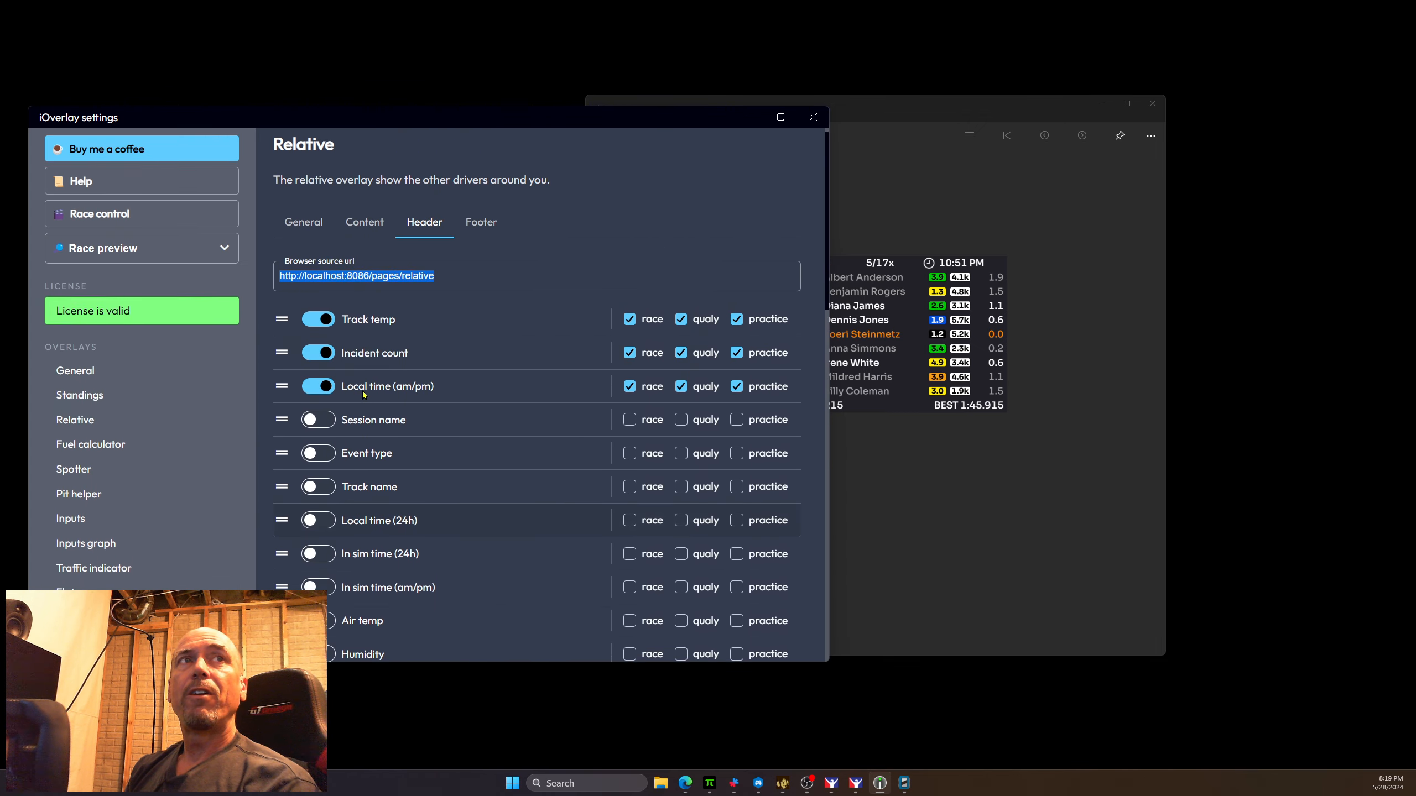
scroll(365, 489, "down", 10)
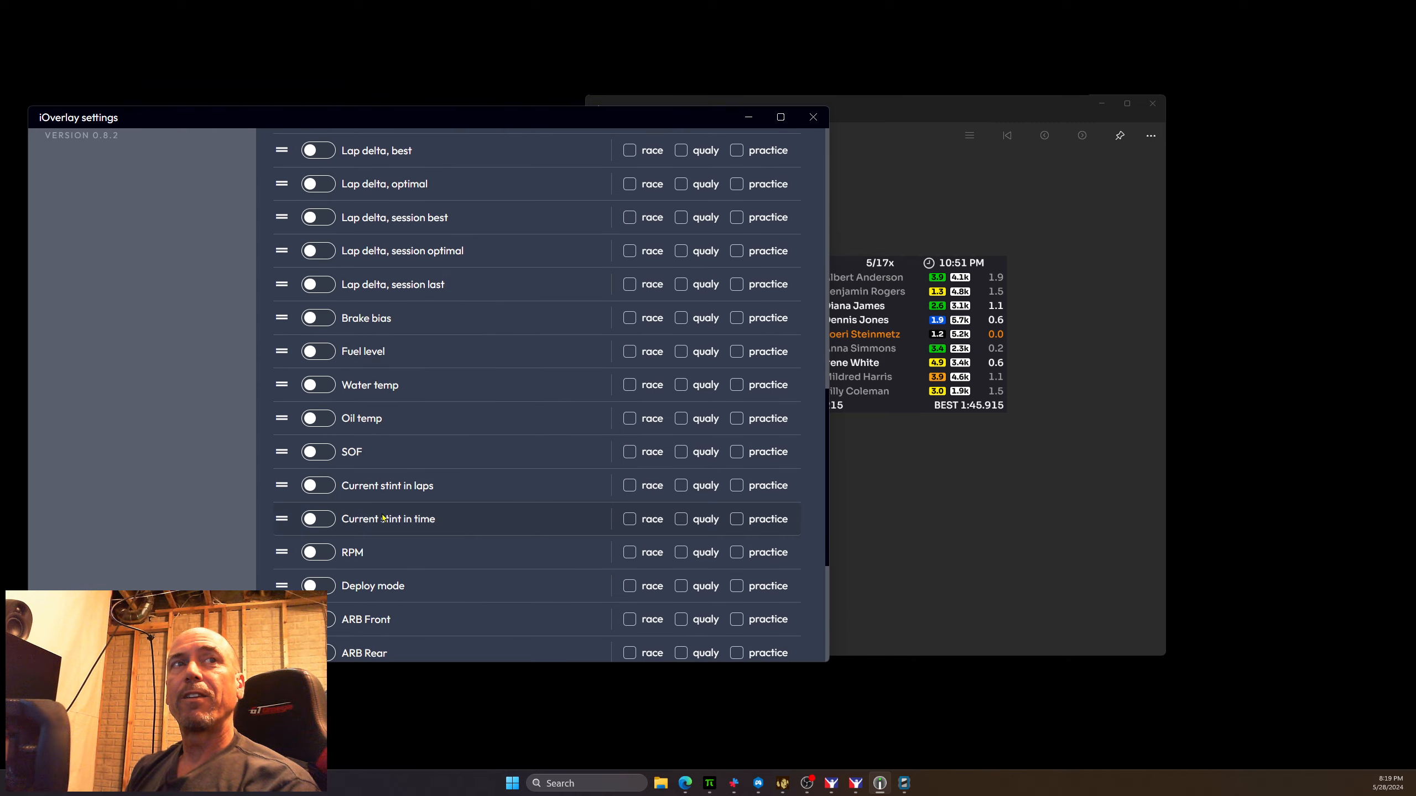
scroll(382, 516, "up", 10)
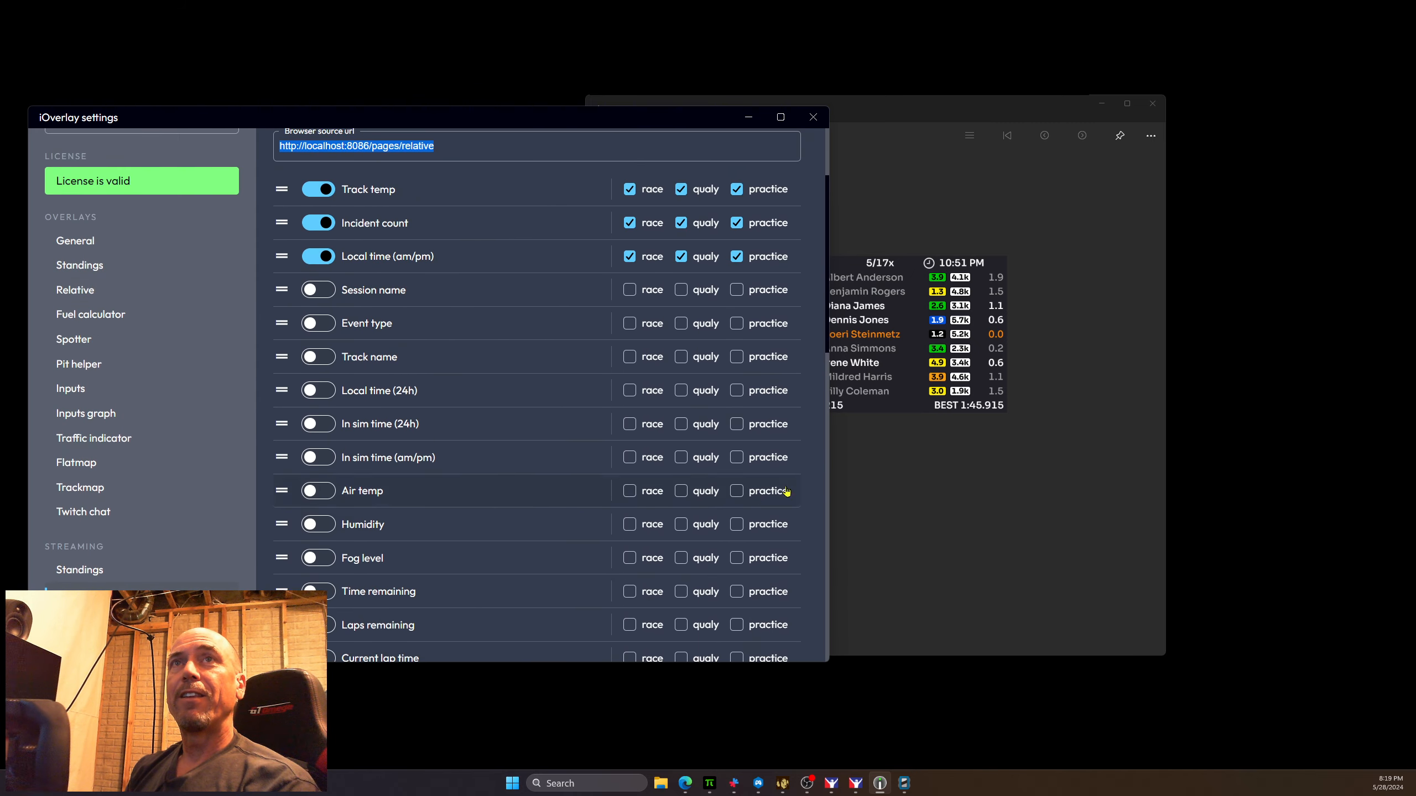
scroll(592, 248, "up", 3)
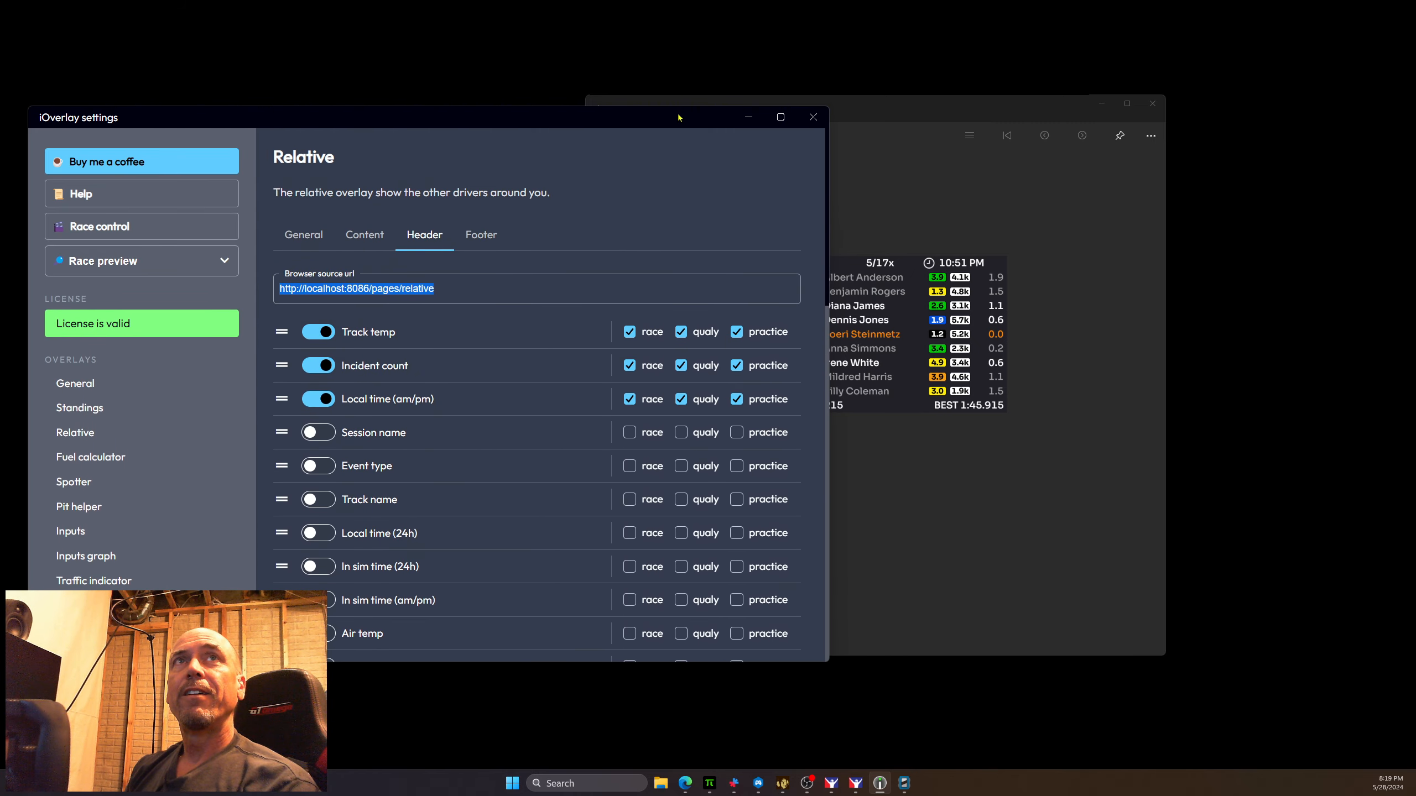
left_click_drag(681, 119, 682, 355)
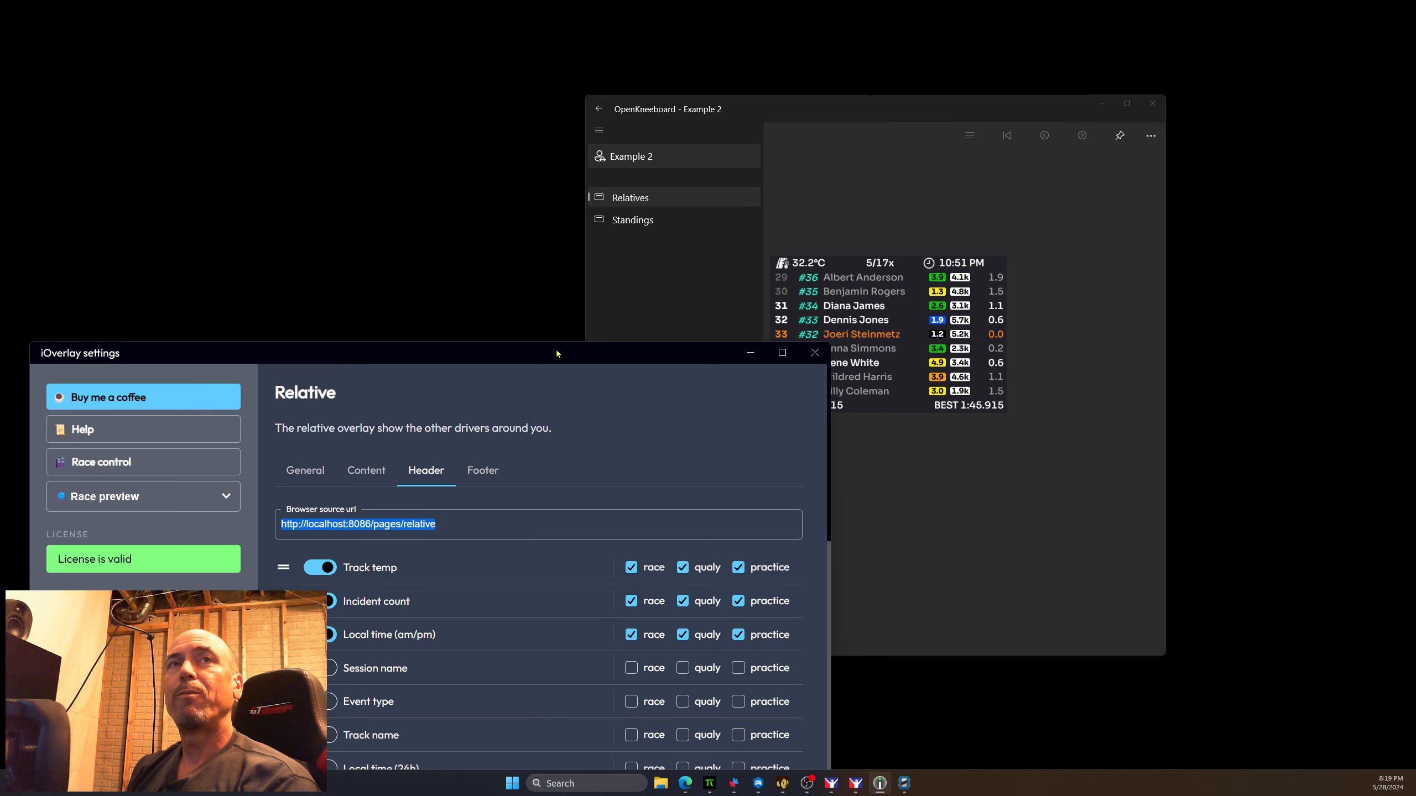
left_click_drag(623, 361, 636, 158)
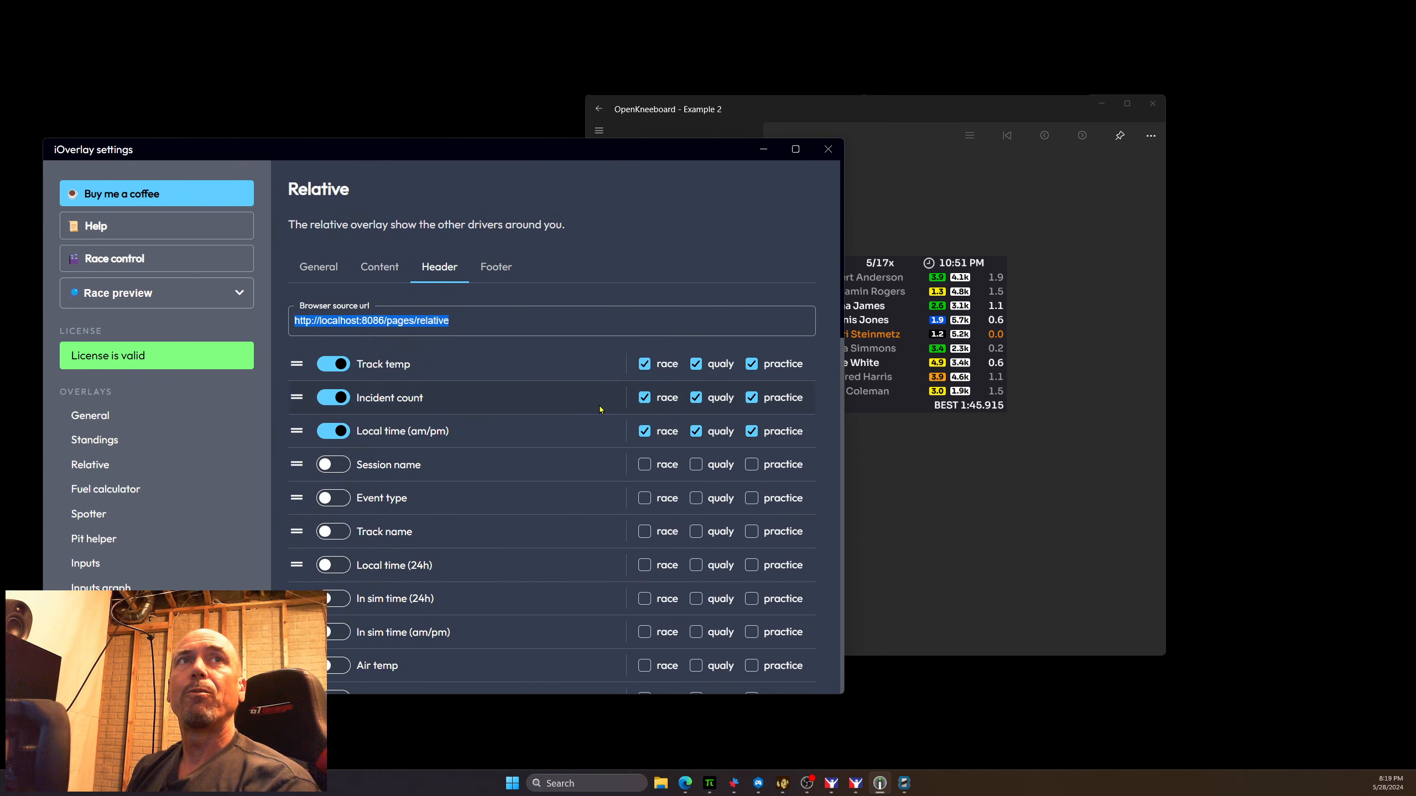
Step: In OpenKneeboard's Virtual Reality settings, add a second kneeboard view of the Independent kind
left_click(936, 112)
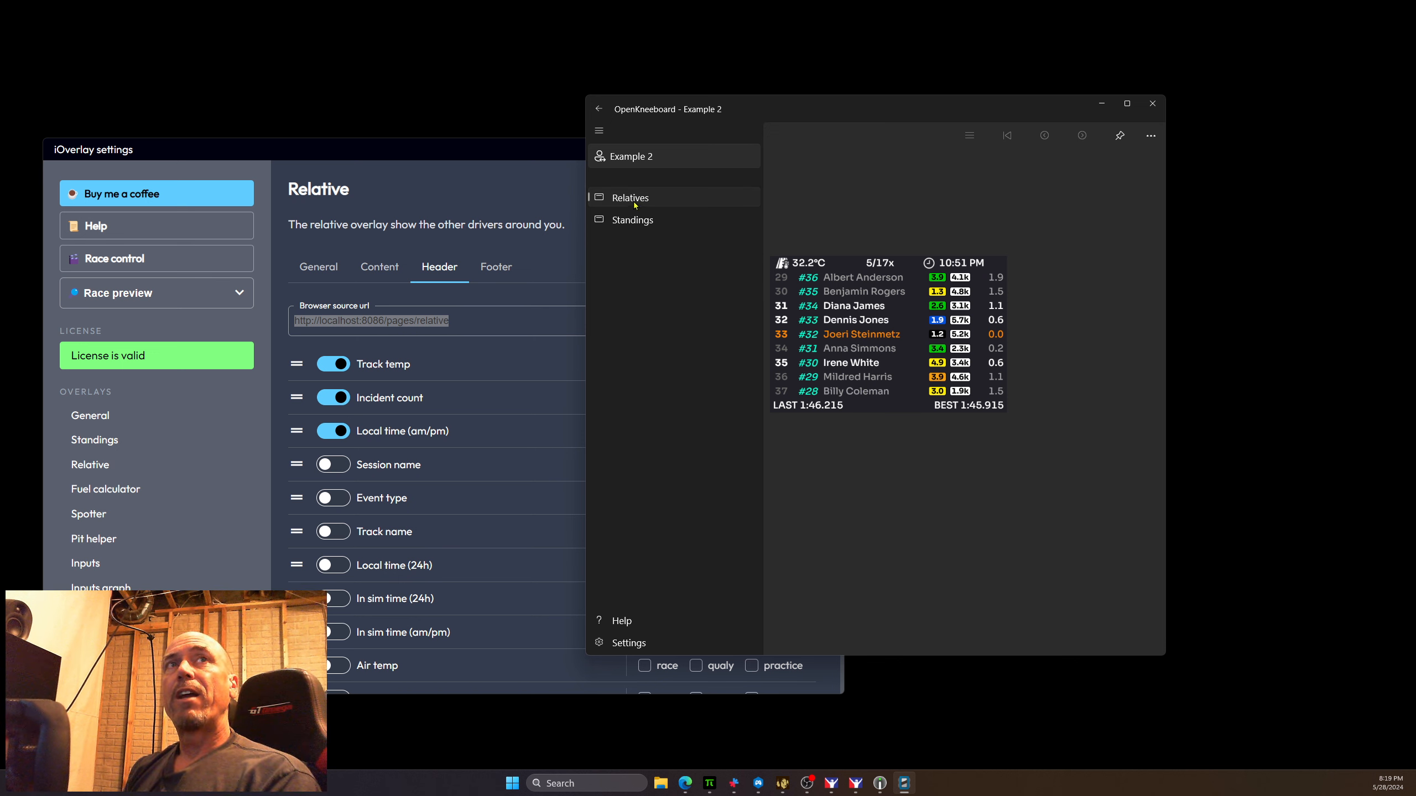
left_click(635, 644)
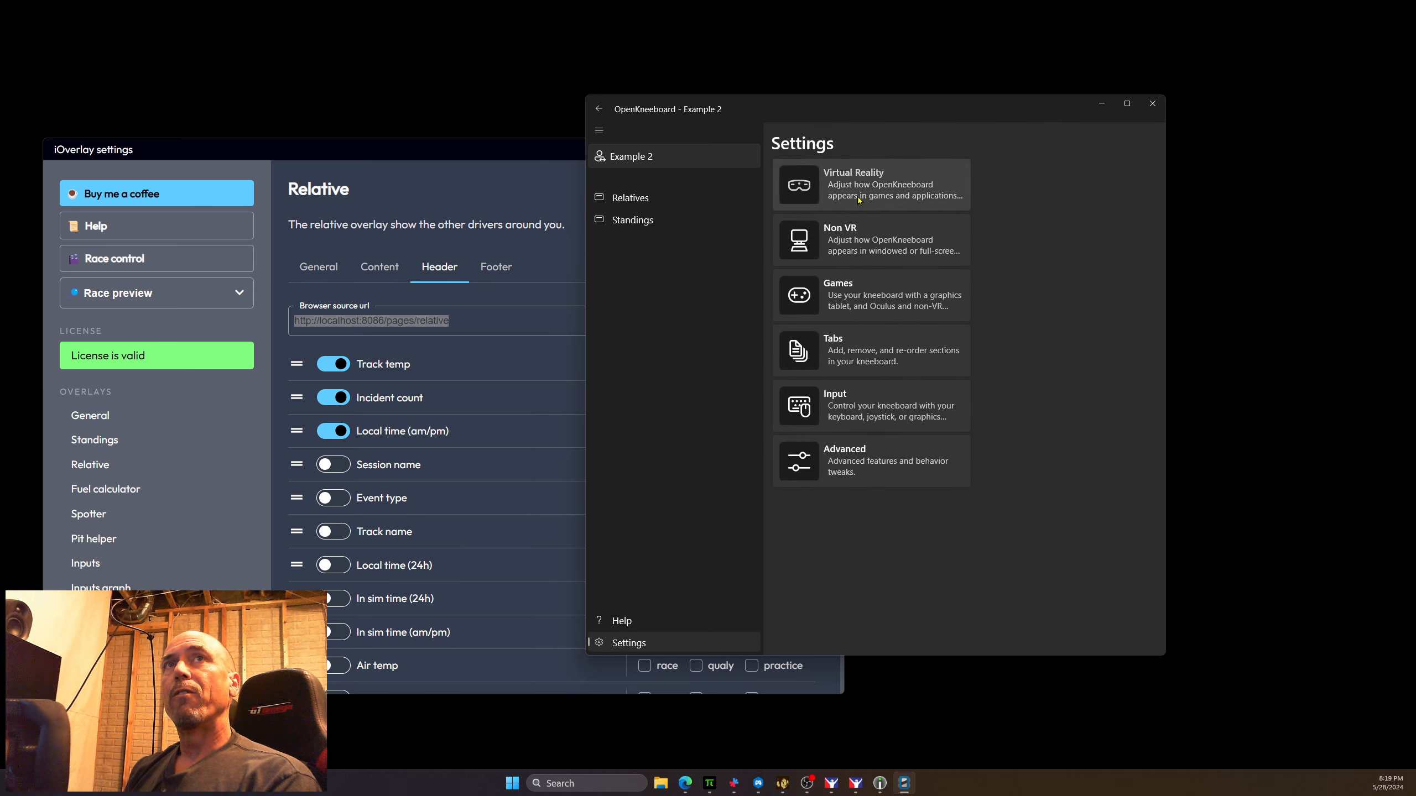
left_click(897, 193)
scroll(920, 290, "down", 1)
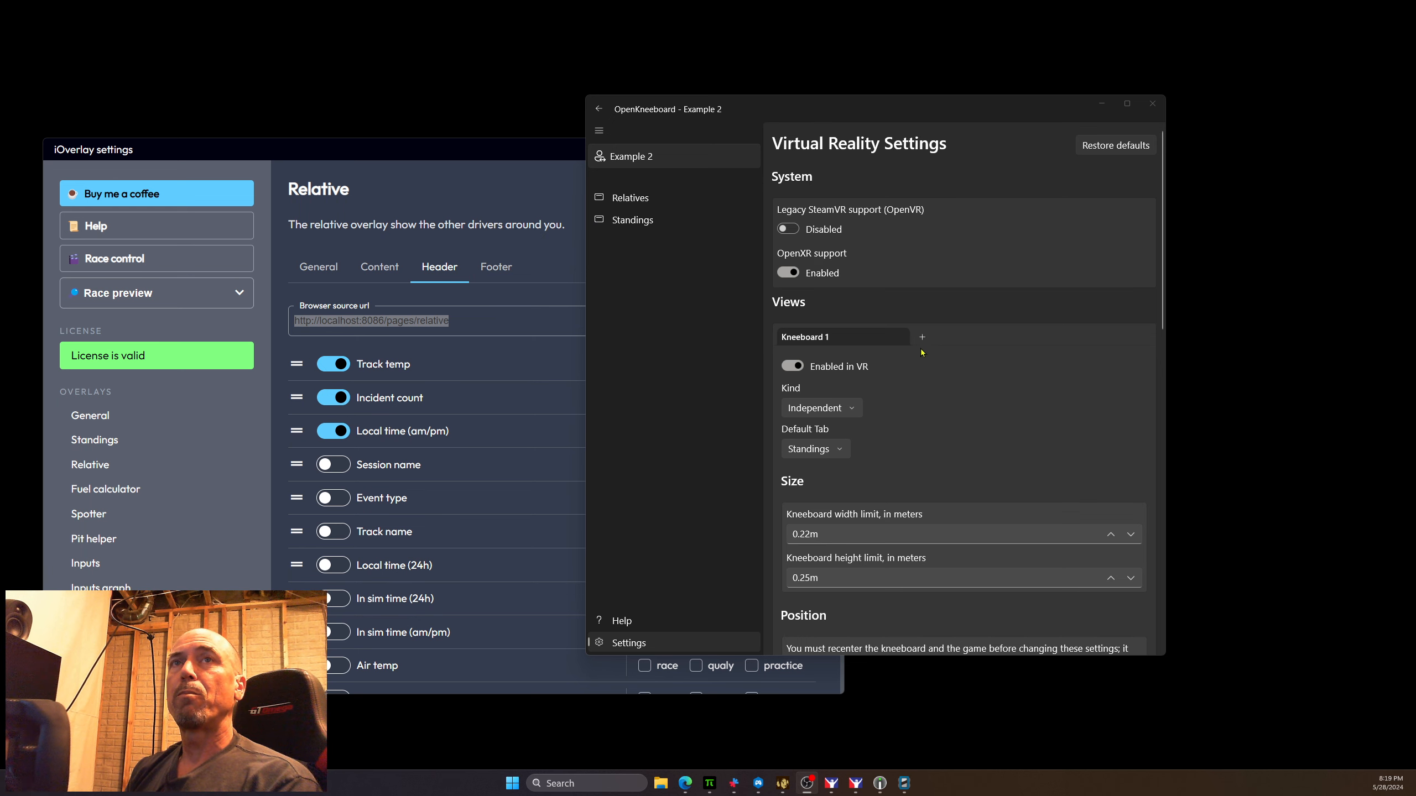
left_click(923, 338)
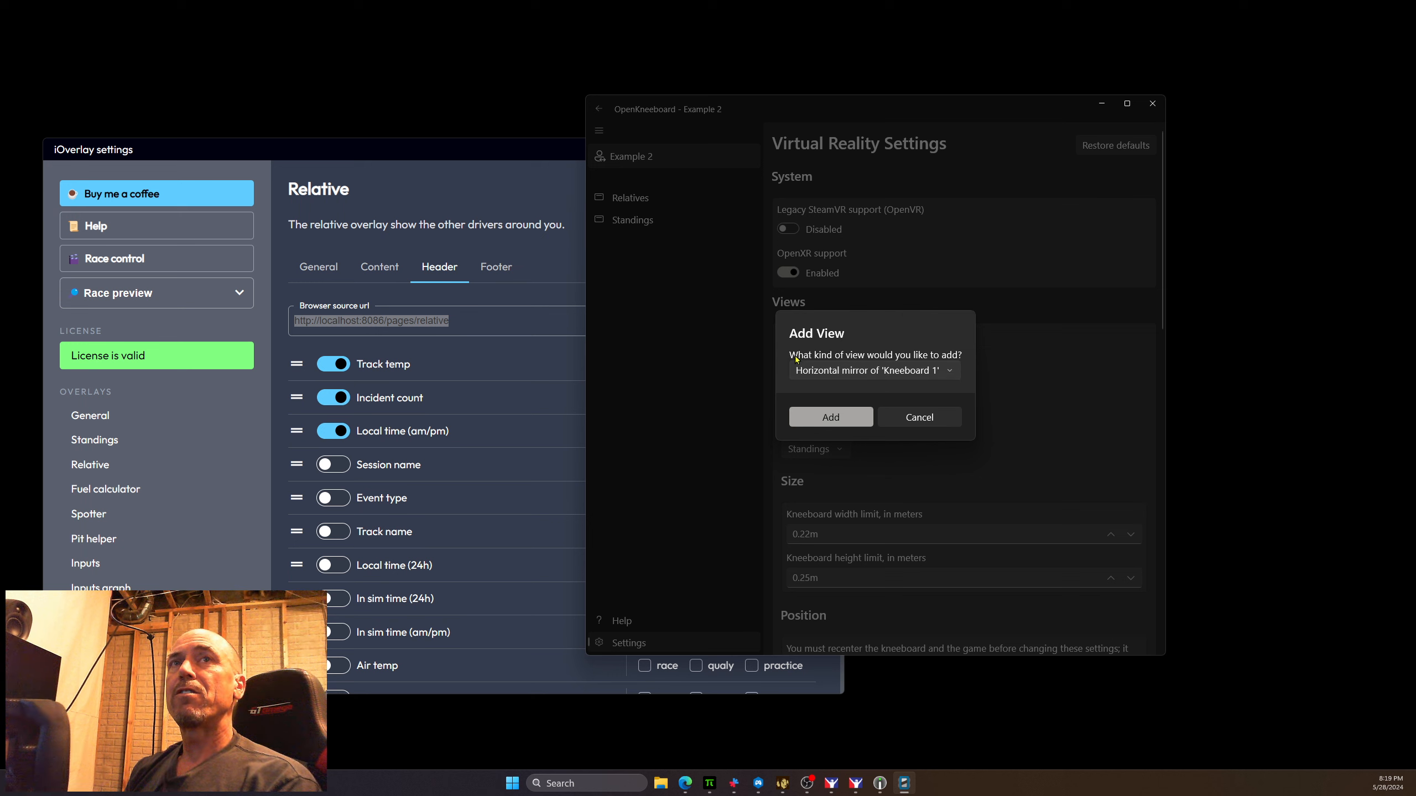
left_click(950, 373)
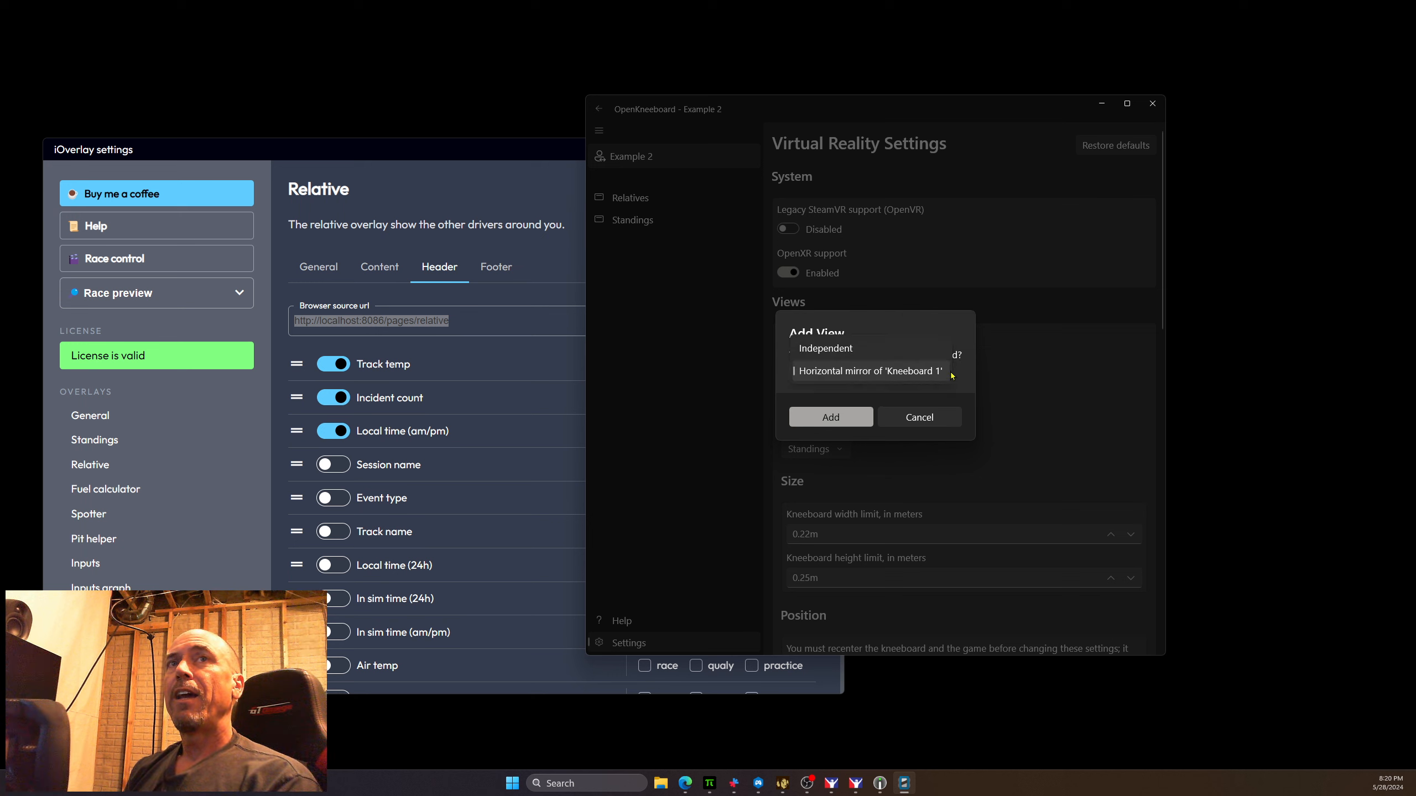
left_click(830, 350)
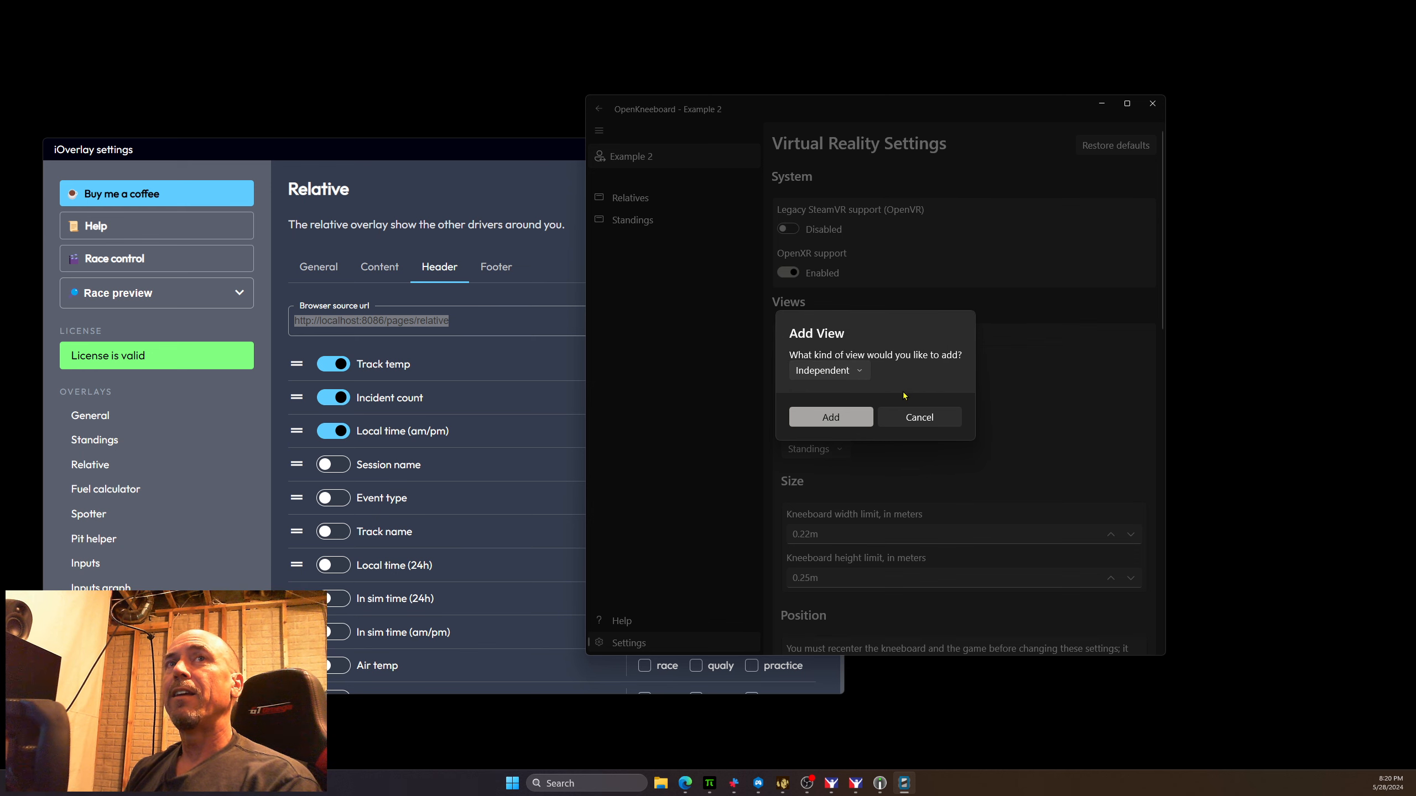
left_click(831, 421)
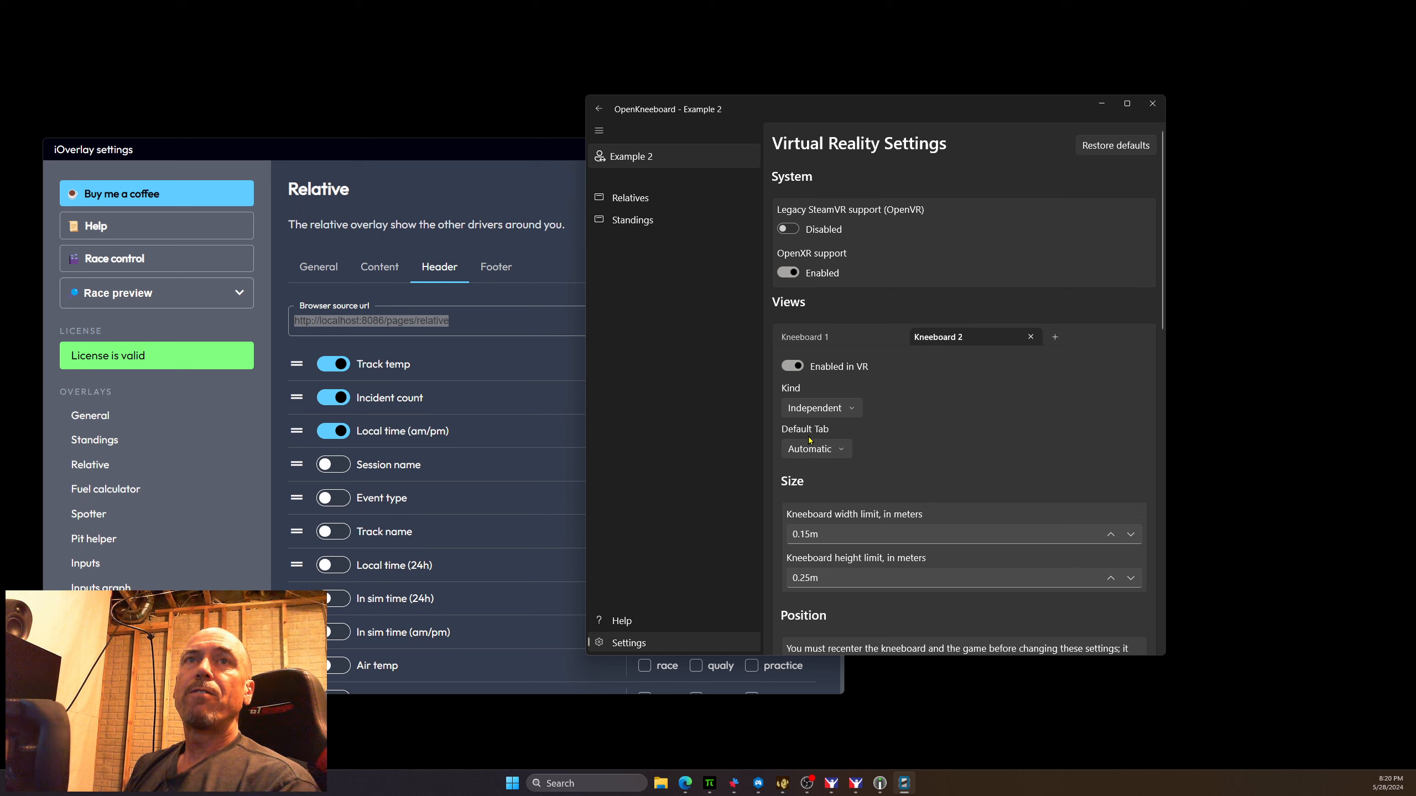
Step: Set Kneeboard 2's default tab to Relatives and compare the view with Kneeboard 1's settings
left_click(829, 454)
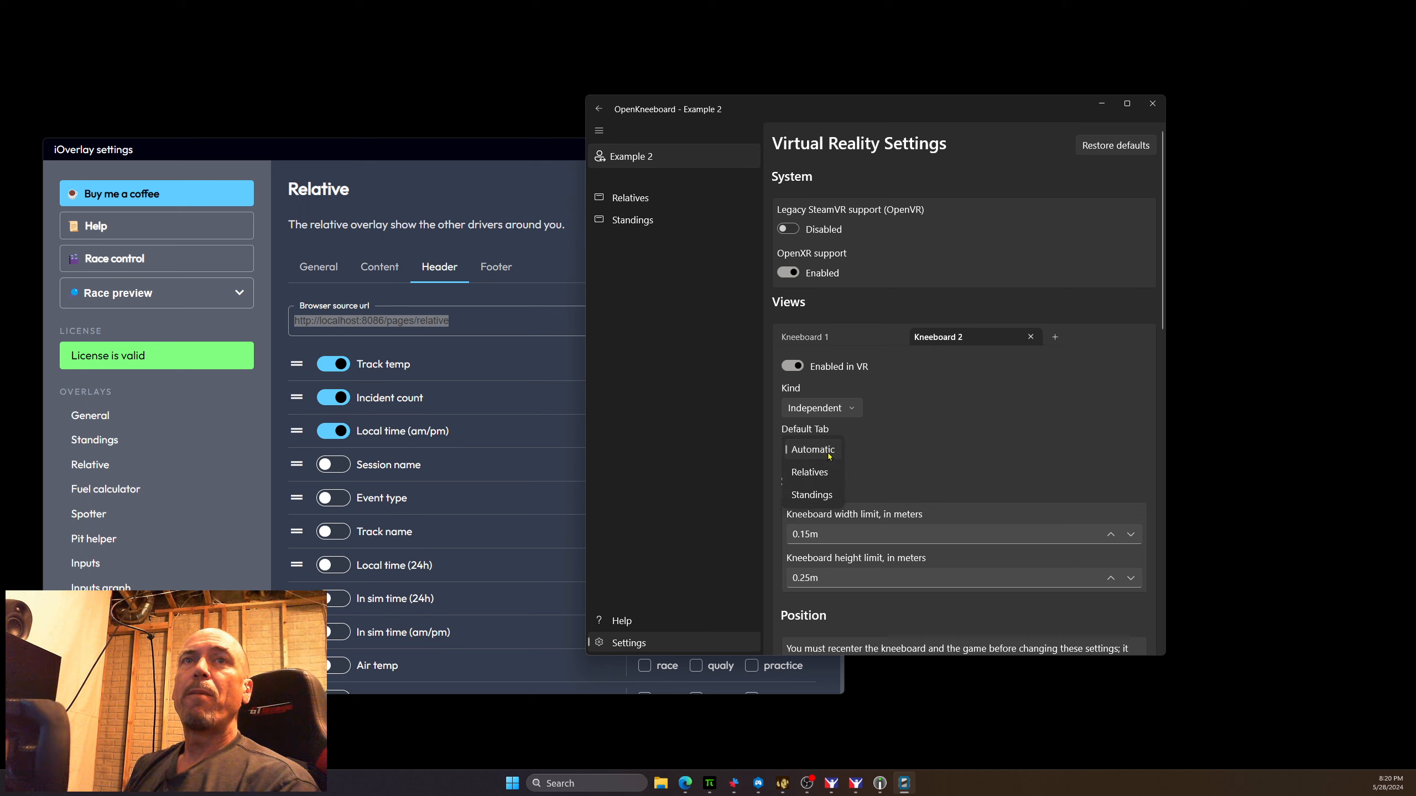
left_click(812, 474)
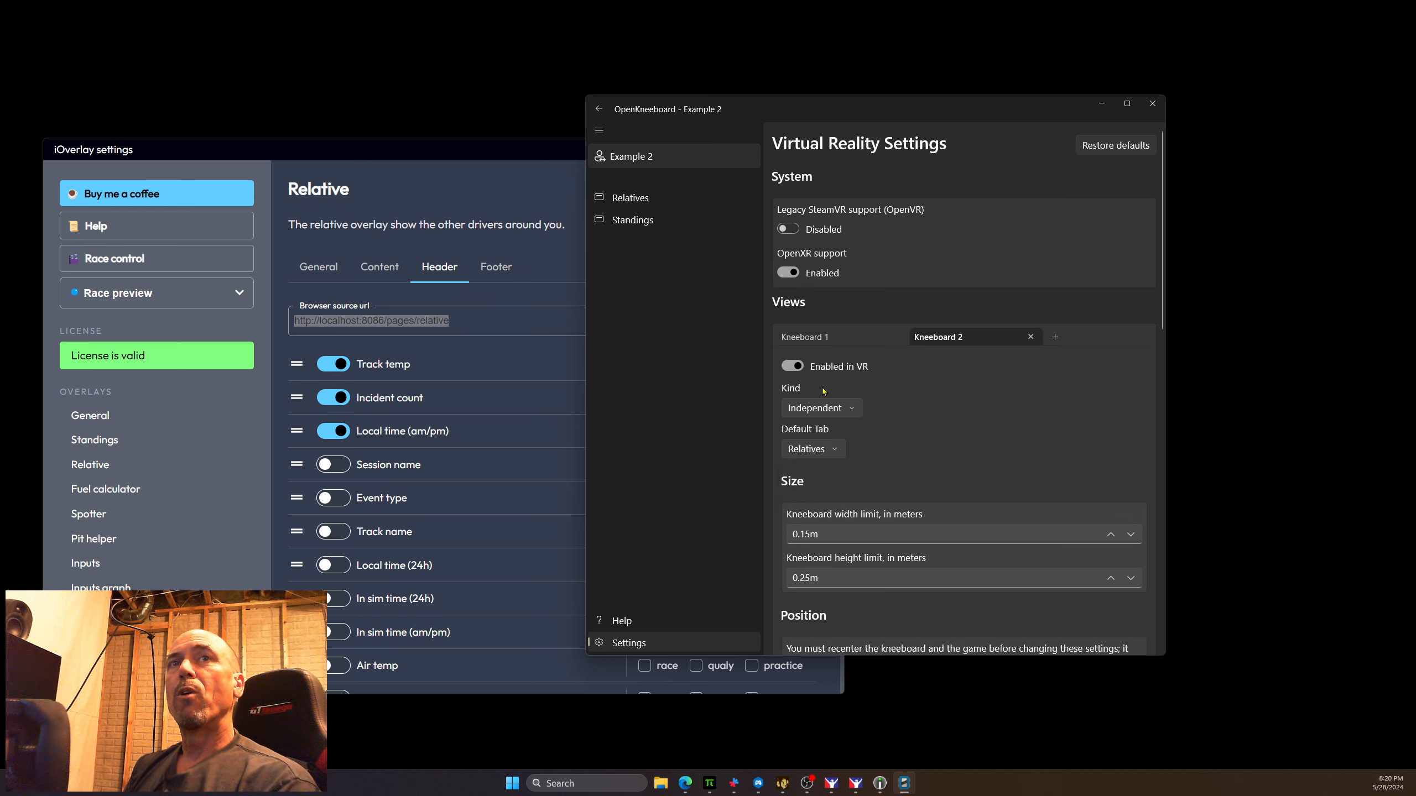
left_click(808, 337)
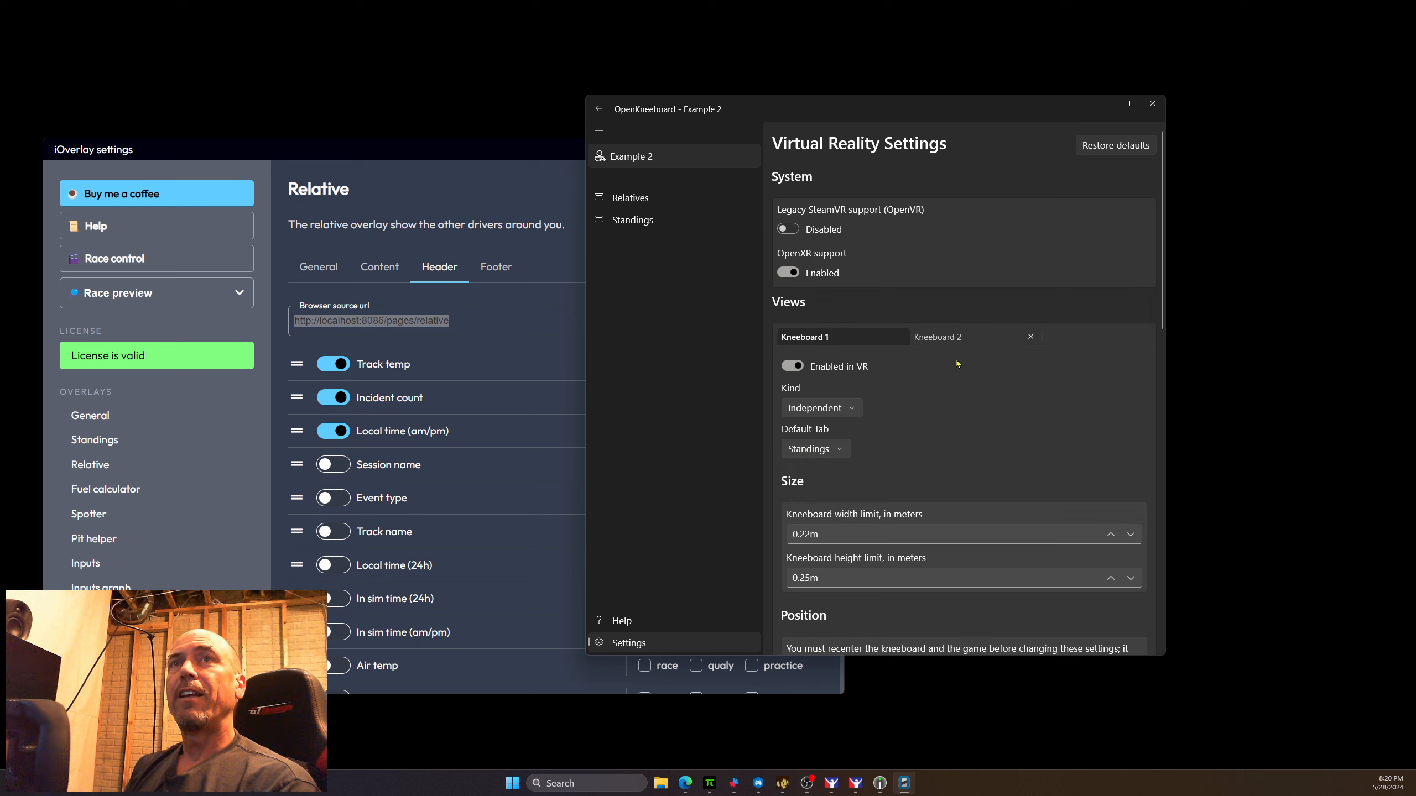
left_click(969, 338)
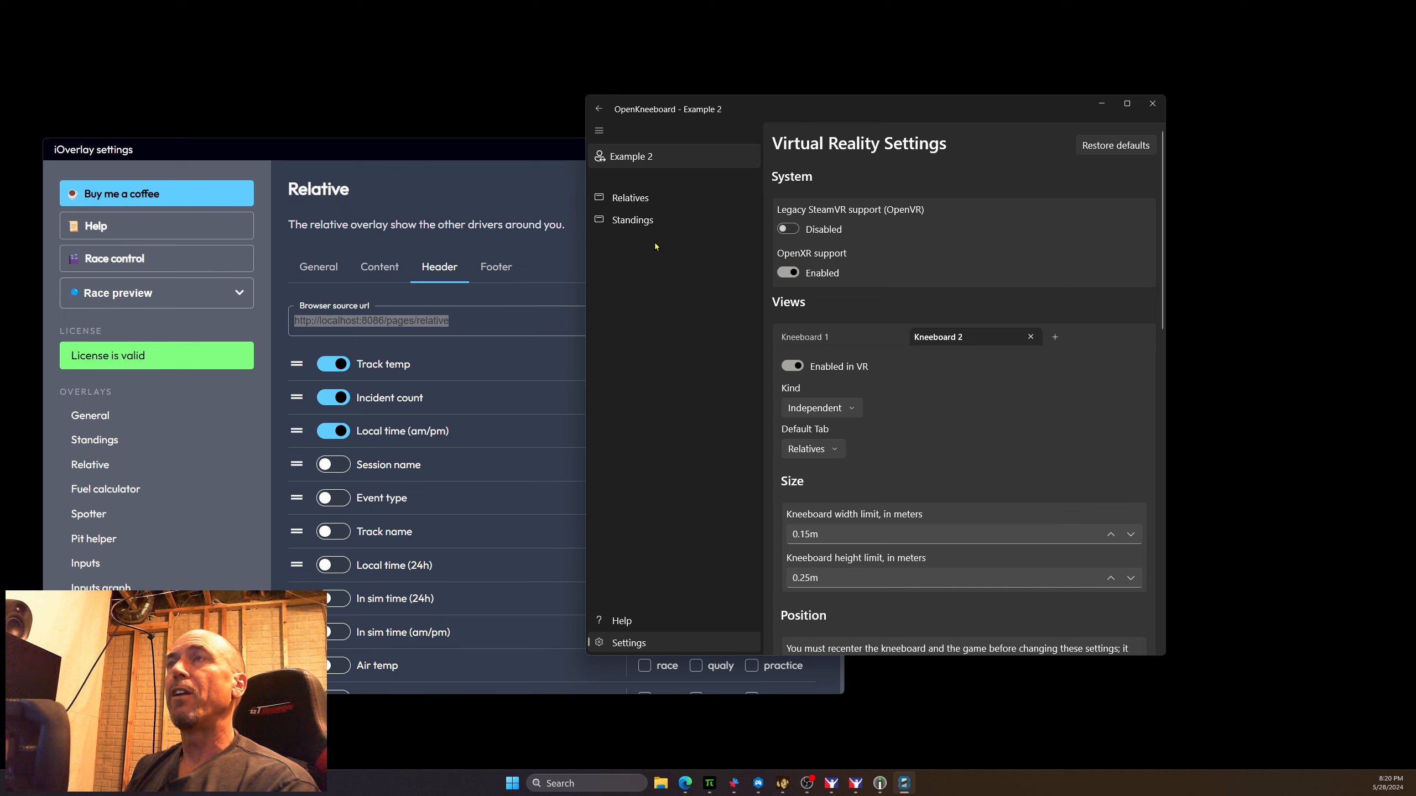
Step: For Kneeboard 2, turn off gaze zoom and crop the in-game header, footer and bookmarks
scroll(956, 477, "down", 5)
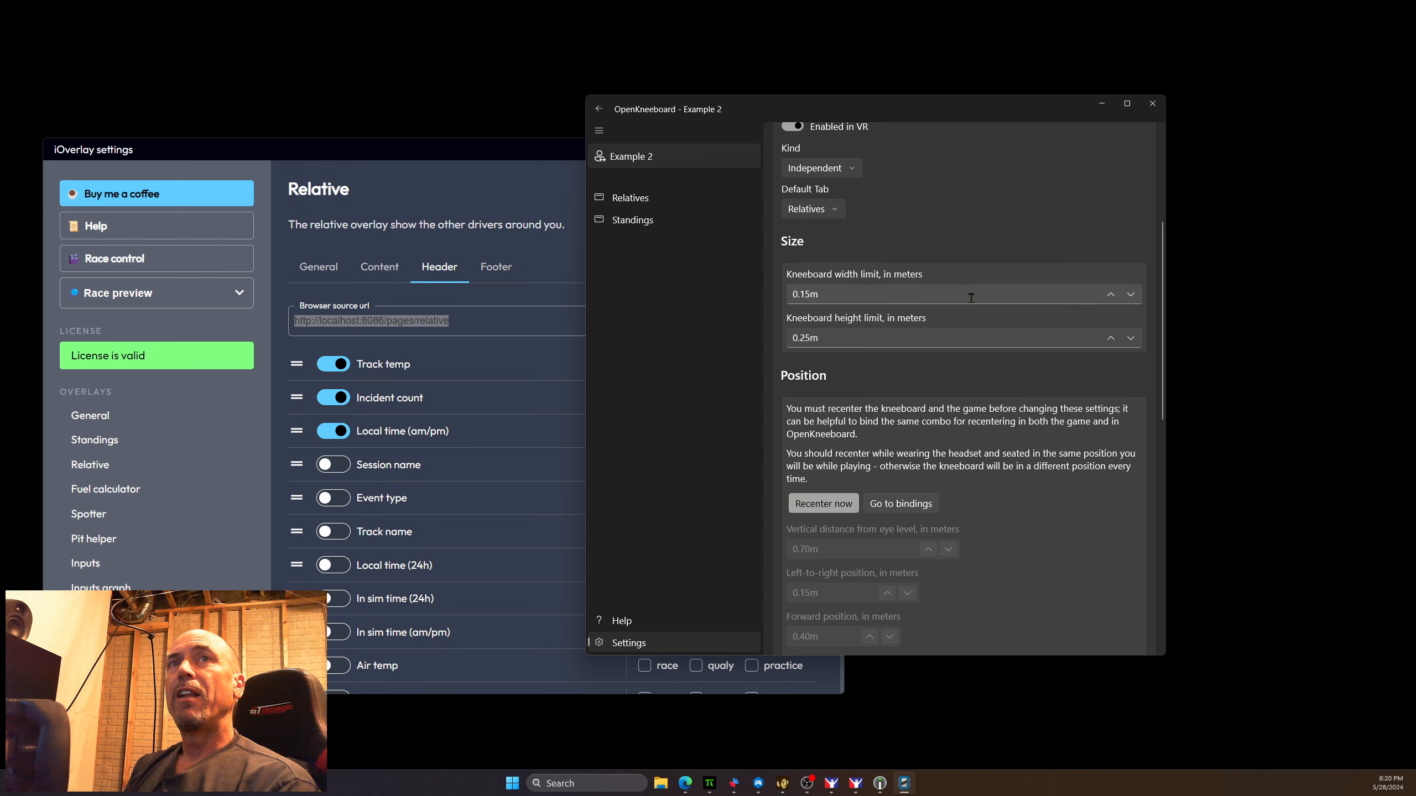
scroll(971, 297, "down", 12)
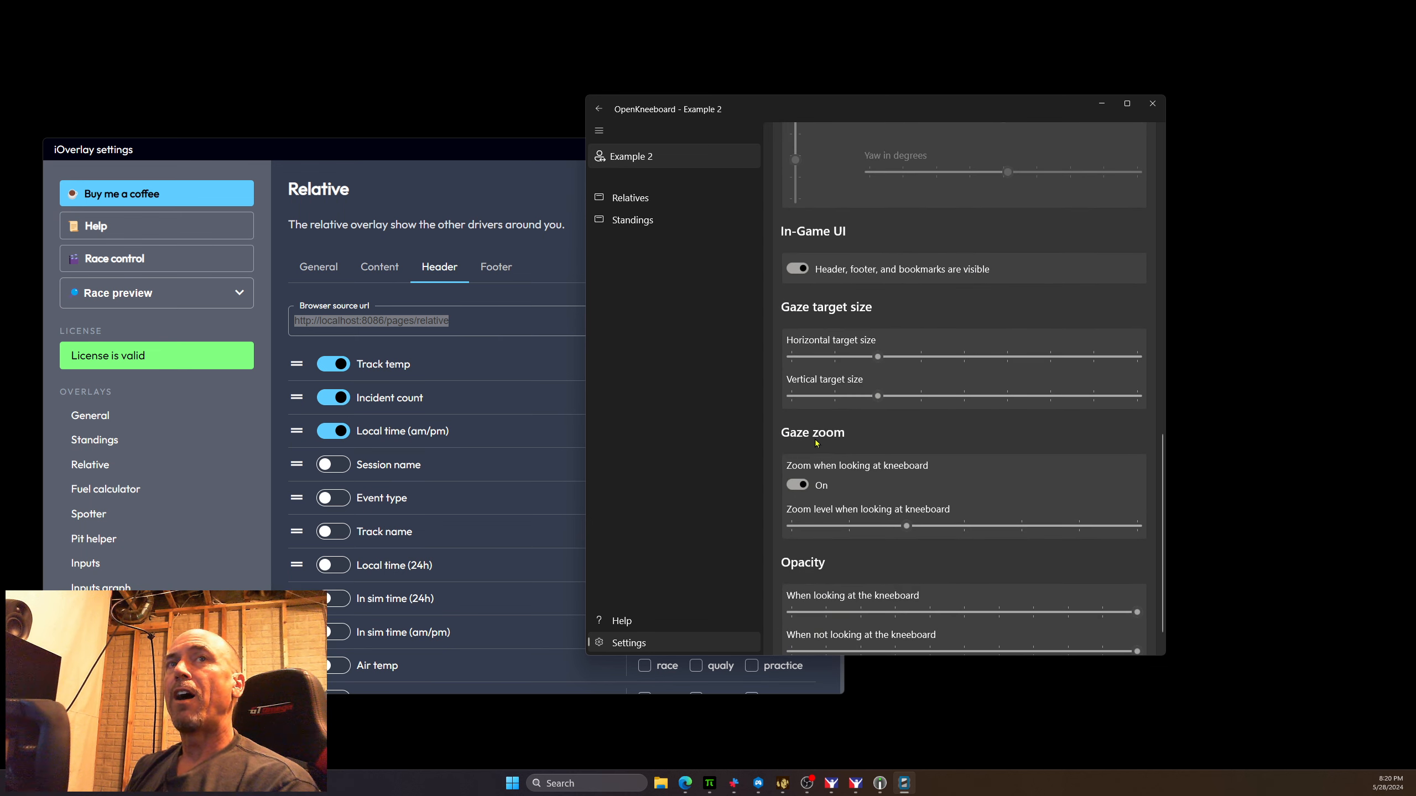
left_click(797, 484)
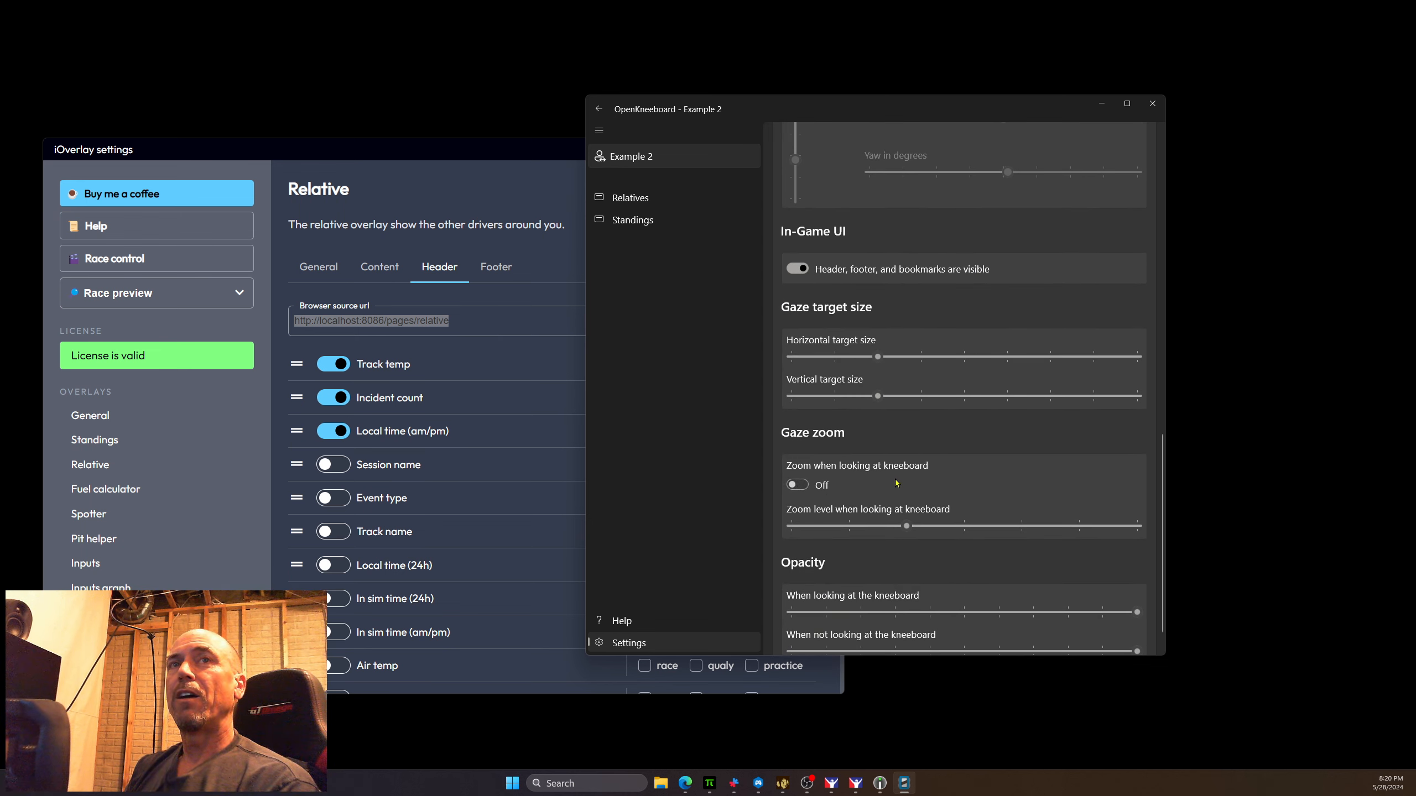
scroll(896, 483, "down", 1)
scroll(893, 487, "up", 5)
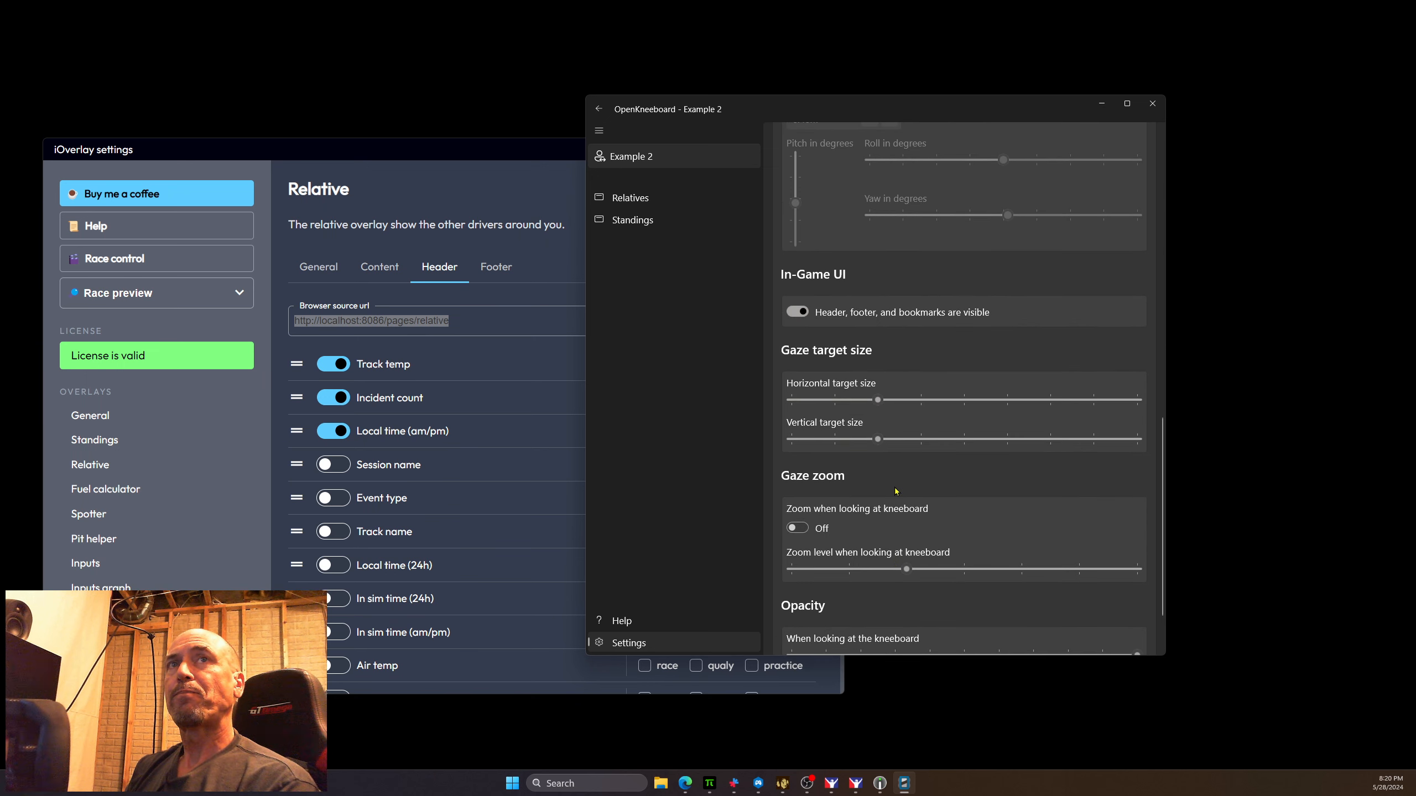
scroll(901, 421, "up", 3)
scroll(901, 421, "down", 3)
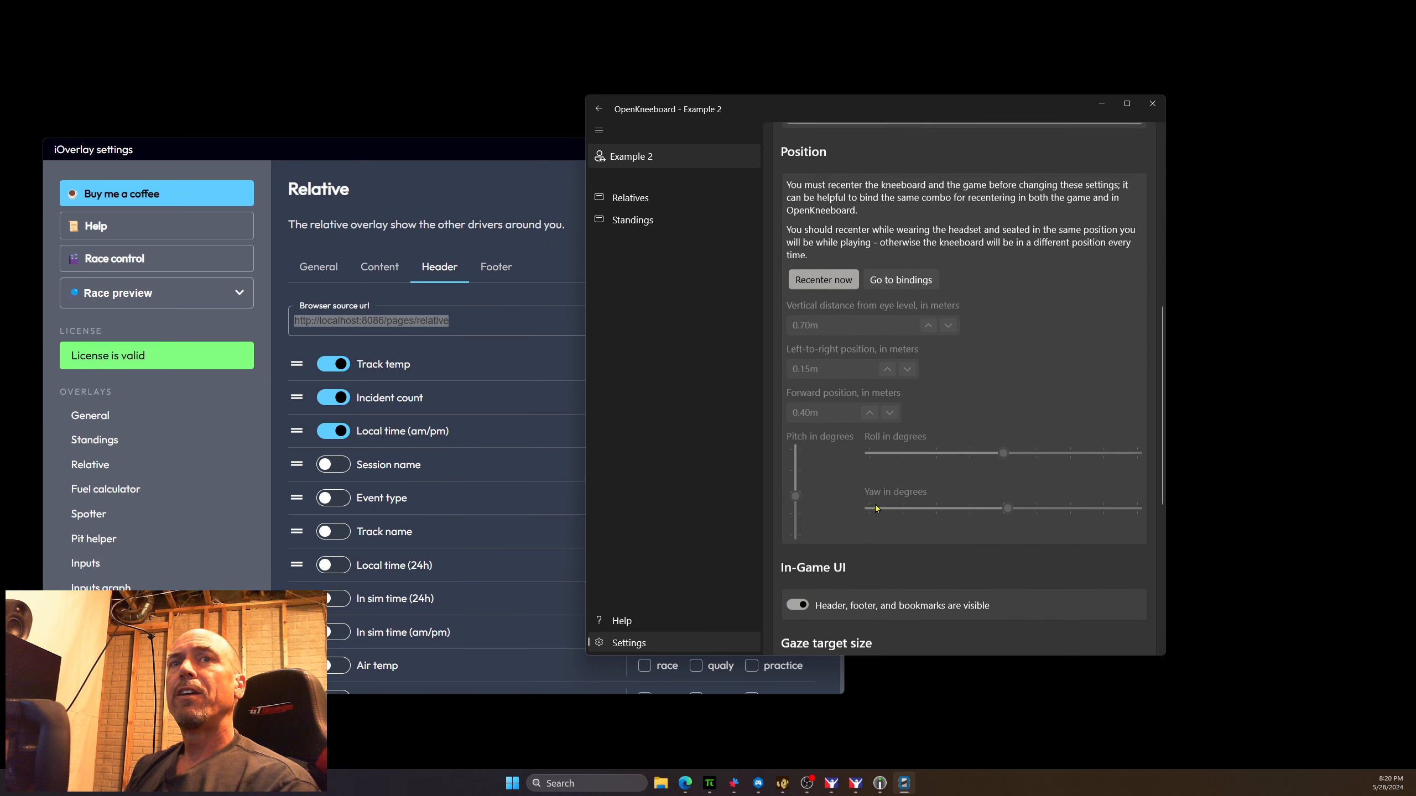
left_click(801, 474)
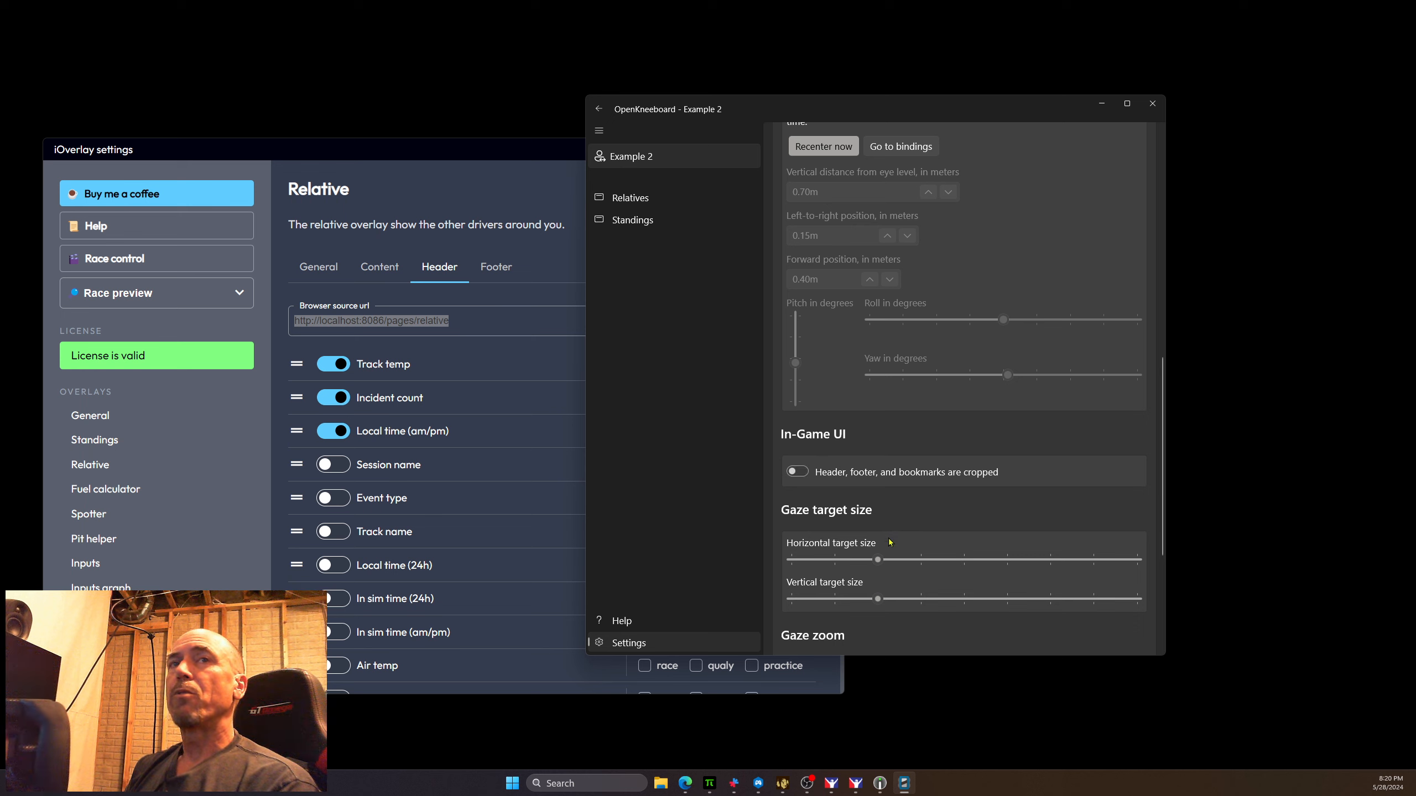
Step: Review Kneeboard 2's size and position settings alongside its placement in the sim cockpit
scroll(909, 482, "up", 1)
scroll(908, 483, "up", 10)
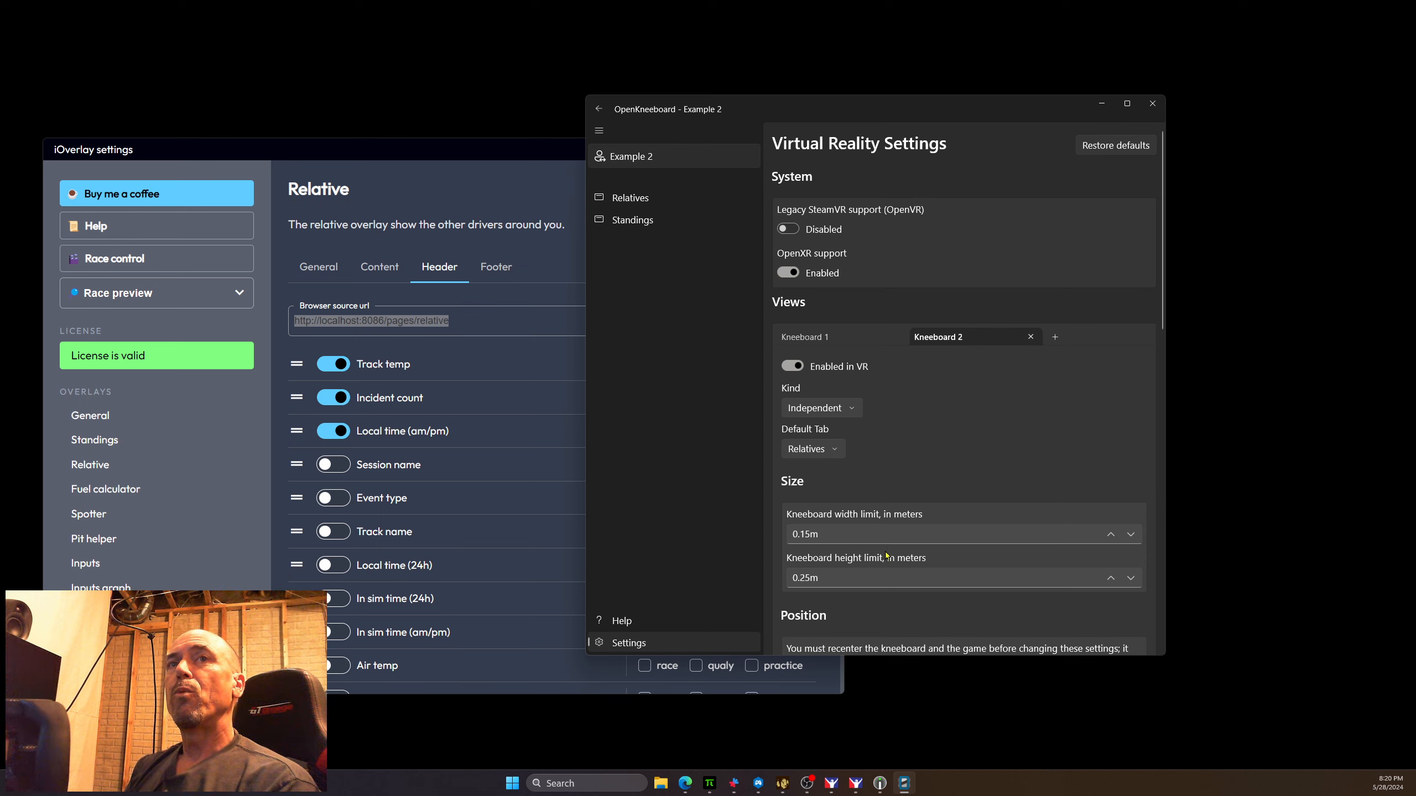
scroll(882, 542, "down", 12)
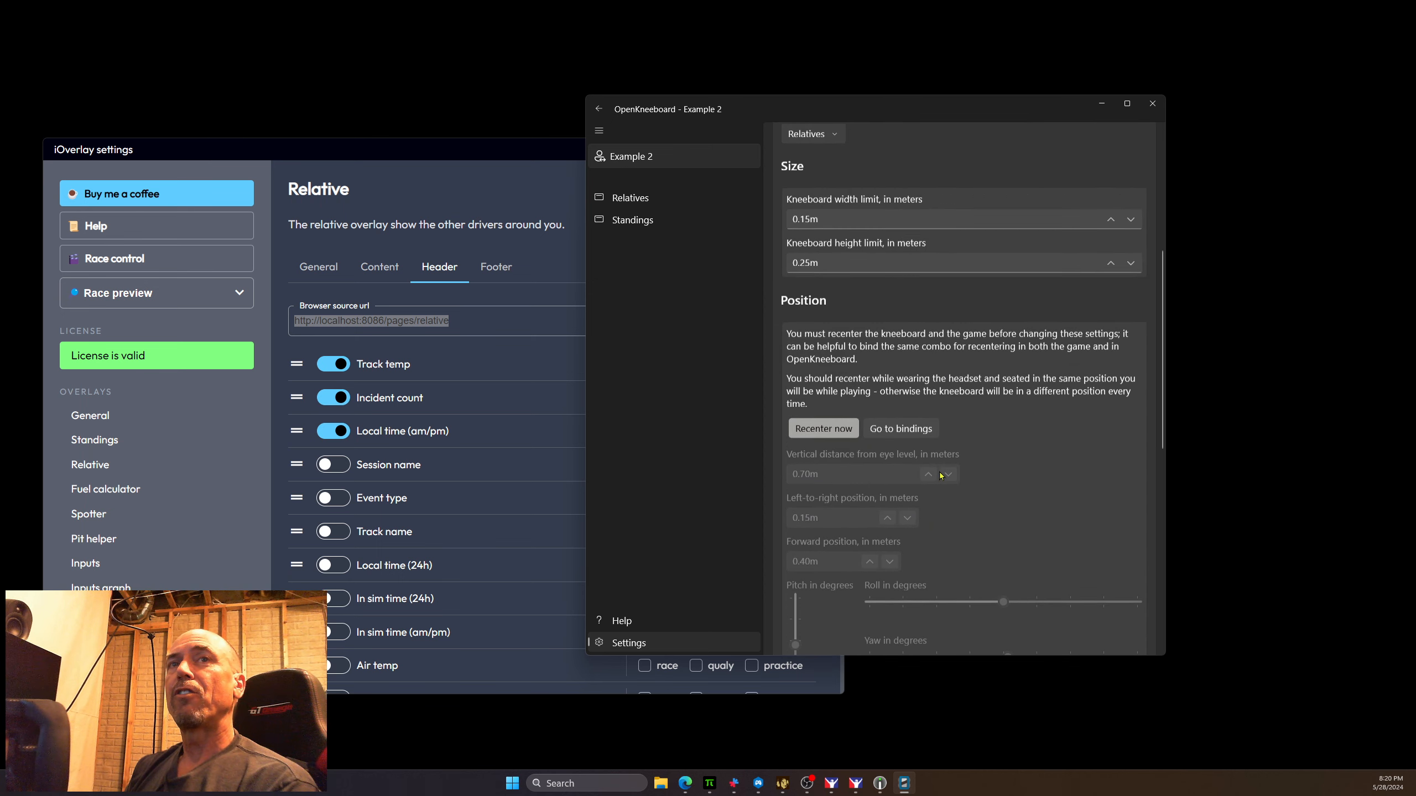
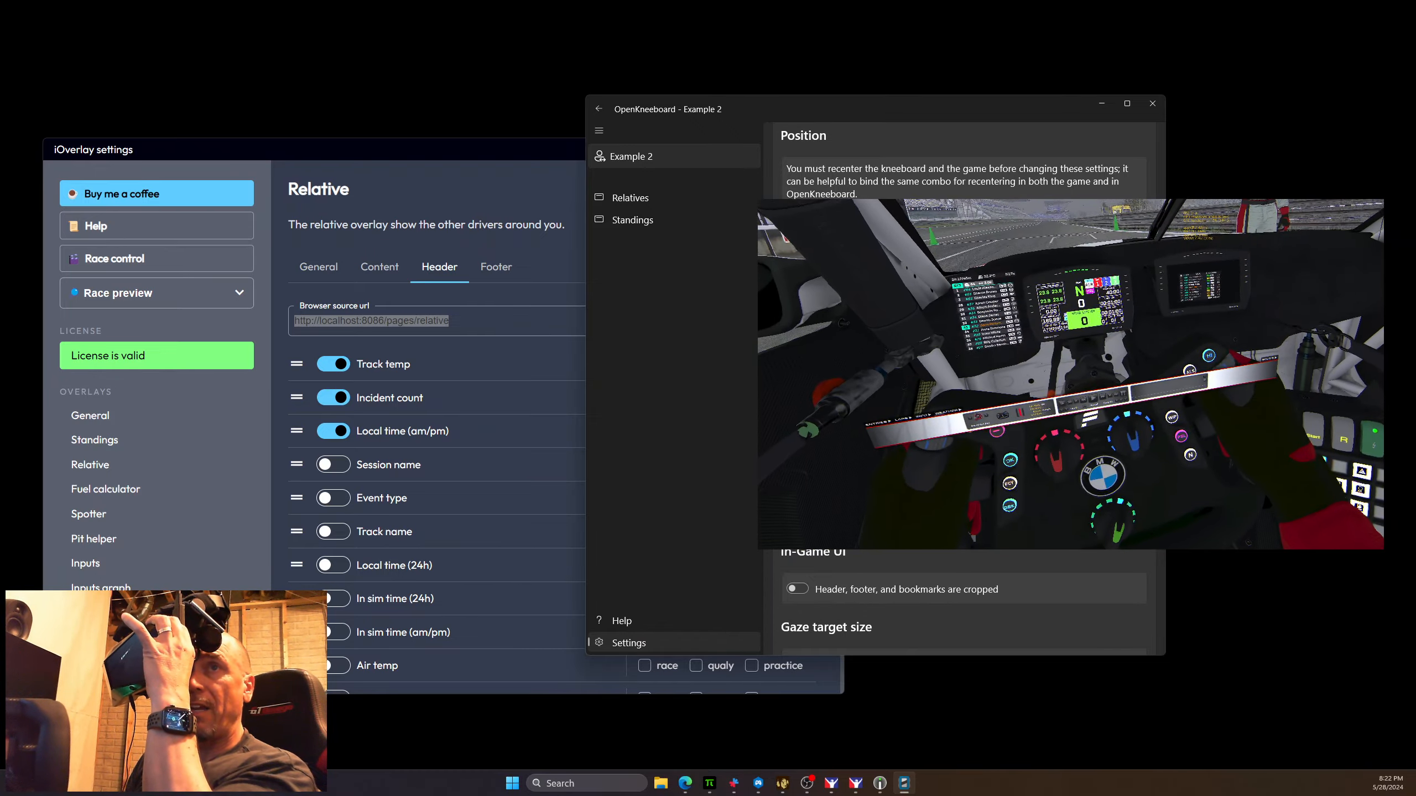
scroll(963, 390, "up", 5)
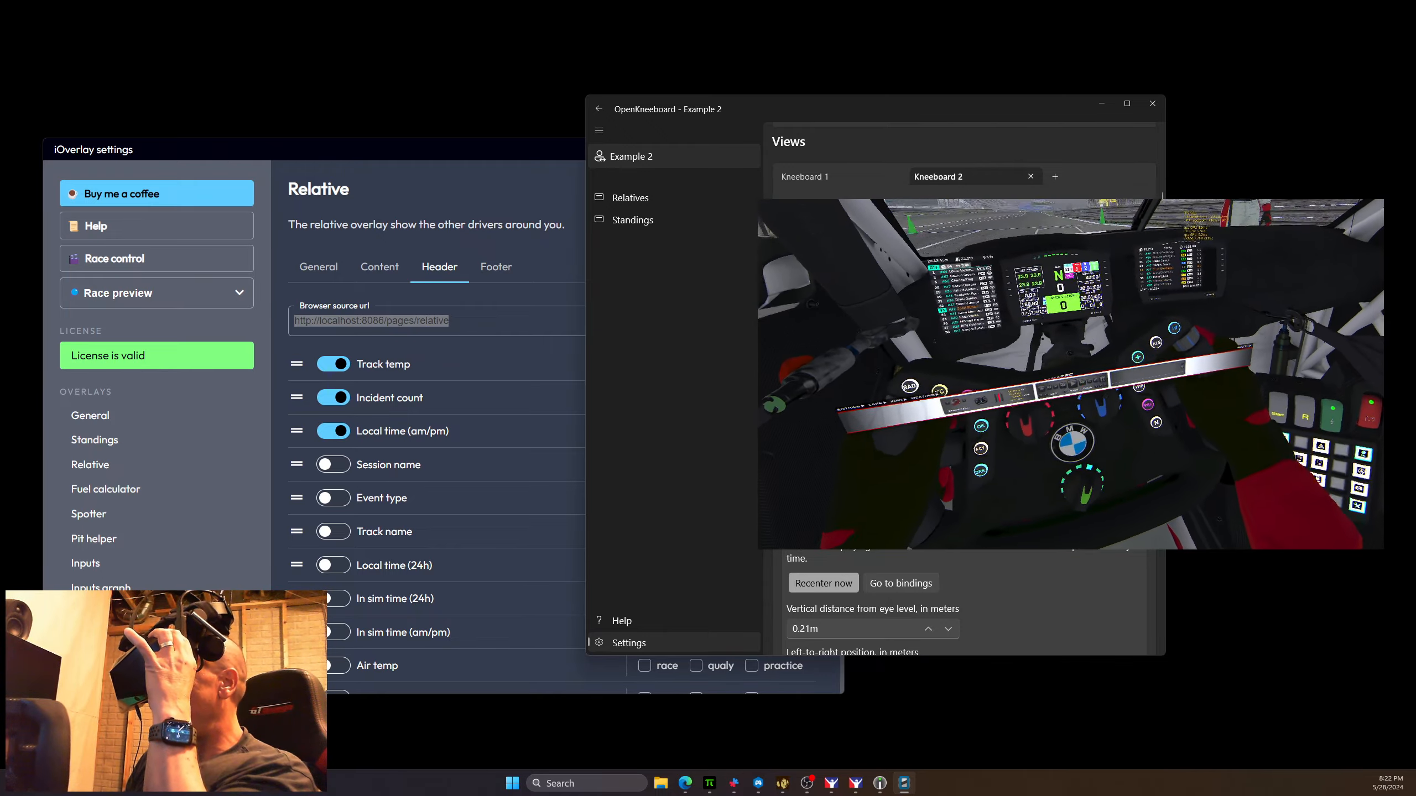
scroll(964, 602, "down", 3)
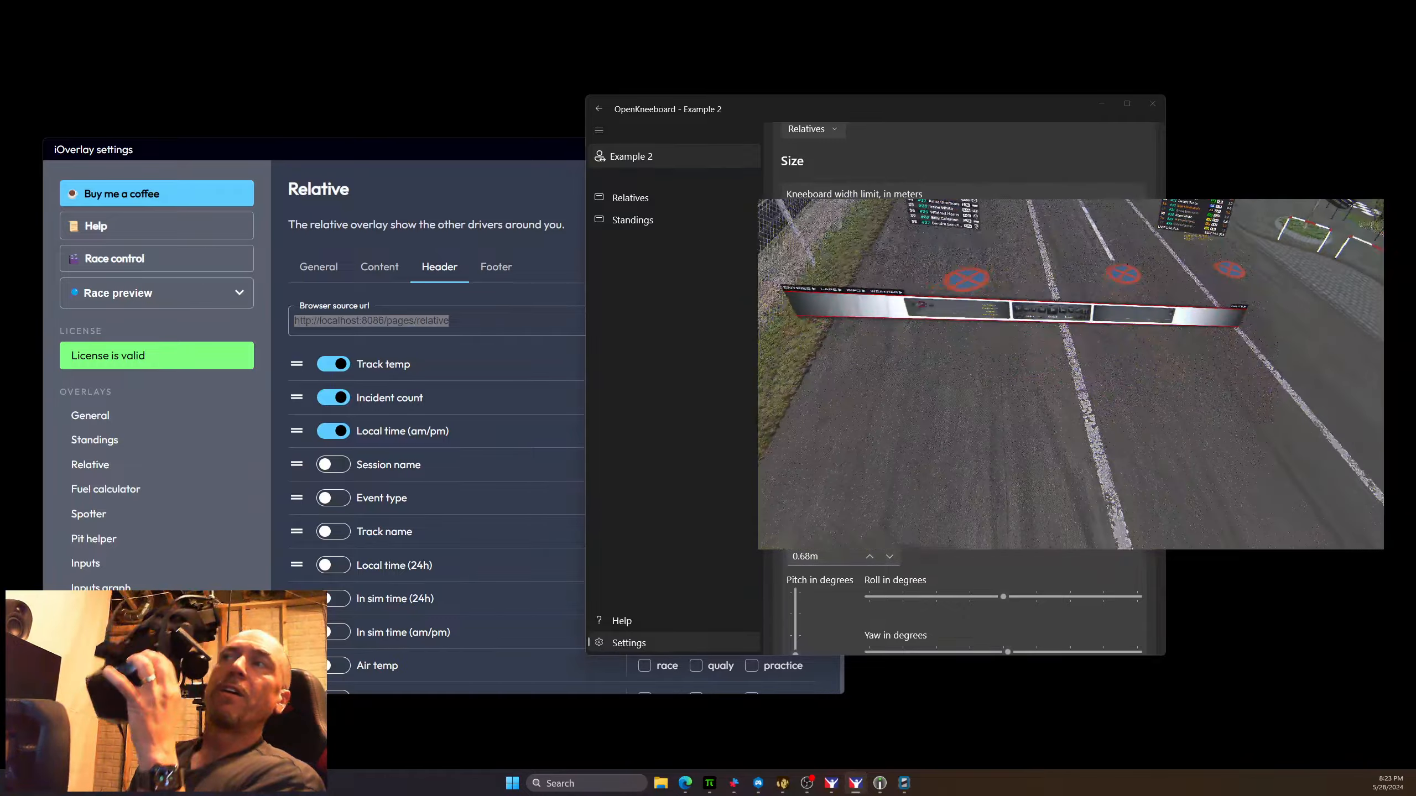
Step: Switch to the iOverlay settings and review when the streaming Standings and Relative overlays are set to show
left_click(504, 160)
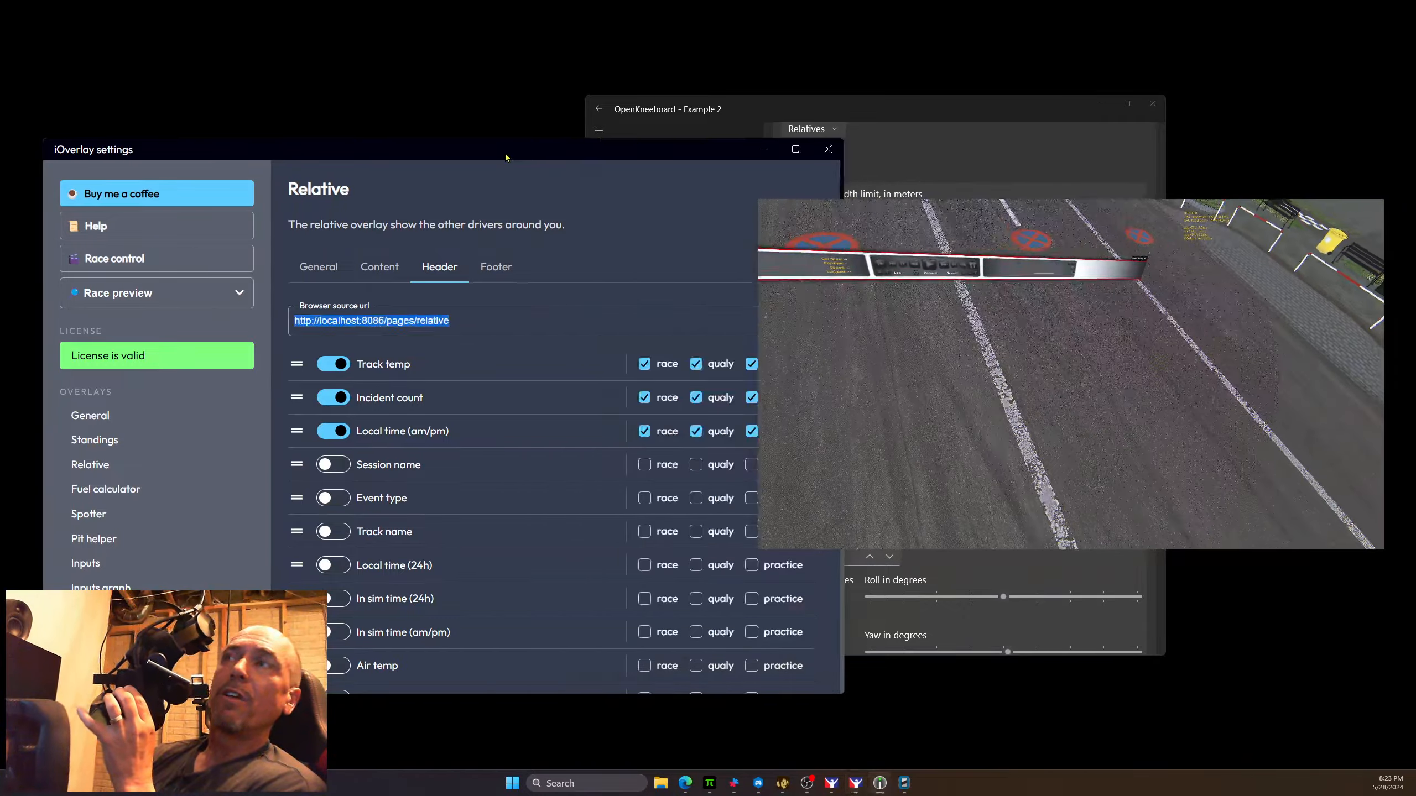
left_click_drag(533, 152, 663, 173)
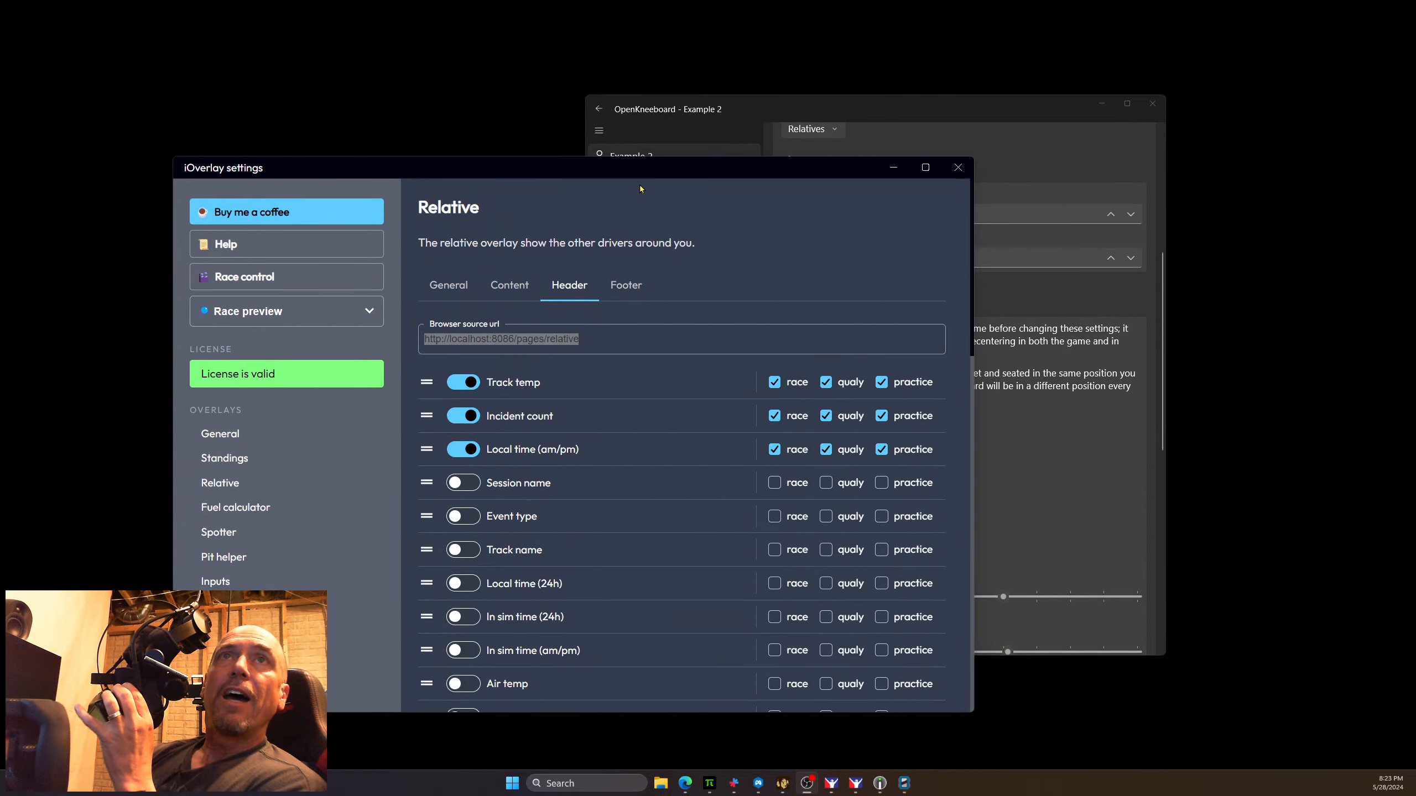
left_click_drag(689, 174, 735, 122)
scroll(395, 538, "down", 7)
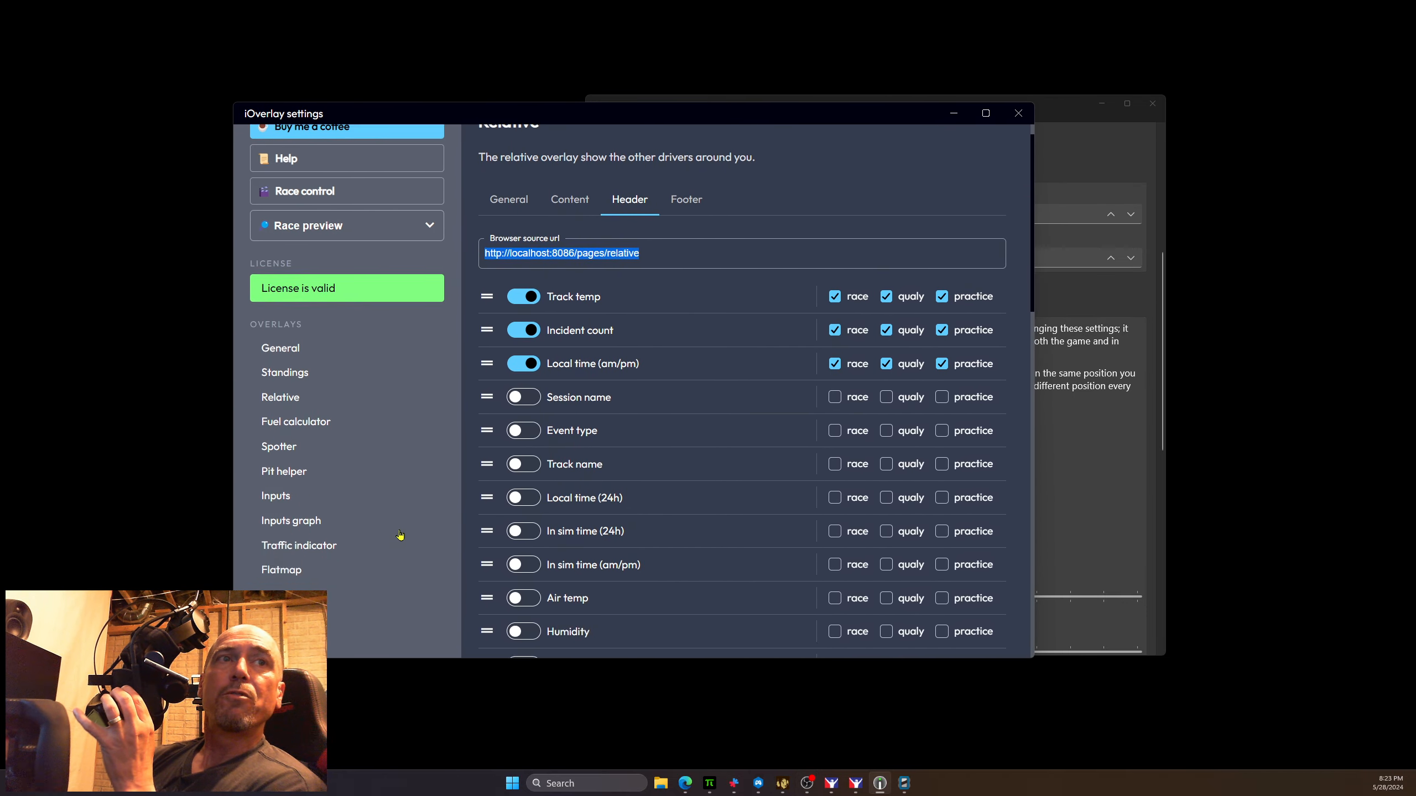
left_click(300, 291)
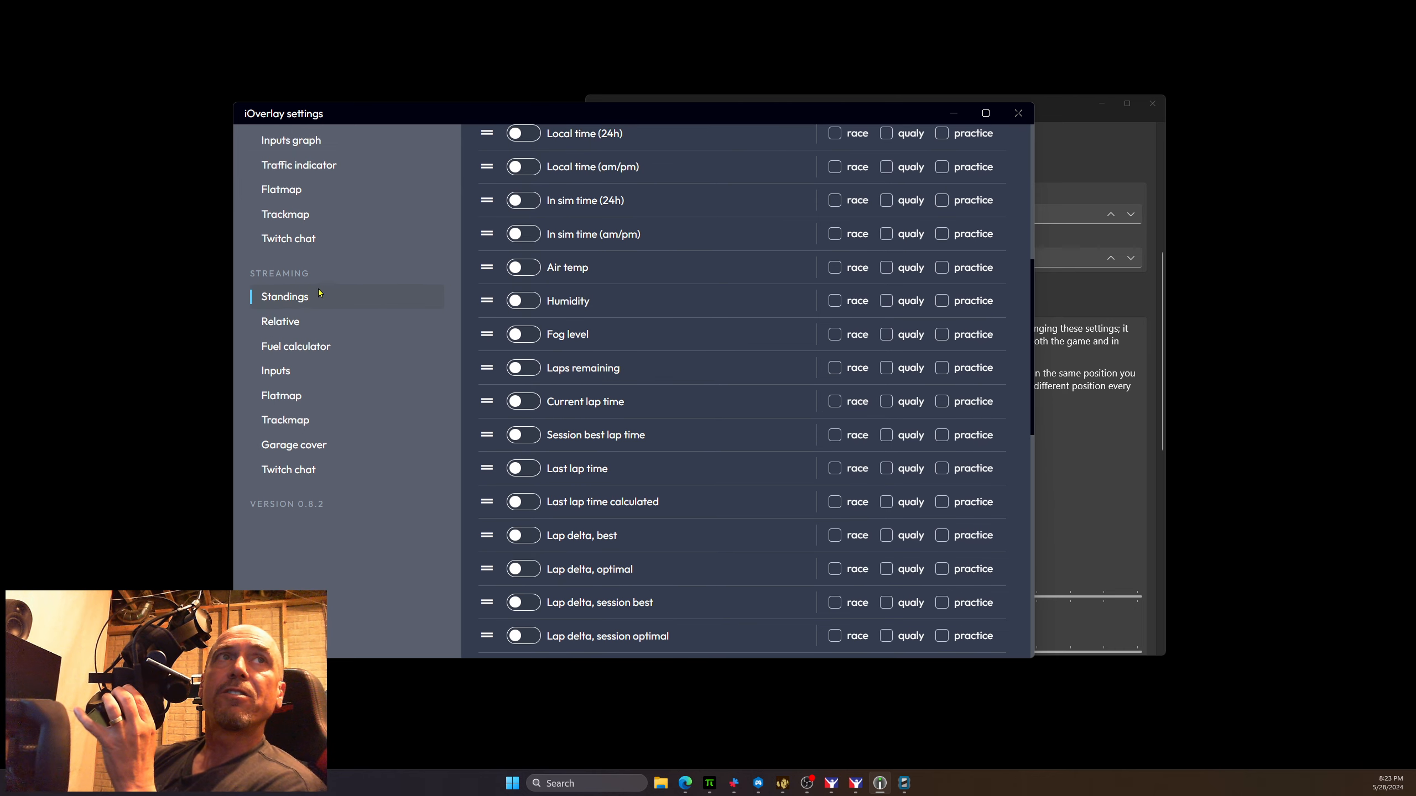
scroll(581, 379, "up", 7)
left_click(518, 250)
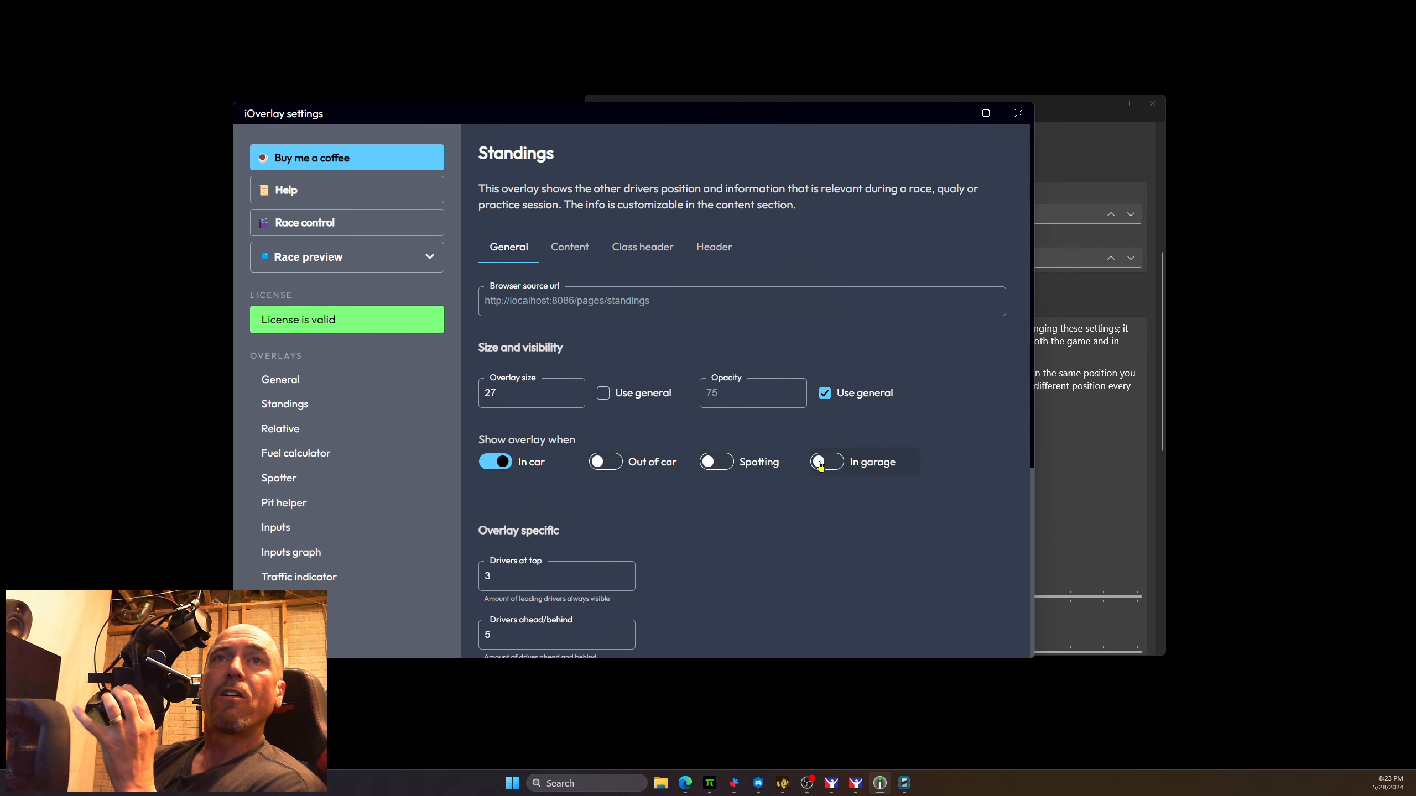
scroll(333, 529, "down", 2)
left_click(284, 589)
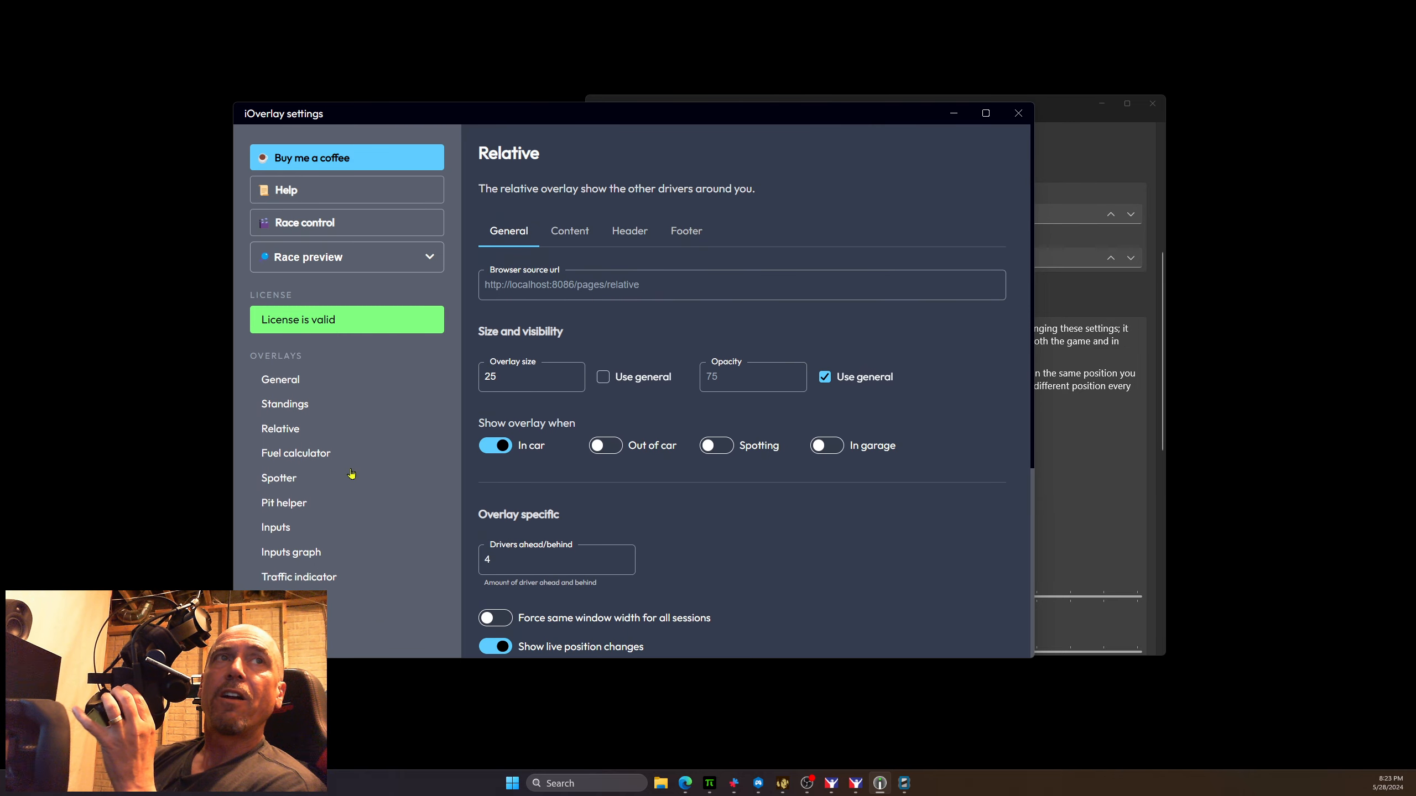
scroll(394, 530, "down", 2)
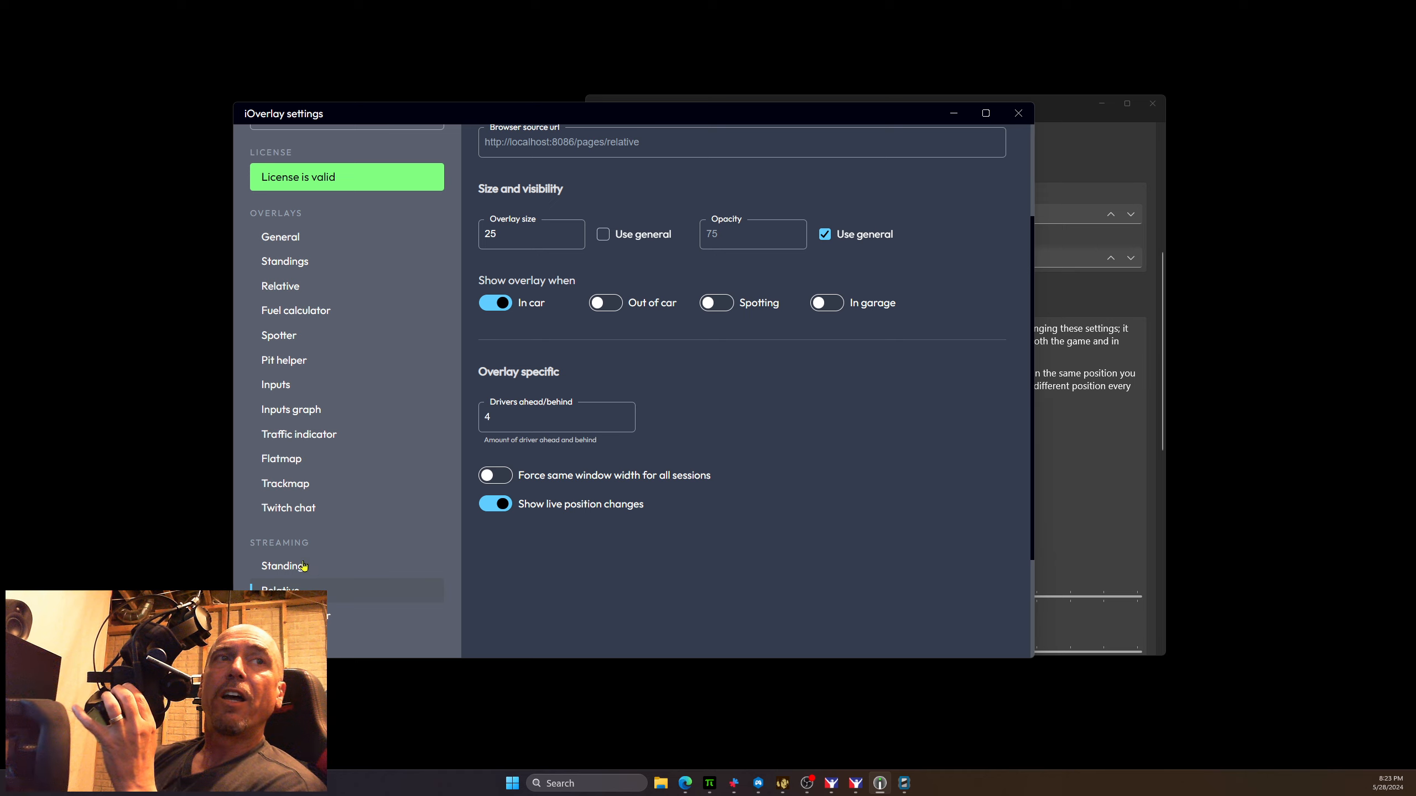
left_click(306, 566)
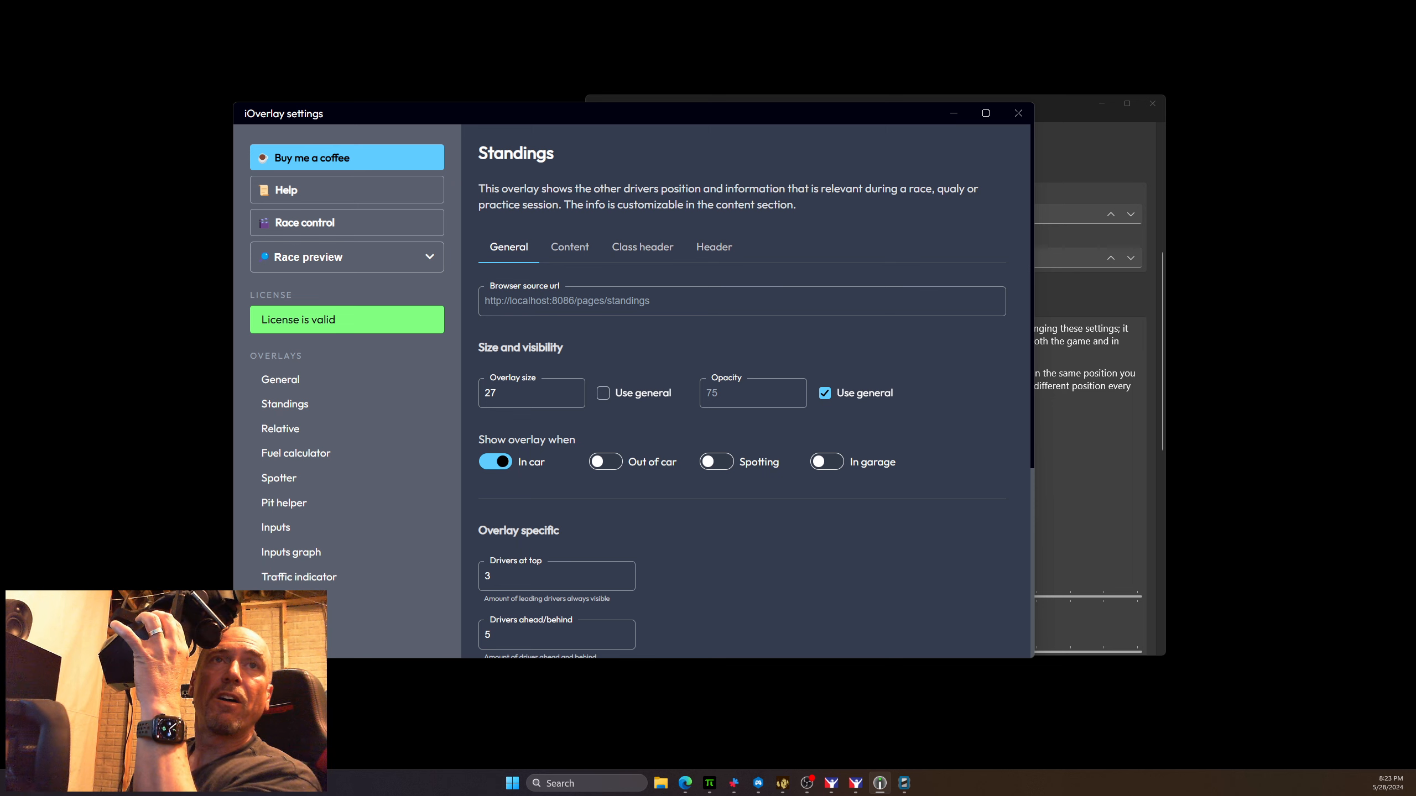
Step: Test the streaming Standings overlay's In car and Out of car visibility options, restoring each one after switching it
left_click(496, 460)
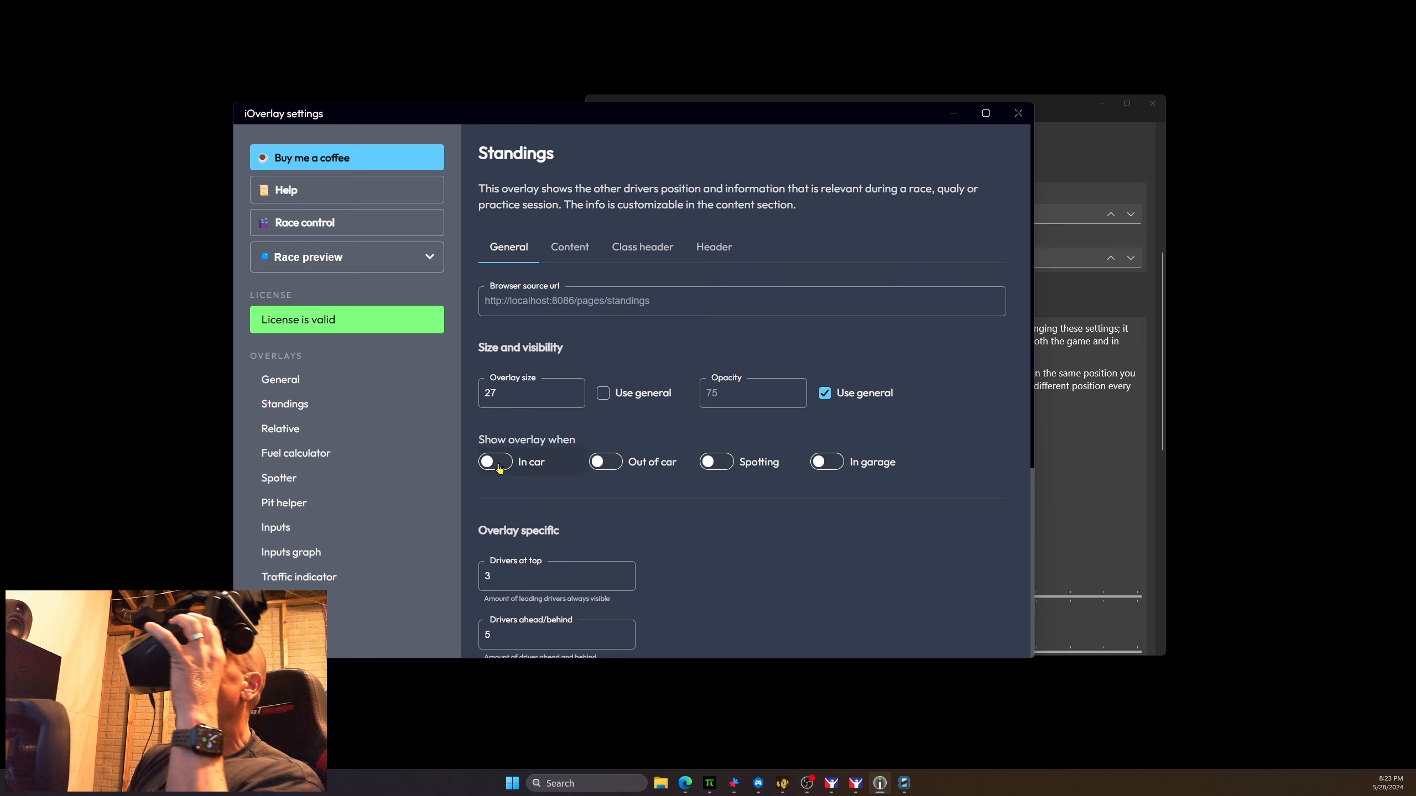
left_click(498, 463)
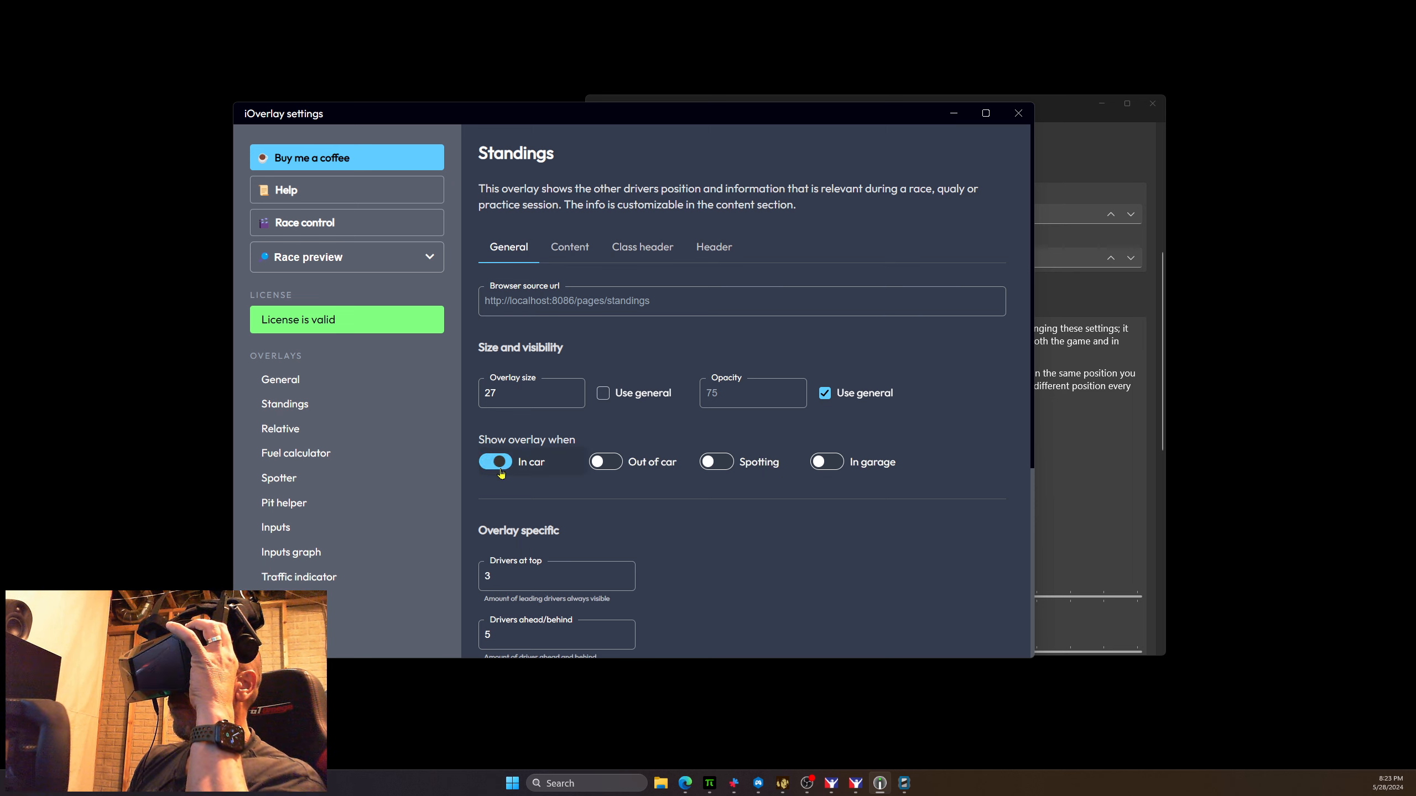
left_click(605, 462)
left_click(605, 462)
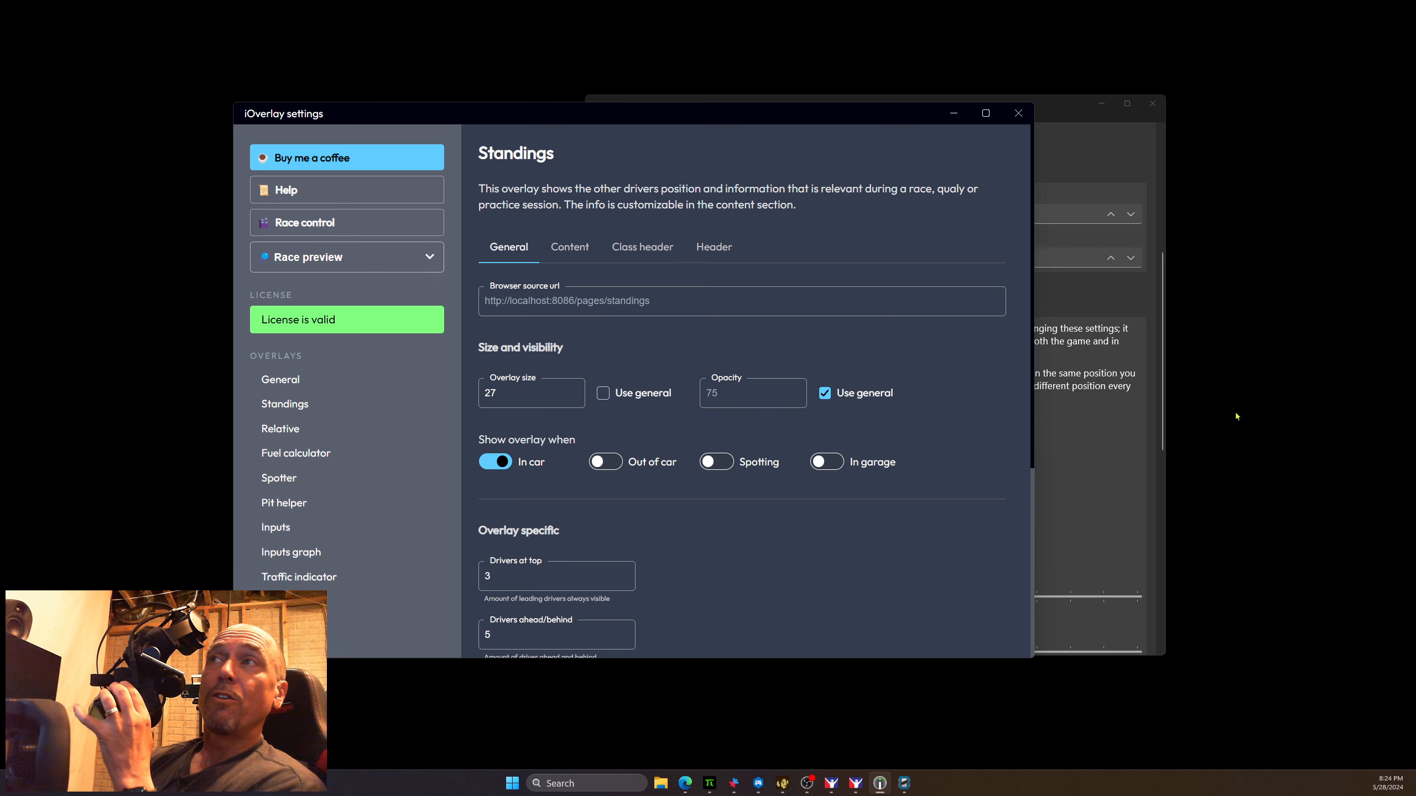
Step: Change the iOverlay preview mode to No preview (live)
left_click(362, 257)
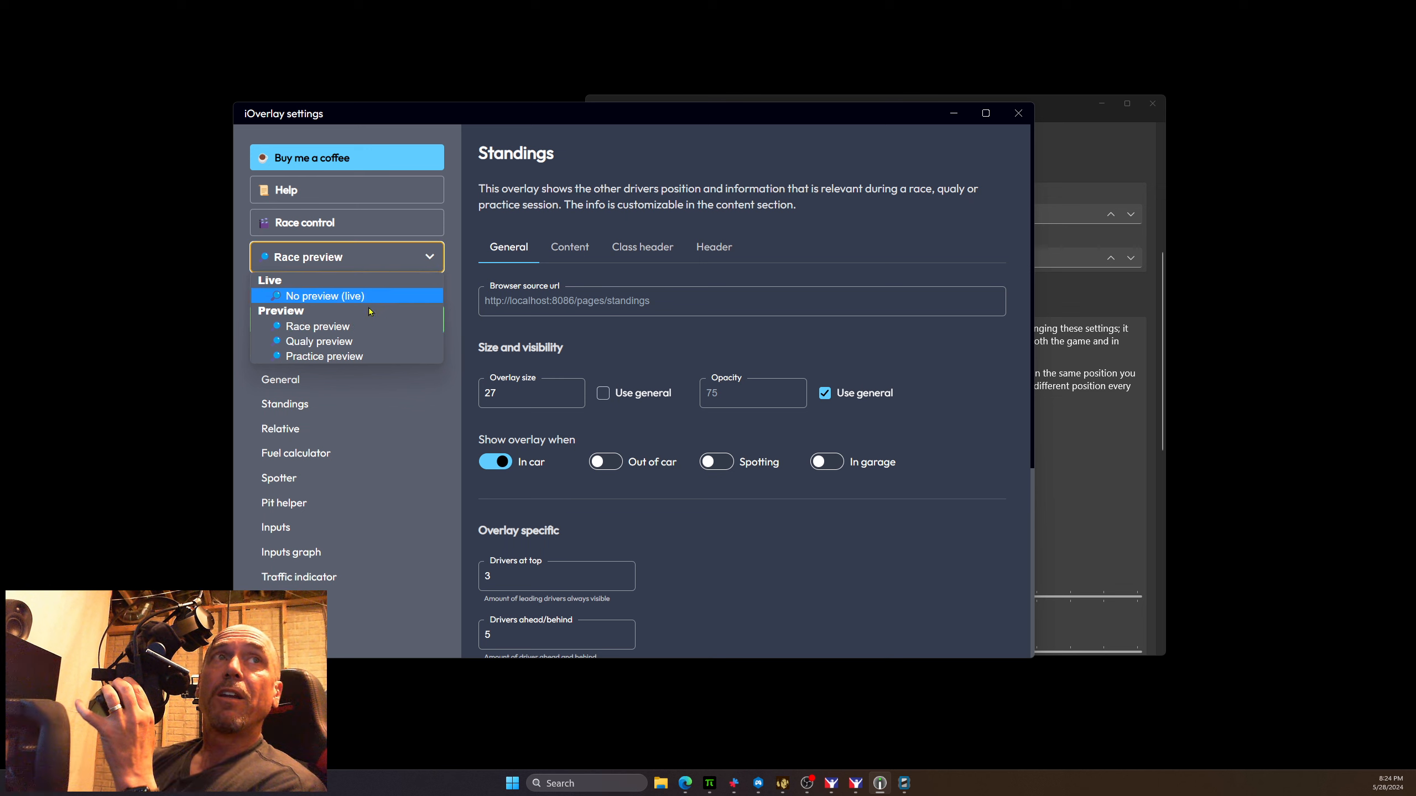
left_click(329, 301)
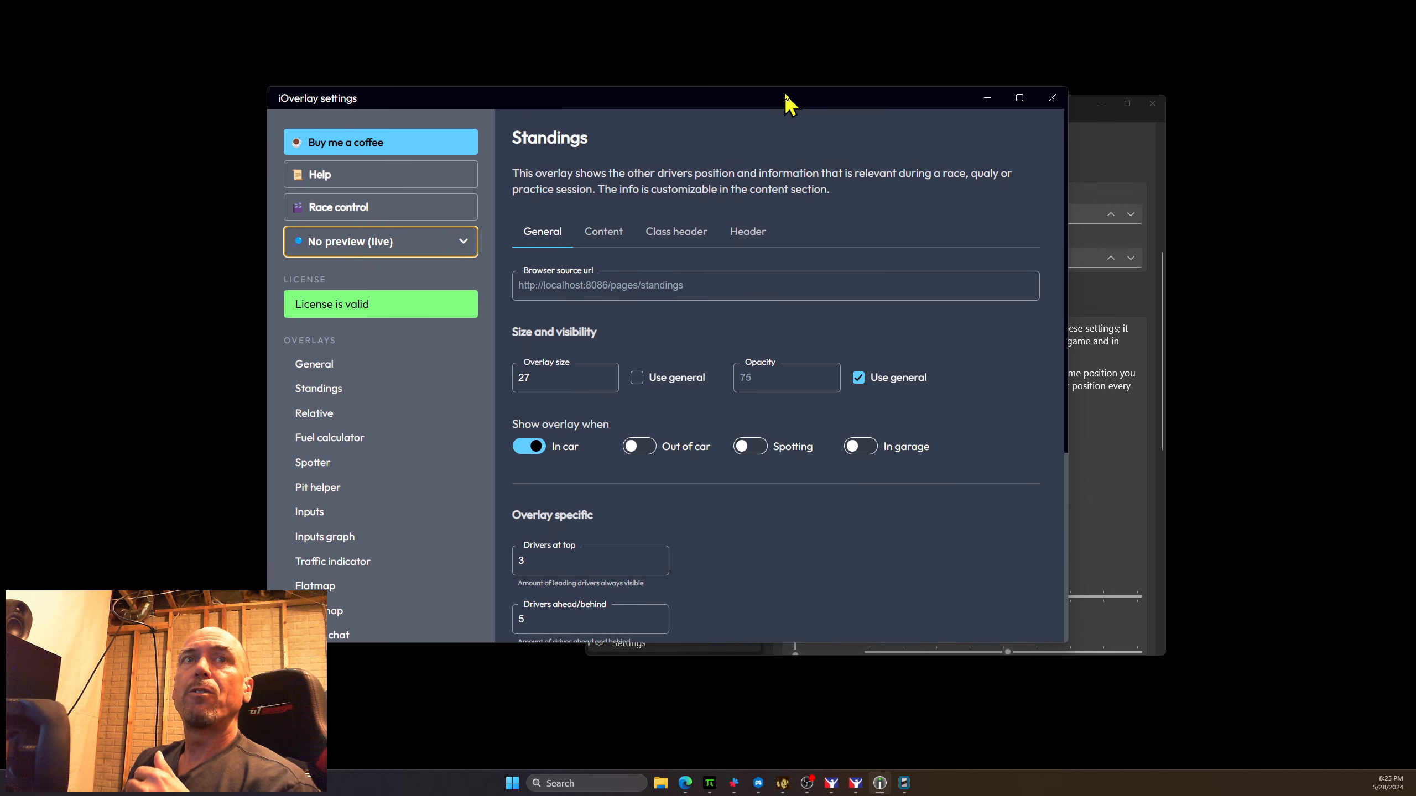
left_click_drag(750, 112, 783, 96)
Step: Review the content options of the streaming Relative overlay
scroll(452, 357, "down", 5)
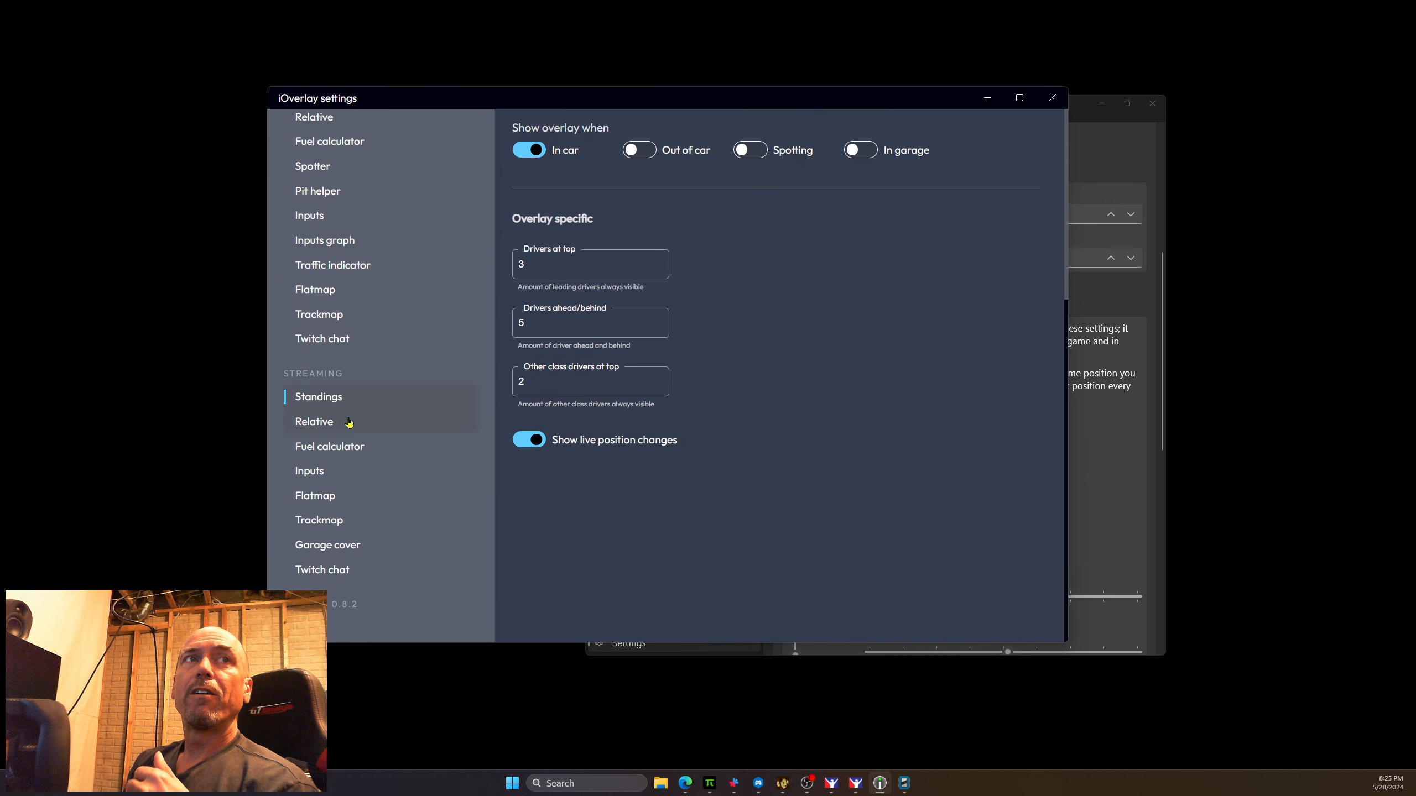
left_click(332, 423)
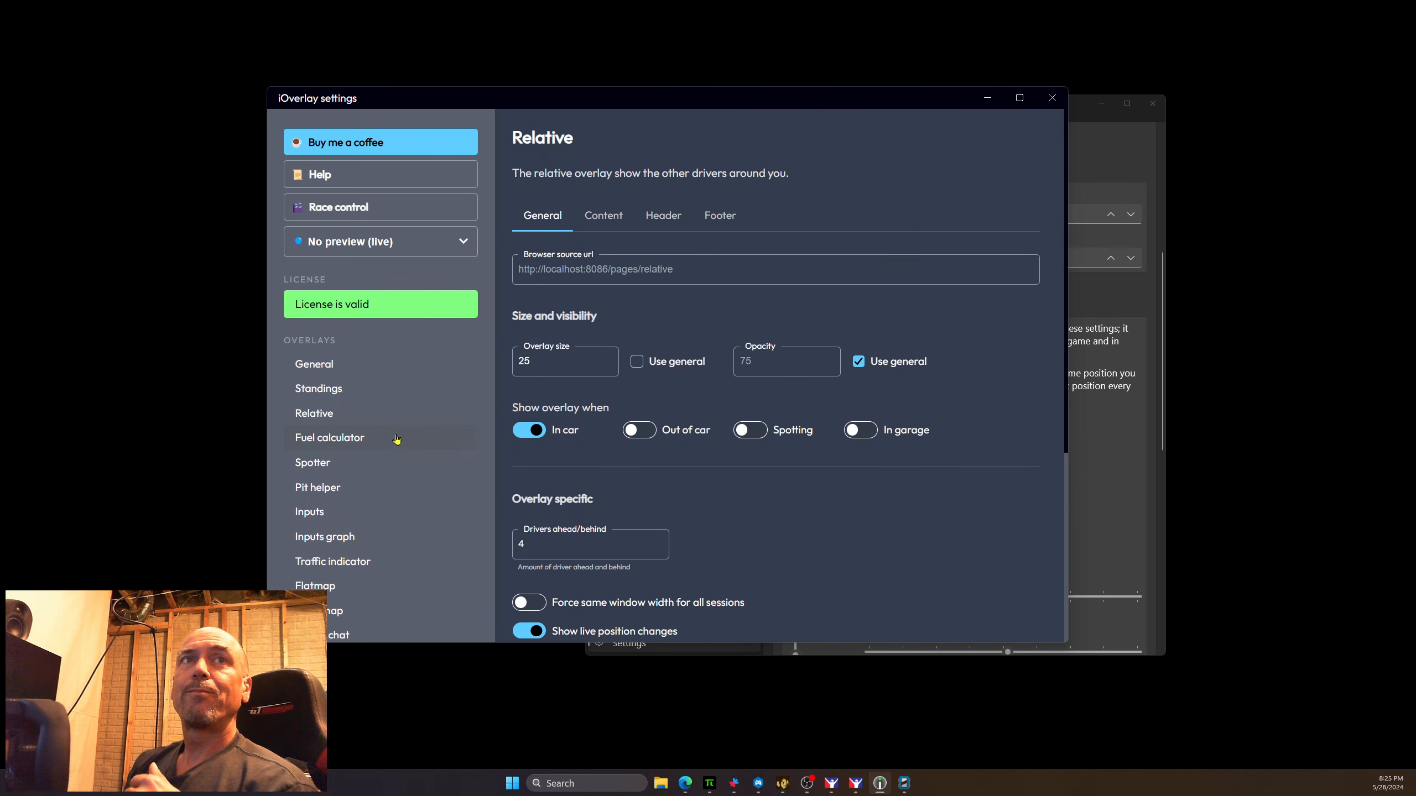
left_click(600, 217)
scroll(759, 471, "down", 4)
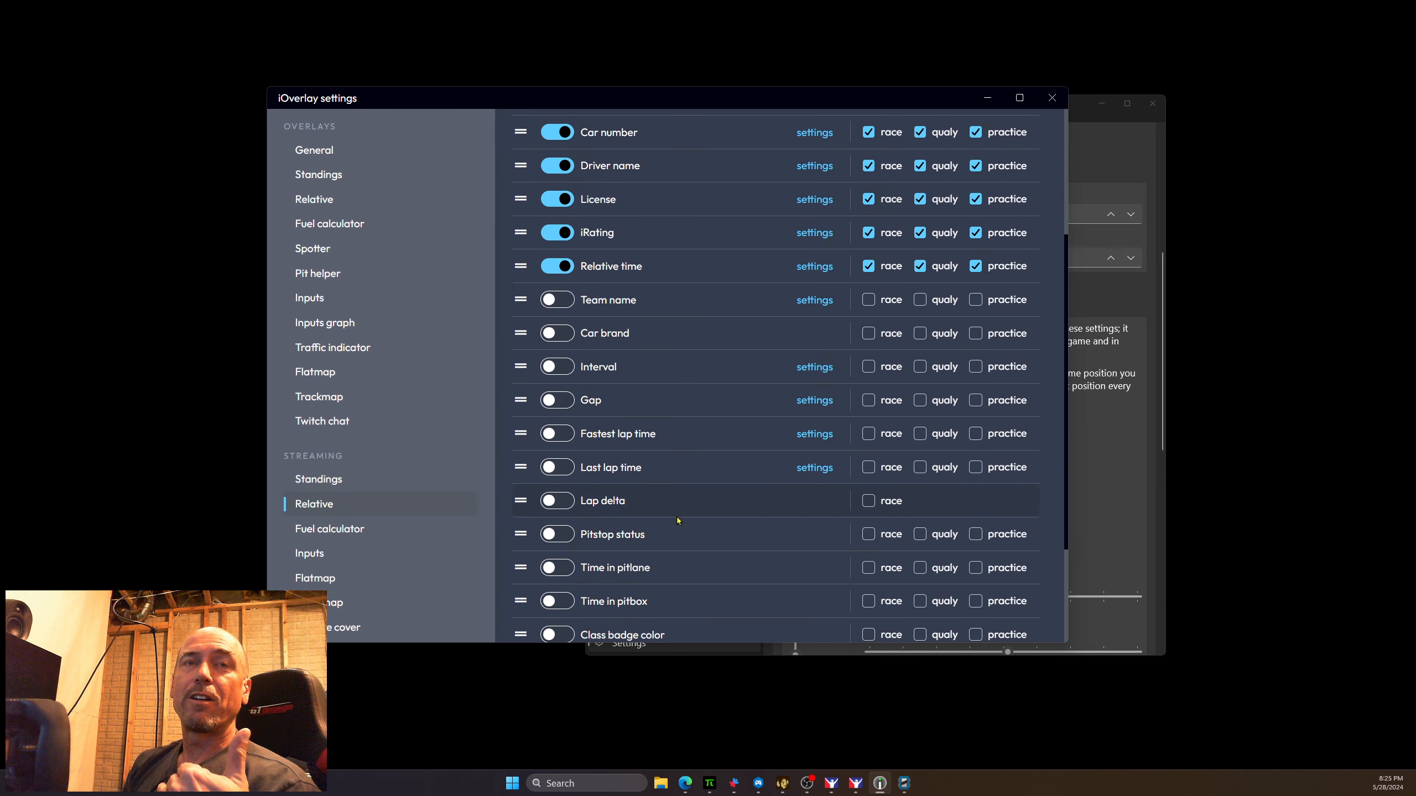
scroll(678, 520, "up", 4)
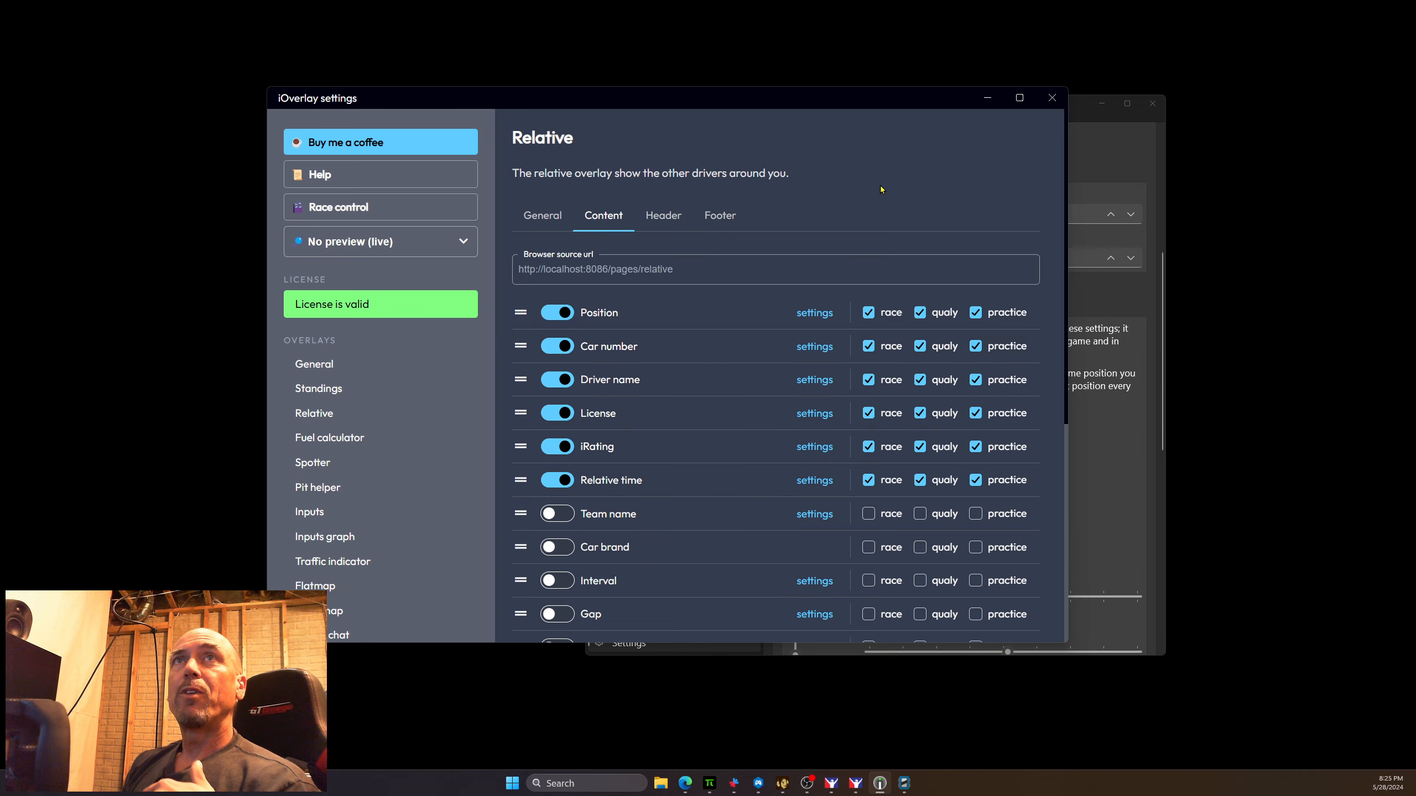
Step: Arrange the iOverlay settings and OpenKneeboard windows side by side, with iOverlay in front
left_click_drag(883, 110, 1058, 153)
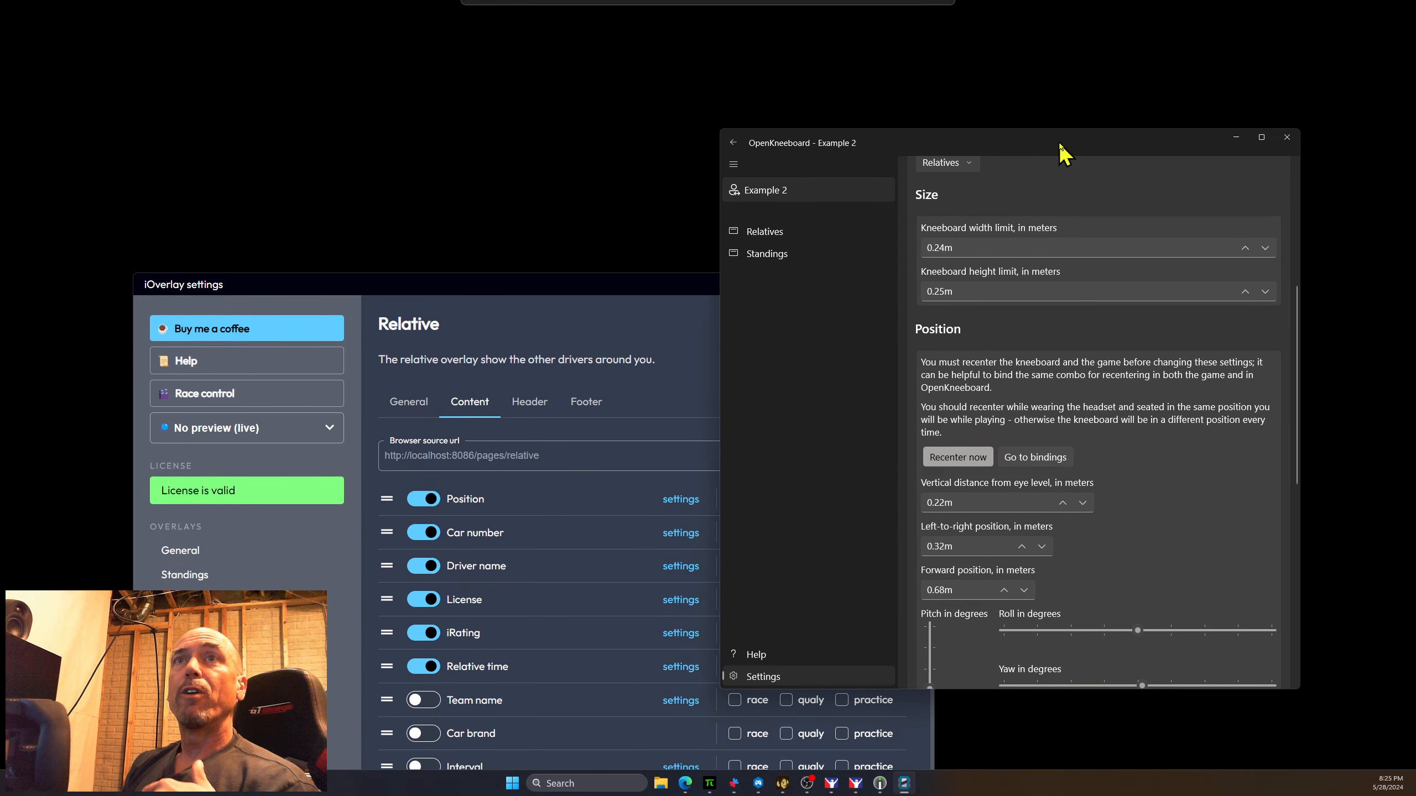
left_click_drag(658, 284, 608, 163)
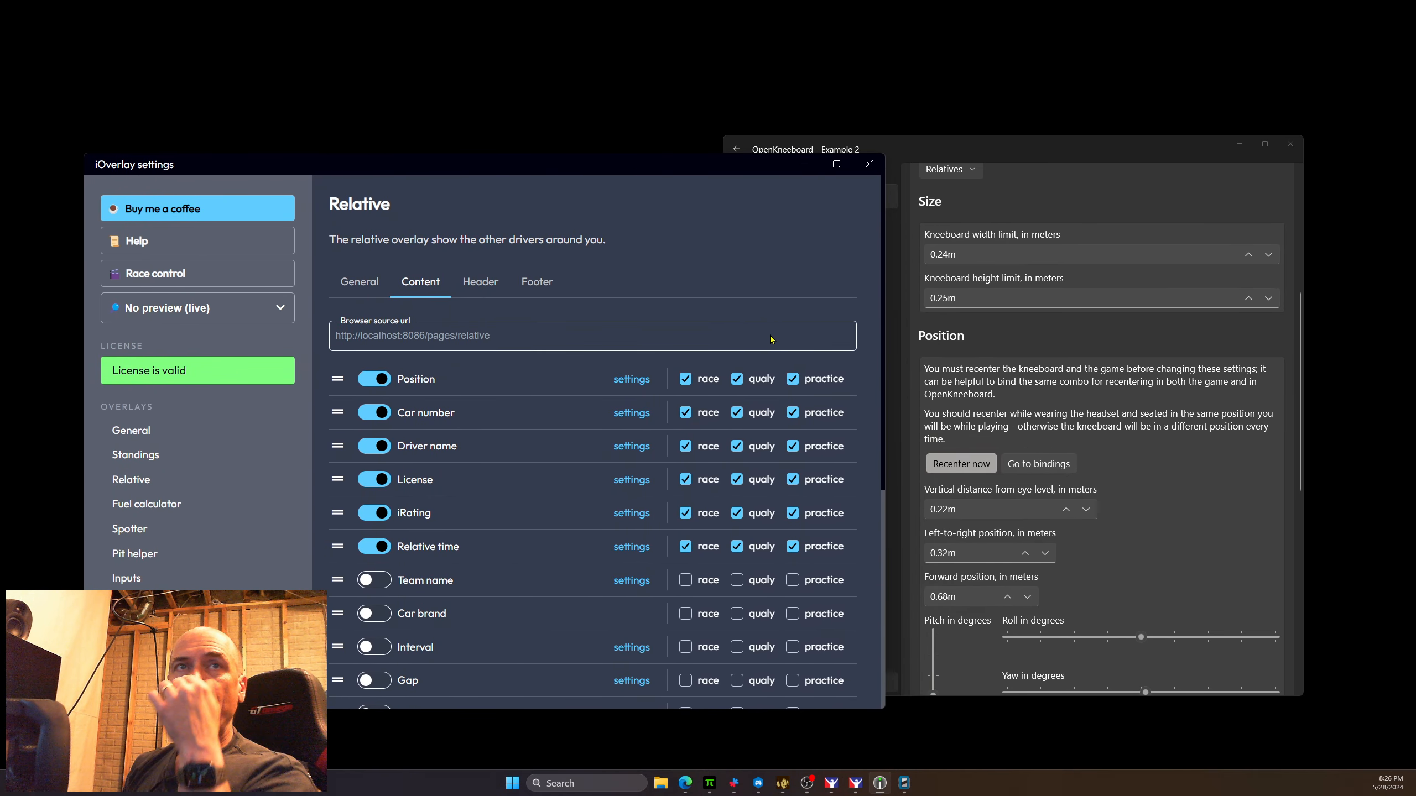
left_click_drag(1019, 149, 1113, 133)
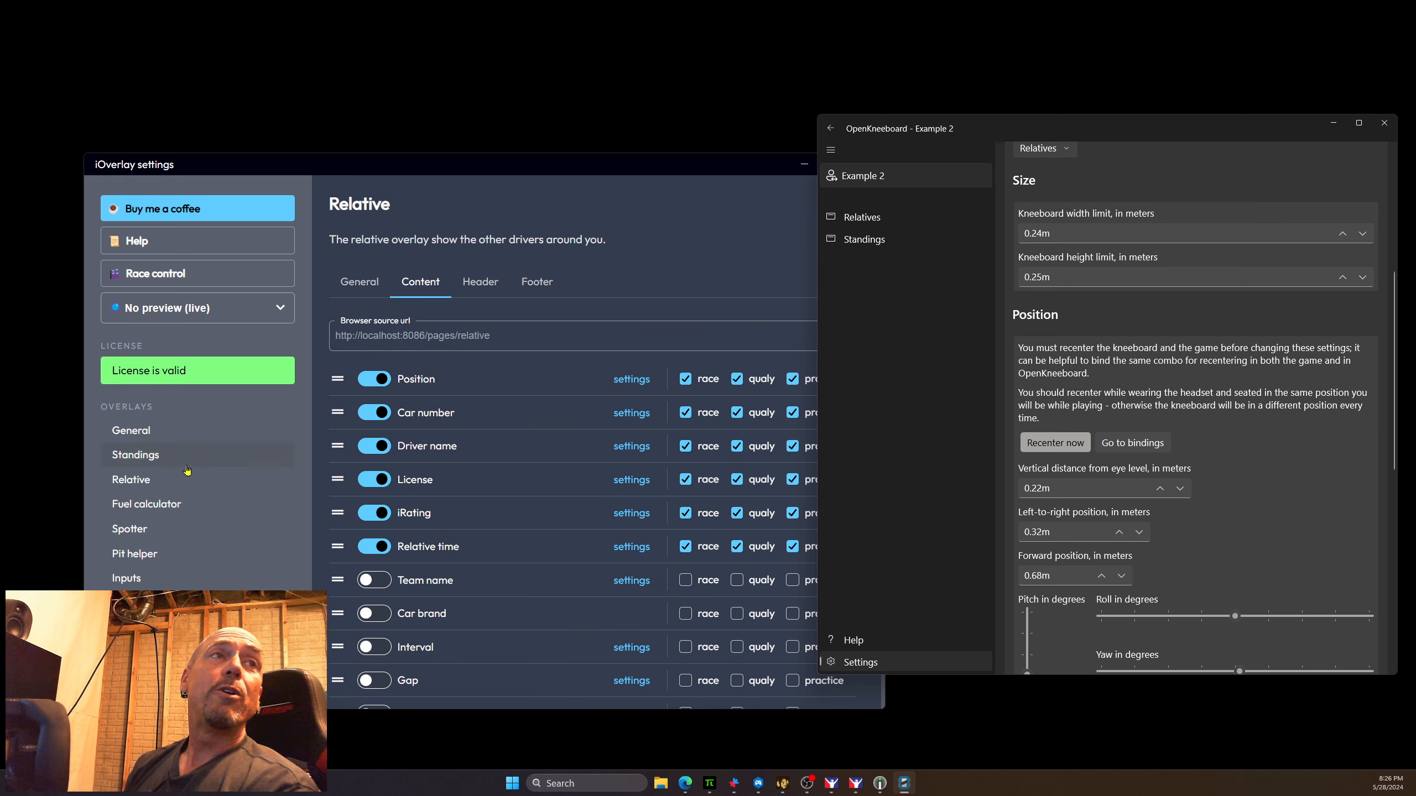
left_click(679, 173)
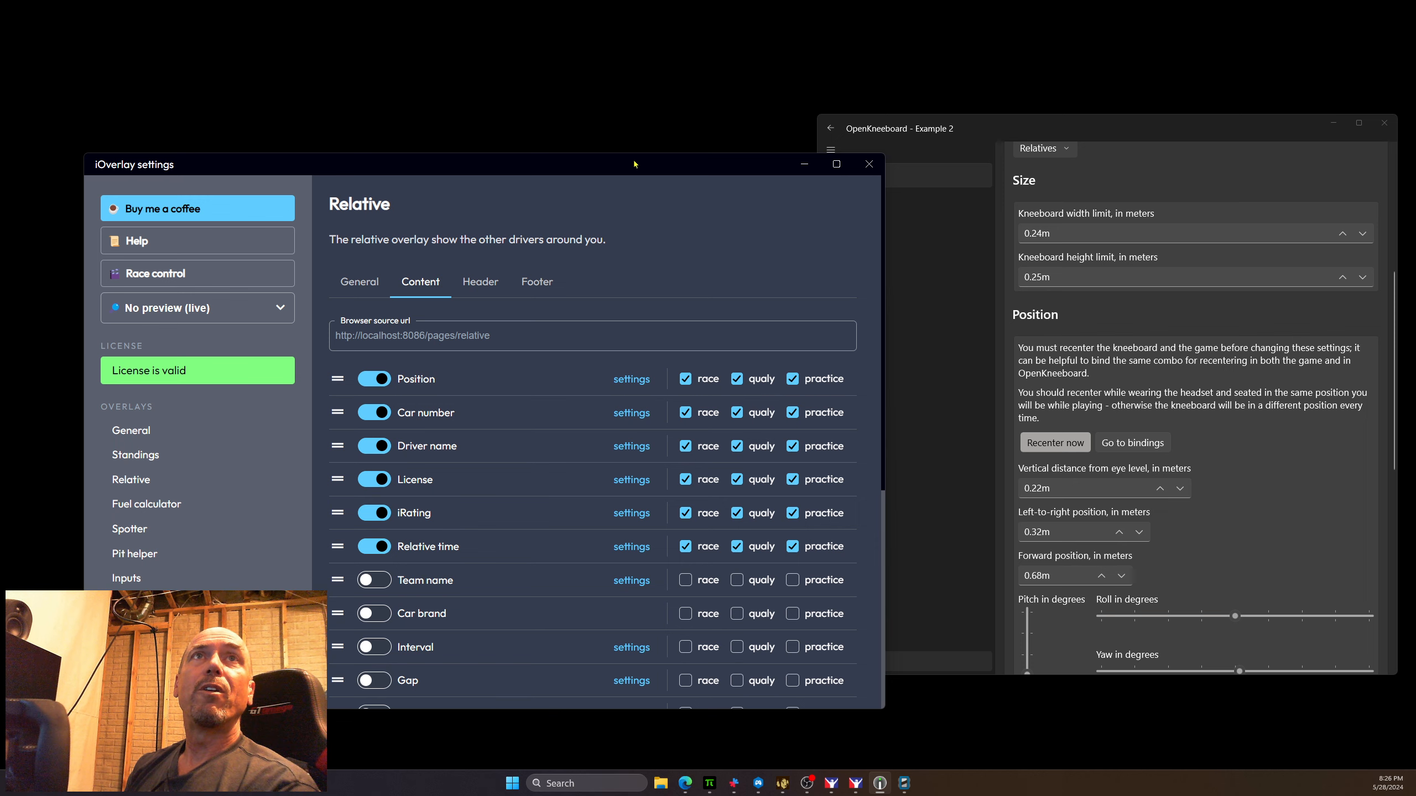
left_click_drag(633, 163, 678, 96)
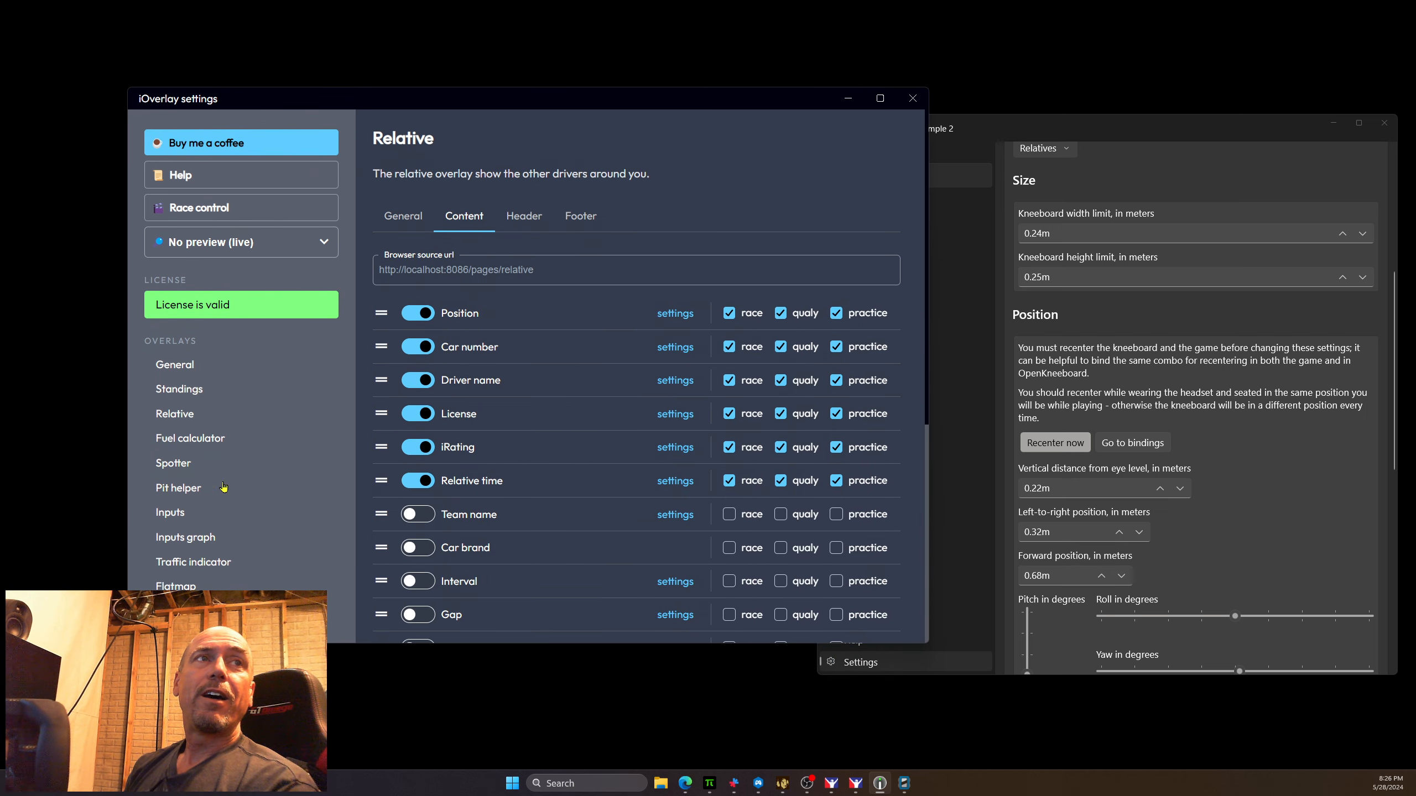
Step: Compare the overlays listed in iOverlay's Overlays section with those in its Streaming section
scroll(223, 487, "down", 3)
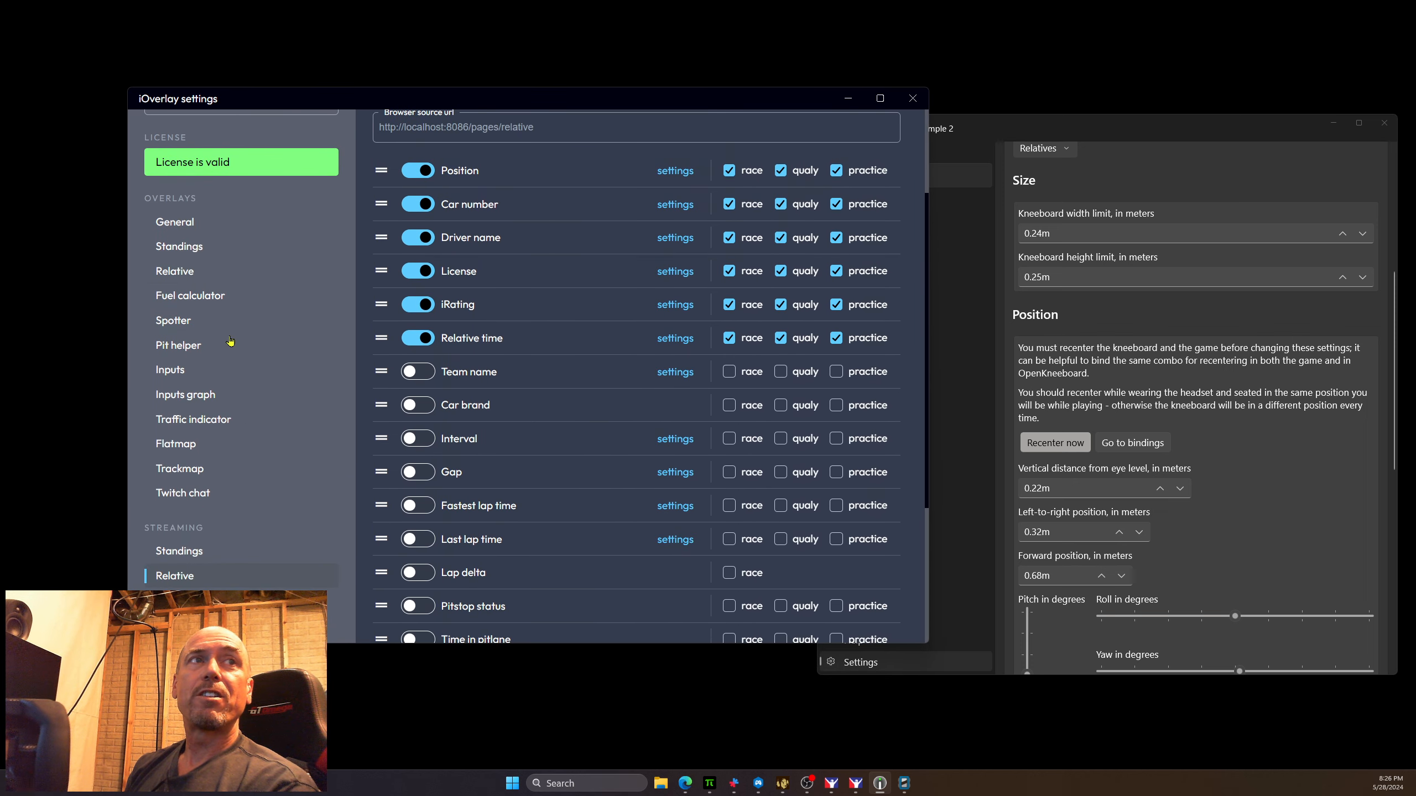
scroll(234, 349, "down", 3)
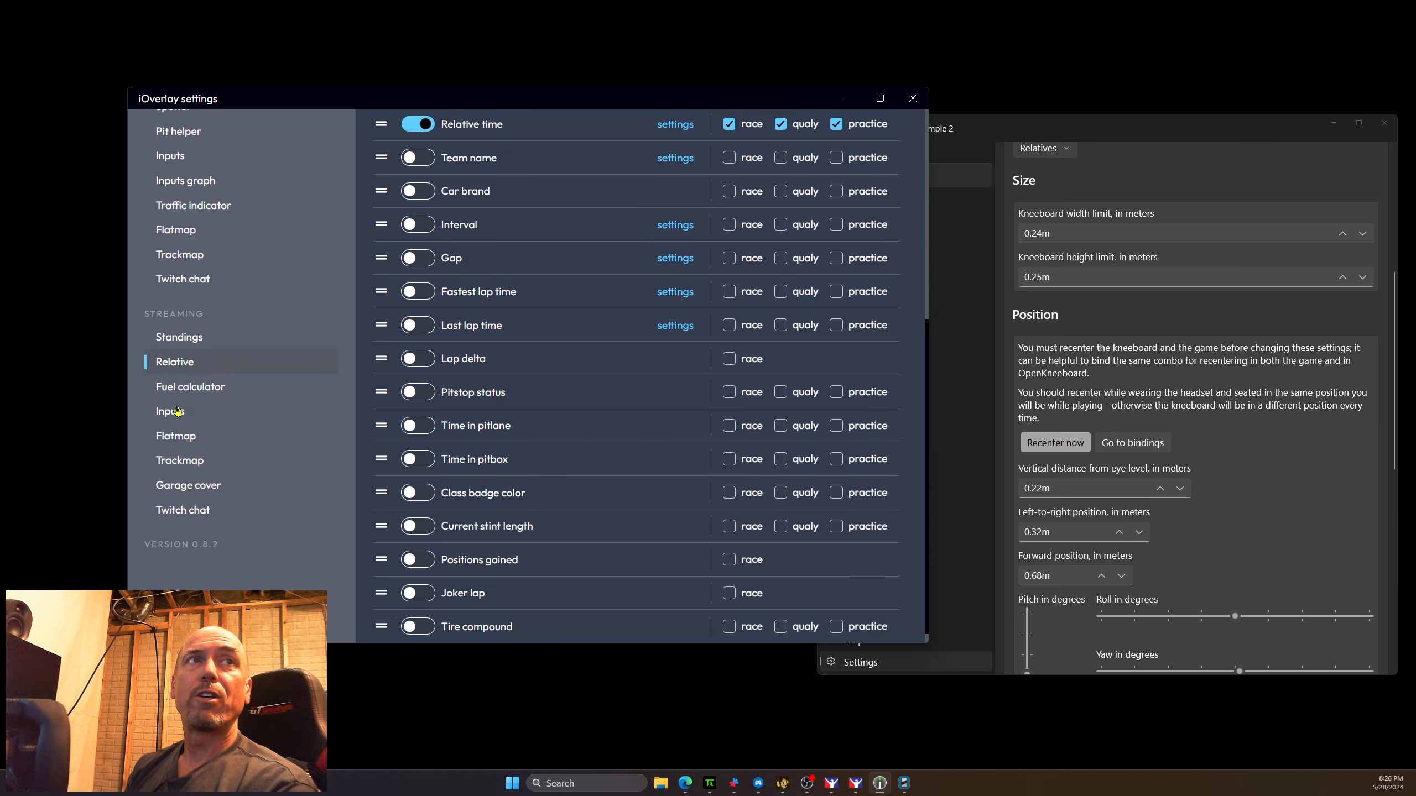
scroll(175, 313, "up", 3)
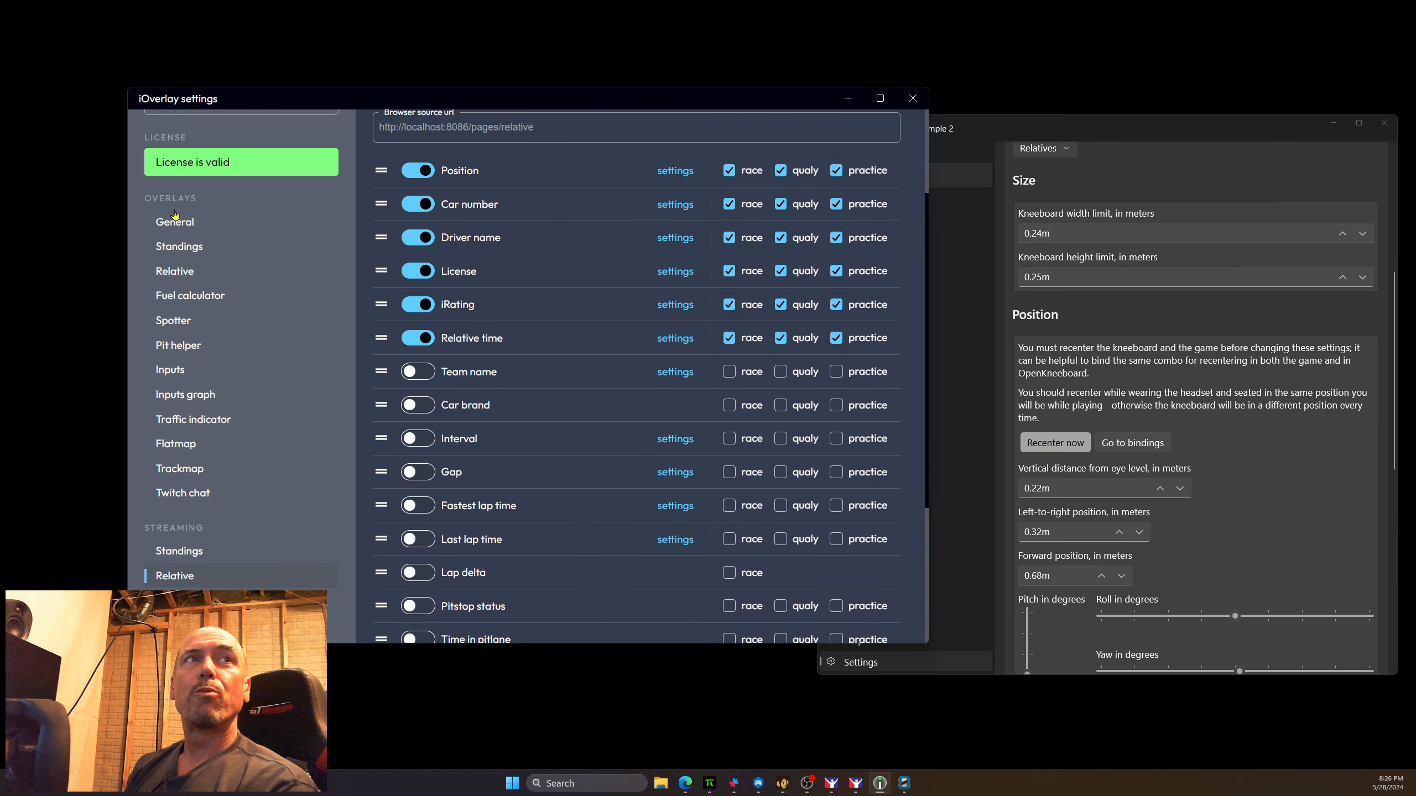
scroll(228, 384, "down", 3)
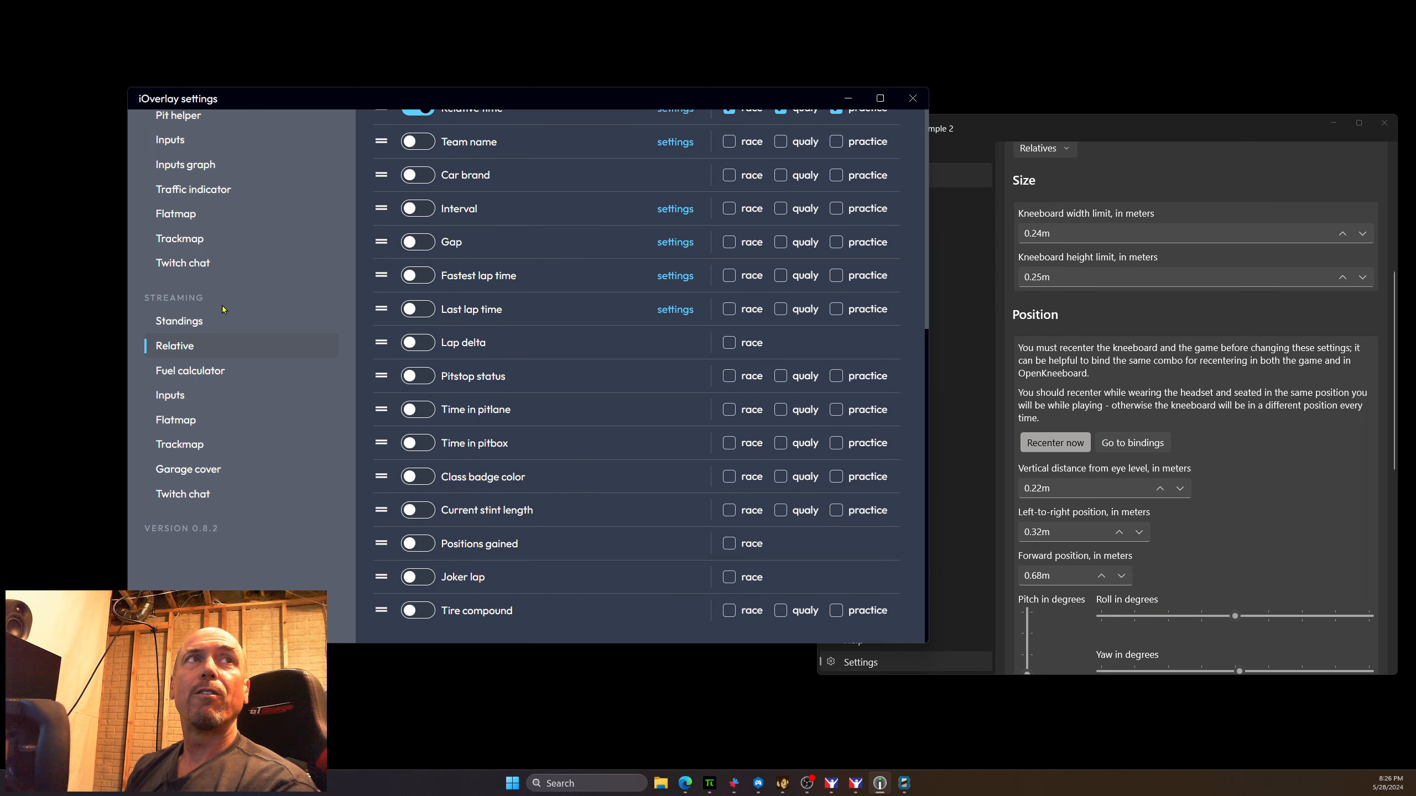
scroll(223, 312, "up", 3)
scroll(185, 432, "down", 3)
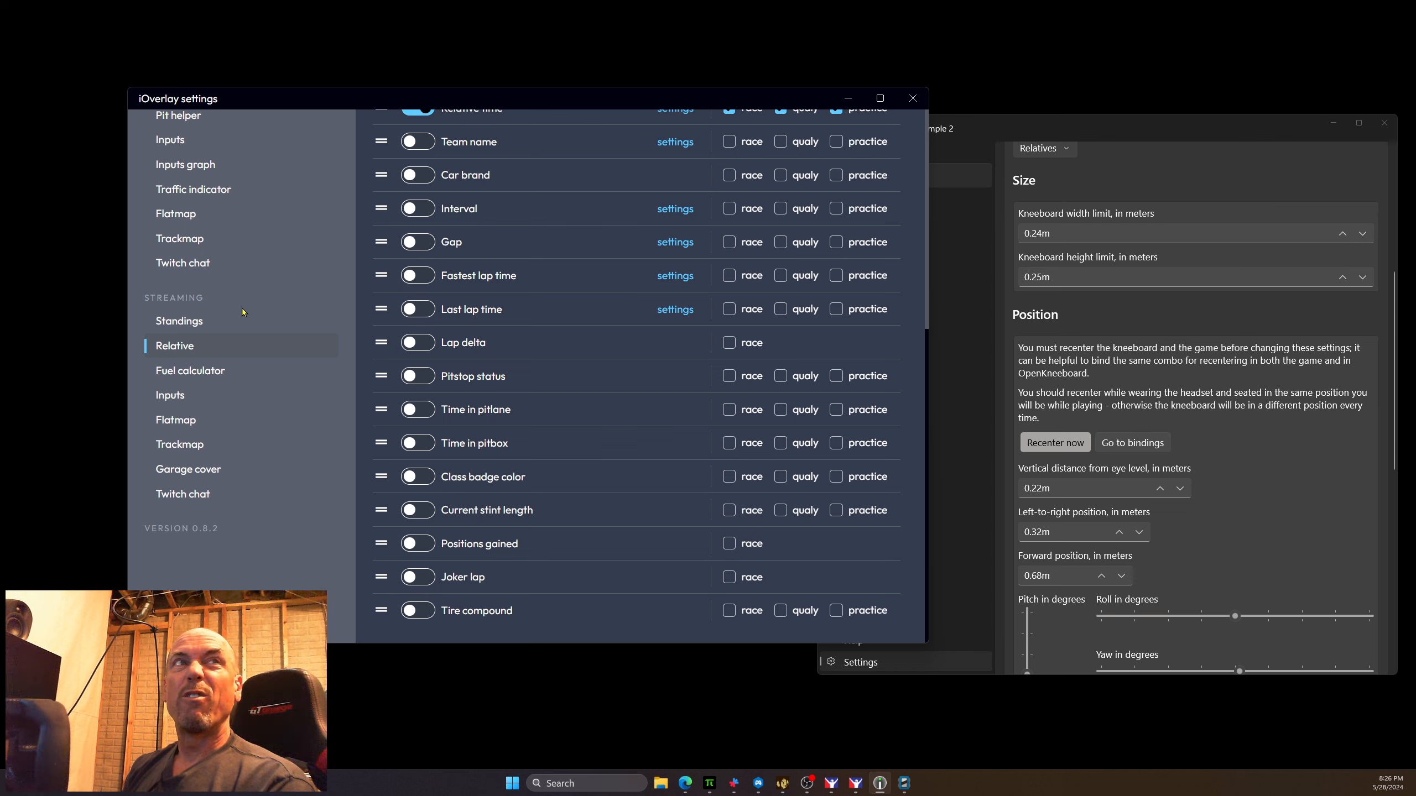
scroll(243, 312, "up", 4)
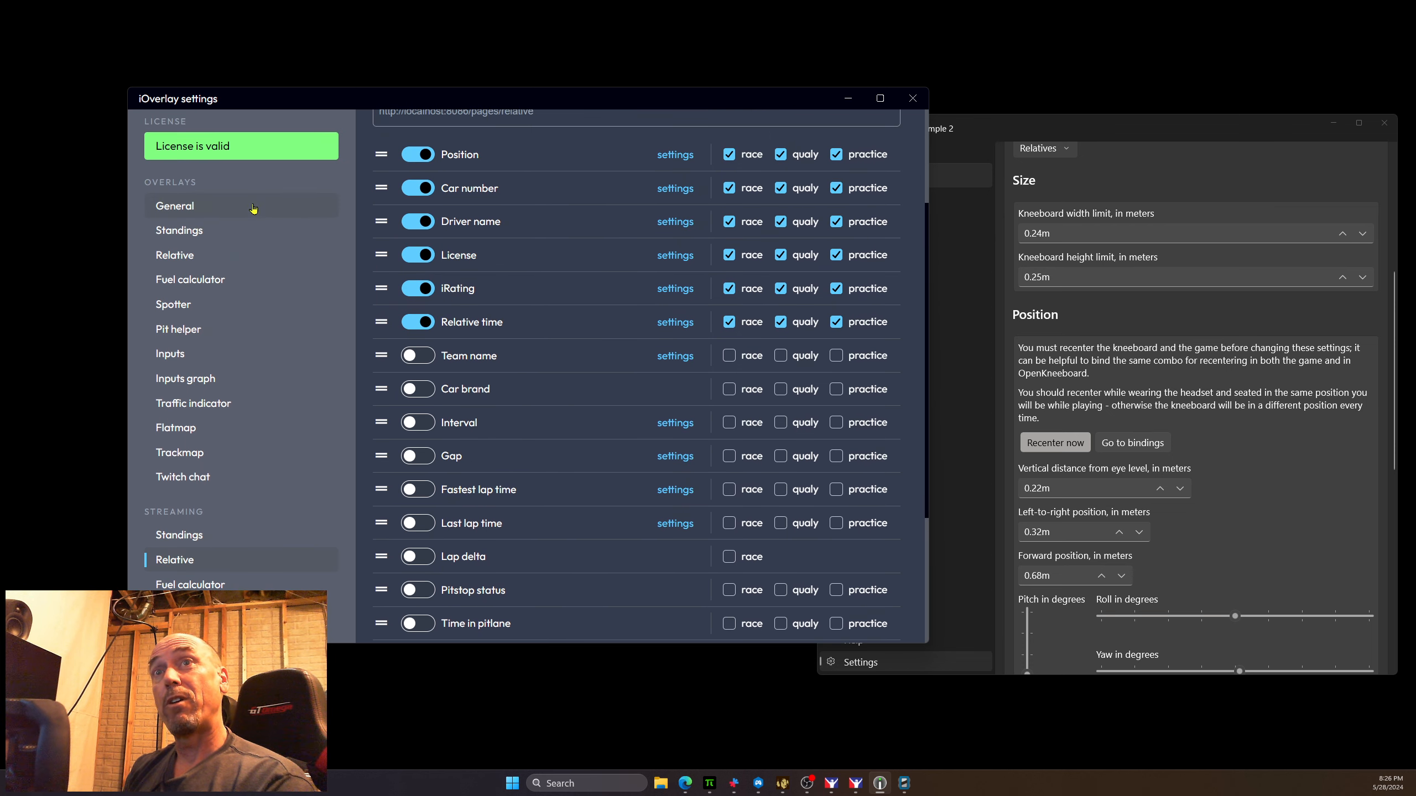
scroll(192, 412, "down", 4)
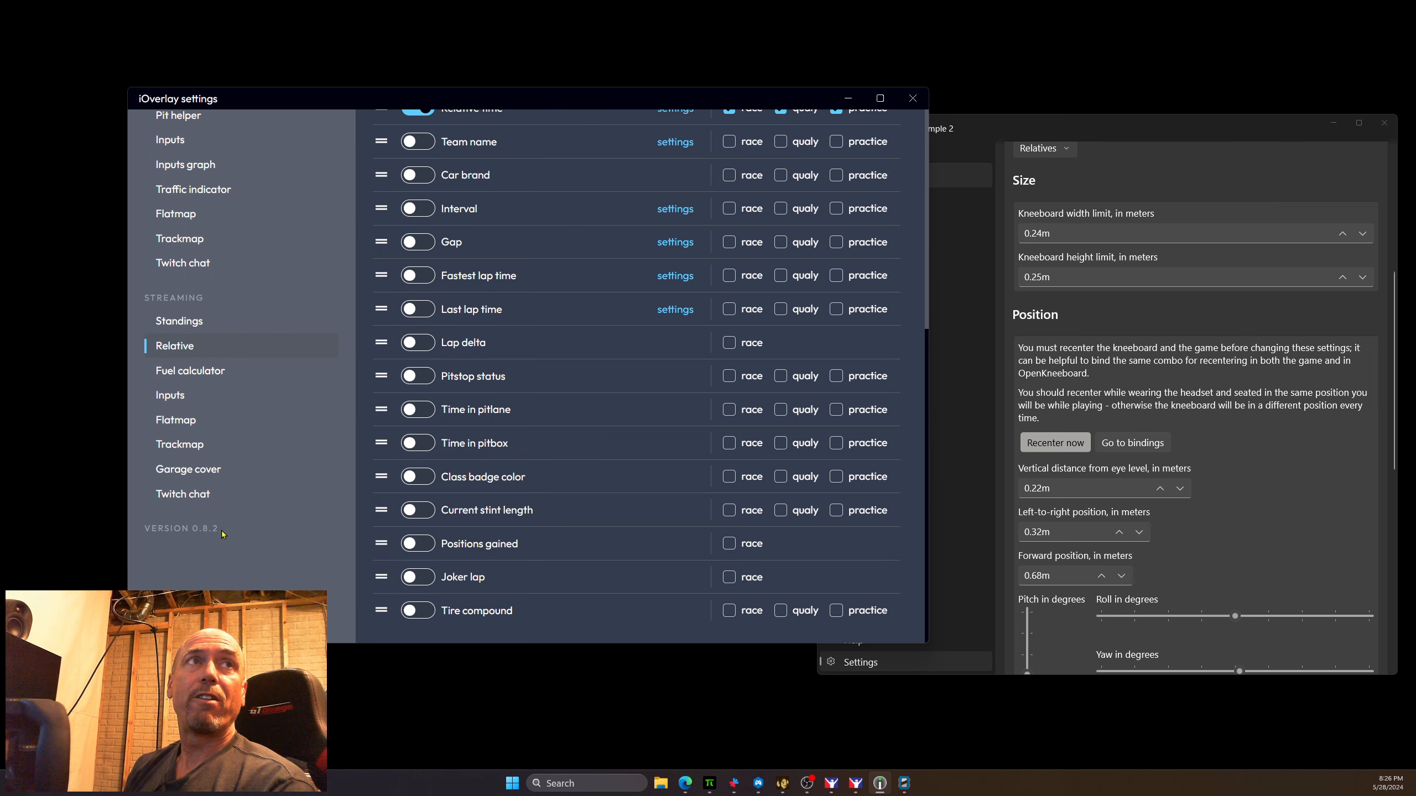
scroll(222, 534, "up", 5)
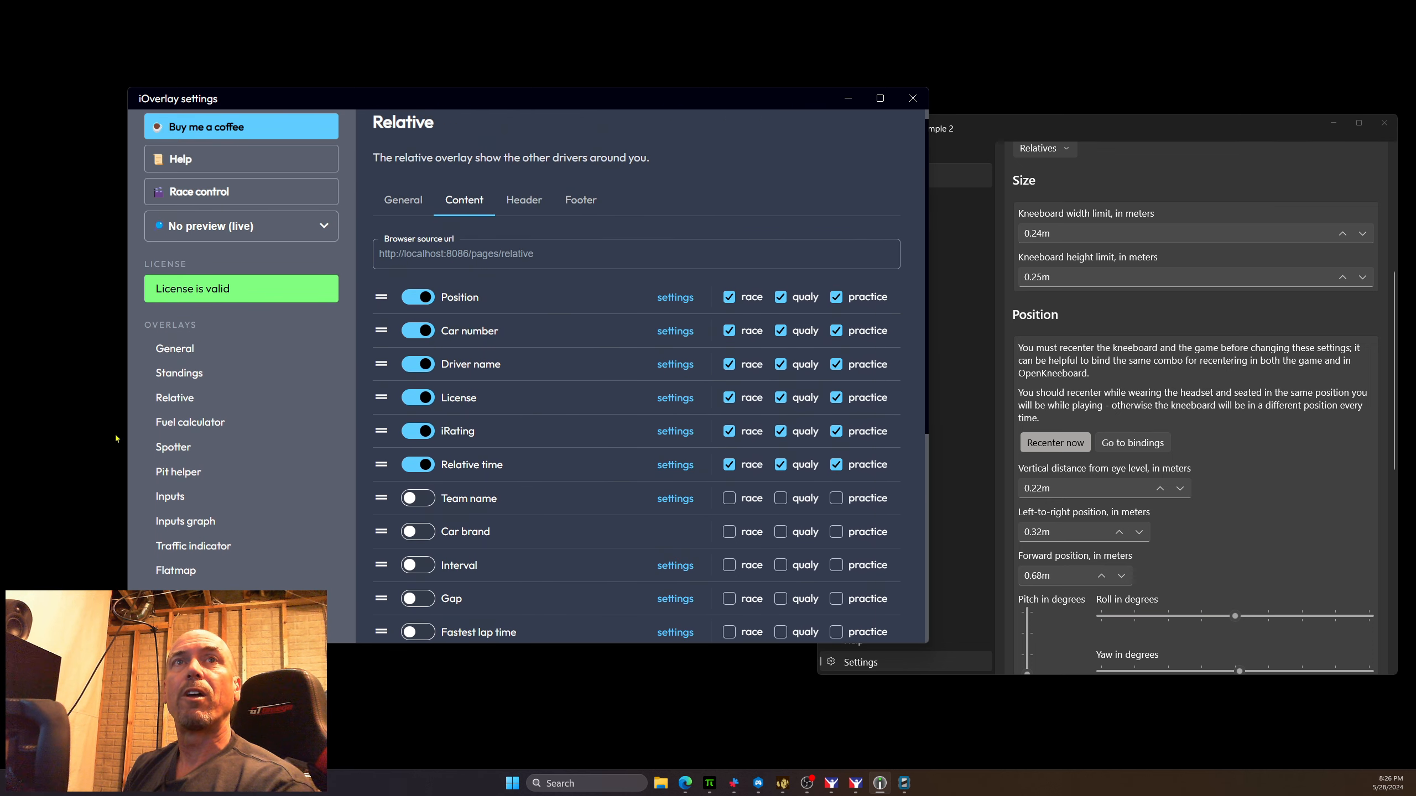